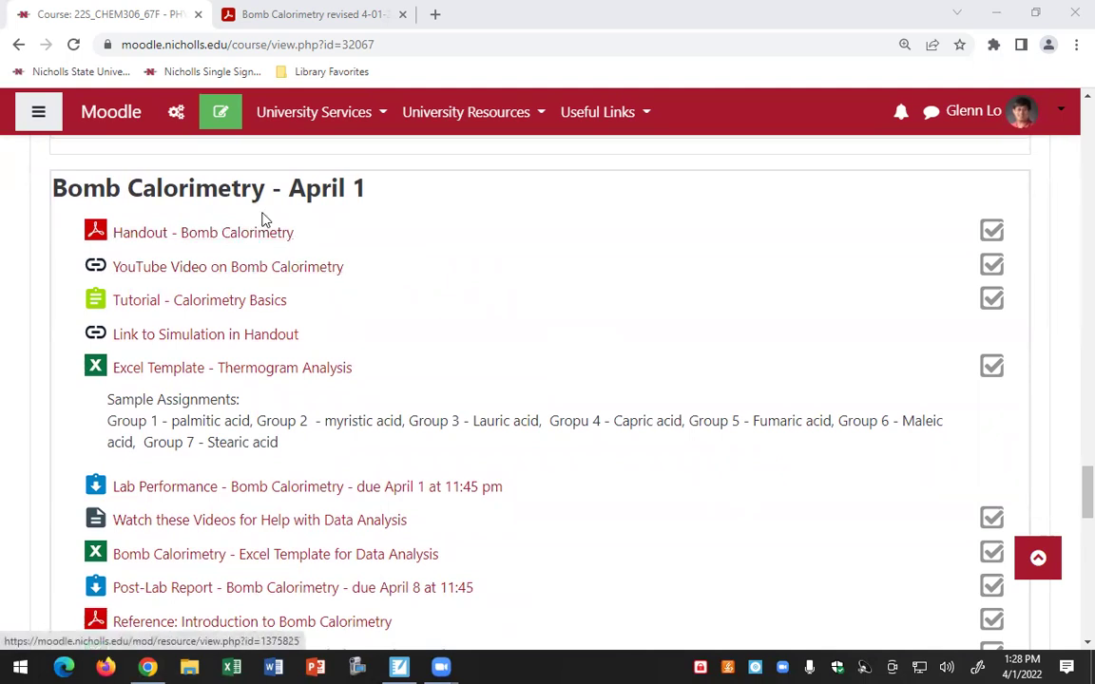
# - Switch to the bomb calorimetry handout and read its Computer Lab Activity section
pyautogui.click(325, 19)
pyautogui.scroll(-1, 404, 273)
pyautogui.scroll(-1, 404, 273)
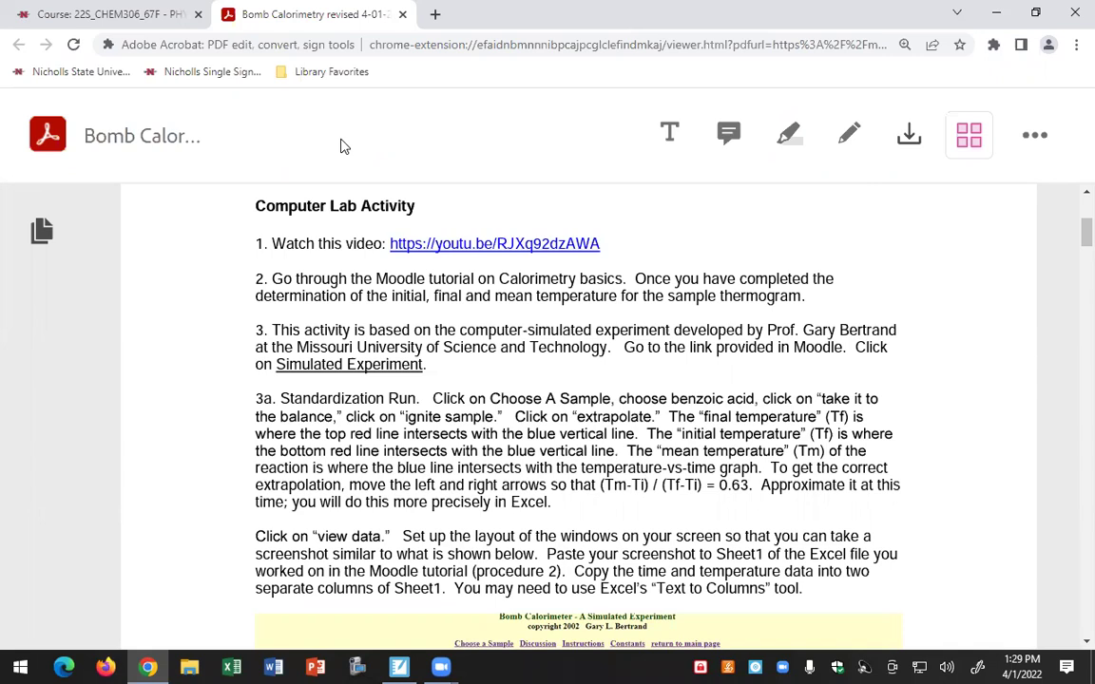
# - Return to the course page, open Tutorial - Calorimetry Basics and continue the last preview
pyautogui.click(124, 13)
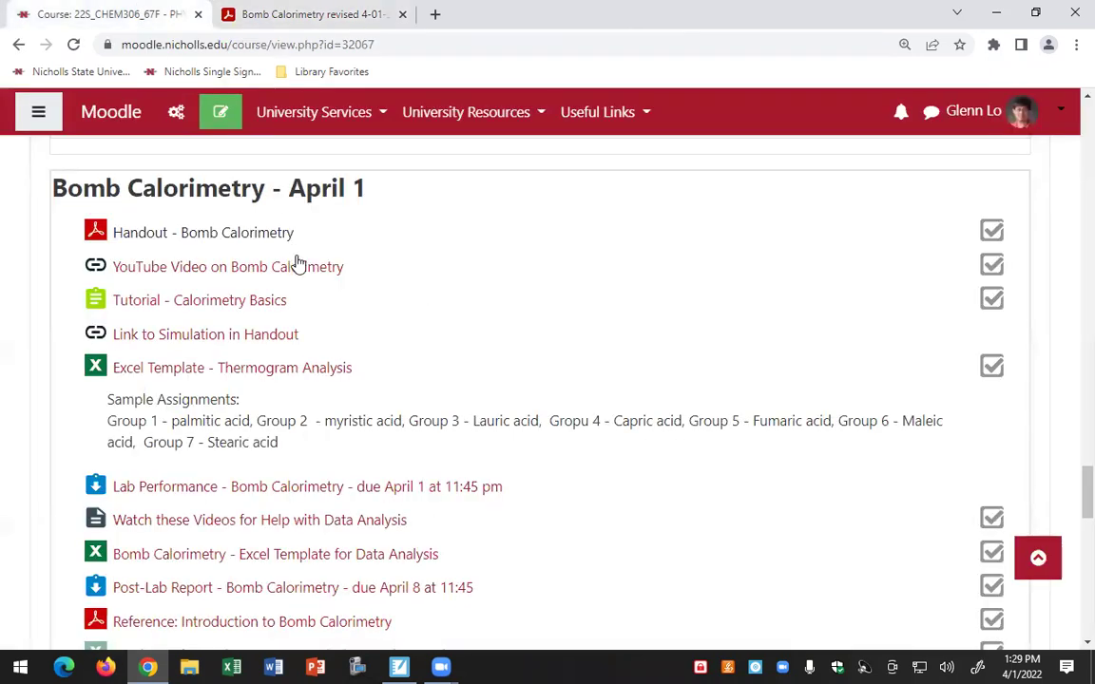
pyautogui.click(209, 310)
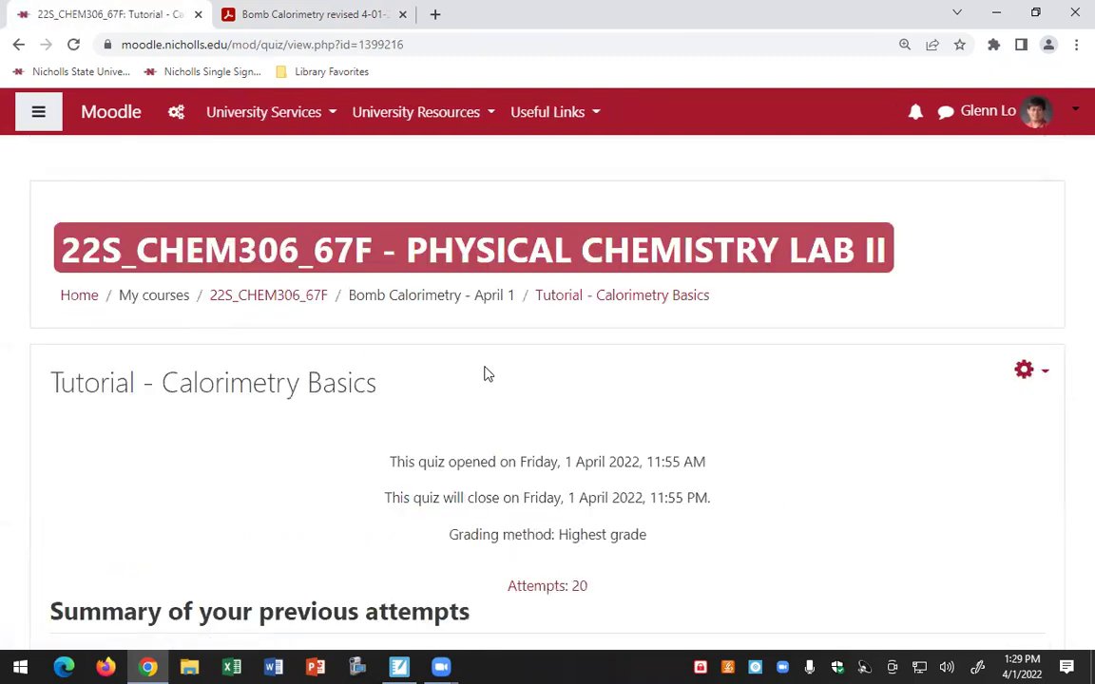
pyautogui.scroll(-2, 485, 374)
pyautogui.scroll(-2, 484, 373)
pyautogui.click(536, 458)
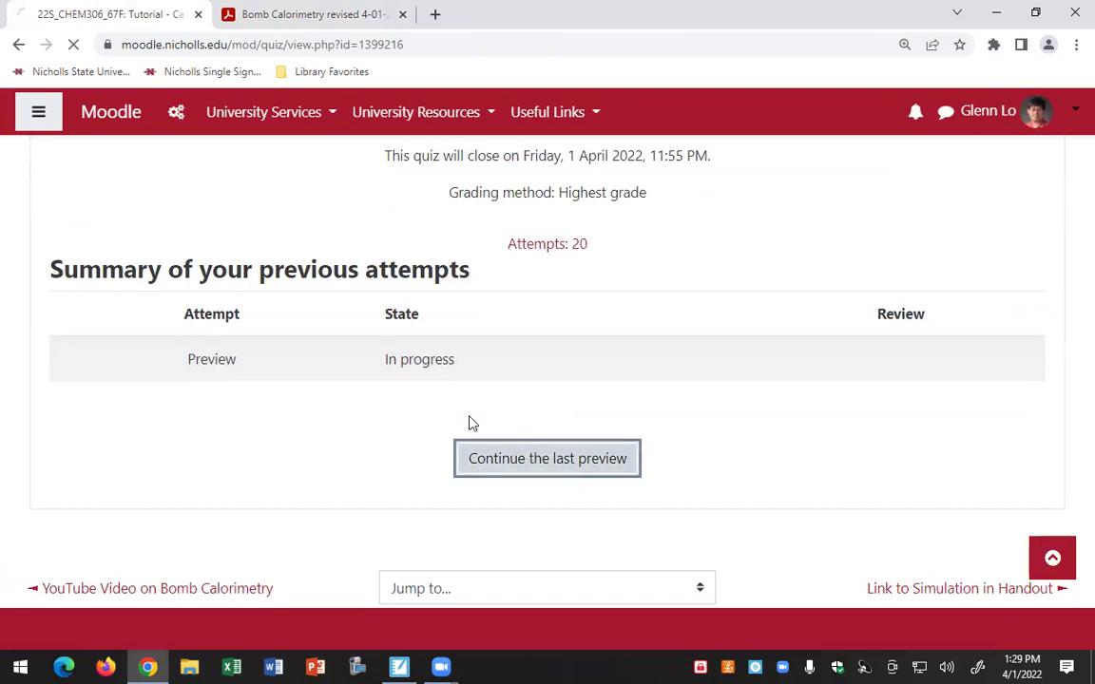
# - Annotate Question 1's working equation in red: circle it, box −CΔT, point an arrow at C and circle ΔT
pyautogui.scroll(-3, 468, 416)
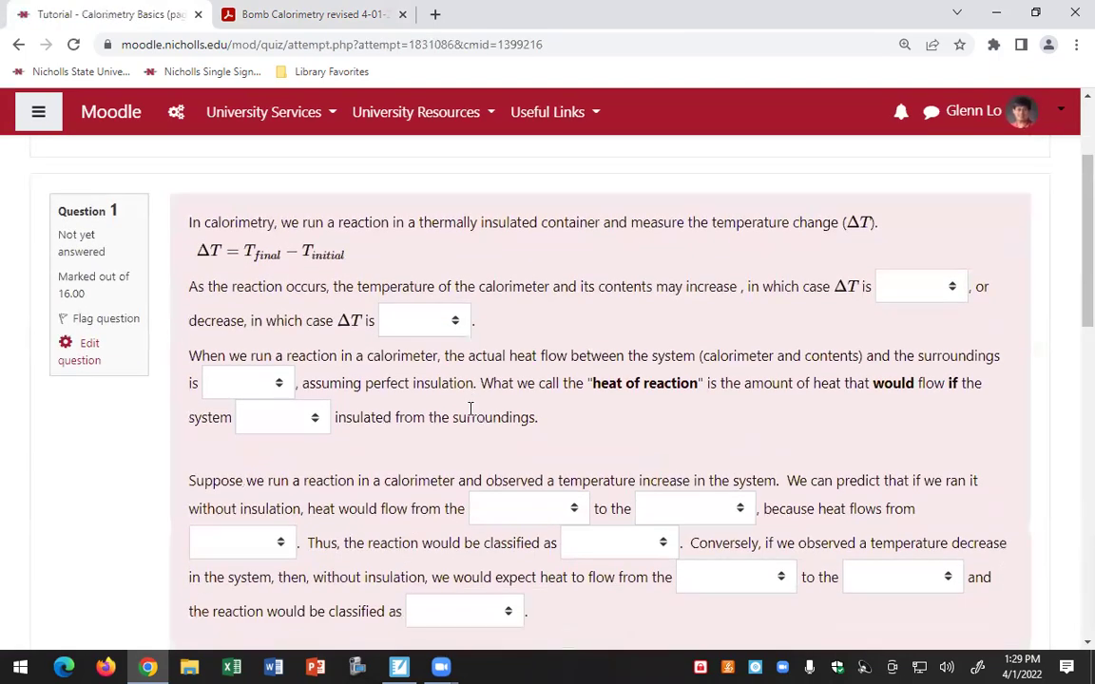
pyautogui.scroll(-2, 469, 408)
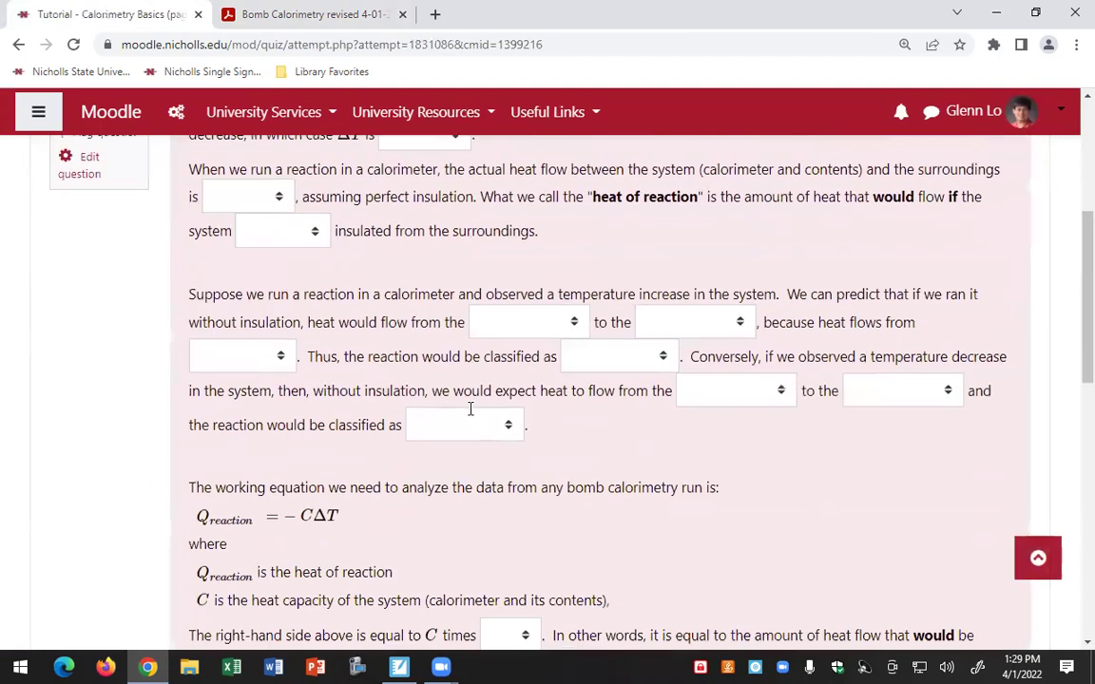
pyautogui.scroll(-2, 469, 409)
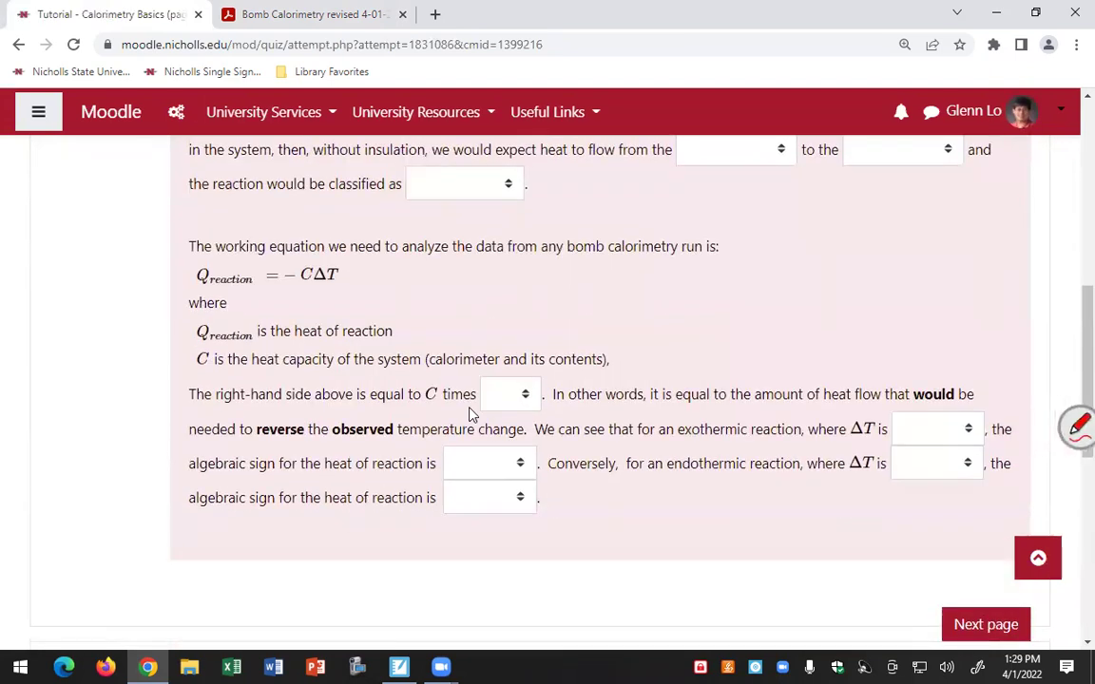
pyautogui.moveTo(190, 271)
pyautogui.mouseDown()
pyautogui.moveTo(319, 309)
pyautogui.moveTo(229, 233)
pyautogui.moveTo(185, 285)
pyautogui.mouseUp()
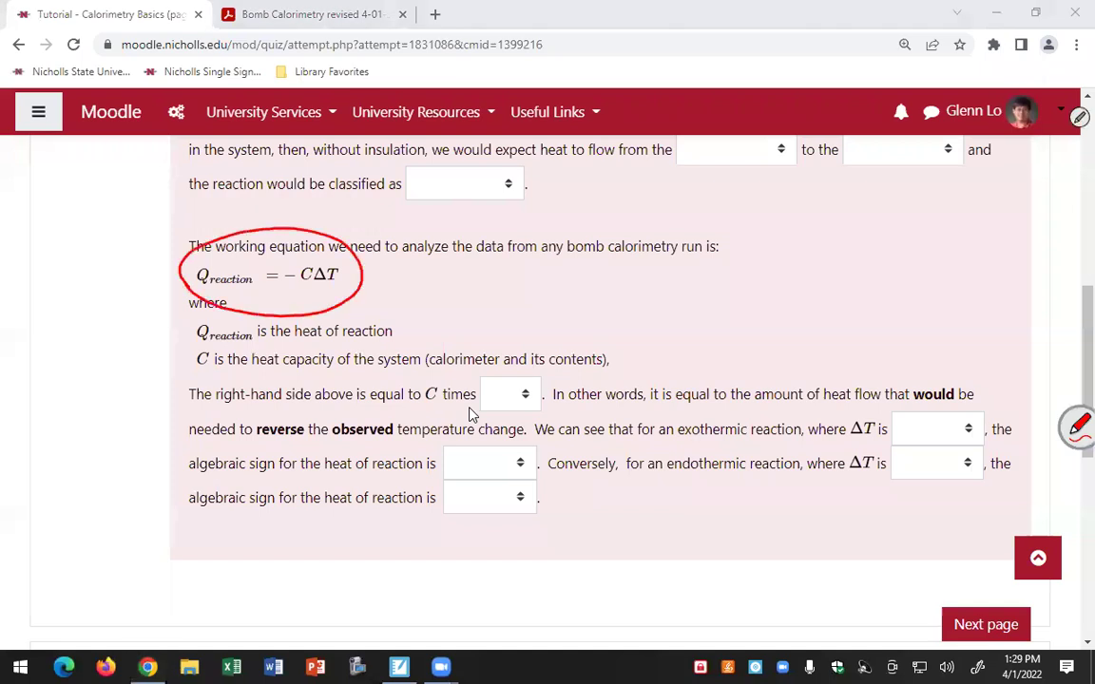
pyautogui.moveTo(285, 258)
pyautogui.mouseDown()
pyautogui.moveTo(338, 291)
pyautogui.moveTo(342, 262)
pyautogui.moveTo(284, 257)
pyautogui.mouseUp()
pyautogui.moveTo(297, 347)
pyautogui.mouseDown()
pyautogui.moveTo(306, 283)
pyautogui.moveTo(317, 297)
pyautogui.moveTo(303, 281)
pyautogui.moveTo(354, 266)
pyautogui.mouseUp()
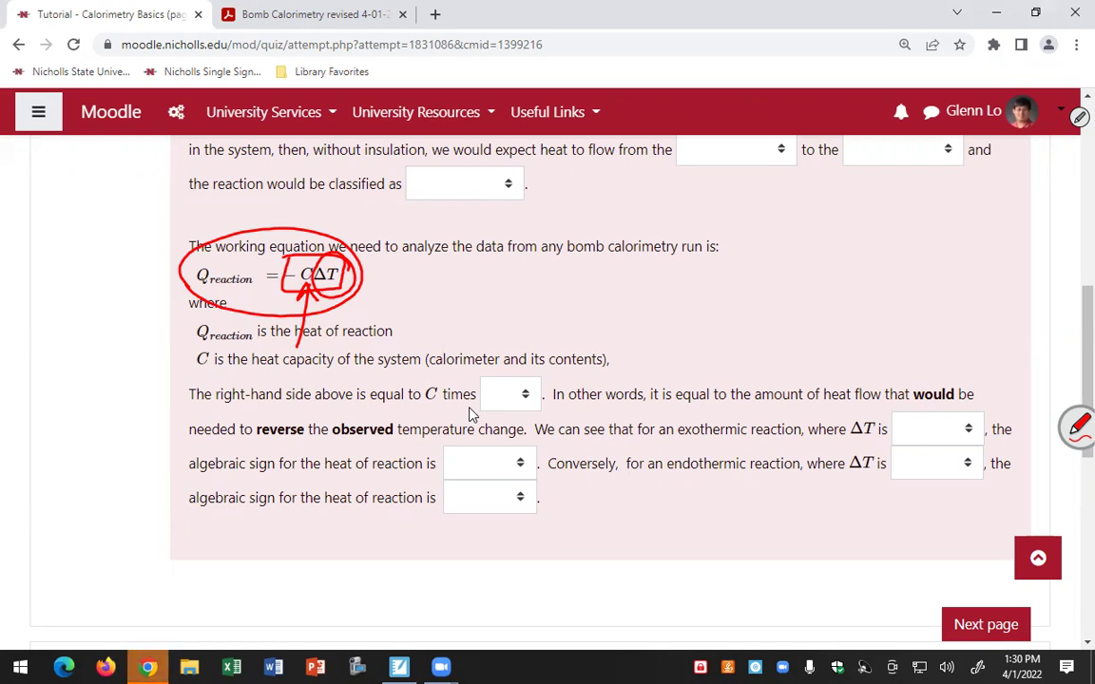
# - Erase the red marks over −CΔT, mark the equation's minus sign with a blue circle, and erase the equation's annotations
pyautogui.press('e')
pyautogui.moveTo(266, 249)
pyautogui.mouseDown()
pyautogui.moveTo(344, 268)
pyautogui.moveTo(302, 306)
pyautogui.mouseUp()
pyautogui.press('b')
pyautogui.moveTo(289, 255)
pyautogui.mouseDown()
pyautogui.moveTo(287, 289)
pyautogui.moveTo(298, 270)
pyautogui.moveTo(290, 256)
pyautogui.mouseUp()
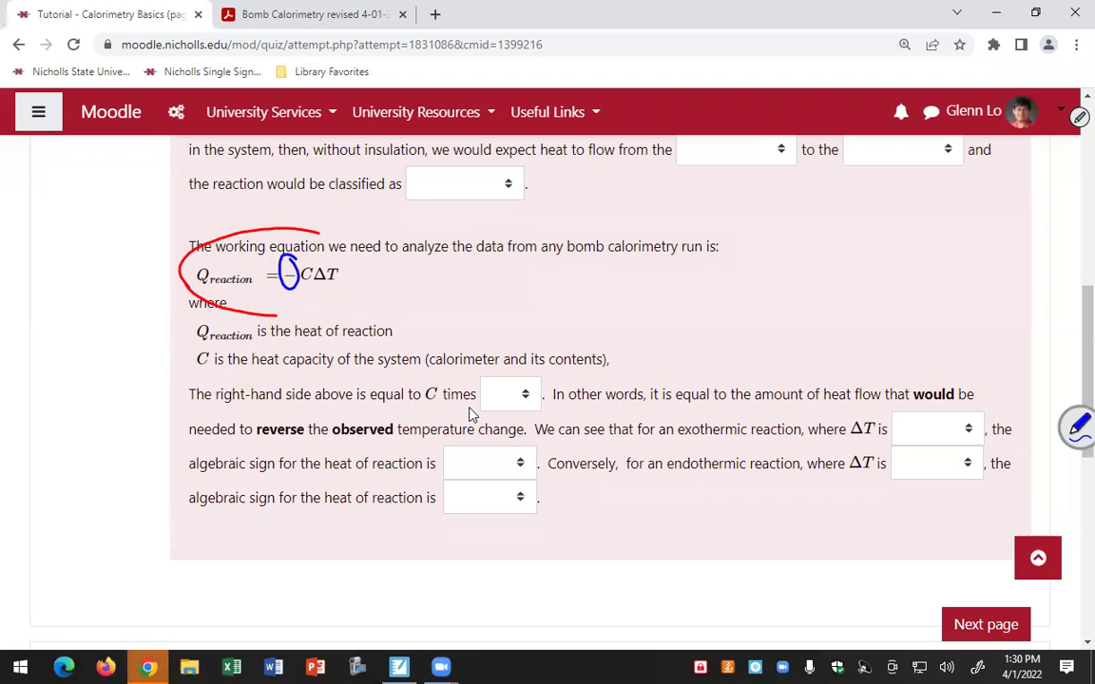
pyautogui.moveTo(316, 258)
pyautogui.mouseDown()
pyautogui.moveTo(302, 300)
pyautogui.moveTo(333, 257)
pyautogui.moveTo(315, 284)
pyautogui.mouseUp()
pyautogui.moveTo(290, 274)
pyautogui.mouseDown()
pyautogui.moveTo(317, 275)
pyautogui.moveTo(317, 288)
pyautogui.moveTo(278, 224)
pyautogui.moveTo(264, 271)
pyautogui.moveTo(222, 286)
pyautogui.mouseUp()
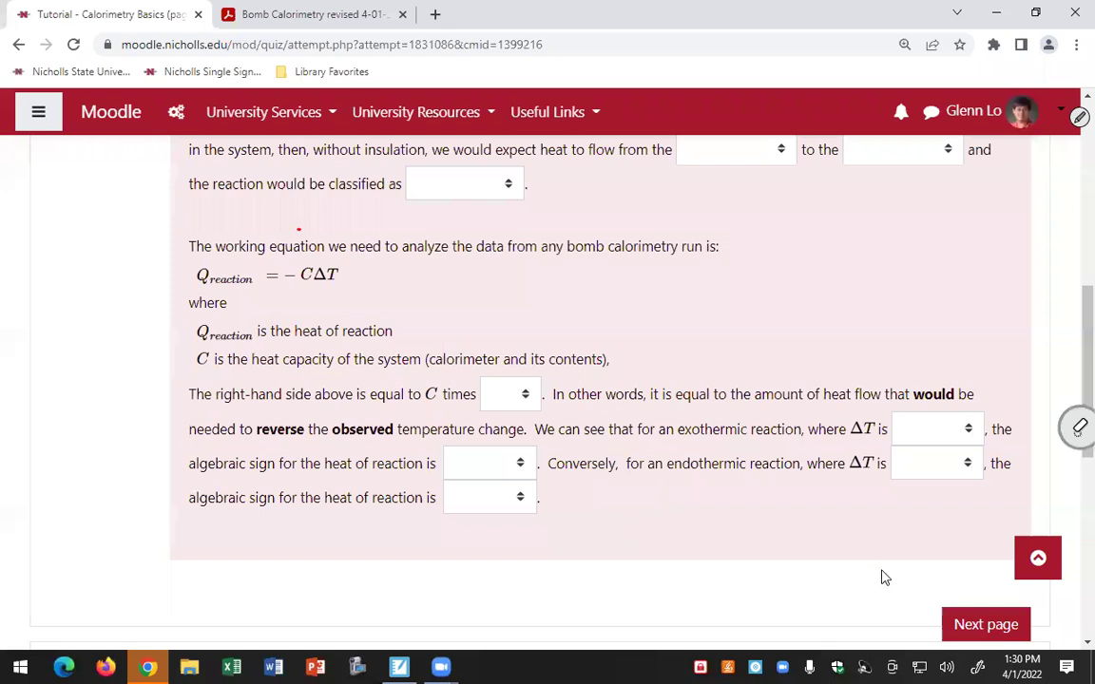
# - Advance to Question 2 of the tutorial and clear the leftover ink
pyautogui.click(960, 625)
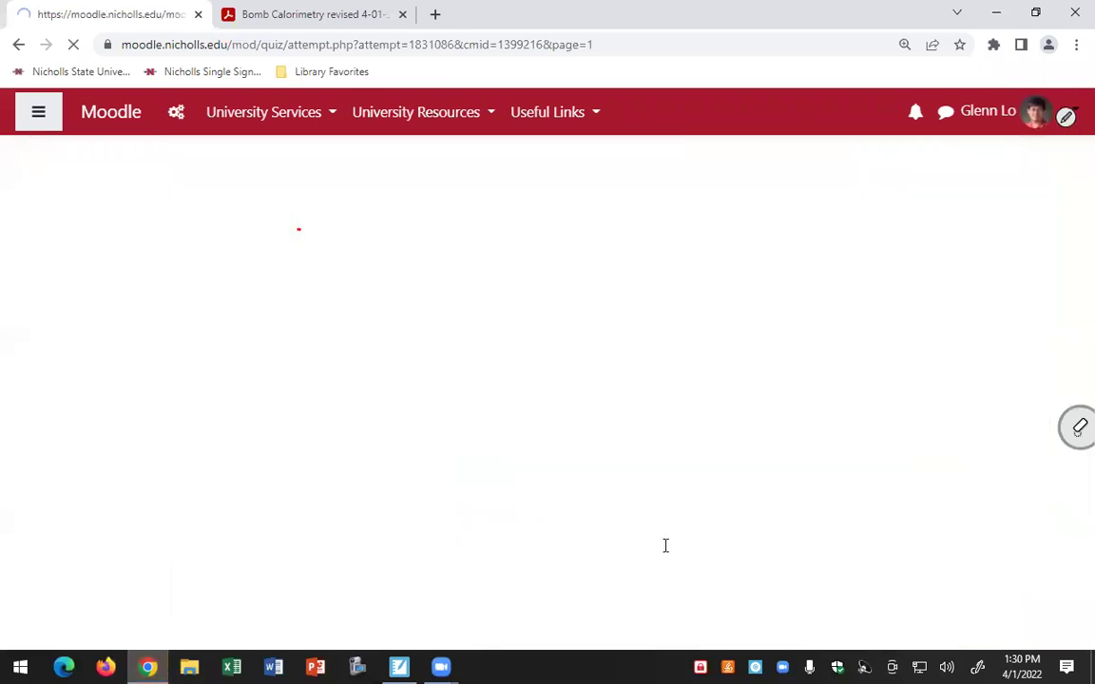
pyautogui.scroll(-3, 624, 537)
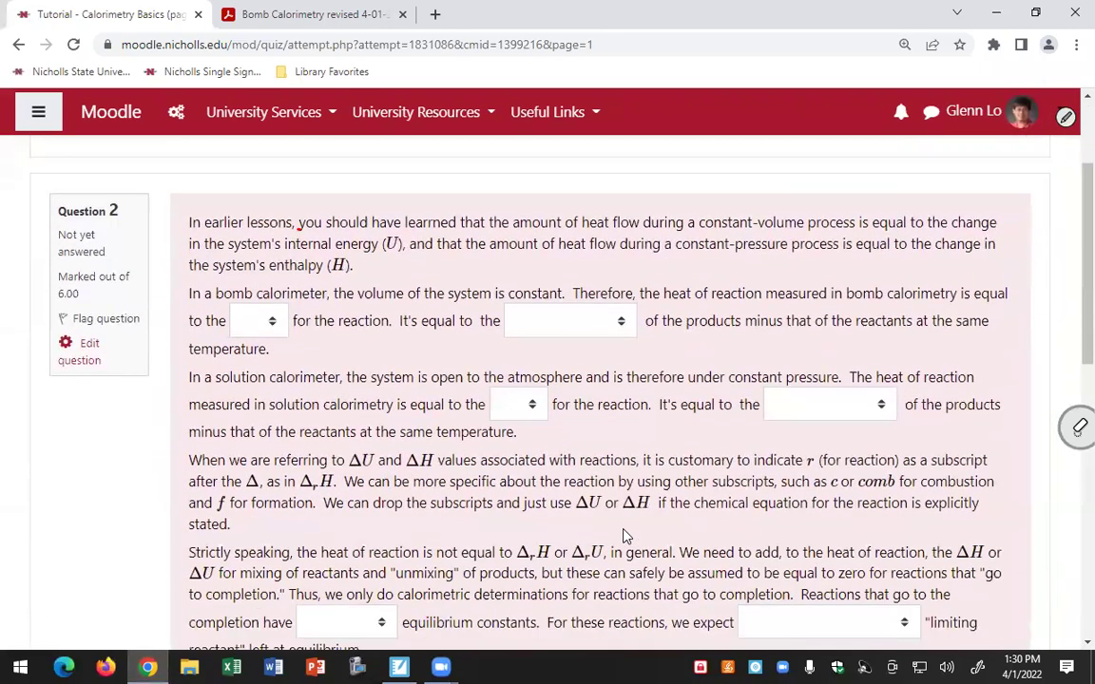
pyautogui.scroll(-3, 624, 529)
pyautogui.scroll(3, 623, 535)
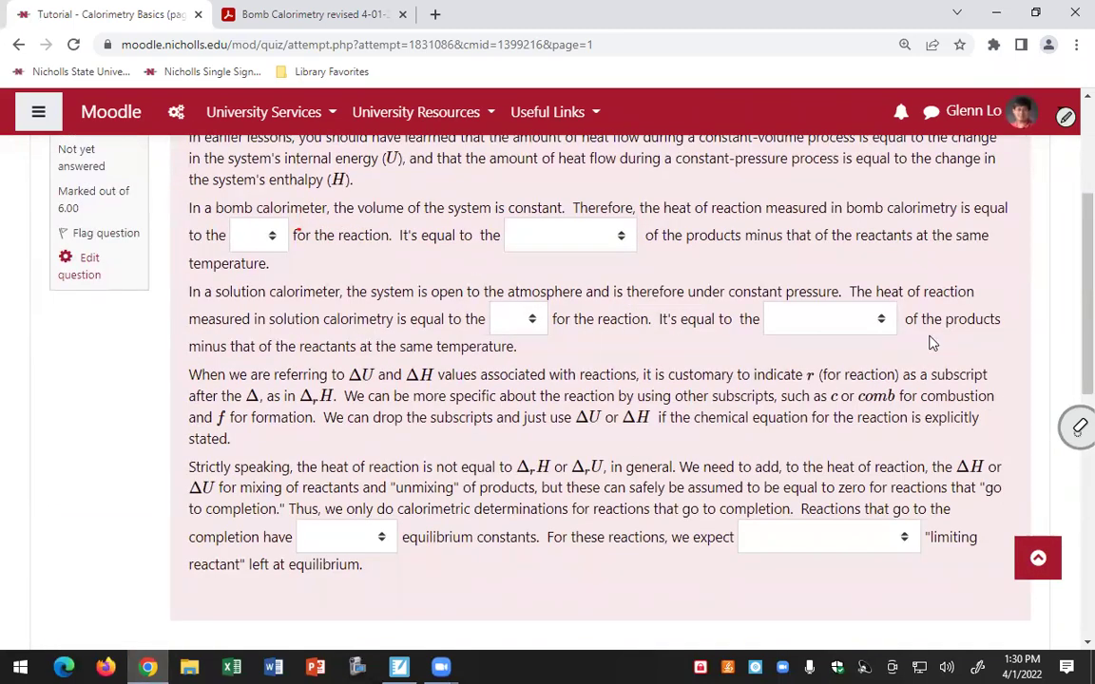
pyautogui.click(1064, 116)
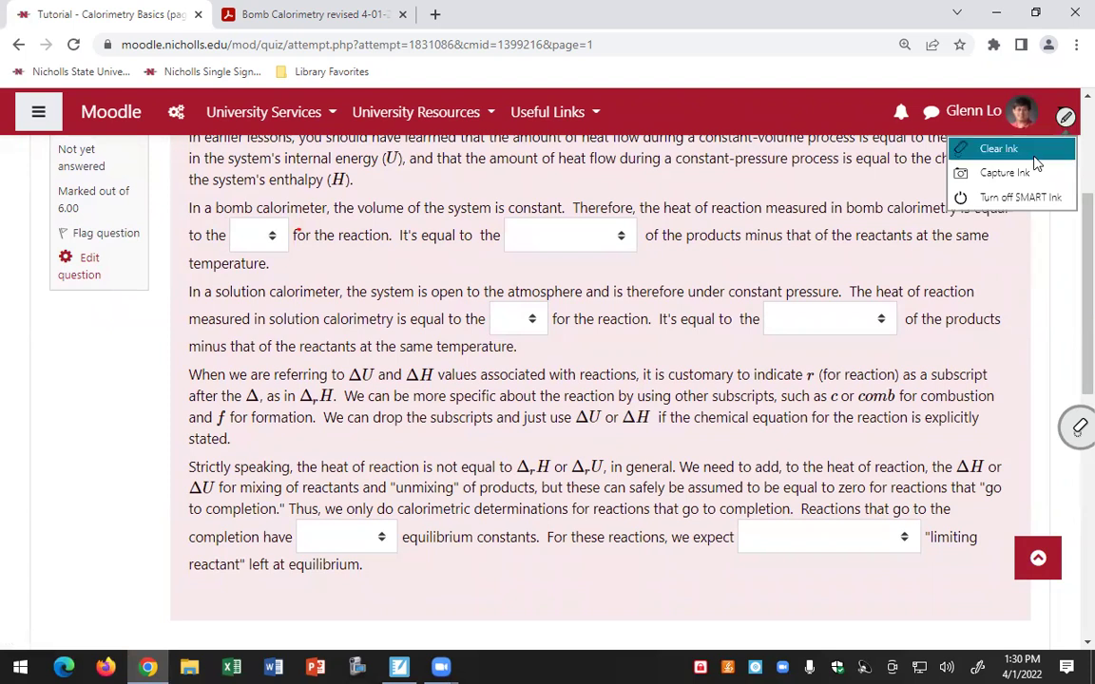
pyautogui.click(1025, 150)
# - Write "Q = ΔU or ΔH" in red below the Question 2 text
pyautogui.scroll(-2, 704, 399)
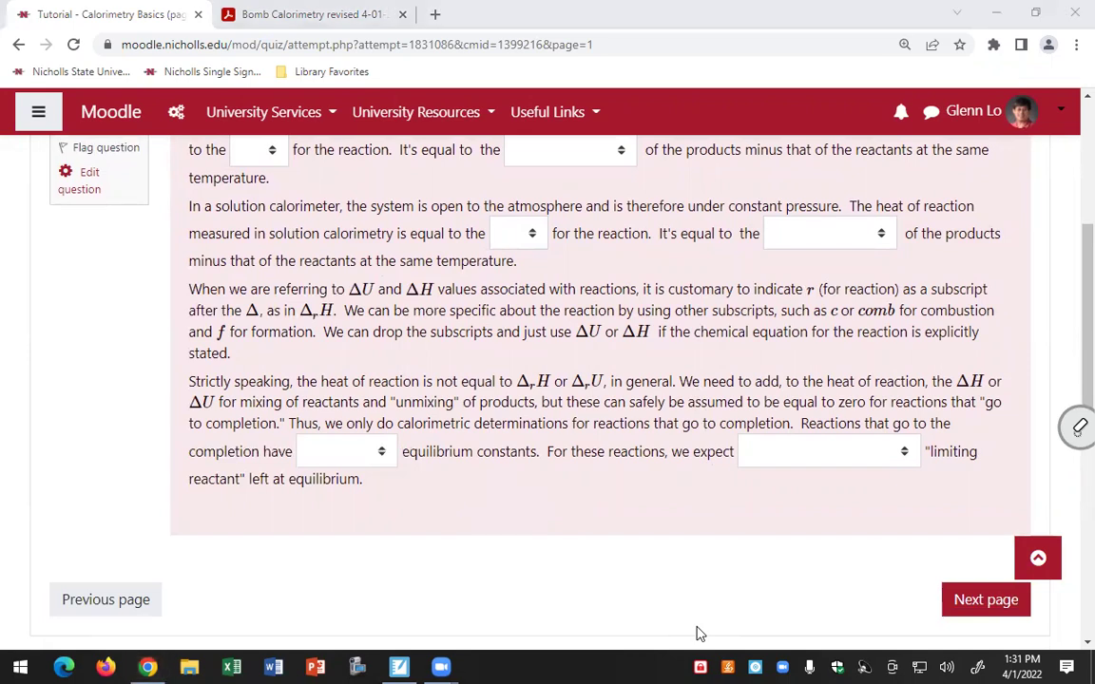
pyautogui.moveTo(488, 505); pyautogui.dragTo(495, 539)
pyautogui.moveTo(528, 515); pyautogui.dragTo(549, 523)
pyautogui.moveTo(609, 495); pyautogui.dragTo(811, 526)
pyautogui.moveTo(810, 505); pyautogui.dragTo(829, 502)
pyautogui.moveTo(827, 485); pyautogui.dragTo(826, 526)
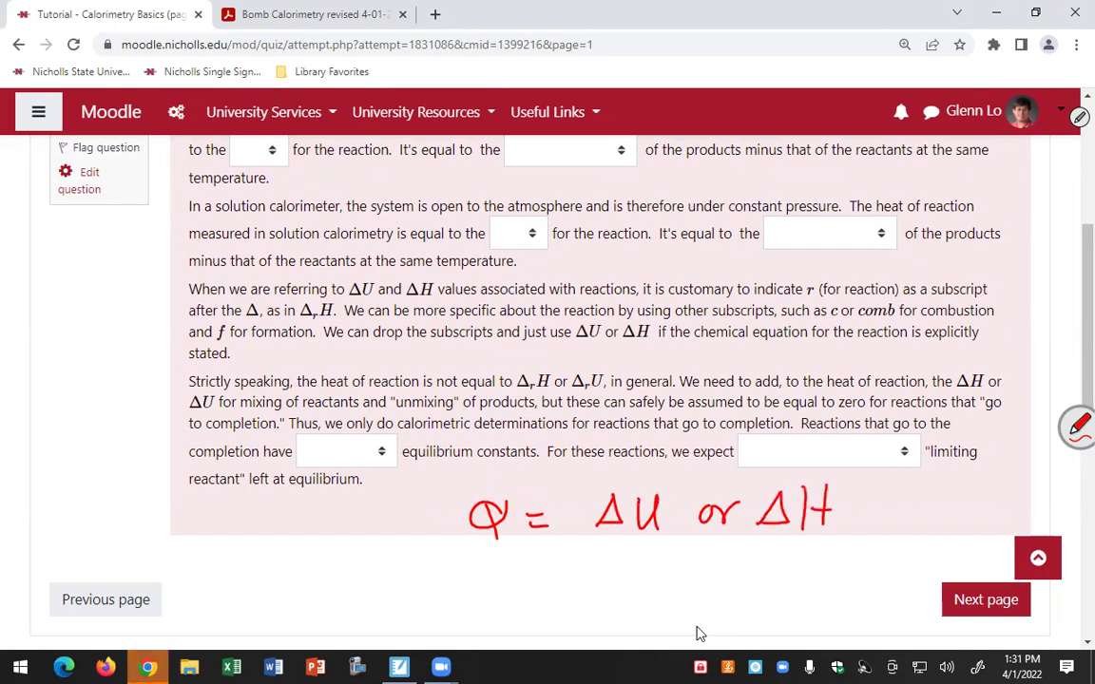
# - Add subscript r to both Δ symbols, subscript V to U and subscript P to H in the handwritten equation
pyautogui.moveTo(625, 539); pyautogui.dragTo(631, 529)
pyautogui.moveTo(786, 539); pyautogui.dragTo(794, 528)
pyautogui.moveTo(663, 534); pyautogui.dragTo(684, 537)
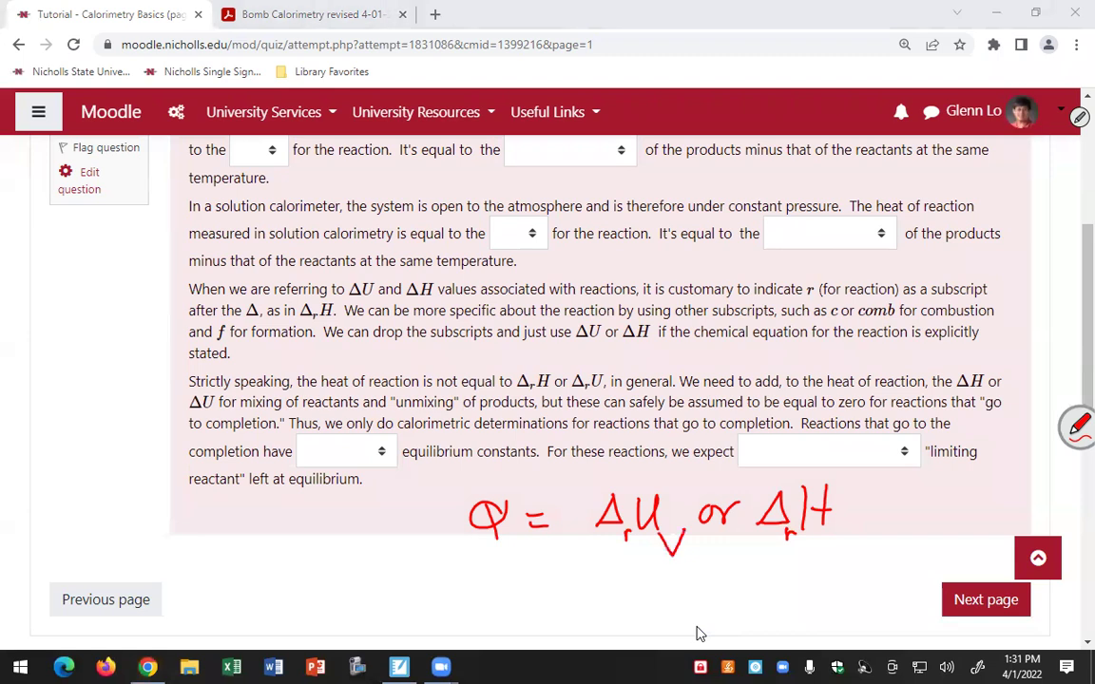
pyautogui.moveTo(843, 513)
pyautogui.mouseDown()
pyautogui.moveTo(844, 546)
pyautogui.moveTo(846, 526)
pyautogui.mouseUp()
# - Circle the ΔU term in blue and label it "bomb calorimetry"
pyautogui.press('b')
pyautogui.moveTo(597, 542)
pyautogui.mouseDown()
pyautogui.moveTo(599, 480)
pyautogui.moveTo(692, 533)
pyautogui.moveTo(665, 570)
pyautogui.mouseUp()
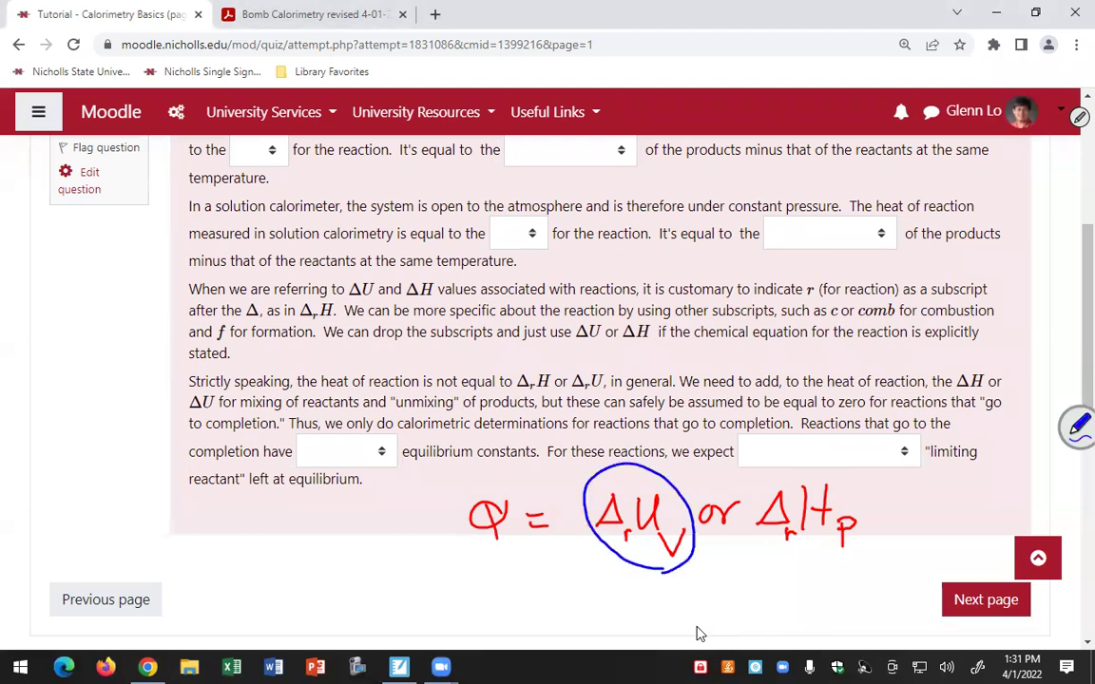
pyautogui.moveTo(581, 419)
pyautogui.mouseDown()
pyautogui.moveTo(591, 453)
pyautogui.moveTo(608, 443)
pyautogui.moveTo(631, 458)
pyautogui.moveTo(654, 446)
pyautogui.moveTo(718, 452)
pyautogui.moveTo(743, 420)
pyautogui.moveTo(799, 413)
pyautogui.moveTo(851, 380)
pyautogui.mouseUp()
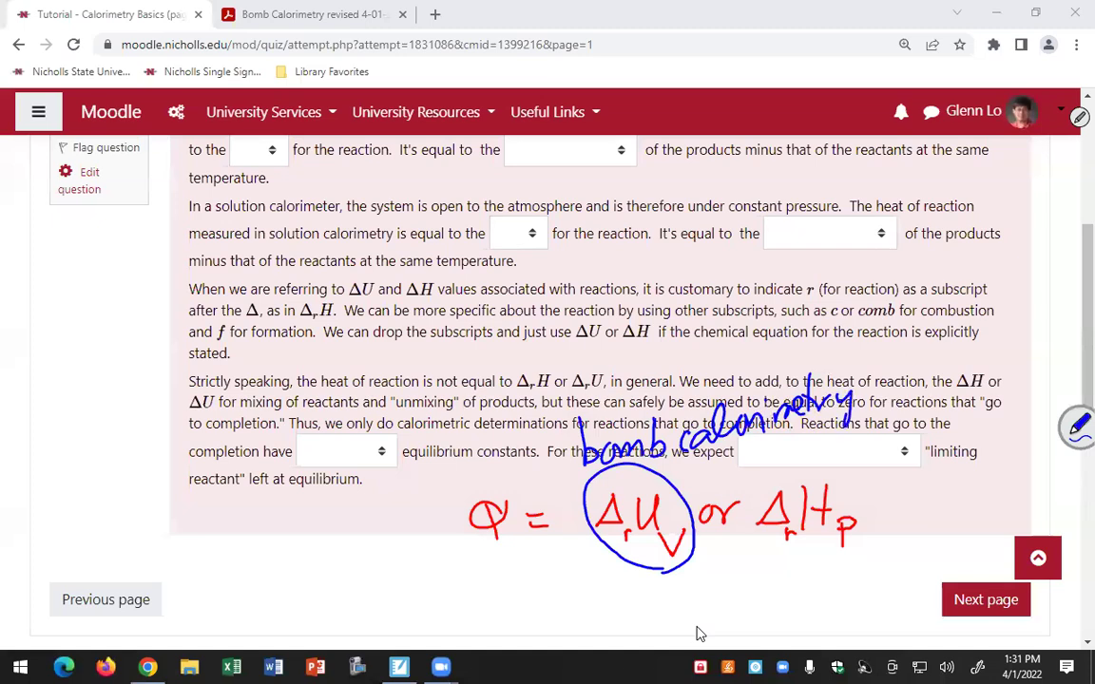
# - Circle the ΔH term in blue, point an arrow at it and label it "solution calorimetry"
pyautogui.moveTo(803, 475)
pyautogui.mouseDown()
pyautogui.moveTo(756, 518)
pyautogui.moveTo(817, 554)
pyautogui.moveTo(860, 489)
pyautogui.mouseUp()
pyautogui.moveTo(838, 440)
pyautogui.mouseDown()
pyautogui.moveTo(801, 473)
pyautogui.moveTo(820, 471)
pyautogui.mouseUp()
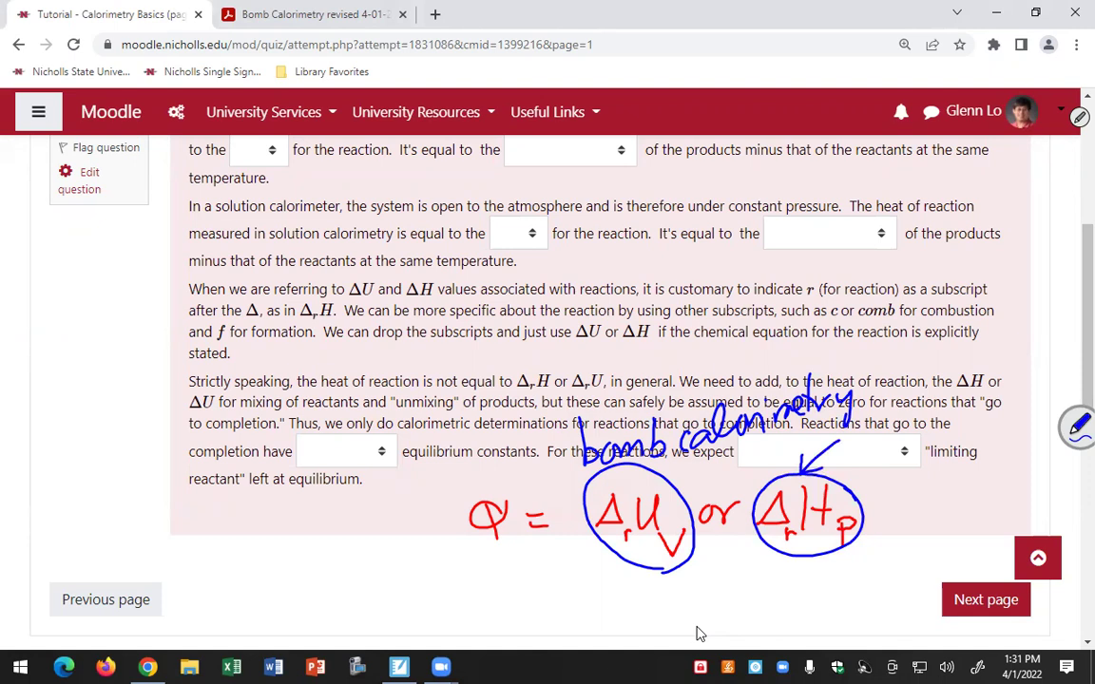
pyautogui.moveTo(861, 428)
pyautogui.mouseDown()
pyautogui.moveTo(905, 433)
pyautogui.moveTo(921, 421)
pyautogui.moveTo(927, 434)
pyautogui.moveTo(970, 423)
pyautogui.mouseUp()
pyautogui.moveTo(890, 459)
pyautogui.mouseDown()
pyautogui.moveTo(880, 480)
pyautogui.moveTo(994, 458)
pyautogui.moveTo(1017, 437)
pyautogui.moveTo(1023, 480)
pyautogui.mouseUp()
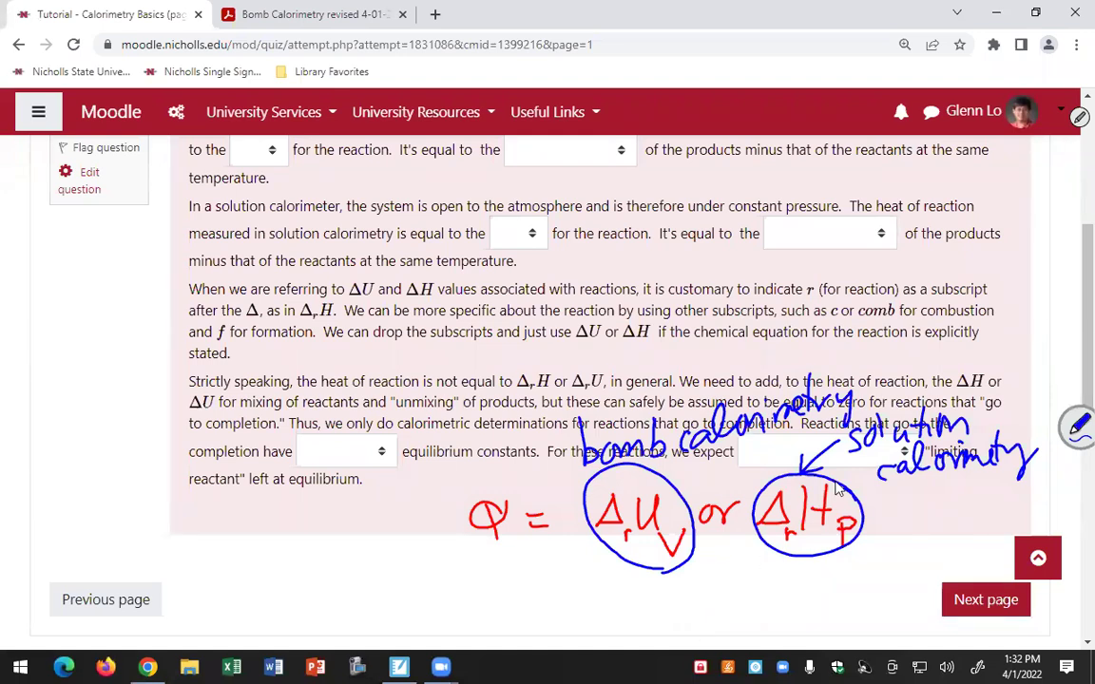
# - Clear all ink from the page and advance to Question 3
pyautogui.click(1072, 122)
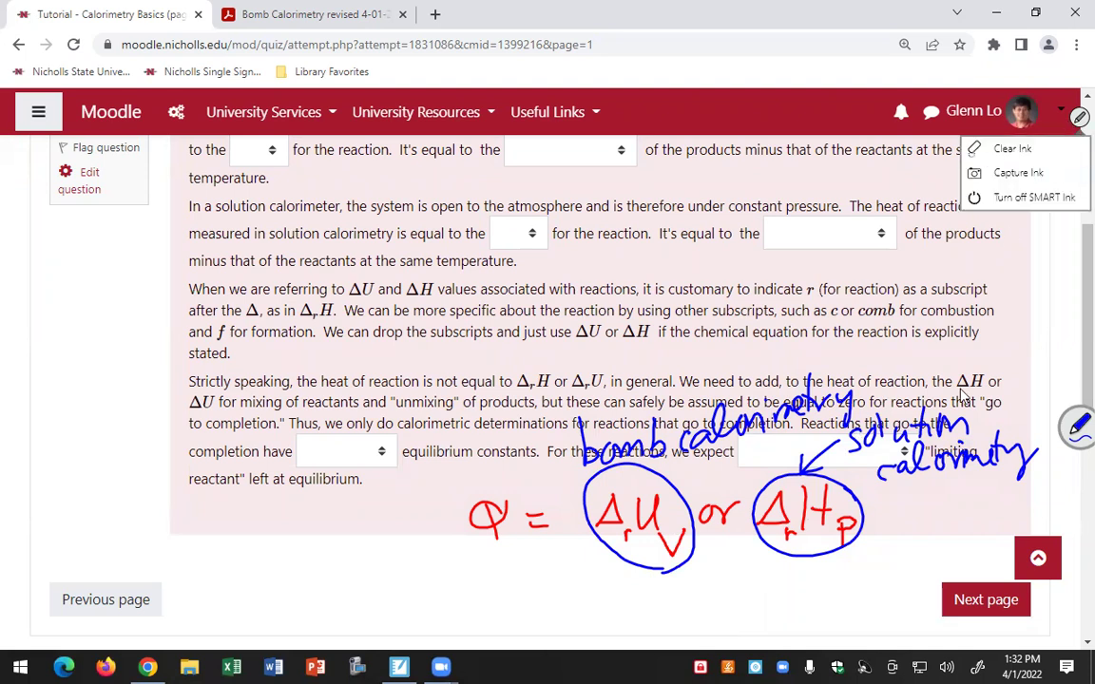
pyautogui.click(1012, 150)
pyautogui.click(984, 606)
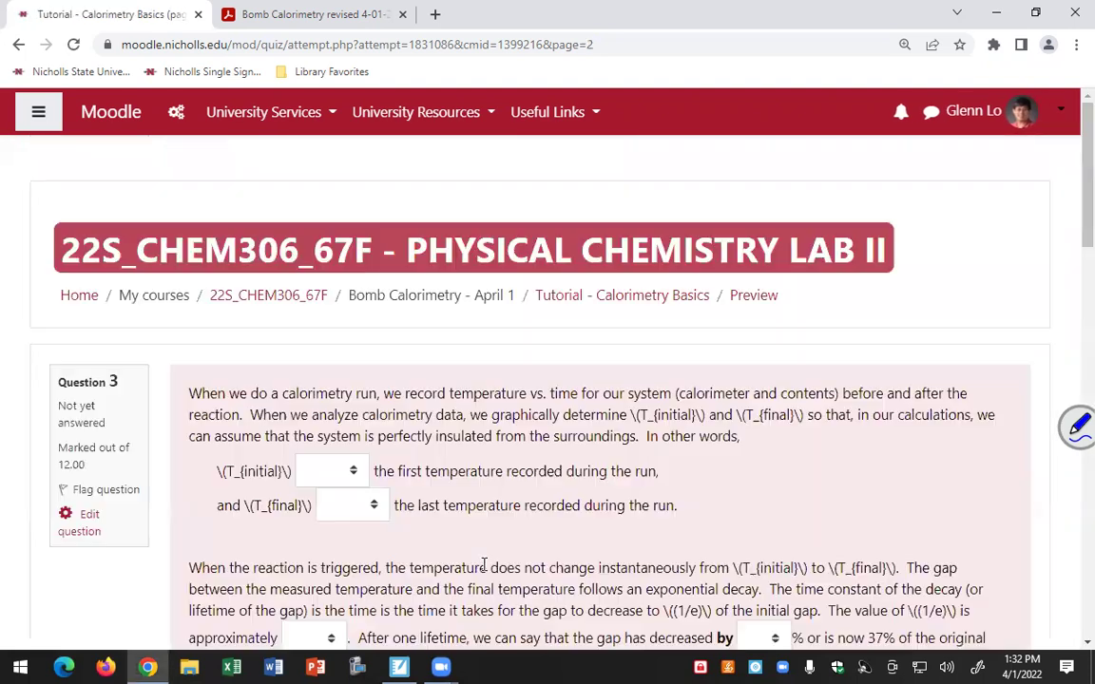
# - Sketch a blue thermogram beside Question 3's ratio formulas, with a rising curve and axes labelled T and time
pyautogui.scroll(-3, 483, 575)
pyautogui.scroll(-3, 481, 588)
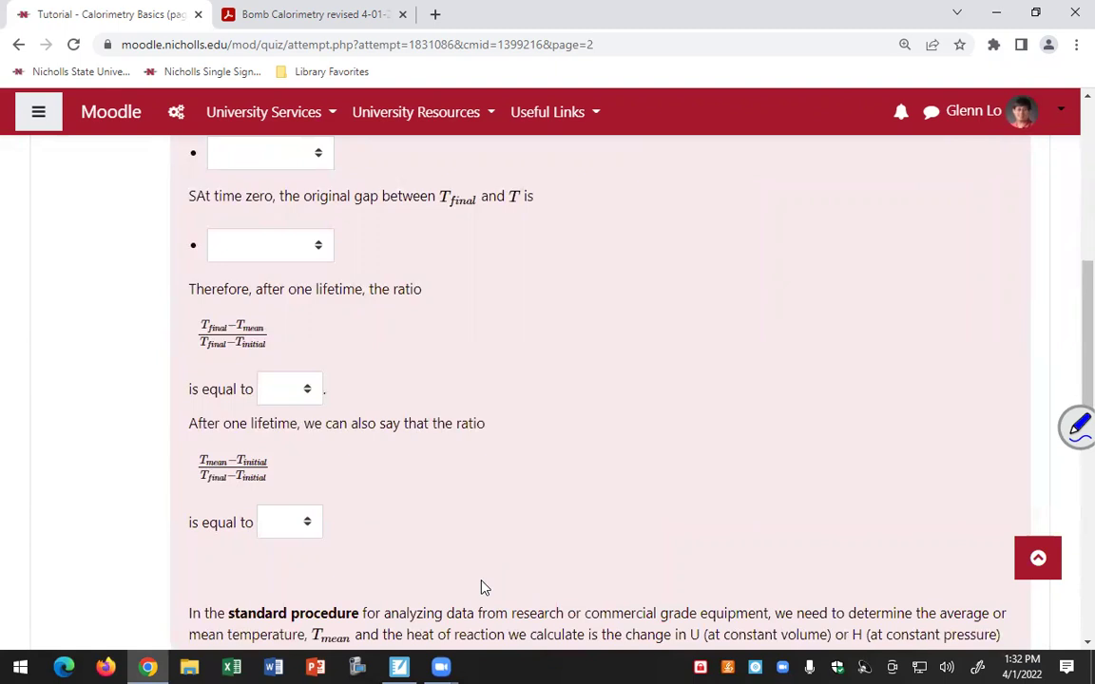
pyautogui.moveTo(618, 205)
pyautogui.mouseDown()
pyautogui.moveTo(613, 334)
pyautogui.moveTo(866, 380)
pyautogui.mouseUp()
pyautogui.moveTo(633, 311)
pyautogui.mouseDown()
pyautogui.moveTo(685, 317)
pyautogui.moveTo(816, 195)
pyautogui.moveTo(851, 194)
pyautogui.mouseUp()
pyautogui.moveTo(553, 249); pyautogui.dragTo(553, 293)
pyautogui.moveTo(525, 254); pyautogui.dragTo(591, 244)
pyautogui.moveTo(724, 385)
pyautogui.mouseDown()
pyautogui.moveTo(730, 426)
pyautogui.moveTo(737, 399)
pyautogui.mouseUp()
pyautogui.moveTo(748, 412)
pyautogui.mouseDown()
pyautogui.moveTo(749, 426)
pyautogui.moveTo(768, 412)
pyautogui.moveTo(792, 421)
pyautogui.mouseUp()
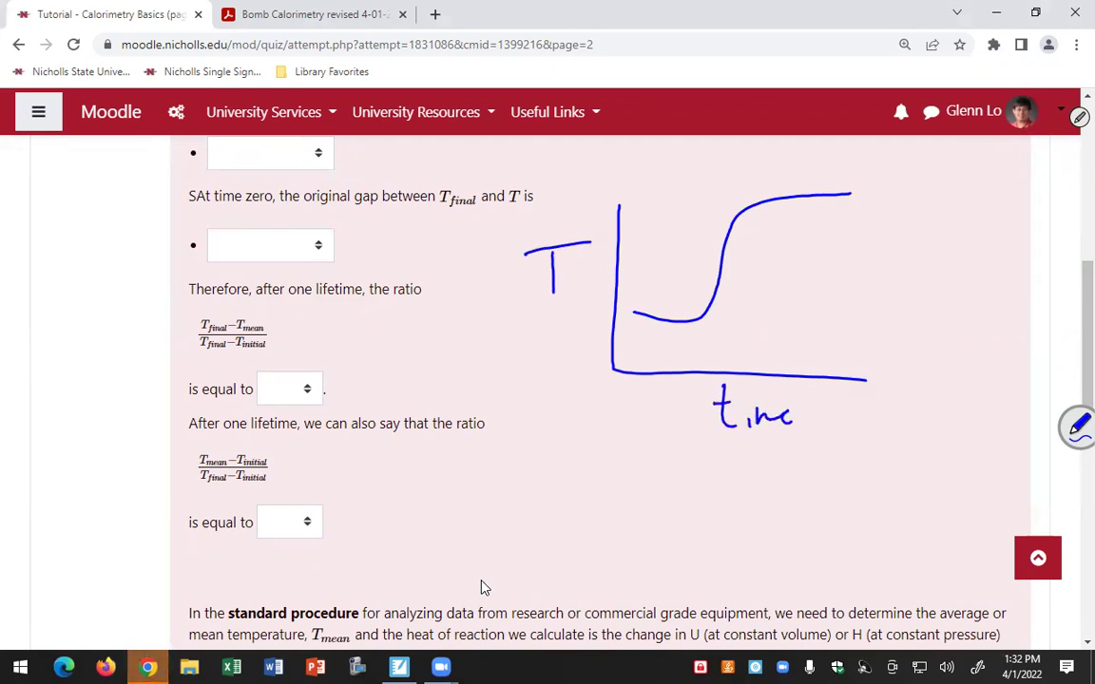
# - Draw red straight lines through the initial and final baselines of the temperature curve
pyautogui.press('r')
pyautogui.moveTo(627, 326); pyautogui.dragTo(848, 298)
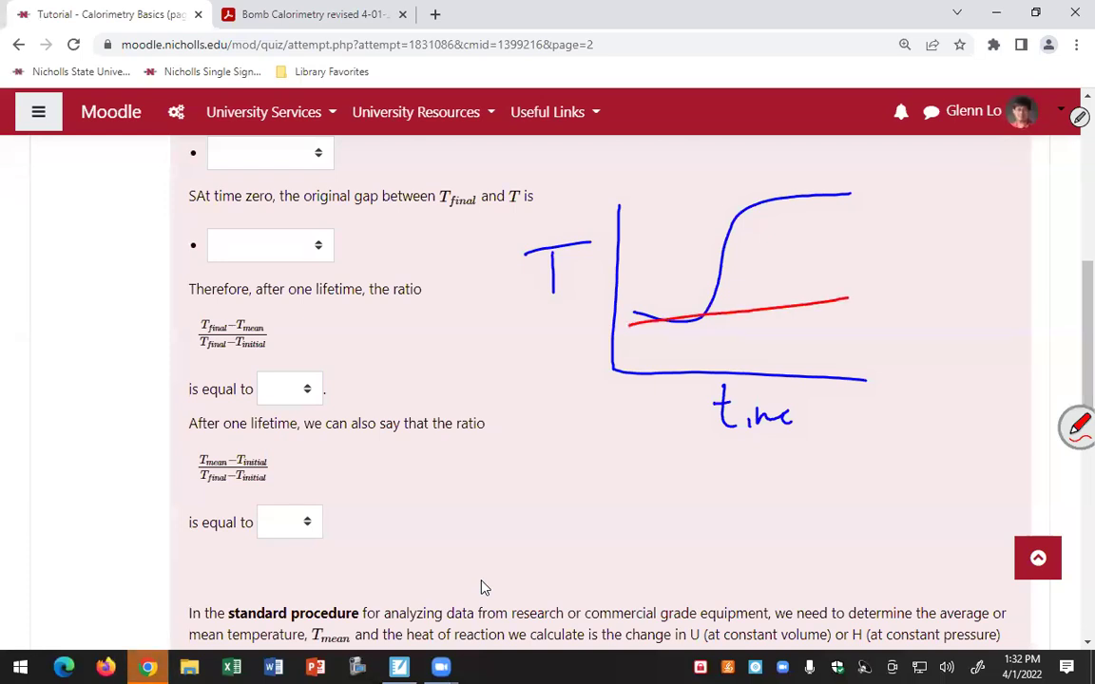
pyautogui.moveTo(630, 325); pyautogui.dragTo(853, 298)
pyautogui.moveTo(675, 210); pyautogui.dragTo(890, 197)
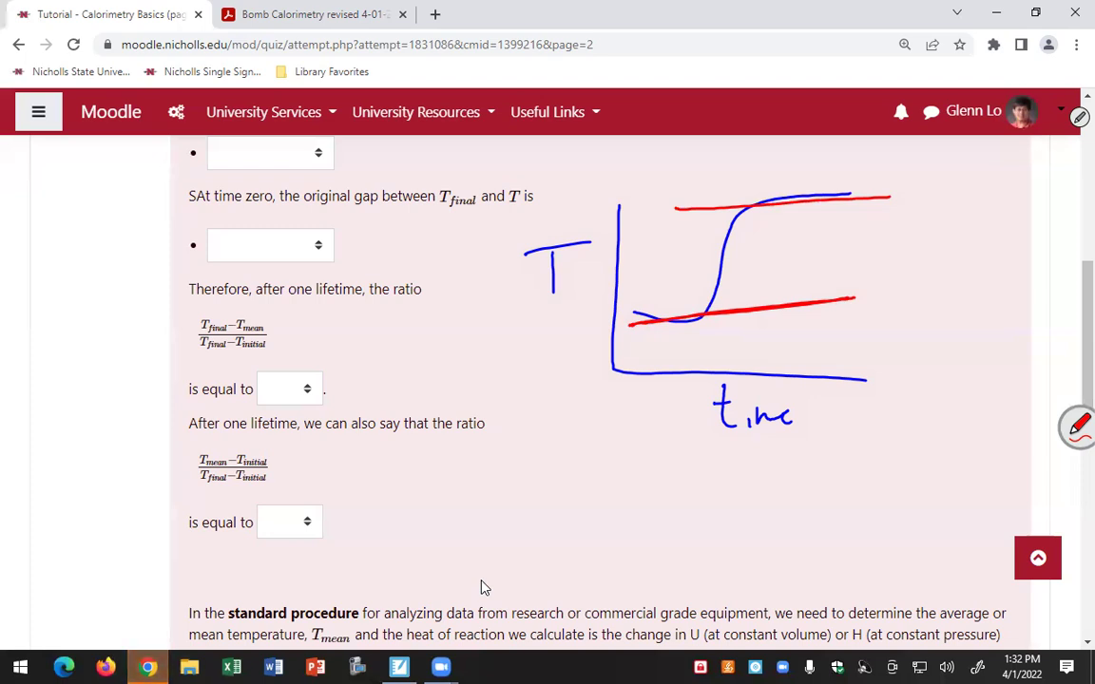
# - Mark the start of the temperature rise with a dashed red line to the time axis and extend the lower baseline with an arrowhead
pyautogui.moveTo(694, 320); pyautogui.dragTo(695, 375)
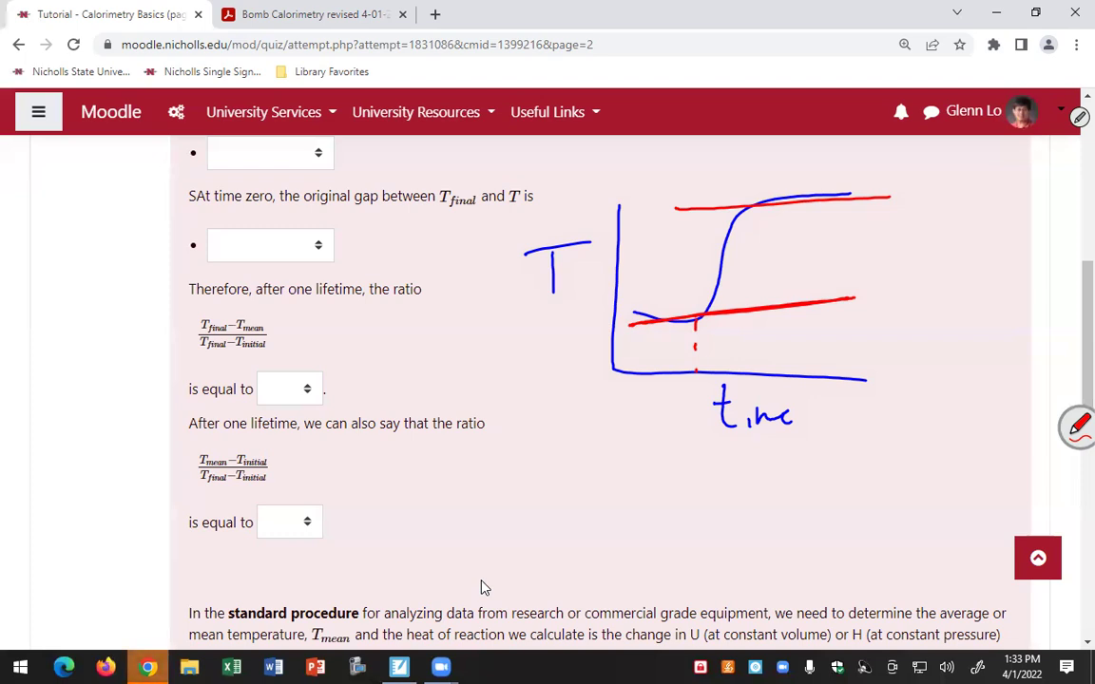
pyautogui.moveTo(625, 322); pyautogui.dragTo(686, 315)
pyautogui.moveTo(854, 298)
pyautogui.mouseDown()
pyautogui.moveTo(881, 293)
pyautogui.moveTo(876, 306)
pyautogui.mouseUp()
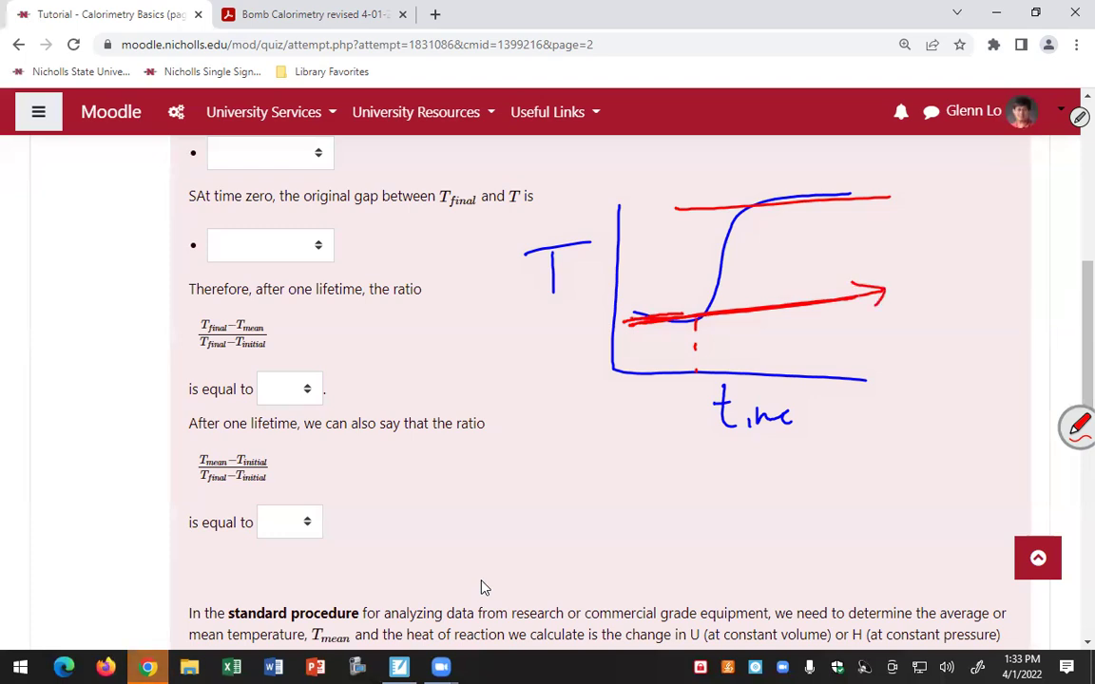
# - Mark in red where the curve leaves the lower baseline and meets the upper one, and retrace and lengthen the upper baseline
pyautogui.moveTo(702, 304); pyautogui.dragTo(699, 319)
pyautogui.click(759, 202)
pyautogui.moveTo(651, 210); pyautogui.dragTo(915, 187)
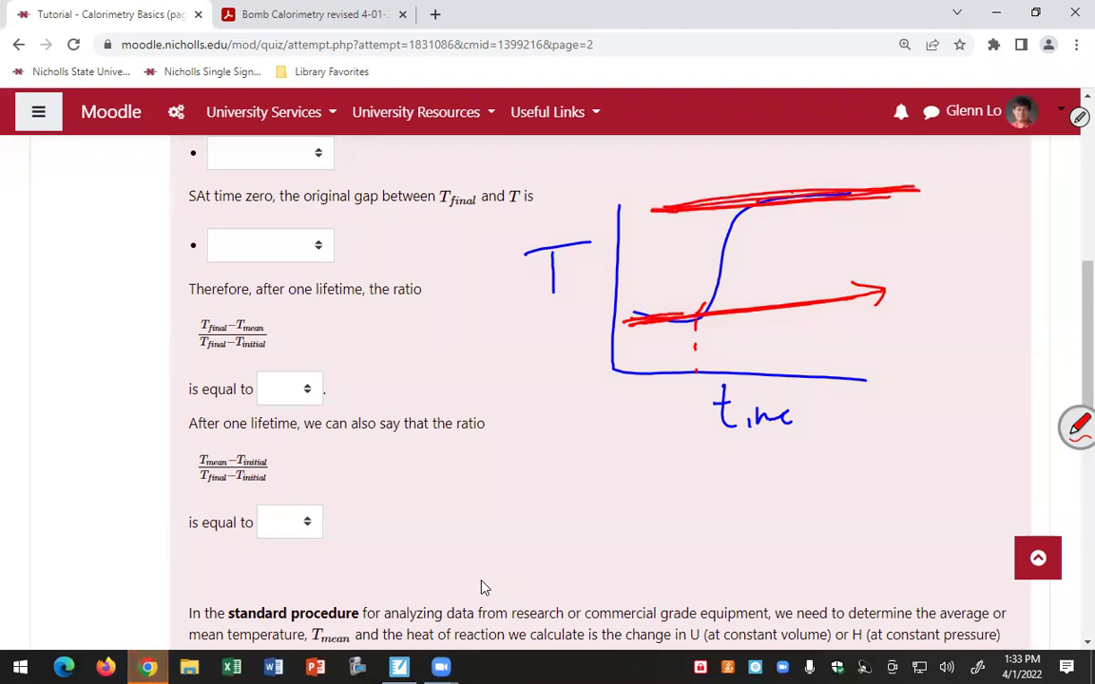
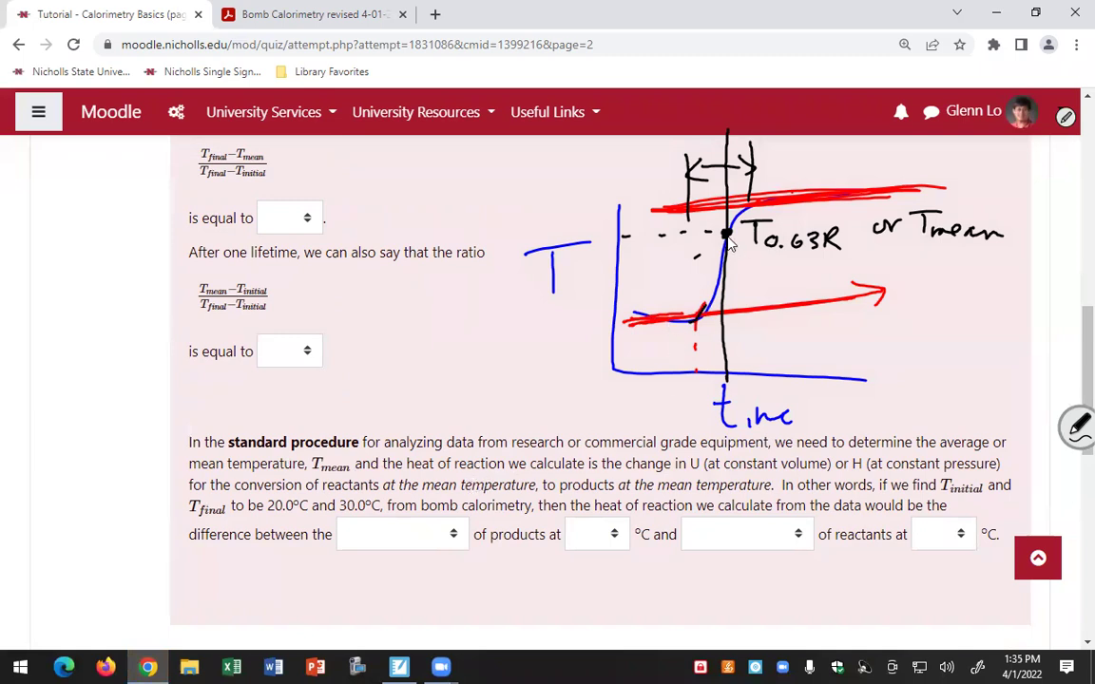
# - Write "Q = −CΔT" in black above the standard procedure paragraph and circle the Q
pyautogui.moveTo(314, 376)
pyautogui.mouseDown()
pyautogui.moveTo(295, 388)
pyautogui.moveTo(323, 404)
pyautogui.moveTo(376, 386)
pyautogui.mouseUp()
pyautogui.moveTo(350, 397); pyautogui.dragTo(376, 395)
pyautogui.moveTo(399, 390); pyautogui.dragTo(447, 399)
pyautogui.moveTo(464, 396)
pyautogui.mouseDown()
pyautogui.moveTo(478, 375)
pyautogui.moveTo(489, 397)
pyautogui.moveTo(502, 375)
pyautogui.mouseUp()
pyautogui.moveTo(488, 377); pyautogui.dragTo(486, 399)
pyautogui.moveTo(328, 363)
pyautogui.mouseDown()
pyautogui.moveTo(255, 407)
pyautogui.moveTo(340, 401)
pyautogui.mouseUp()
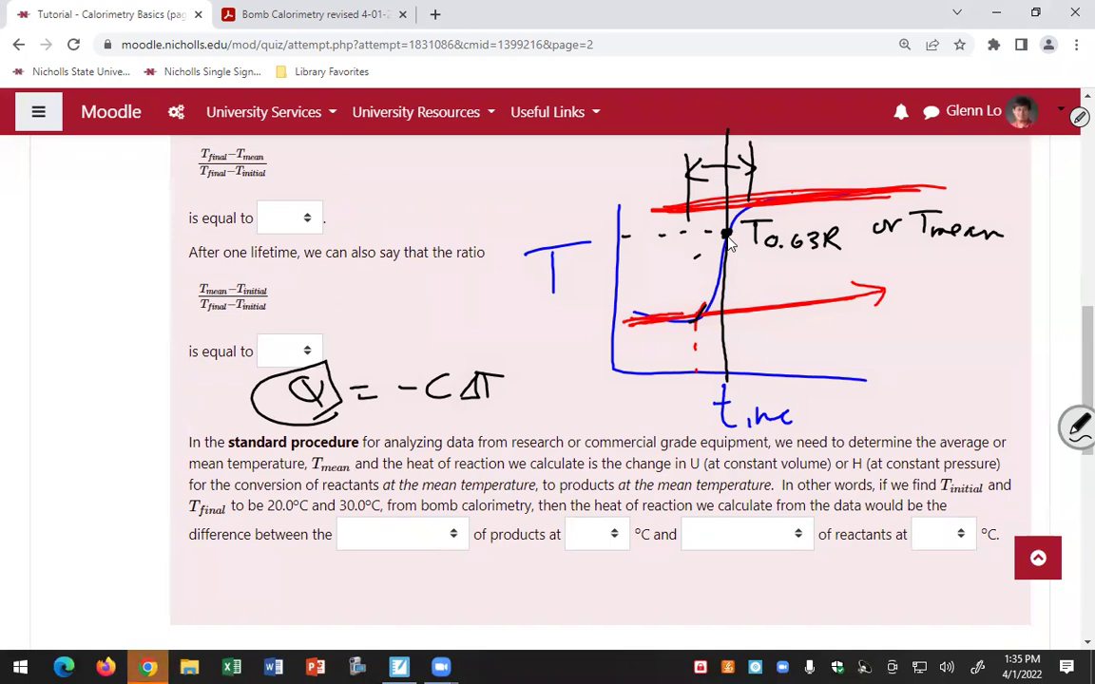
# - Box the Tmean label on the thermogram in black and clear all ink from the page
pyautogui.moveTo(893, 195); pyautogui.dragTo(913, 250)
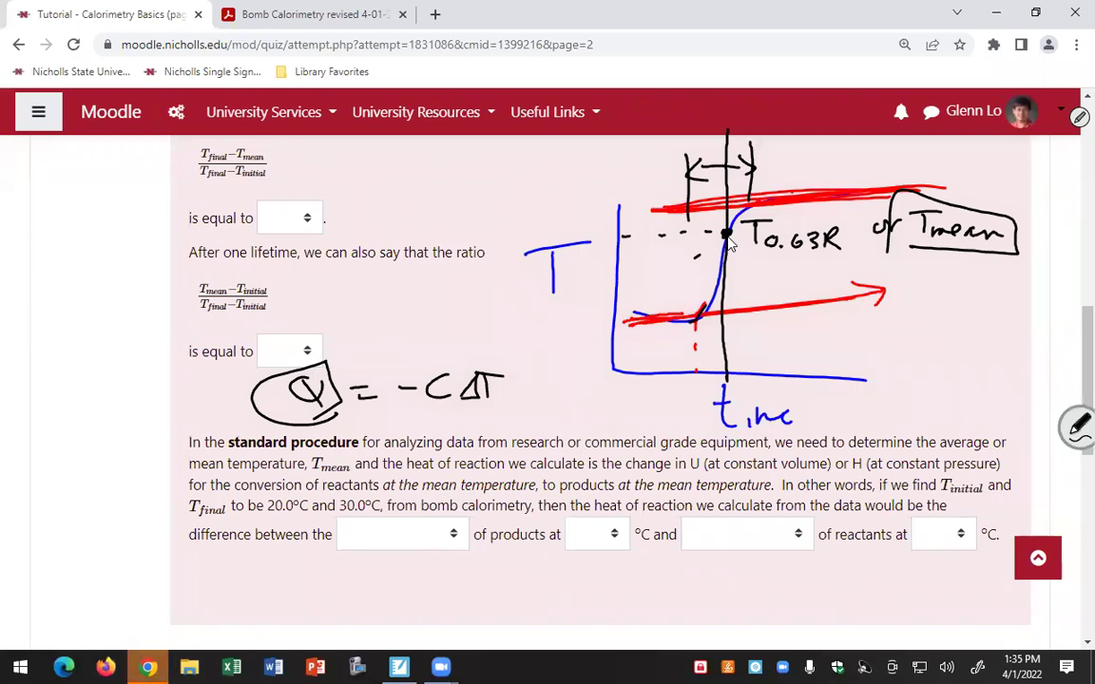
pyautogui.click(1079, 116)
pyautogui.click(1003, 150)
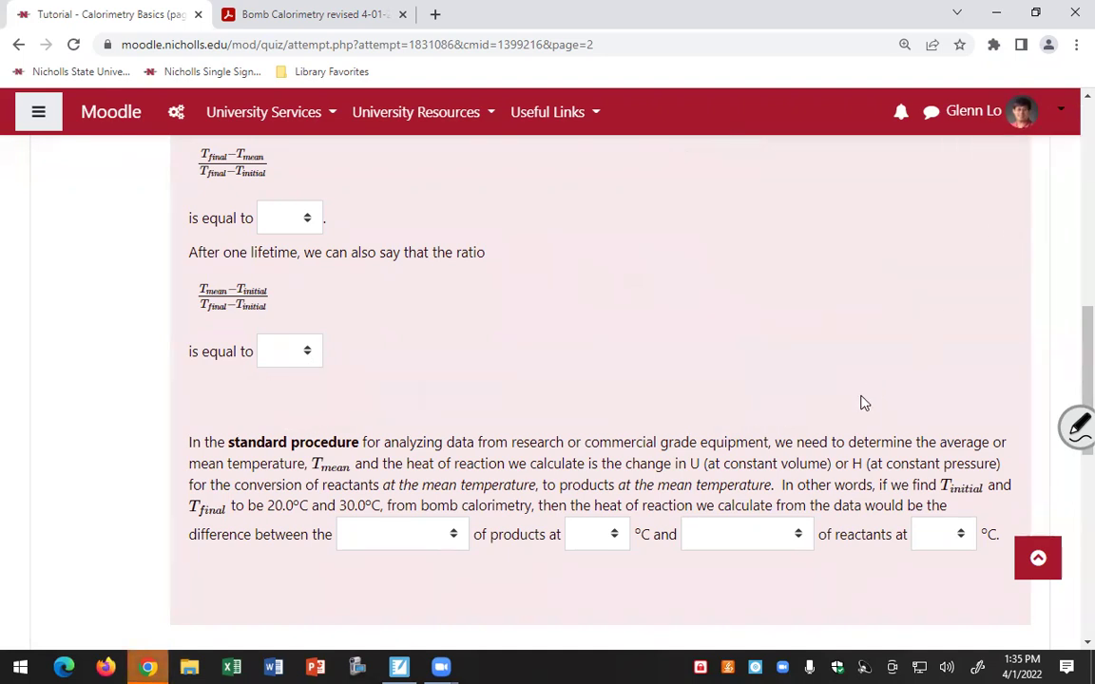
# - Go to the next tutorial page, to the example thermogram for determining T_initial, T_final and T_mean
pyautogui.scroll(-3, 864, 404)
pyautogui.click(972, 349)
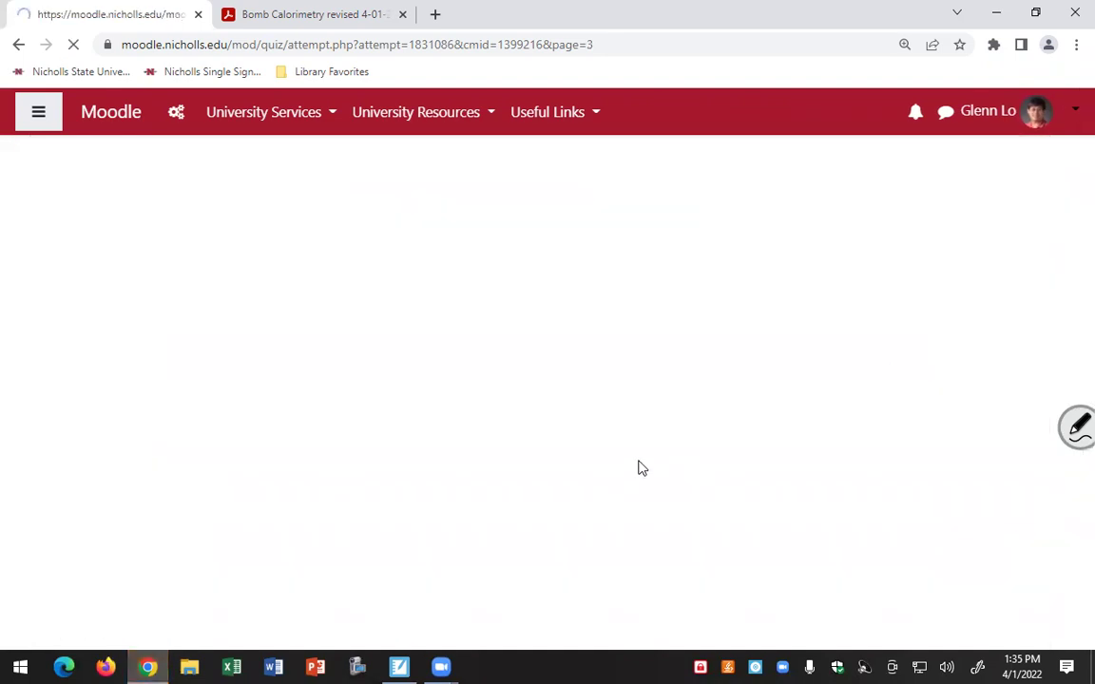
pyautogui.scroll(-4, 638, 468)
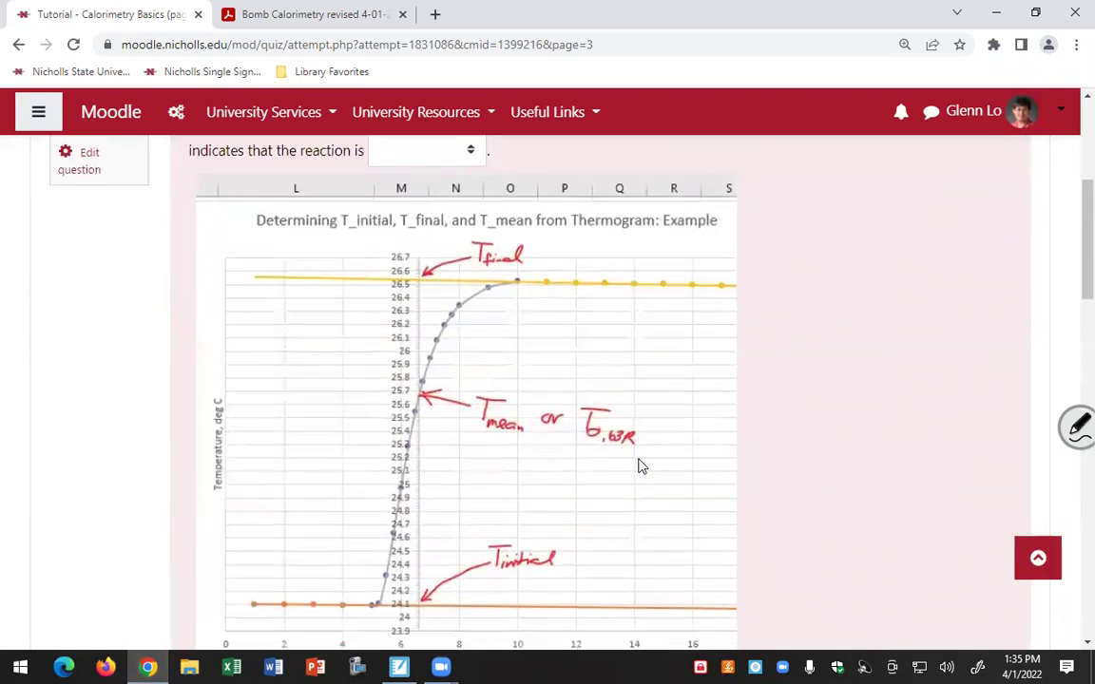
pyautogui.scroll(-1, 639, 467)
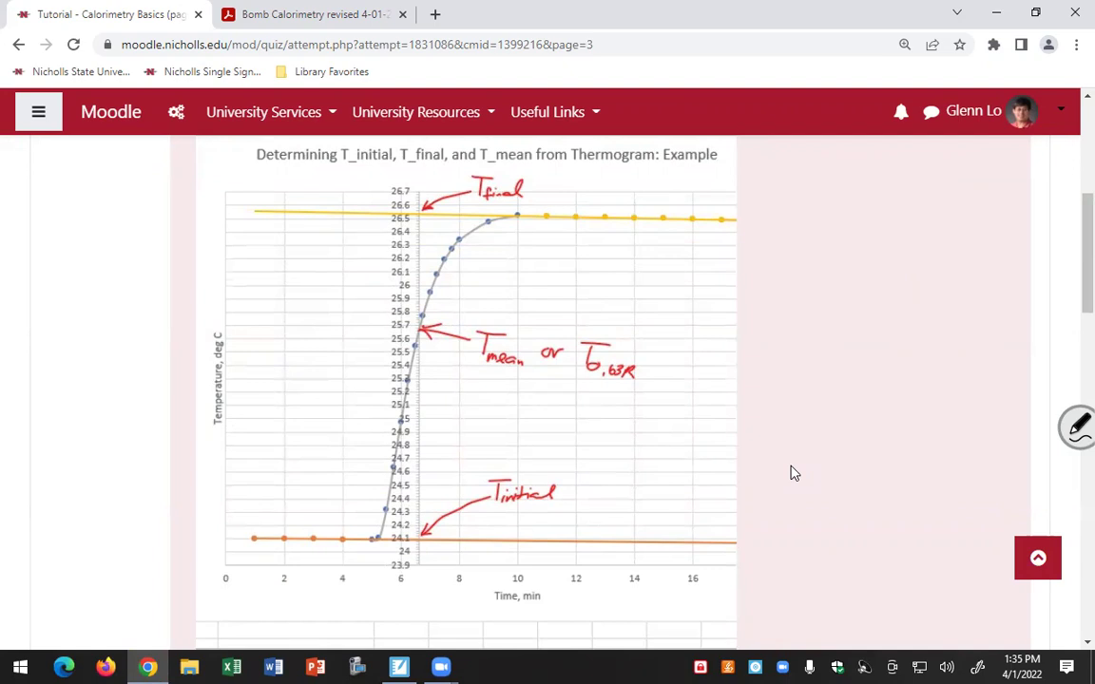
# - Draw black braces over the early data points and under the last linear data points, and label the latter "long term"
pyautogui.moveTo(250, 529)
pyautogui.mouseDown()
pyautogui.moveTo(328, 519)
pyautogui.moveTo(356, 534)
pyautogui.mouseUp()
pyautogui.moveTo(567, 229); pyautogui.dragTo(748, 236)
pyautogui.moveTo(626, 247)
pyautogui.mouseDown()
pyautogui.moveTo(623, 283)
pyautogui.moveTo(662, 285)
pyautogui.moveTo(677, 313)
pyautogui.mouseUp()
pyautogui.moveTo(701, 251)
pyautogui.mouseDown()
pyautogui.moveTo(703, 289)
pyautogui.moveTo(739, 275)
pyautogui.moveTo(777, 302)
pyautogui.mouseUp()
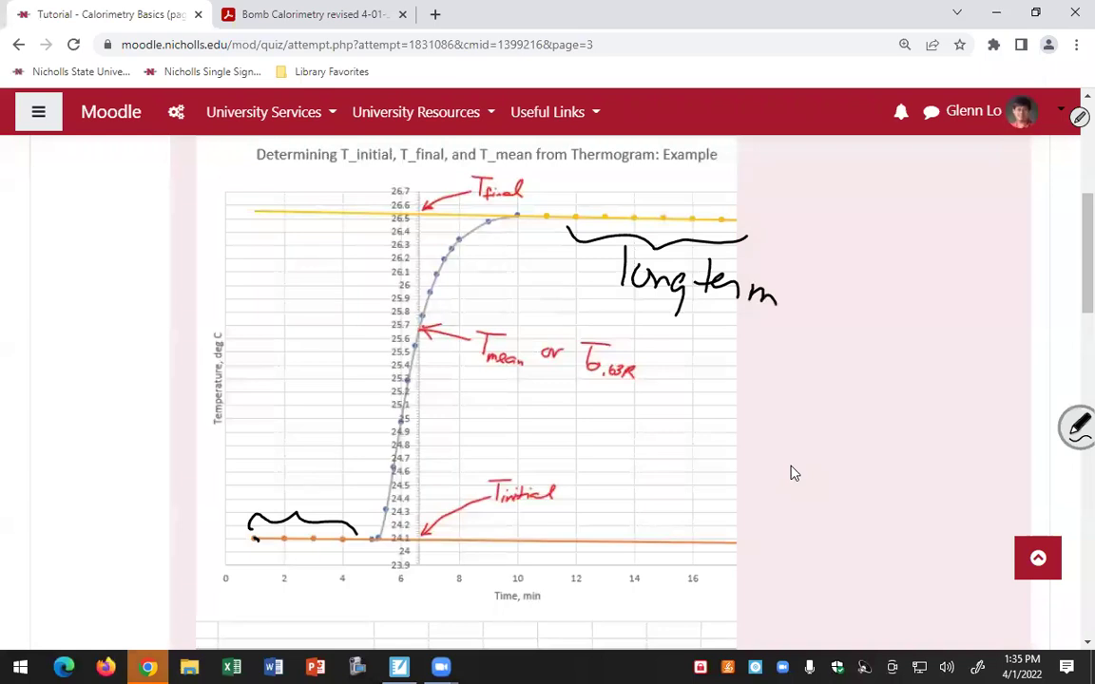
# - Label the early data points as pre-reaction in black and add "(post)" above "long term"
pyautogui.moveTo(244, 475)
pyautogui.mouseDown()
pyautogui.moveTo(242, 507)
pyautogui.moveTo(249, 489)
pyautogui.mouseUp()
pyautogui.moveTo(255, 490); pyautogui.dragTo(301, 467)
pyautogui.moveTo(304, 474); pyautogui.dragTo(344, 460)
pyautogui.moveTo(353, 456); pyautogui.dragTo(348, 464)
pyautogui.moveTo(364, 445); pyautogui.dragTo(366, 454)
pyautogui.moveTo(686, 243)
pyautogui.mouseDown()
pyautogui.moveTo(746, 239)
pyautogui.moveTo(764, 257)
pyautogui.moveTo(680, 259)
pyautogui.mouseUp()
# - Trace the long-term and pre-reaction trendlines in red, and mark and box Tfinal
pyautogui.press('r')
pyautogui.moveTo(543, 218); pyautogui.dragTo(744, 220)
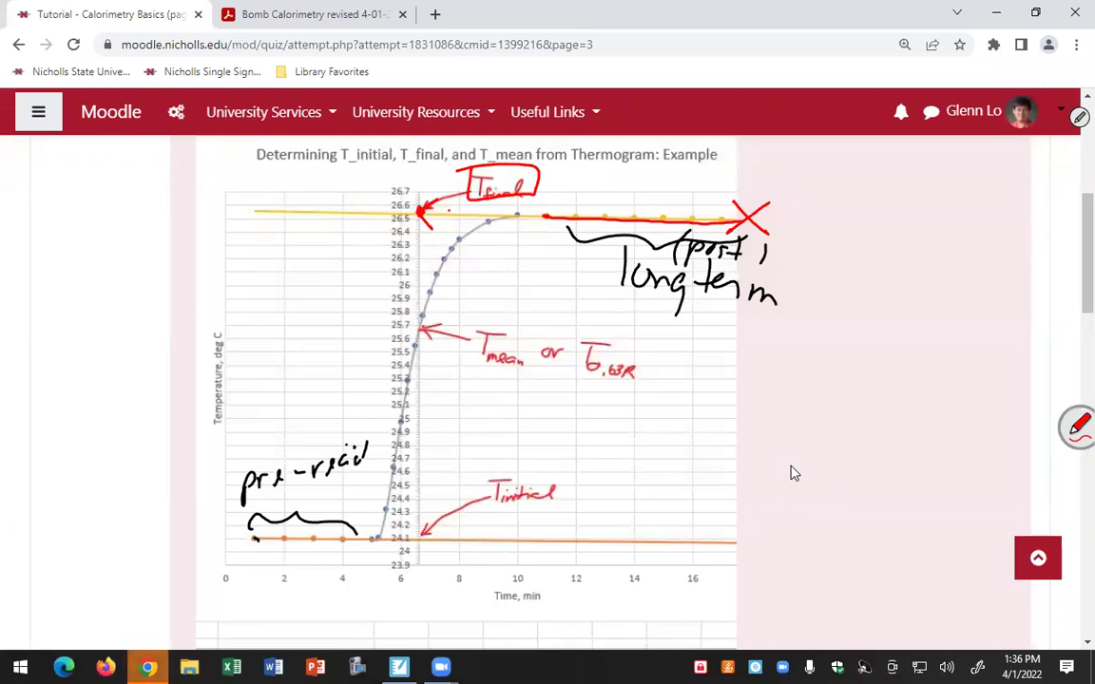
pyautogui.moveTo(240, 541); pyautogui.dragTo(380, 537)
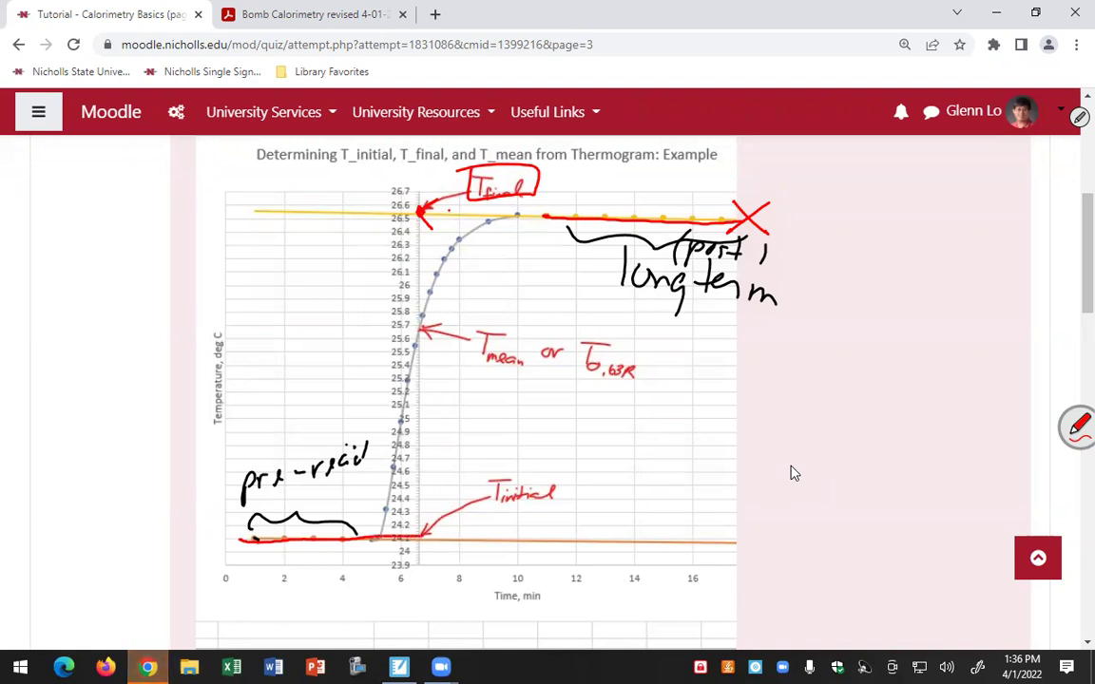
# - Trace the thermogram's vertical axis in red, with an arrow and question mark below it and a dot where it crosses the curve
pyautogui.moveTo(410, 583)
pyautogui.mouseDown()
pyautogui.moveTo(419, 612)
pyautogui.moveTo(429, 589)
pyautogui.moveTo(420, 635)
pyautogui.mouseUp()
pyautogui.click(420, 645)
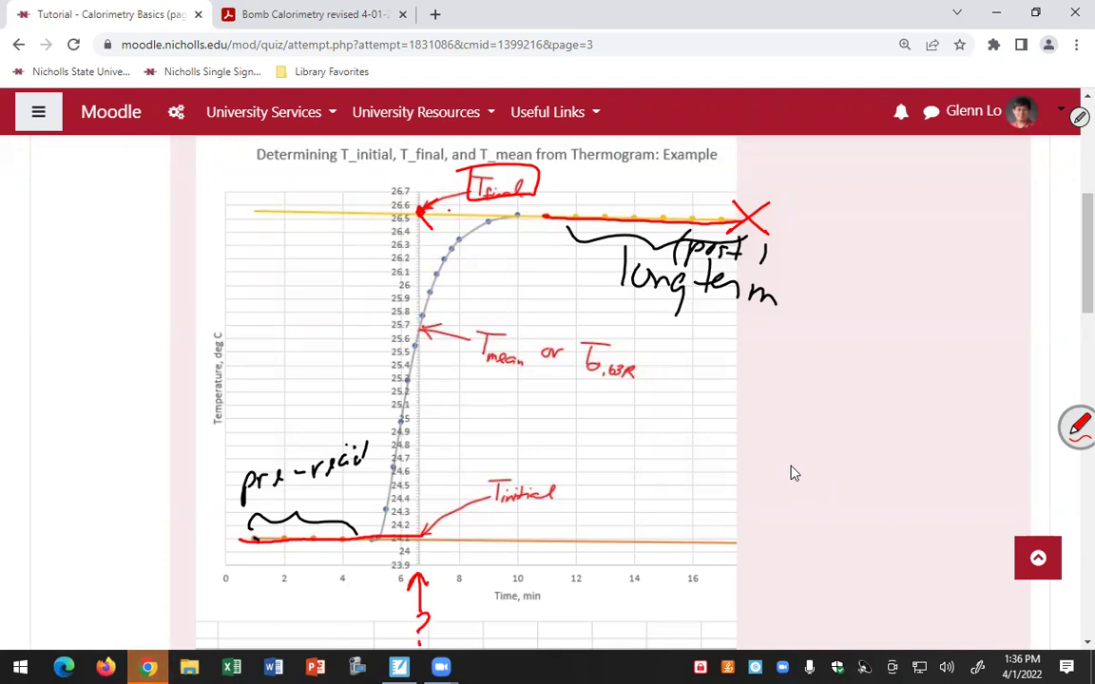
pyautogui.moveTo(434, 255); pyautogui.dragTo(438, 269)
pyautogui.moveTo(418, 173); pyautogui.dragTo(418, 561)
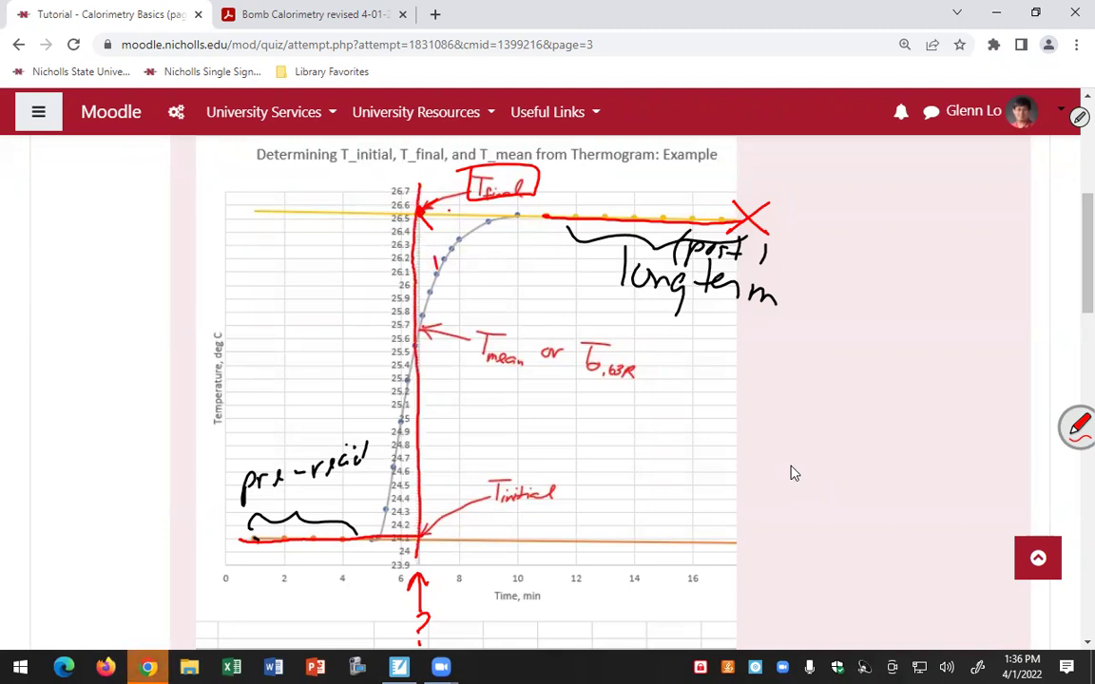
pyautogui.moveTo(416, 325); pyautogui.dragTo(419, 328)
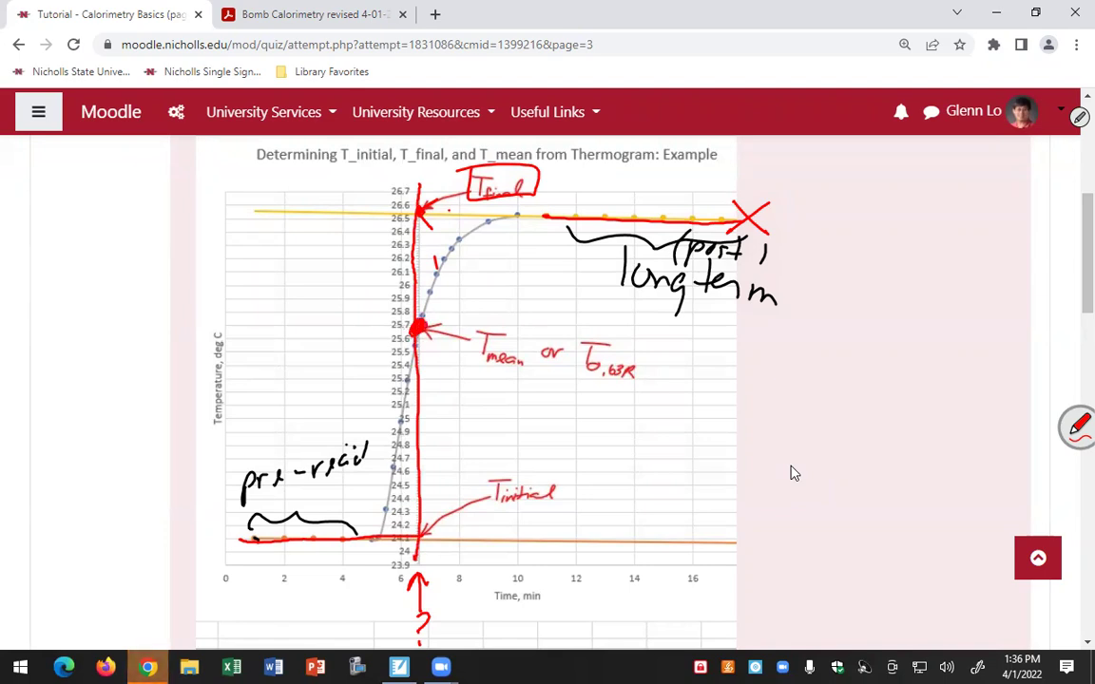
# - Trace the rising curve in blue, dot its crossing with the vertical axis and point to it with an arrow labelled "Tmean"
pyautogui.press('b')
pyautogui.moveTo(394, 429); pyautogui.dragTo(466, 245)
pyautogui.click(419, 326)
pyautogui.moveTo(235, 325); pyautogui.dragTo(404, 322)
pyautogui.moveTo(217, 290); pyautogui.dragTo(222, 328)
pyautogui.moveTo(193, 295)
pyautogui.mouseDown()
pyautogui.moveTo(235, 281)
pyautogui.moveTo(258, 309)
pyautogui.moveTo(288, 309)
pyautogui.mouseUp()
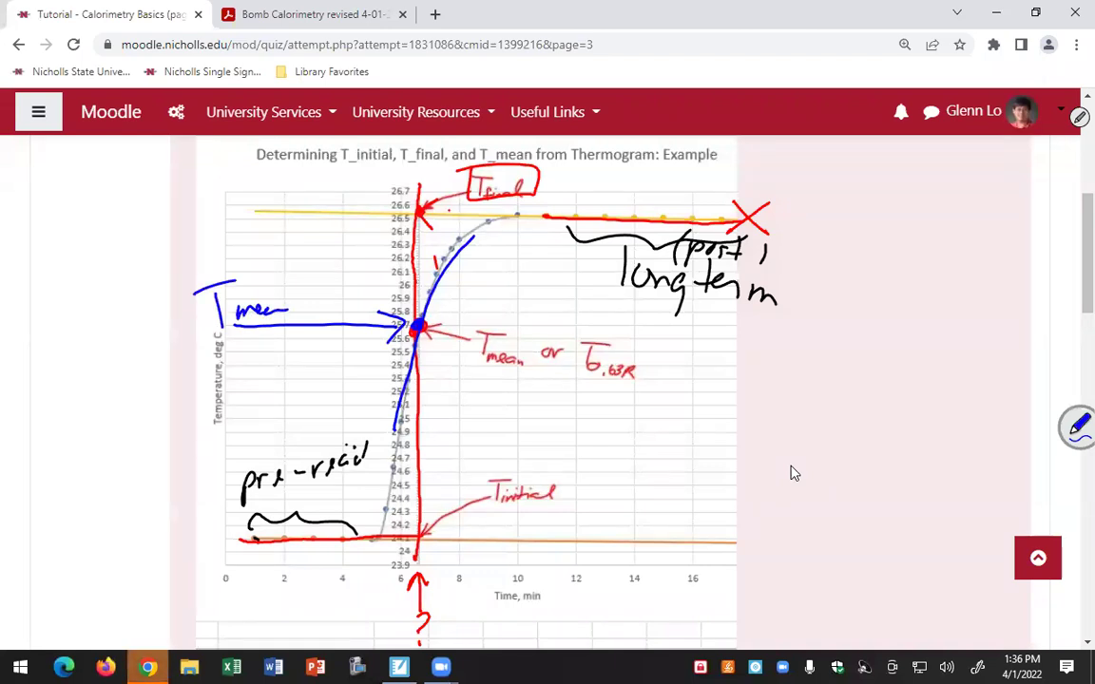
# - Label the two trendline crossings on the vertical axis "Tf" and "Ti" in blue
pyautogui.moveTo(366, 184)
pyautogui.mouseDown()
pyautogui.moveTo(371, 199)
pyautogui.moveTo(367, 184)
pyautogui.mouseUp()
pyautogui.moveTo(357, 187)
pyautogui.mouseDown()
pyautogui.moveTo(355, 234)
pyautogui.moveTo(379, 227)
pyautogui.mouseUp()
pyautogui.moveTo(346, 235); pyautogui.dragTo(380, 232)
pyautogui.moveTo(331, 542)
pyautogui.mouseDown()
pyautogui.moveTo(361, 541)
pyautogui.moveTo(353, 570)
pyautogui.moveTo(373, 582)
pyautogui.mouseUp()
# - Draw a blue brace spanning the rise from Tinitial to Tmean and write "63% of (ΔT)" beside it
pyautogui.moveTo(542, 316)
pyautogui.mouseDown()
pyautogui.moveTo(539, 494)
pyautogui.moveTo(518, 537)
pyautogui.mouseUp()
pyautogui.moveTo(597, 407)
pyautogui.mouseDown()
pyautogui.moveTo(591, 425)
pyautogui.moveTo(617, 431)
pyautogui.mouseUp()
pyautogui.moveTo(650, 392)
pyautogui.mouseDown()
pyautogui.moveTo(648, 434)
pyautogui.moveTo(642, 407)
pyautogui.mouseUp()
pyautogui.moveTo(662, 405)
pyautogui.mouseDown()
pyautogui.moveTo(668, 415)
pyautogui.moveTo(713, 407)
pyautogui.mouseUp()
pyautogui.moveTo(743, 371); pyautogui.dragTo(732, 409)
pyautogui.moveTo(727, 392); pyautogui.dragTo(748, 388)
pyautogui.moveTo(787, 348)
pyautogui.mouseDown()
pyautogui.moveTo(776, 403)
pyautogui.moveTo(827, 388)
pyautogui.mouseUp()
pyautogui.moveTo(827, 388); pyautogui.dragTo(800, 390)
pyautogui.moveTo(838, 352); pyautogui.dragTo(838, 385)
pyautogui.moveTo(825, 351)
pyautogui.mouseDown()
pyautogui.moveTo(873, 344)
pyautogui.moveTo(888, 388)
pyautogui.mouseUp()
# - Write "(Tf − Ti)" in blue below the ΔT expression
pyautogui.moveTo(746, 475)
pyautogui.mouseDown()
pyautogui.moveTo(743, 518)
pyautogui.moveTo(770, 472)
pyautogui.mouseUp()
pyautogui.moveTo(782, 494)
pyautogui.mouseDown()
pyautogui.moveTo(759, 540)
pyautogui.moveTo(784, 514)
pyautogui.mouseUp()
pyautogui.moveTo(818, 488); pyautogui.dragTo(876, 460)
pyautogui.moveTo(860, 464); pyautogui.dragTo(860, 501)
pyautogui.moveTo(887, 487)
pyautogui.mouseDown()
pyautogui.moveTo(887, 518)
pyautogui.moveTo(888, 473)
pyautogui.moveTo(927, 499)
pyautogui.mouseUp()
pyautogui.moveTo(728, 446)
pyautogui.mouseDown()
pyautogui.moveTo(709, 468)
pyautogui.moveTo(732, 542)
pyautogui.mouseUp()
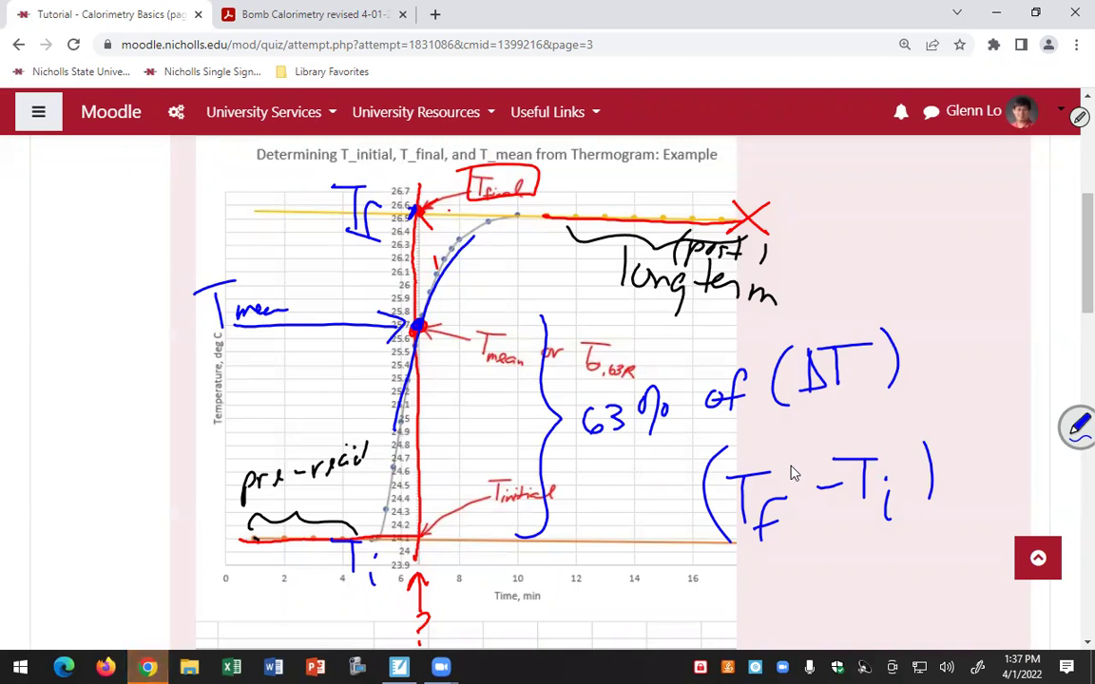
# - Sketch a blue exponential decay curve beside the thermogram, marking 1 and .37 on its axis and "= 1/e" next to it
pyautogui.moveTo(806, 100); pyautogui.dragTo(963, 233)
pyautogui.moveTo(808, 133)
pyautogui.mouseDown()
pyautogui.moveTo(889, 197)
pyautogui.moveTo(951, 212)
pyautogui.mouseUp()
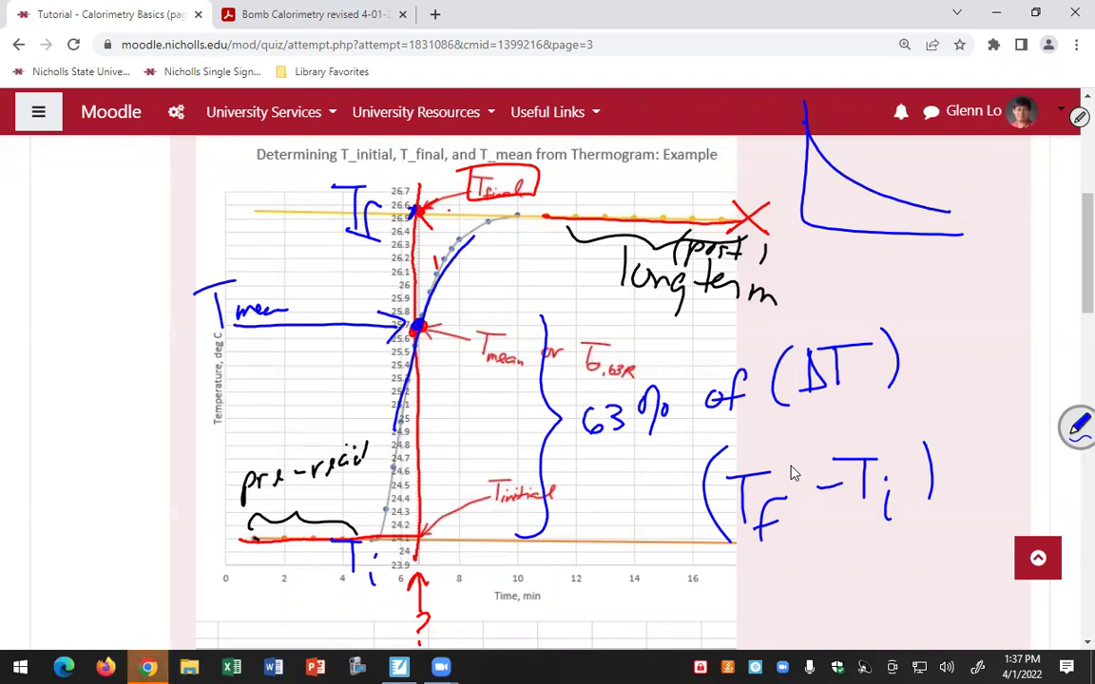
pyautogui.moveTo(802, 190)
pyautogui.mouseDown()
pyautogui.moveTo(816, 189)
pyautogui.moveTo(768, 198)
pyautogui.moveTo(781, 200)
pyautogui.mouseUp()
pyautogui.moveTo(893, 192); pyautogui.dragTo(894, 202)
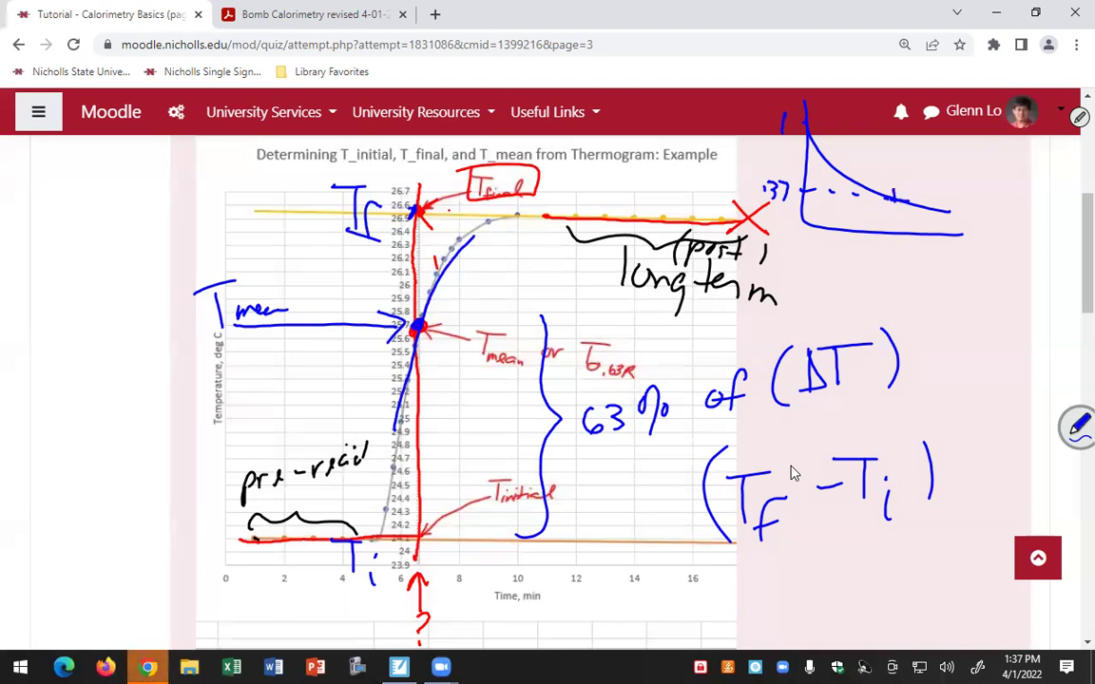
pyautogui.moveTo(989, 187); pyautogui.dragTo(1004, 211)
pyautogui.moveTo(998, 217); pyautogui.dragTo(995, 228)
pyautogui.click(891, 197)
pyautogui.moveTo(892, 201); pyautogui.dragTo(891, 229)
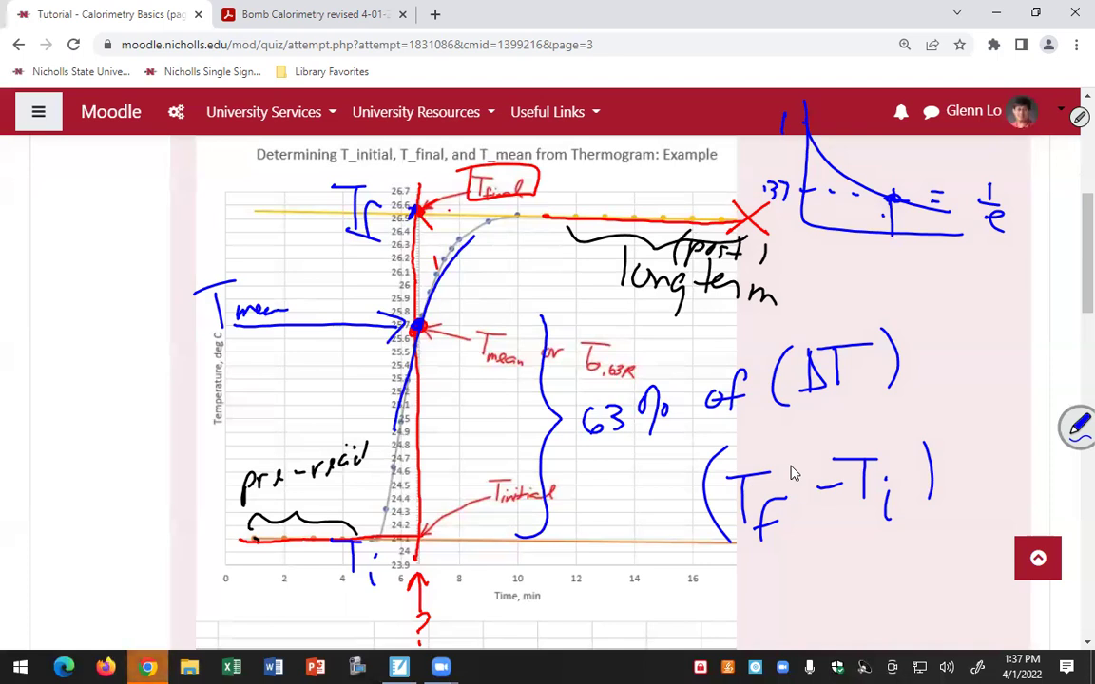
# - Box "63% of (ΔT)" in blue and write "Tmean = Ti + (0.63) ΔT" beneath the expressions
pyautogui.moveTo(578, 380)
pyautogui.mouseDown()
pyautogui.moveTo(561, 454)
pyautogui.moveTo(888, 413)
pyautogui.moveTo(576, 382)
pyautogui.mouseUp()
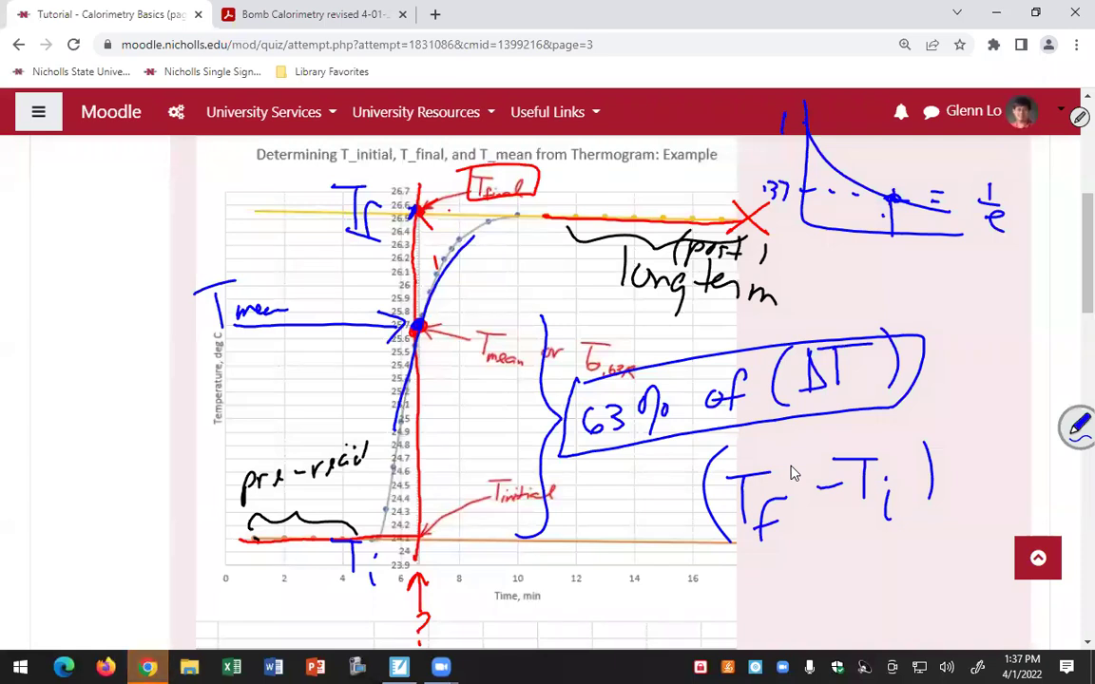
pyautogui.moveTo(568, 543)
pyautogui.mouseDown()
pyautogui.moveTo(627, 538)
pyautogui.moveTo(599, 598)
pyautogui.mouseUp()
pyautogui.moveTo(609, 597)
pyautogui.mouseDown()
pyautogui.moveTo(665, 596)
pyautogui.moveTo(701, 564)
pyautogui.mouseUp()
pyautogui.moveTo(718, 553)
pyautogui.mouseDown()
pyautogui.moveTo(751, 552)
pyautogui.moveTo(734, 587)
pyautogui.mouseUp()
pyautogui.moveTo(747, 586)
pyautogui.mouseDown()
pyautogui.moveTo(746, 600)
pyautogui.moveTo(806, 569)
pyautogui.mouseUp()
pyautogui.moveTo(795, 556); pyautogui.dragTo(795, 582)
pyautogui.moveTo(846, 555)
pyautogui.mouseDown()
pyautogui.moveTo(838, 576)
pyautogui.moveTo(855, 578)
pyautogui.mouseUp()
pyautogui.moveTo(877, 570)
pyautogui.mouseDown()
pyautogui.moveTo(900, 562)
pyautogui.moveTo(905, 547)
pyautogui.mouseUp()
pyautogui.moveTo(817, 561); pyautogui.dragTo(819, 564)
pyautogui.moveTo(825, 572)
pyautogui.mouseDown()
pyautogui.moveTo(870, 582)
pyautogui.moveTo(803, 580)
pyautogui.mouseUp()
pyautogui.moveTo(919, 547); pyautogui.dragTo(960, 544)
pyautogui.moveTo(938, 546); pyautogui.dragTo(936, 575)
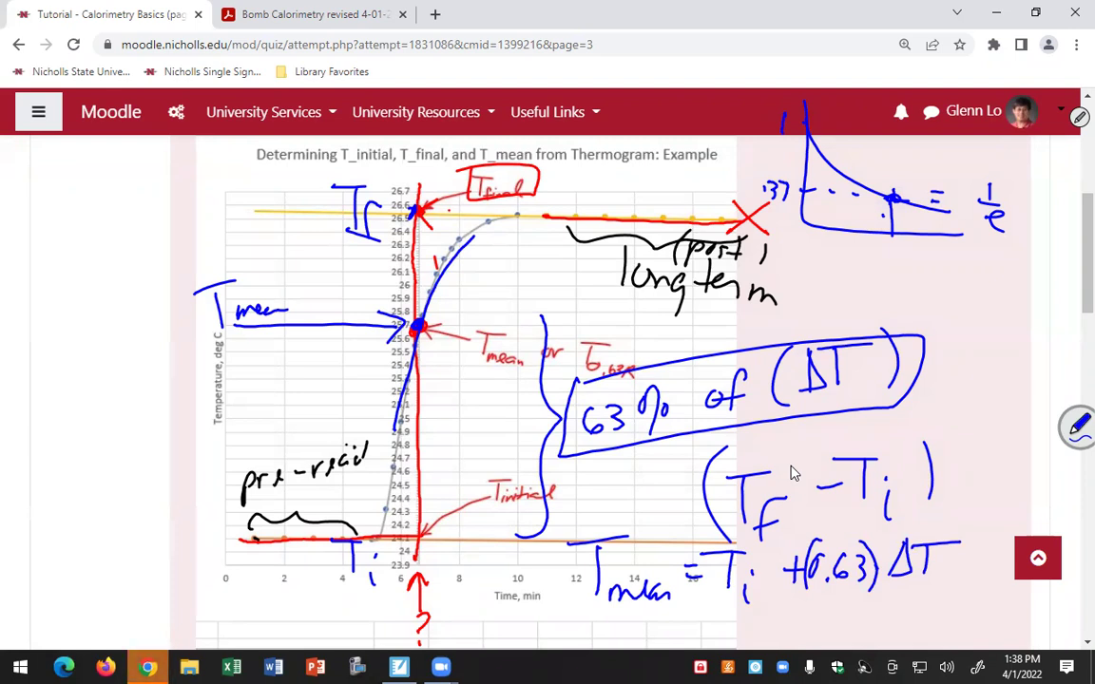
# - Clear all ink from the page and draw a blue double-headed arrow across the thermogram's vertical axis
pyautogui.click(1079, 116)
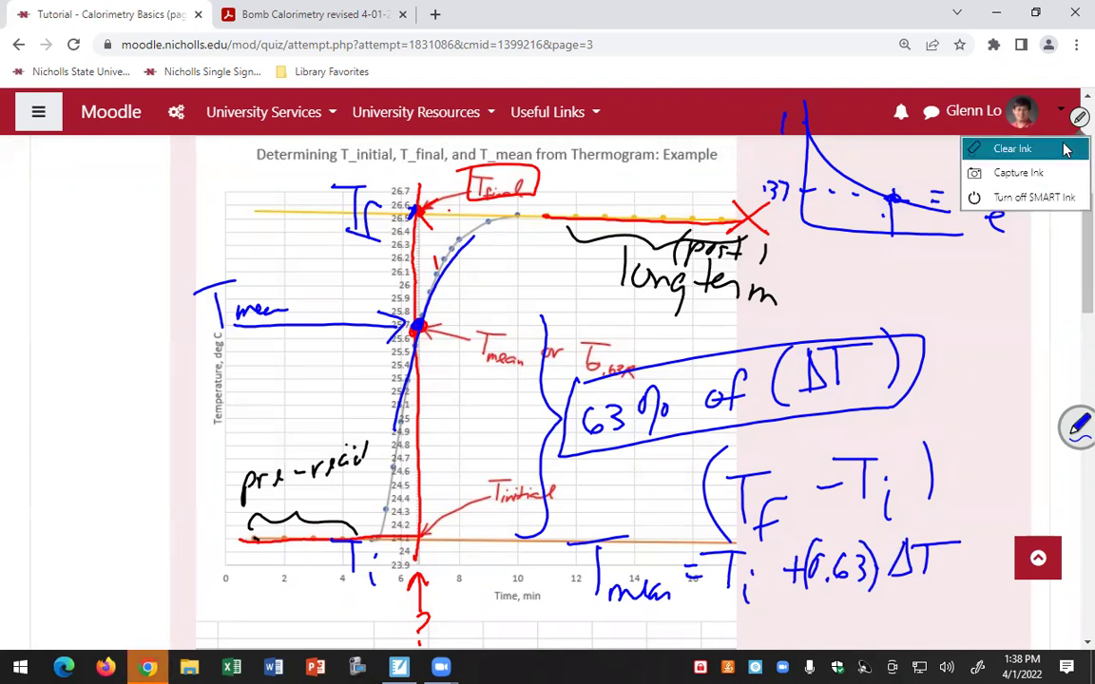
pyautogui.click(1065, 151)
pyautogui.moveTo(416, 443)
pyautogui.mouseDown()
pyautogui.moveTo(459, 443)
pyautogui.moveTo(380, 458)
pyautogui.mouseUp()
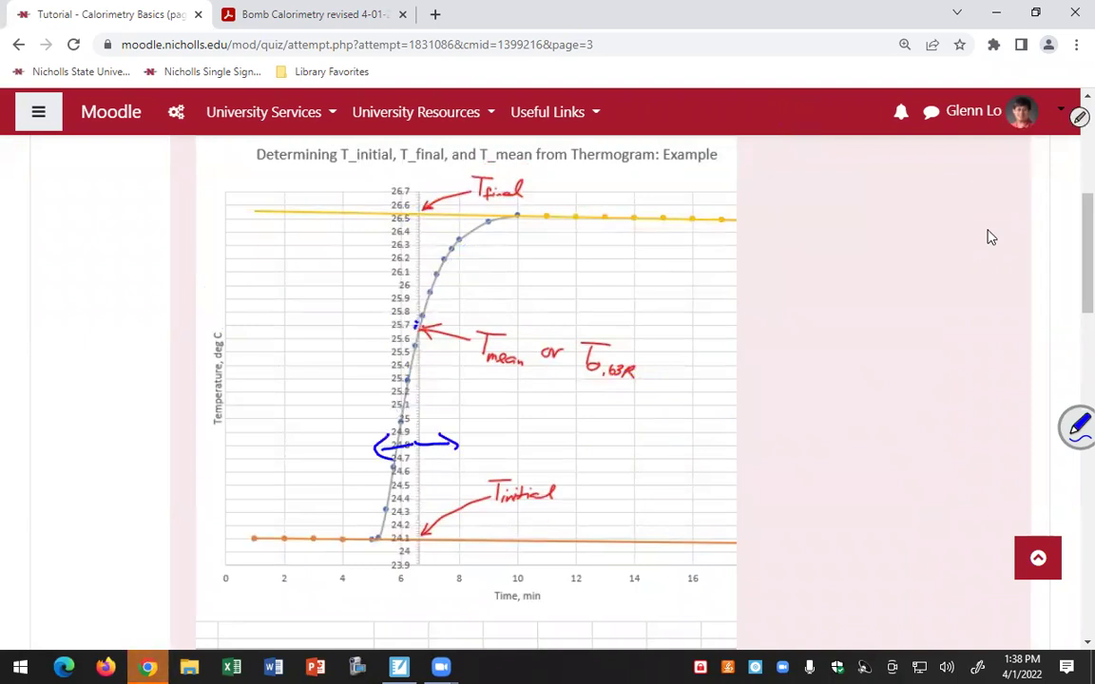
# - Draw a trial vertical line right of the axis, mark its curve crossing with a dot and X, and brace the rise
pyautogui.moveTo(445, 214); pyautogui.dragTo(440, 550)
pyautogui.moveTo(446, 252); pyautogui.dragTo(476, 268)
pyautogui.moveTo(477, 243); pyautogui.dragTo(451, 271)
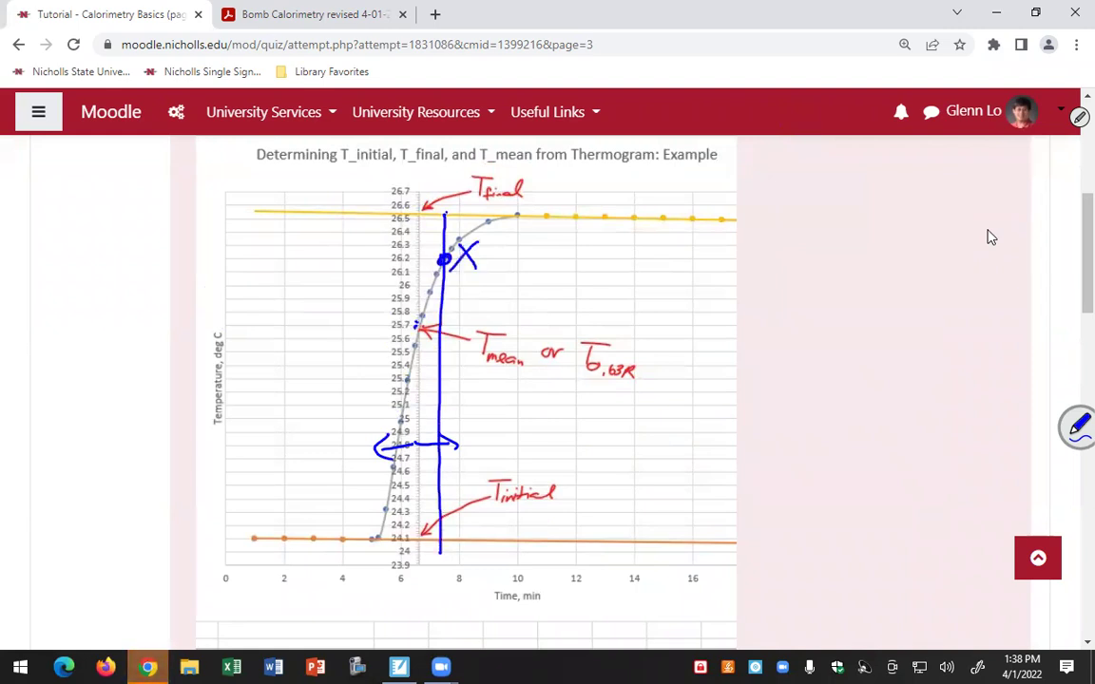
pyautogui.moveTo(518, 258)
pyautogui.mouseDown()
pyautogui.moveTo(527, 412)
pyautogui.moveTo(503, 534)
pyautogui.mouseUp()
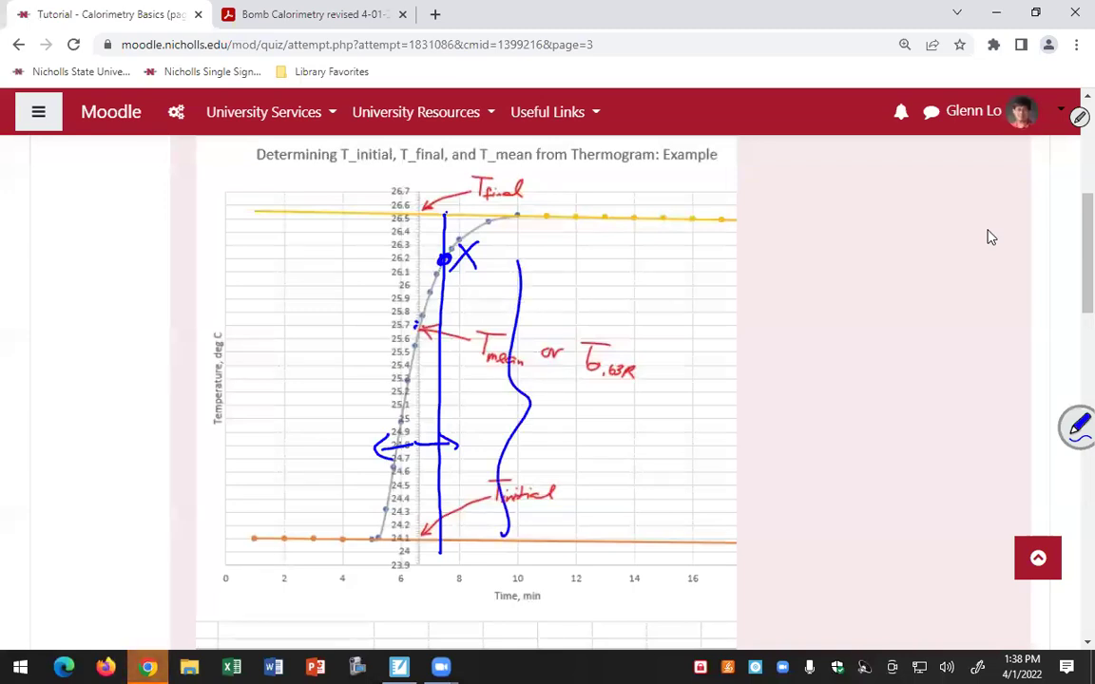
# - Draw a trial vertical line left of the axis, dot its curve crossing, and thicken the curve around Tmean in blue
pyautogui.moveTo(382, 203); pyautogui.dragTo(400, 618)
pyautogui.click(396, 431)
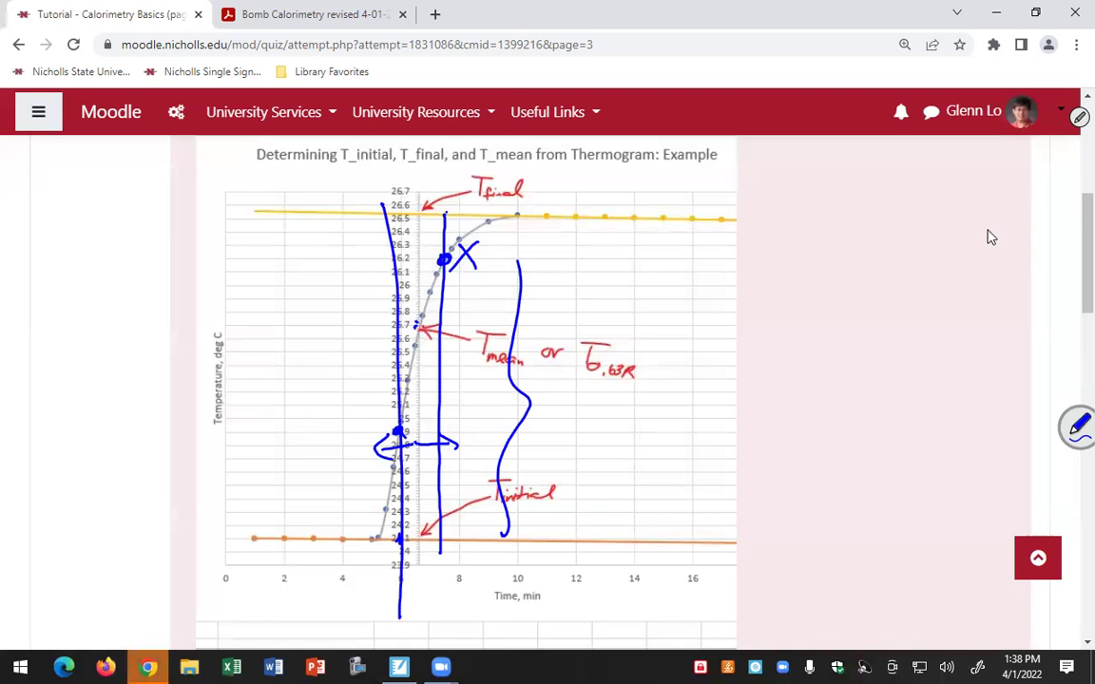
pyautogui.moveTo(421, 302)
pyautogui.mouseDown()
pyautogui.moveTo(406, 360)
pyautogui.moveTo(424, 299)
pyautogui.mouseUp()
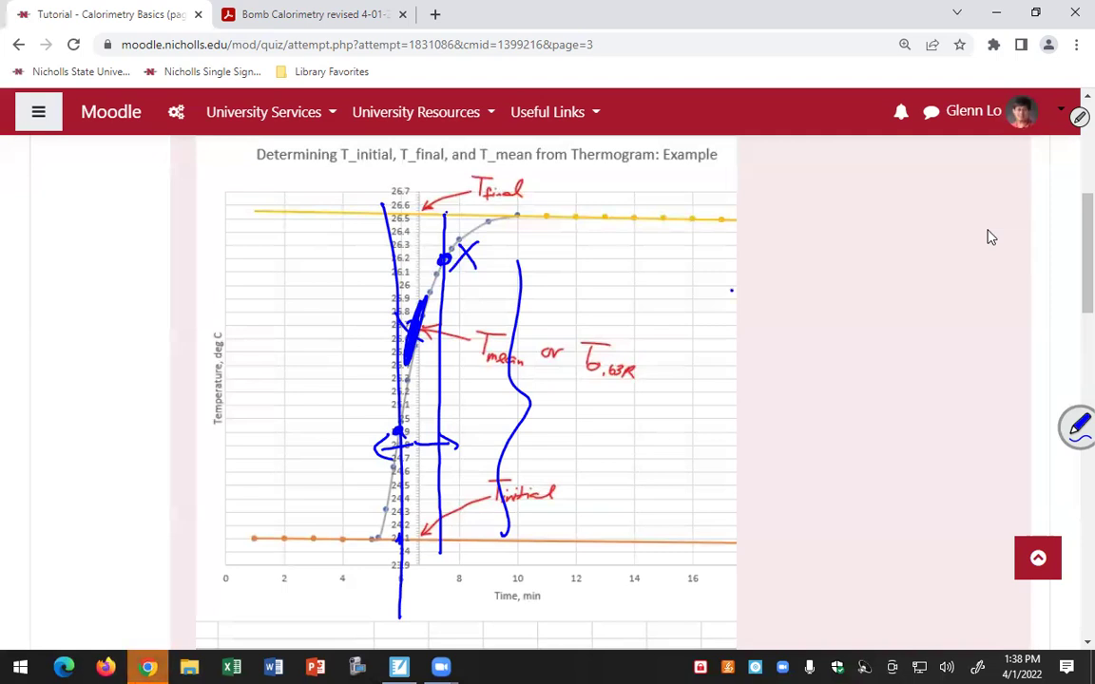
# - Write the numerator "Tmean − Ti" with a fraction bar in blue beside the thermogram
pyautogui.moveTo(726, 281); pyautogui.dragTo(718, 318)
pyautogui.moveTo(686, 273); pyautogui.dragTo(756, 272)
pyautogui.moveTo(738, 316)
pyautogui.mouseDown()
pyautogui.moveTo(764, 330)
pyautogui.moveTo(850, 283)
pyautogui.moveTo(844, 328)
pyautogui.mouseUp()
pyautogui.moveTo(821, 273); pyautogui.dragTo(876, 272)
pyautogui.moveTo(873, 314); pyautogui.dragTo(869, 331)
pyautogui.moveTo(887, 301); pyautogui.dragTo(888, 306)
pyautogui.moveTo(677, 335); pyautogui.dragTo(899, 346)
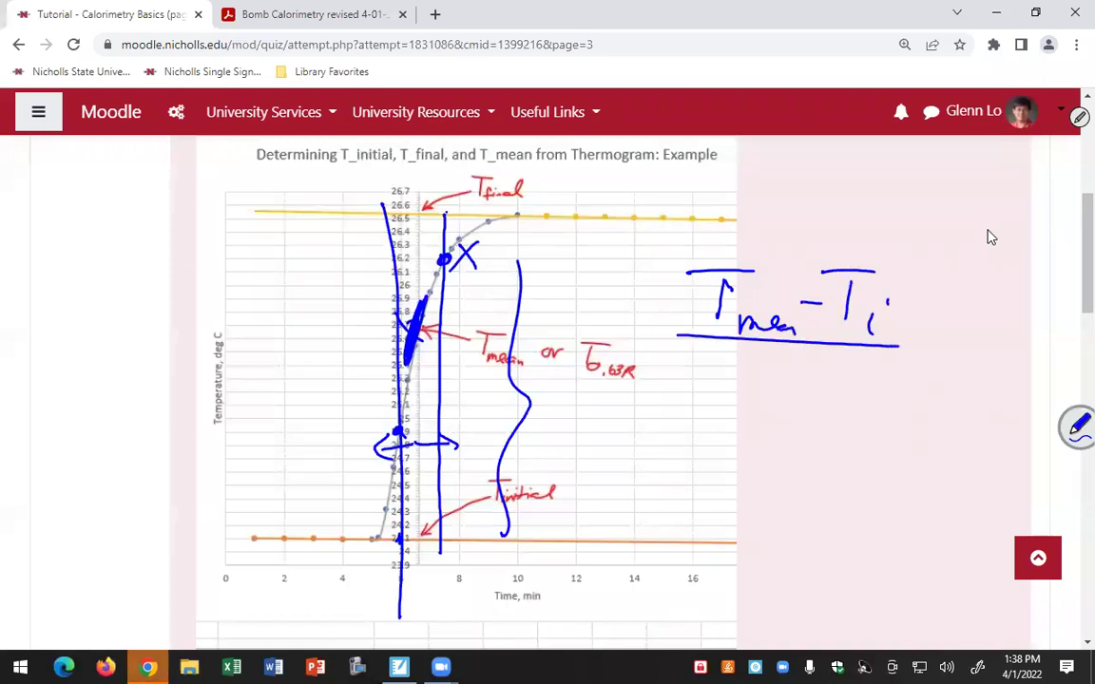
# - Complete the fraction with the denominator "Tf − Ti" and "= 0.63"
pyautogui.moveTo(708, 369)
pyautogui.mouseDown()
pyautogui.moveTo(708, 412)
pyautogui.moveTo(741, 402)
pyautogui.moveTo(726, 435)
pyautogui.mouseUp()
pyautogui.moveTo(712, 412); pyautogui.dragTo(804, 380)
pyautogui.moveTo(823, 360)
pyautogui.mouseDown()
pyautogui.moveTo(819, 404)
pyautogui.moveTo(852, 360)
pyautogui.mouseUp()
pyautogui.moveTo(840, 411); pyautogui.dragTo(839, 433)
pyautogui.click(853, 400)
pyautogui.moveTo(931, 344); pyautogui.dragTo(947, 344)
pyautogui.moveTo(932, 355); pyautogui.dragTo(992, 328)
pyautogui.click(1000, 345)
pyautogui.moveTo(1016, 325); pyautogui.dragTo(1009, 340)
pyautogui.moveTo(1026, 326); pyautogui.dragTo(1029, 348)
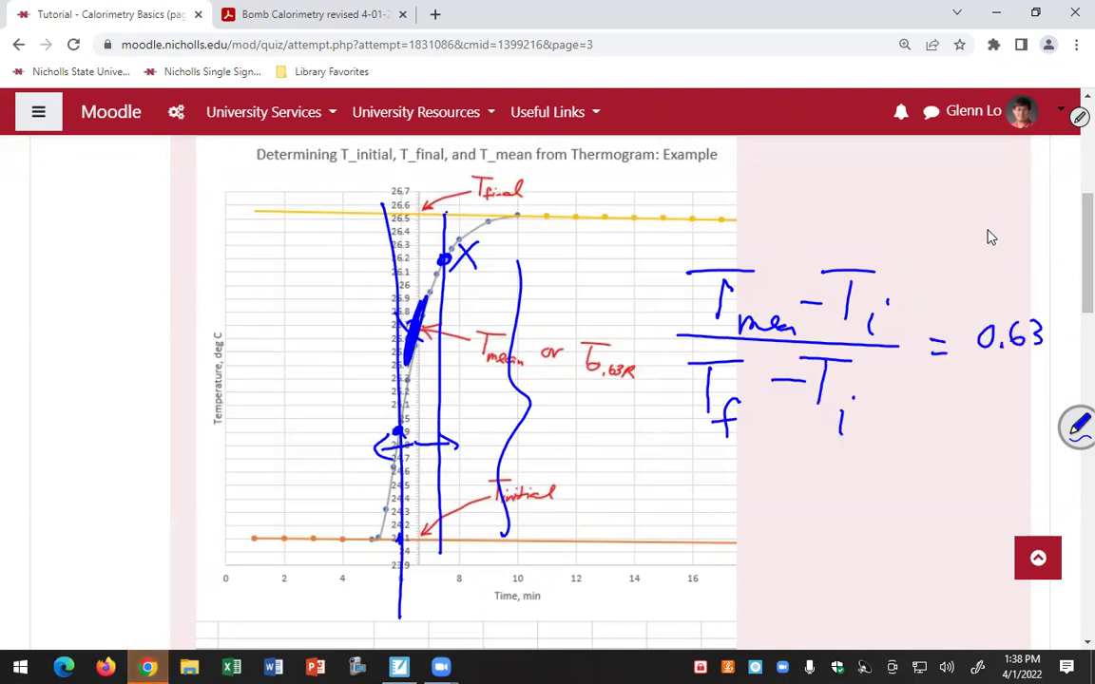
# - Write the rearranged equation "Tmean = Ti + (0.63) ΔT" in blue below the fraction
pyautogui.moveTo(653, 478); pyautogui.dragTo(651, 538)
pyautogui.moveTo(619, 478); pyautogui.dragTo(687, 475)
pyautogui.moveTo(666, 544); pyautogui.dragTo(717, 543)
pyautogui.moveTo(734, 504); pyautogui.dragTo(747, 505)
pyautogui.moveTo(734, 513); pyautogui.dragTo(748, 514)
pyautogui.moveTo(810, 482); pyautogui.dragTo(809, 527)
pyautogui.moveTo(770, 480); pyautogui.dragTo(814, 478)
pyautogui.moveTo(814, 533); pyautogui.dragTo(814, 547)
pyautogui.moveTo(814, 503); pyautogui.dragTo(869, 503)
pyautogui.moveTo(856, 487); pyautogui.dragTo(855, 520)
pyautogui.moveTo(903, 488); pyautogui.dragTo(900, 490)
pyautogui.moveTo(918, 506); pyautogui.dragTo(935, 500)
pyautogui.moveTo(958, 487); pyautogui.dragTo(941, 509)
pyautogui.moveTo(872, 473); pyautogui.dragTo(865, 518)
pyautogui.moveTo(969, 464); pyautogui.dragTo(971, 515)
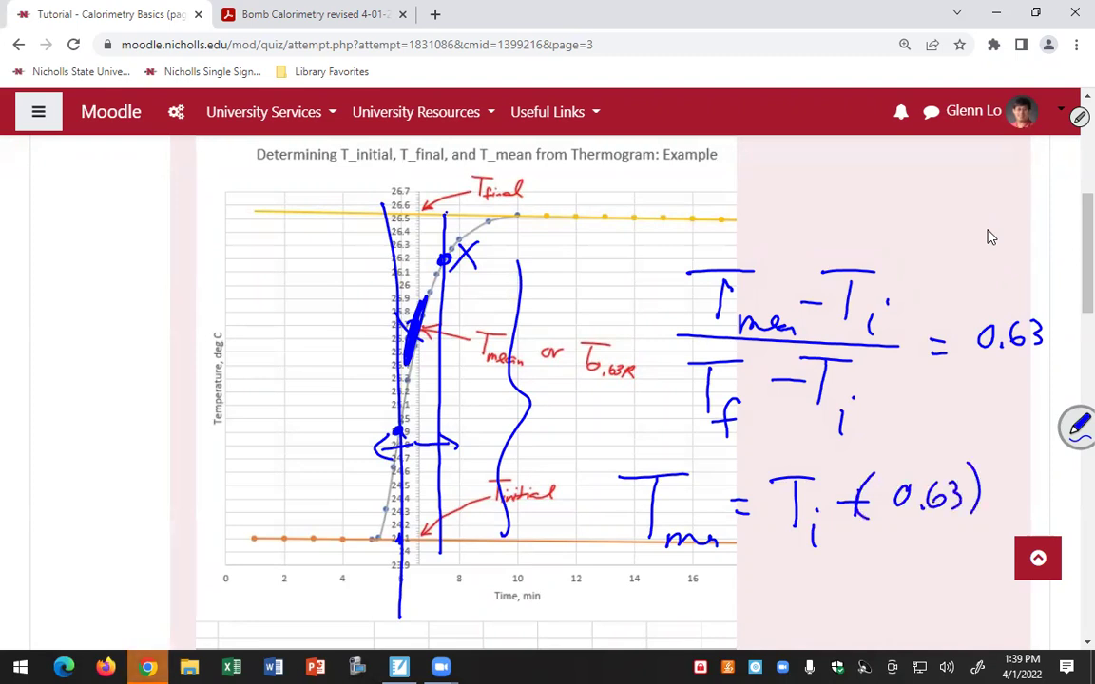
pyautogui.moveTo(829, 477); pyautogui.dragTo(829, 489)
pyautogui.moveTo(1004, 475); pyautogui.dragTo(994, 502)
pyautogui.moveTo(1025, 474)
pyautogui.mouseDown()
pyautogui.moveTo(1025, 502)
pyautogui.moveTo(1036, 485)
pyautogui.mouseUp()
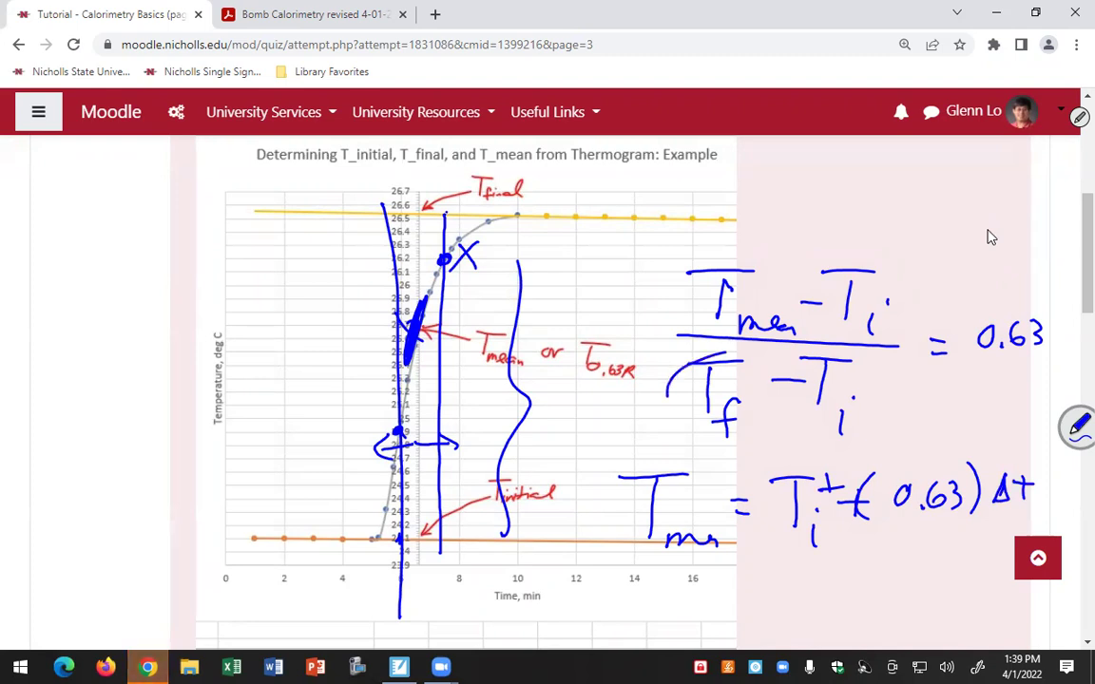
# - Circle the denominator "Tf − Ti" in blue and clear all ink from the page
pyautogui.moveTo(779, 349); pyautogui.dragTo(789, 354)
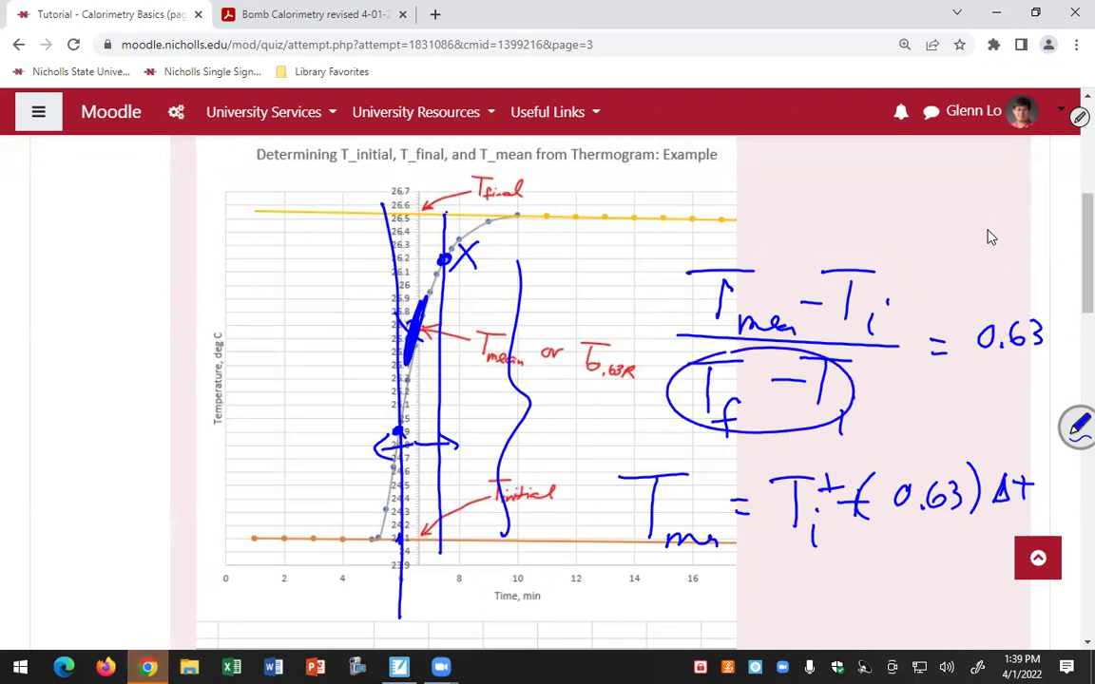
pyautogui.click(1065, 119)
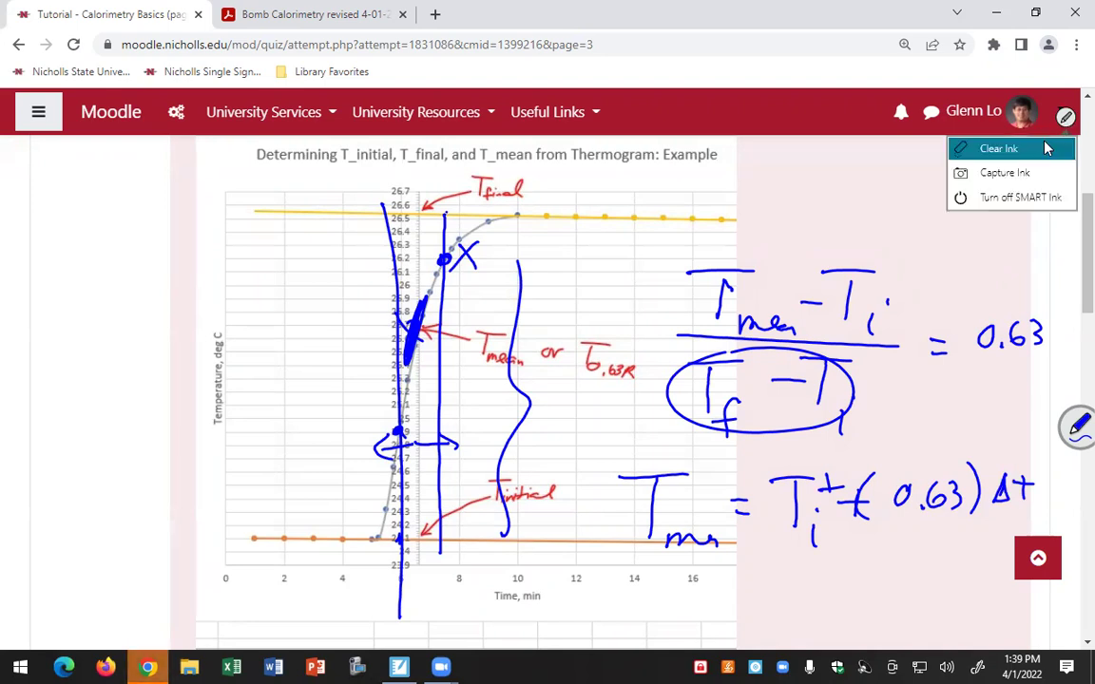
pyautogui.click(1047, 149)
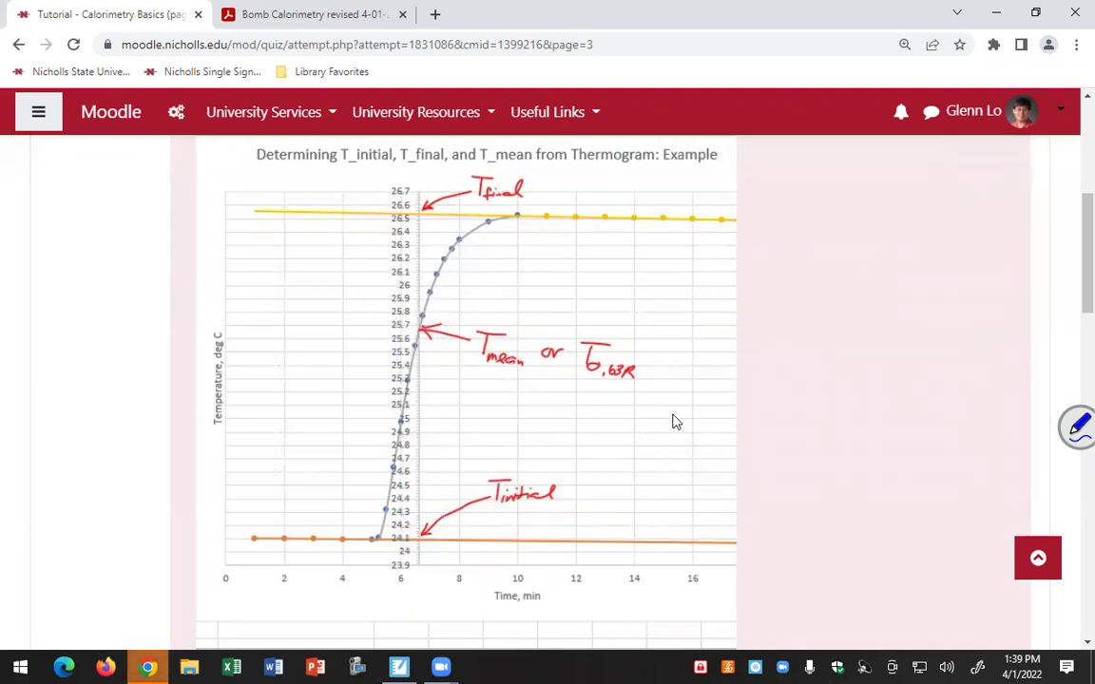
# - Review question 4's text on the trendlines and the trial-and-error search for Tmean, and switch to the Bomb Calorimetry PDF
pyautogui.scroll(5, 673, 421)
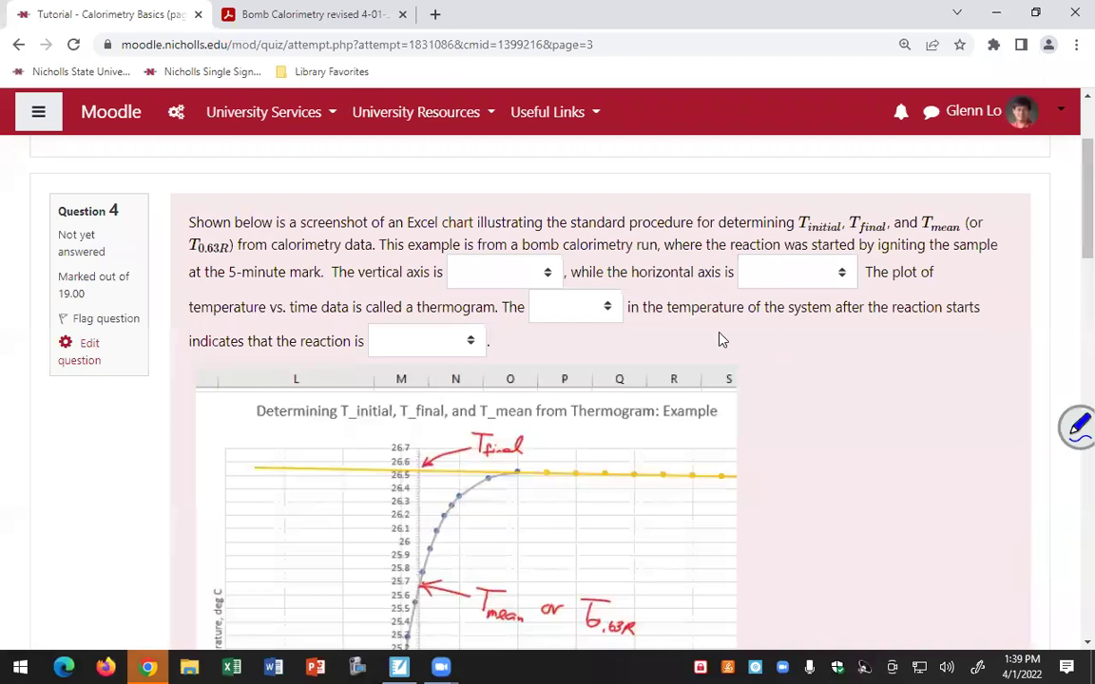
pyautogui.scroll(-4, 545, 489)
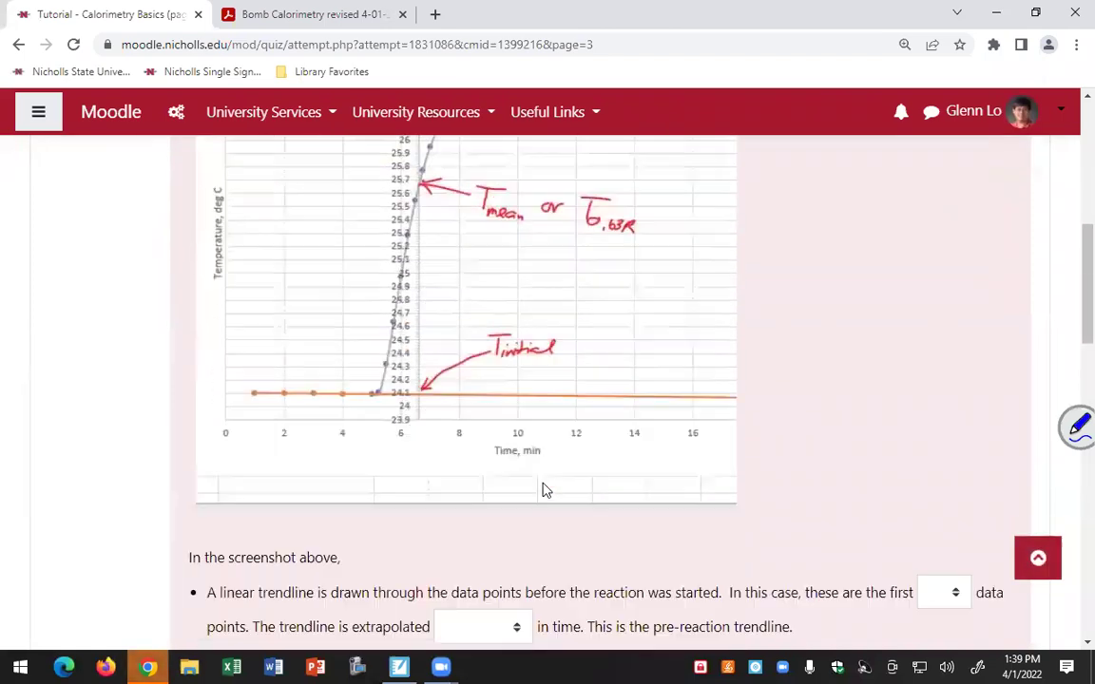
pyautogui.scroll(-5, 544, 490)
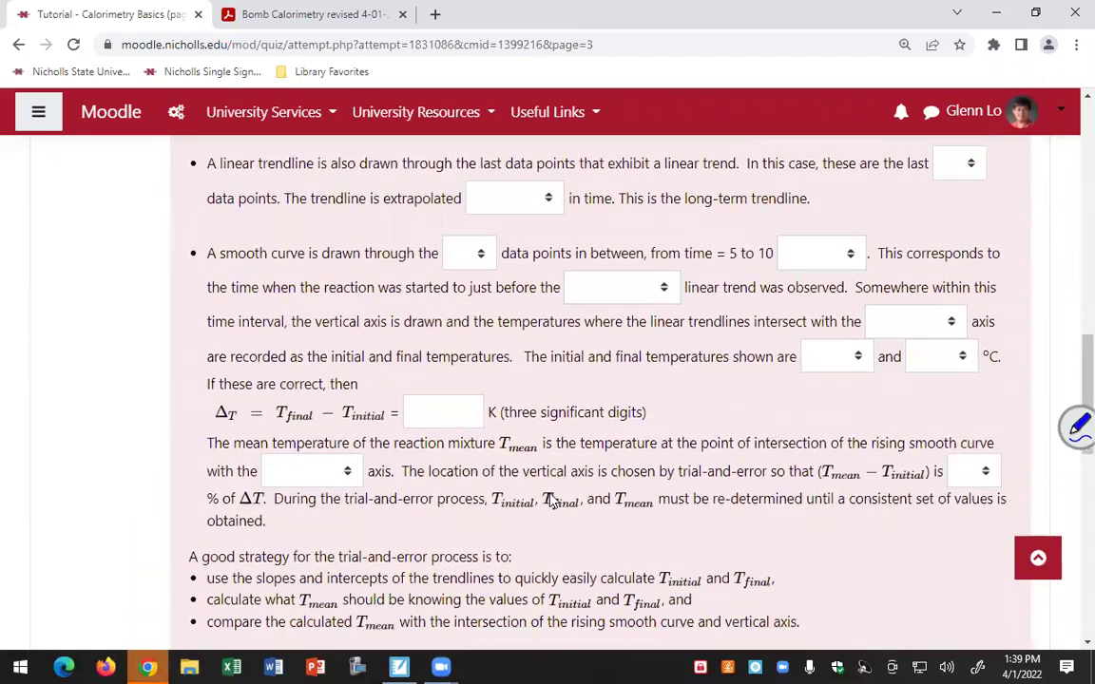
pyautogui.scroll(-1, 551, 502)
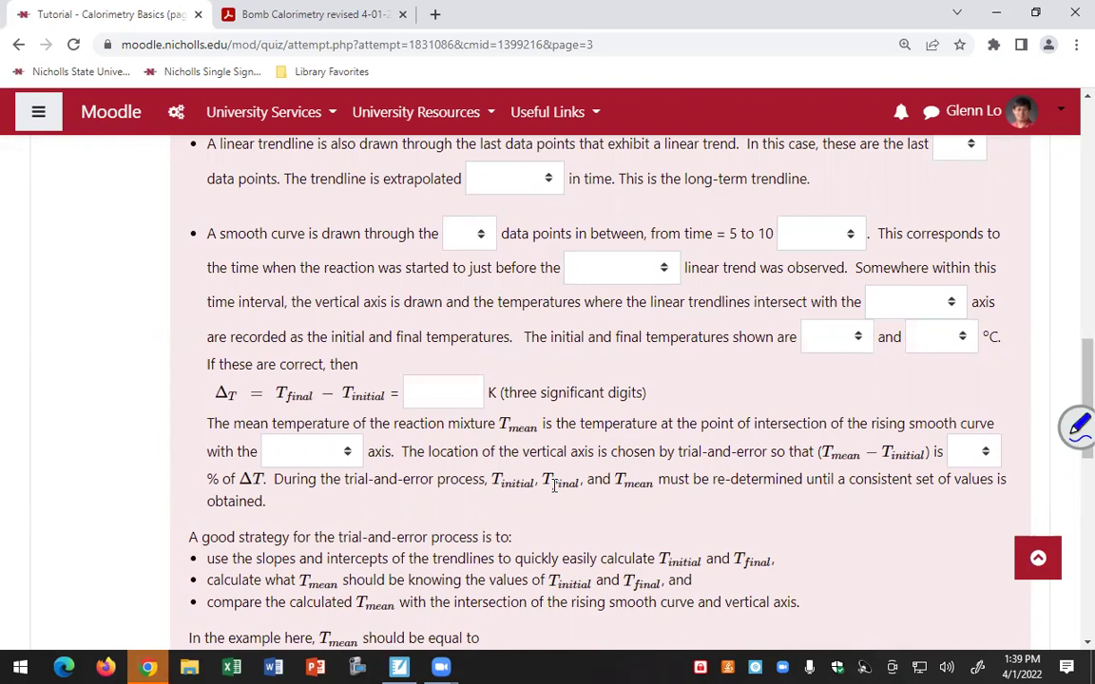
pyautogui.scroll(15, 554, 485)
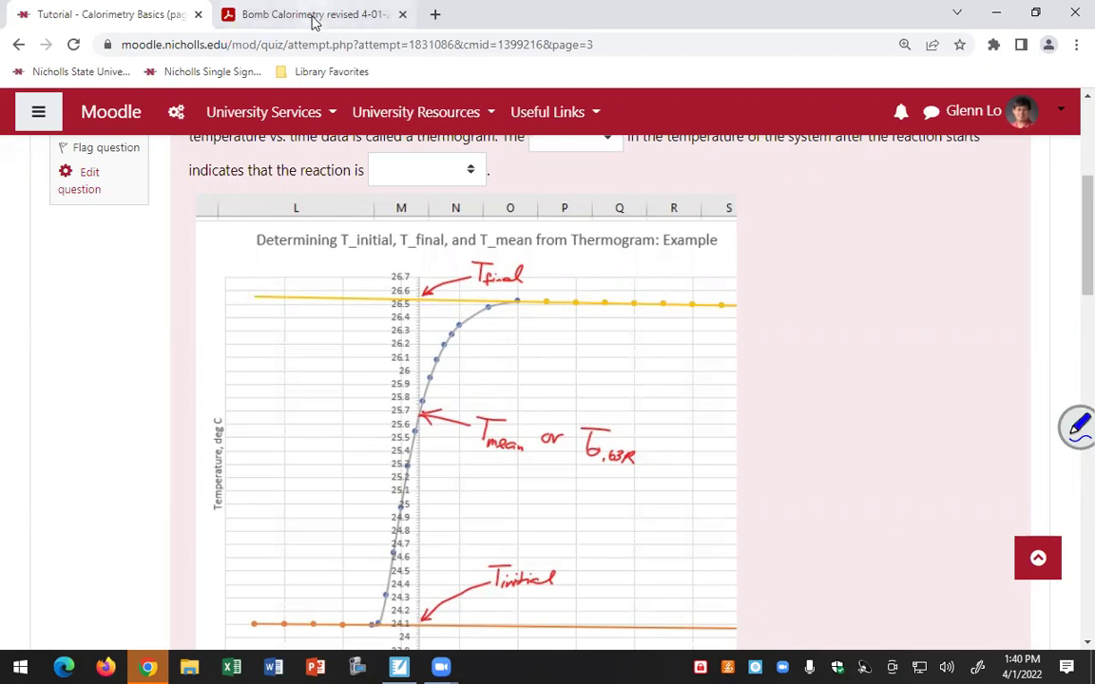
pyautogui.click(315, 17)
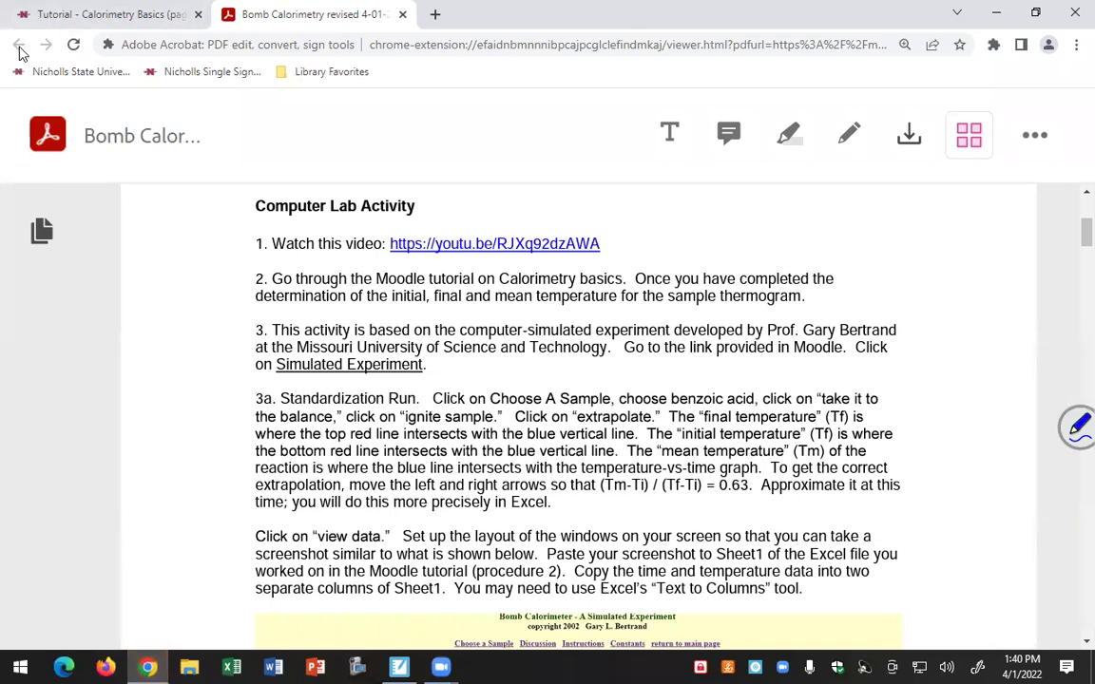
# - Return to the Calorimetry Basics tutorial, open the 22S_CHEM306_67F course page and find the Bomb Calorimetry - April 1 section
pyautogui.click(76, 23)
pyautogui.click(19, 45)
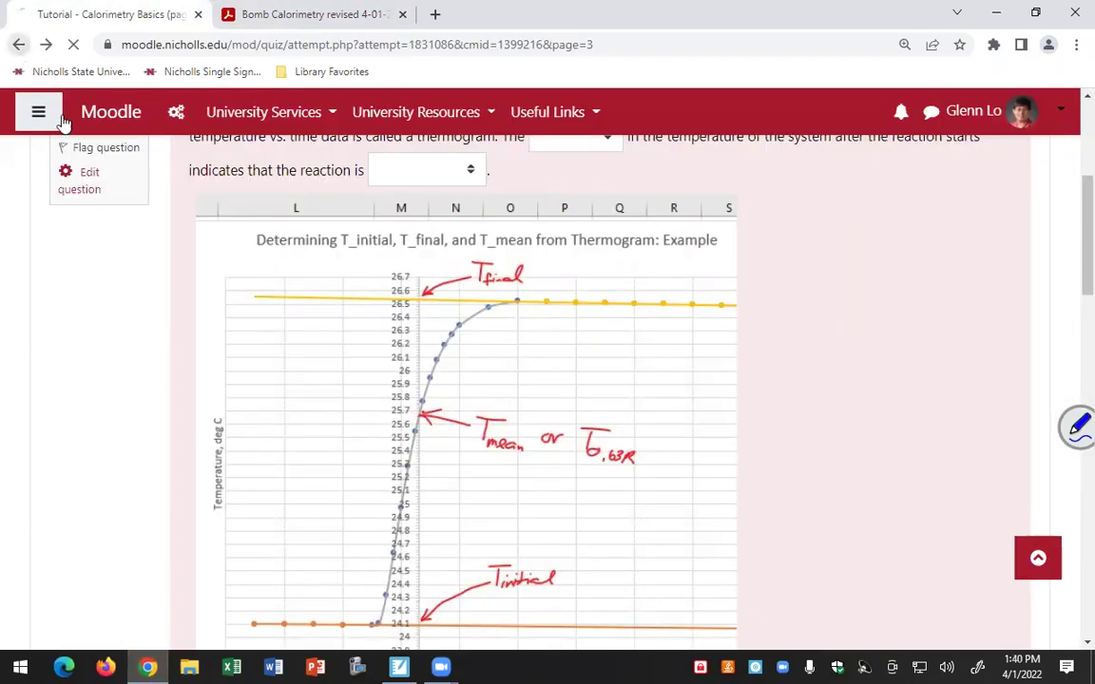
pyautogui.scroll(15, 295, 246)
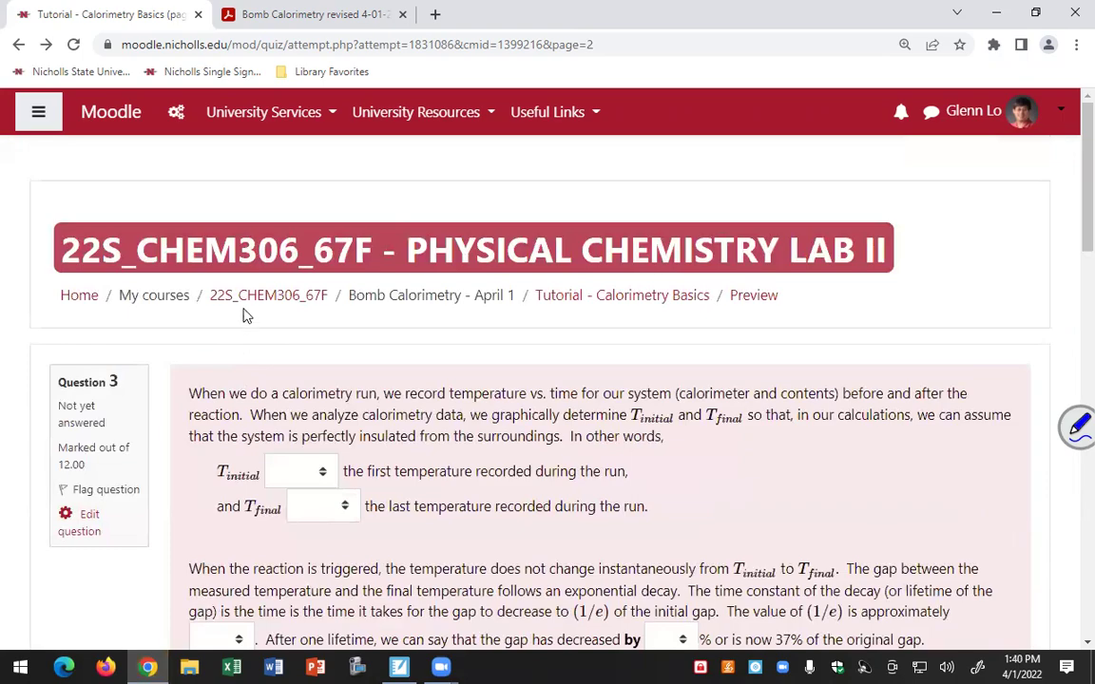
pyautogui.click(242, 297)
pyautogui.scroll(-7, 230, 311)
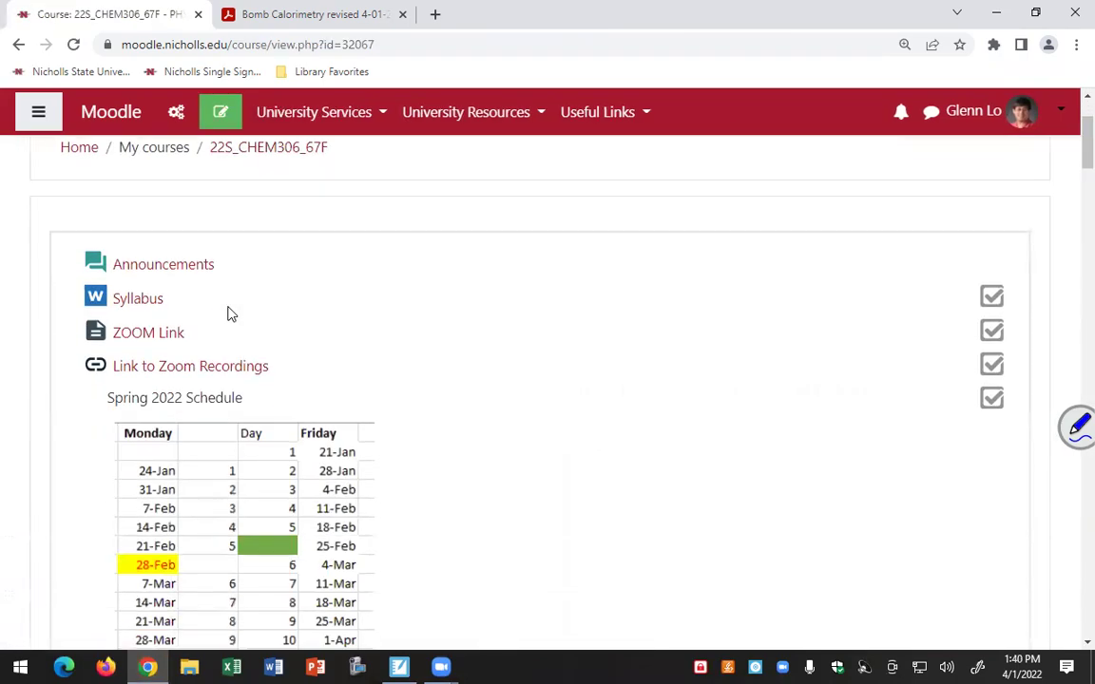
pyautogui.scroll(-10, 228, 313)
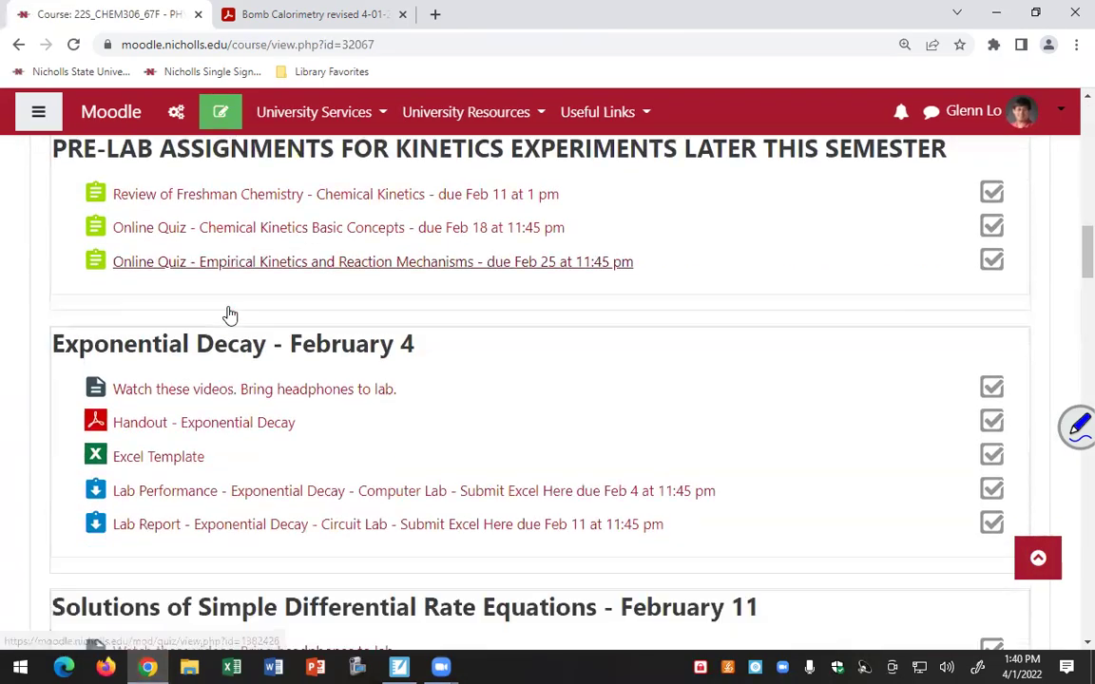
pyautogui.scroll(-10, 228, 313)
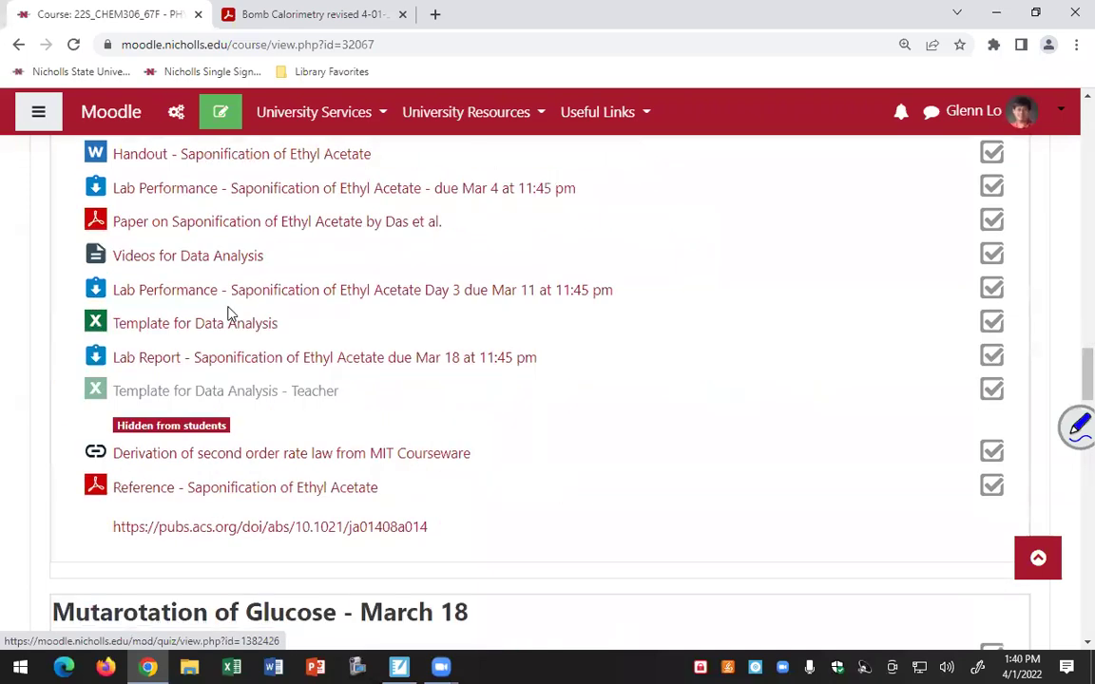
pyautogui.scroll(-10, 228, 314)
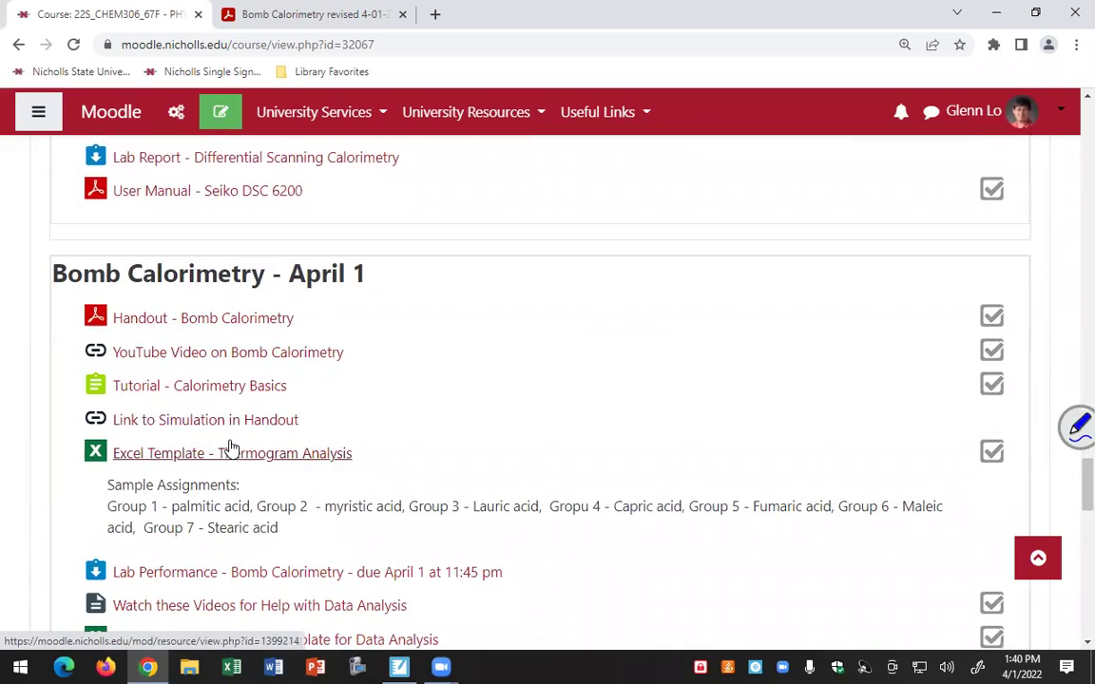
pyautogui.scroll(-1, 232, 447)
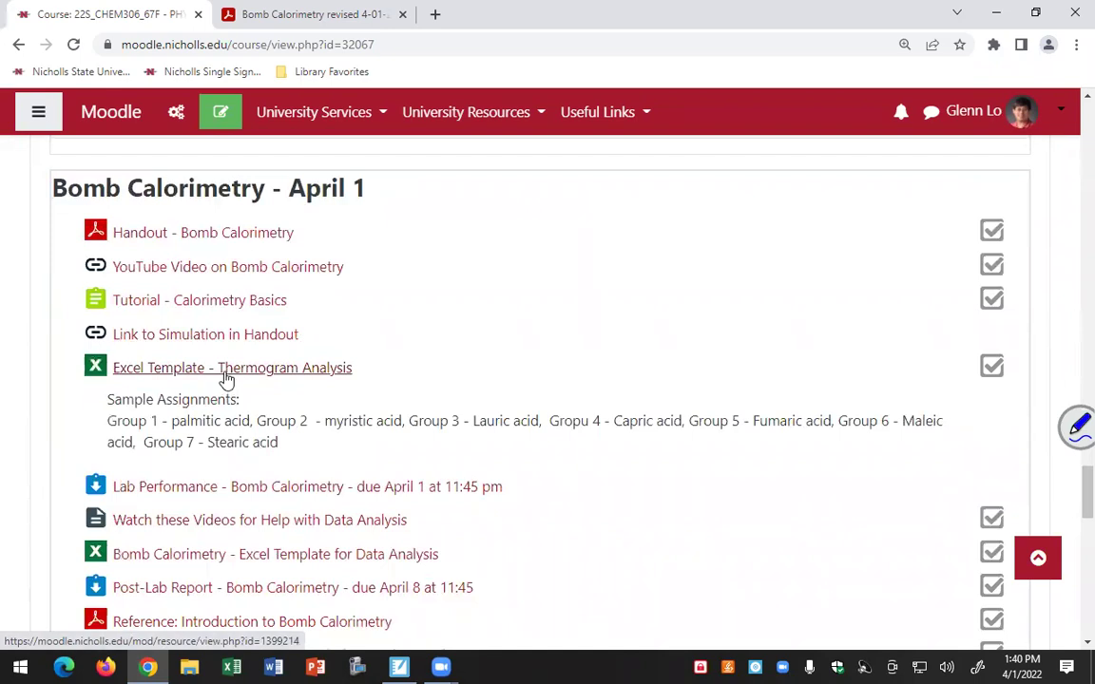
# - Open the Excel Template - Thermogram Analysis workbook in Excel and enable editing and its macro content
pyautogui.click(227, 378)
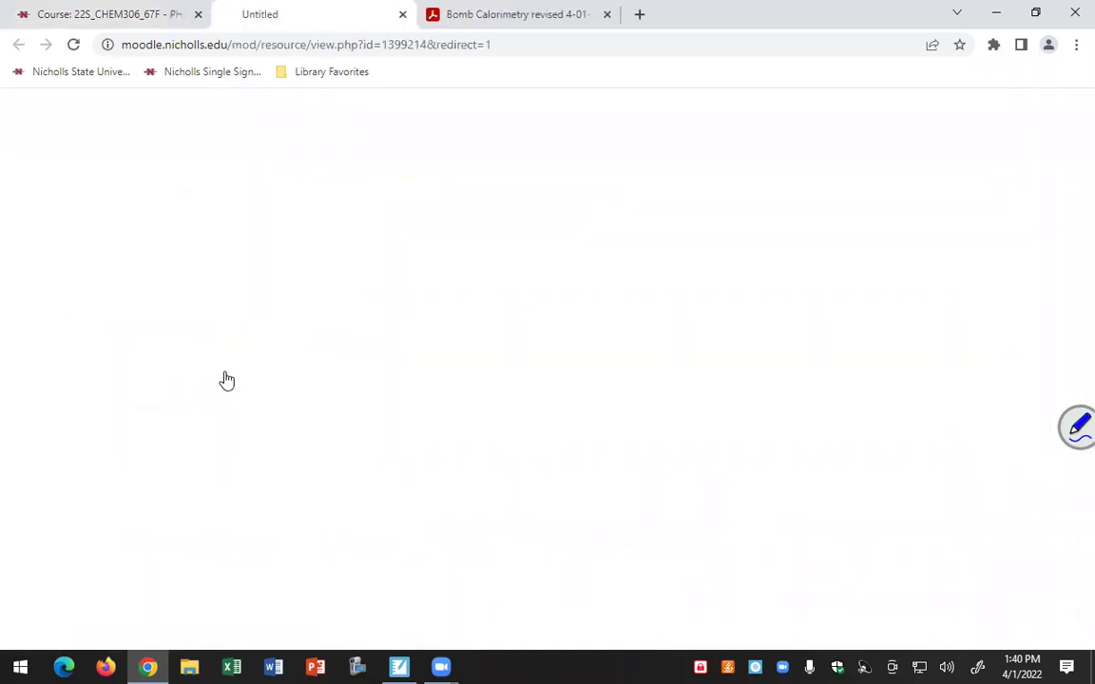
pyautogui.click(109, 632)
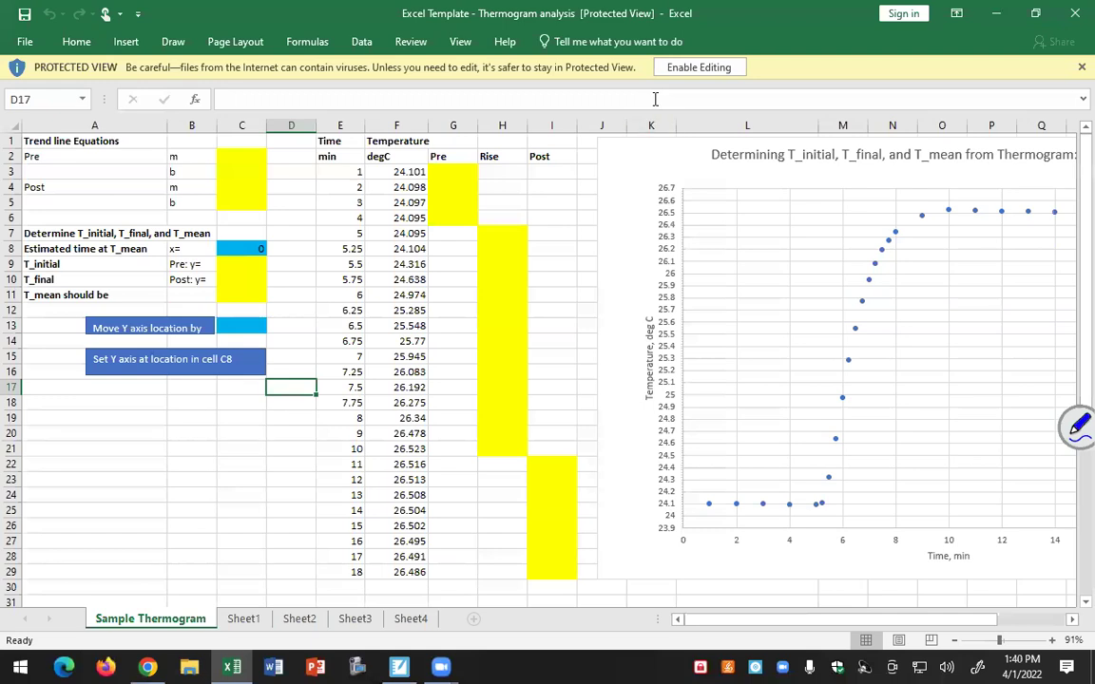
pyautogui.click(670, 70)
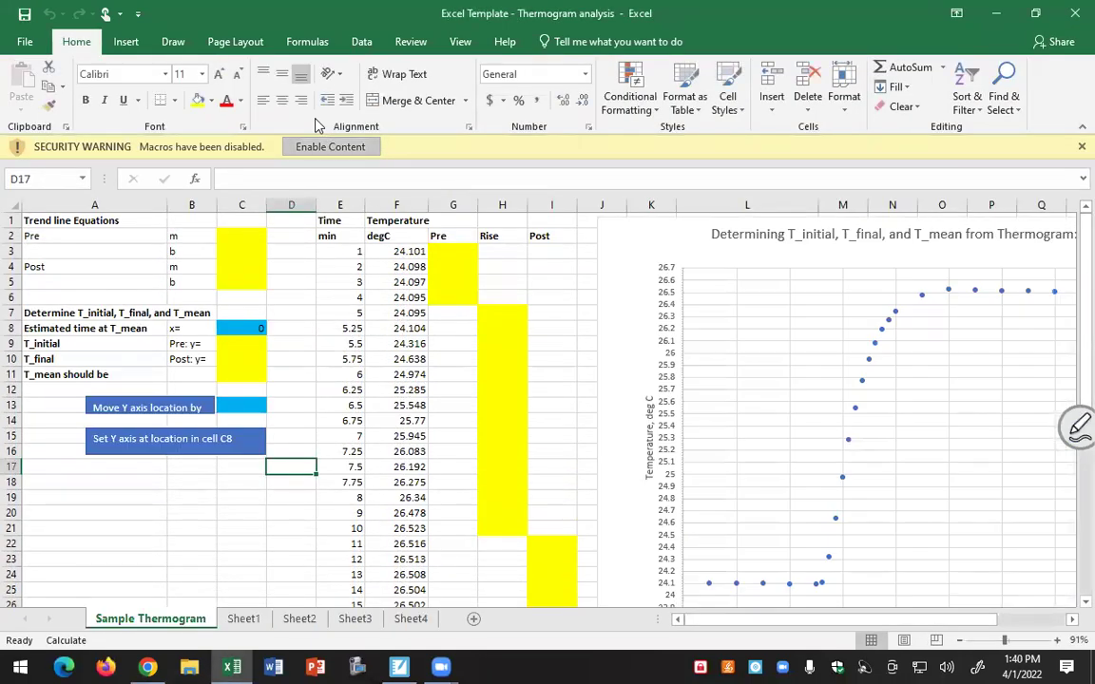
pyautogui.click(347, 427)
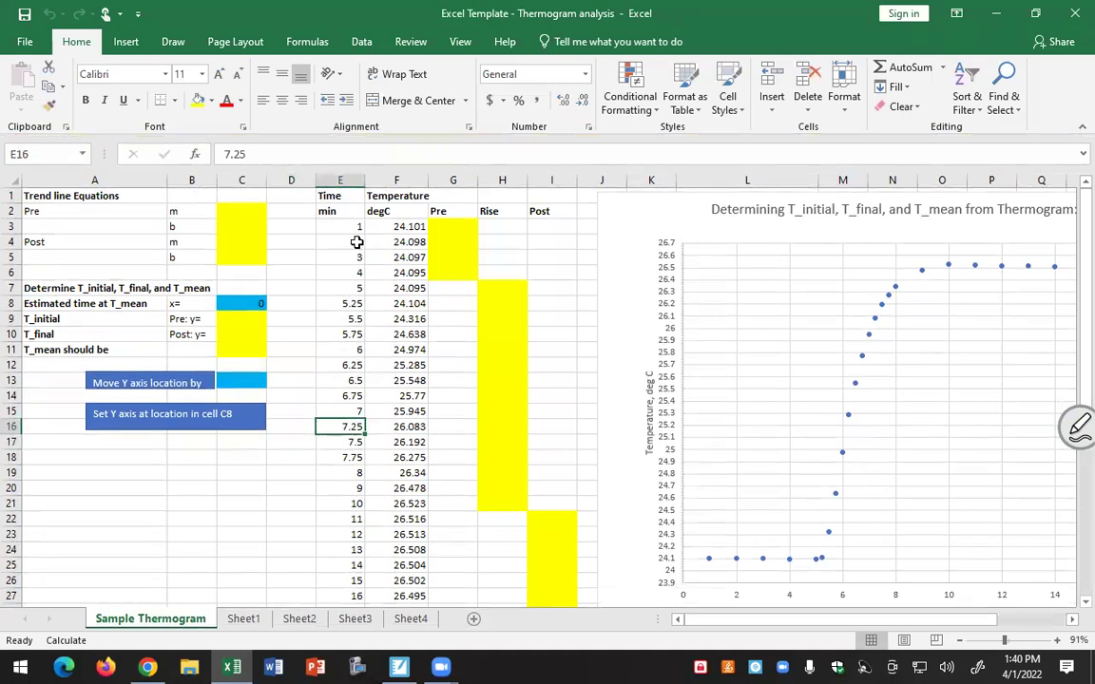
# - Review the time and temperature data on the Sample Thermogram sheet and check the extra sheets Sheet1 and Sheet2
pyautogui.moveTo(328, 227); pyautogui.dragTo(361, 594)
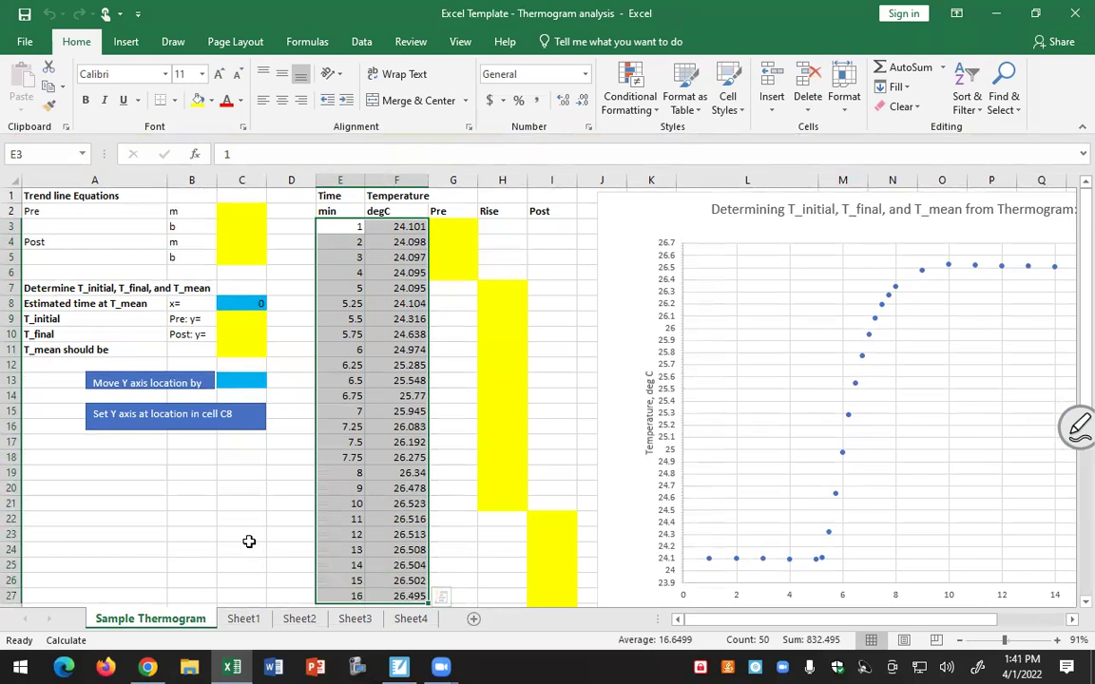
pyautogui.click(249, 549)
pyautogui.scroll(-2, 281, 526)
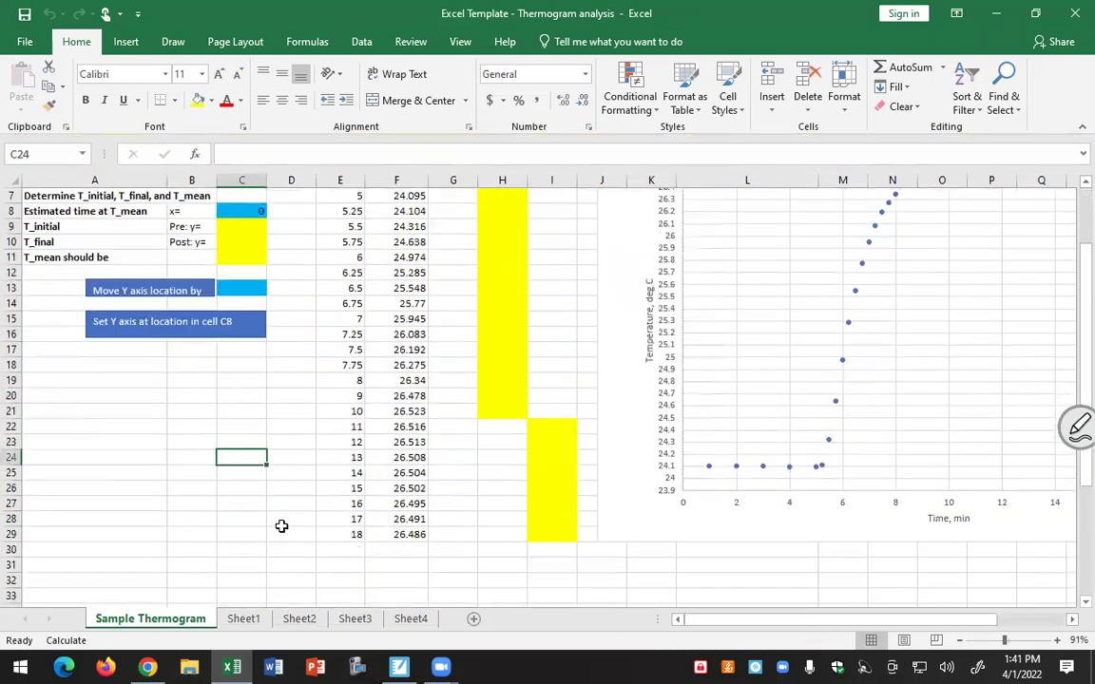
pyautogui.click(245, 619)
pyautogui.click(301, 619)
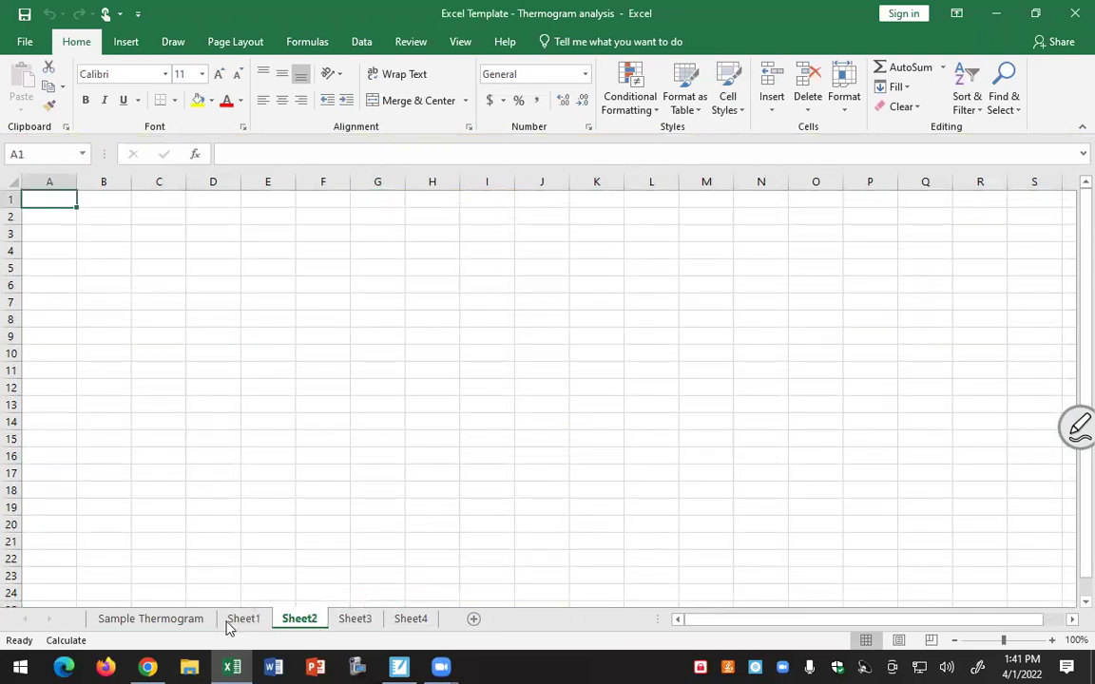
pyautogui.click(163, 624)
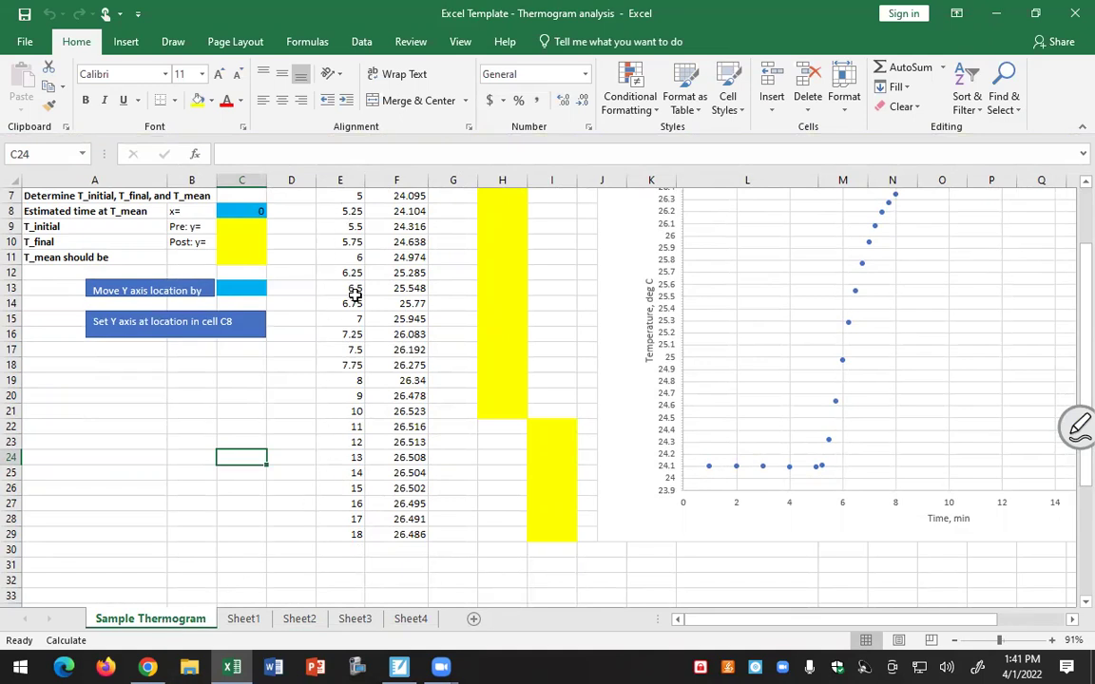
# - Examine the Pre, Rise and Post columns and the plotted thermogram series, including the point where the temperature starts rising
pyautogui.scroll(1, 354, 296)
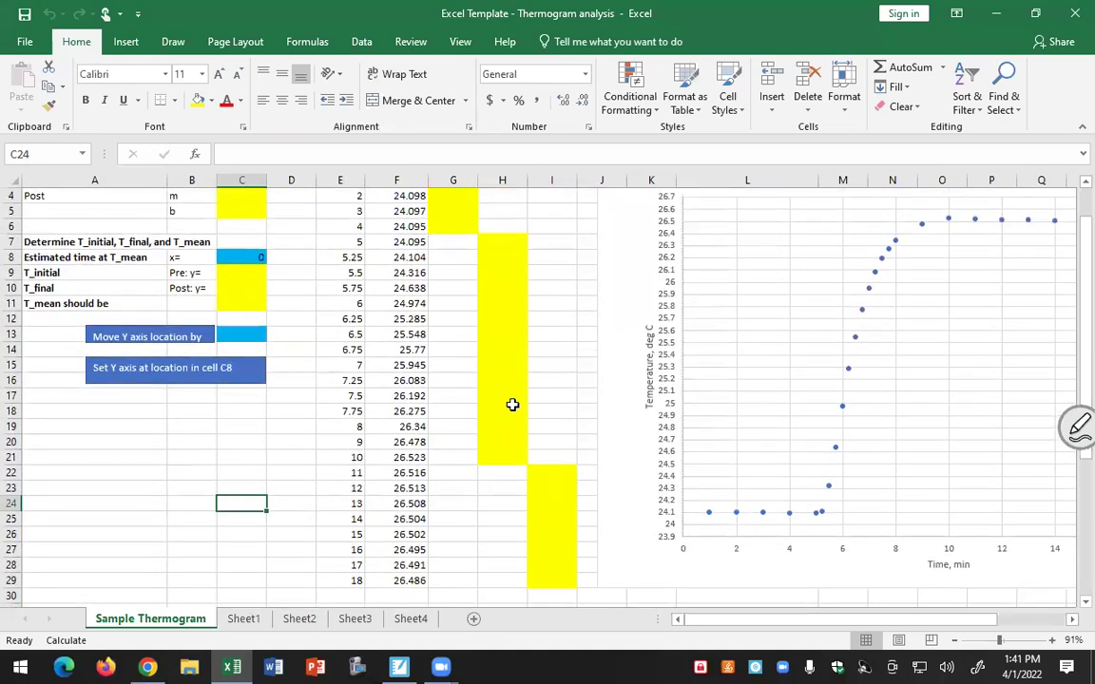
pyautogui.scroll(1, 409, 350)
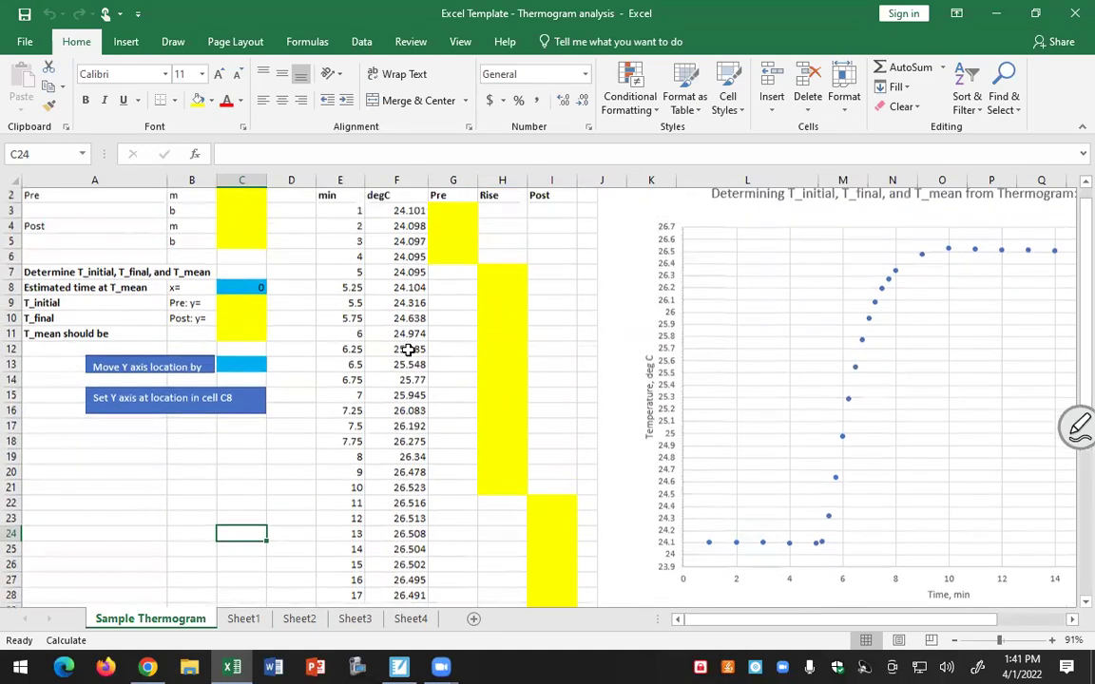
pyautogui.scroll(1, 409, 350)
pyautogui.click(463, 257)
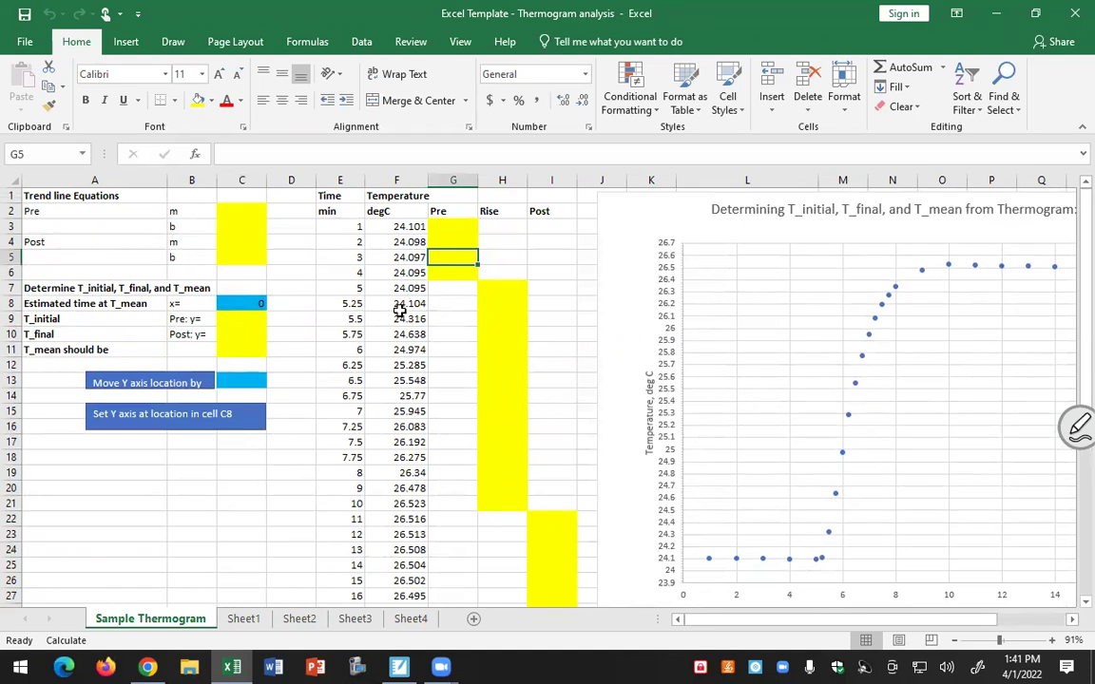
pyautogui.click(882, 308)
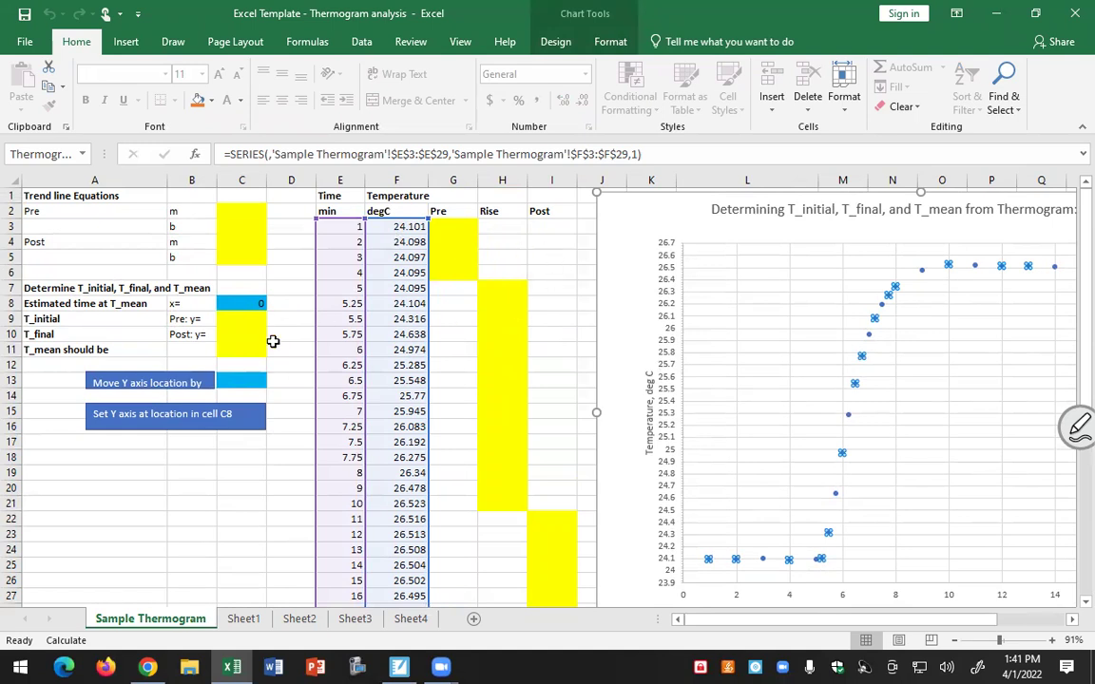
pyautogui.click(302, 348)
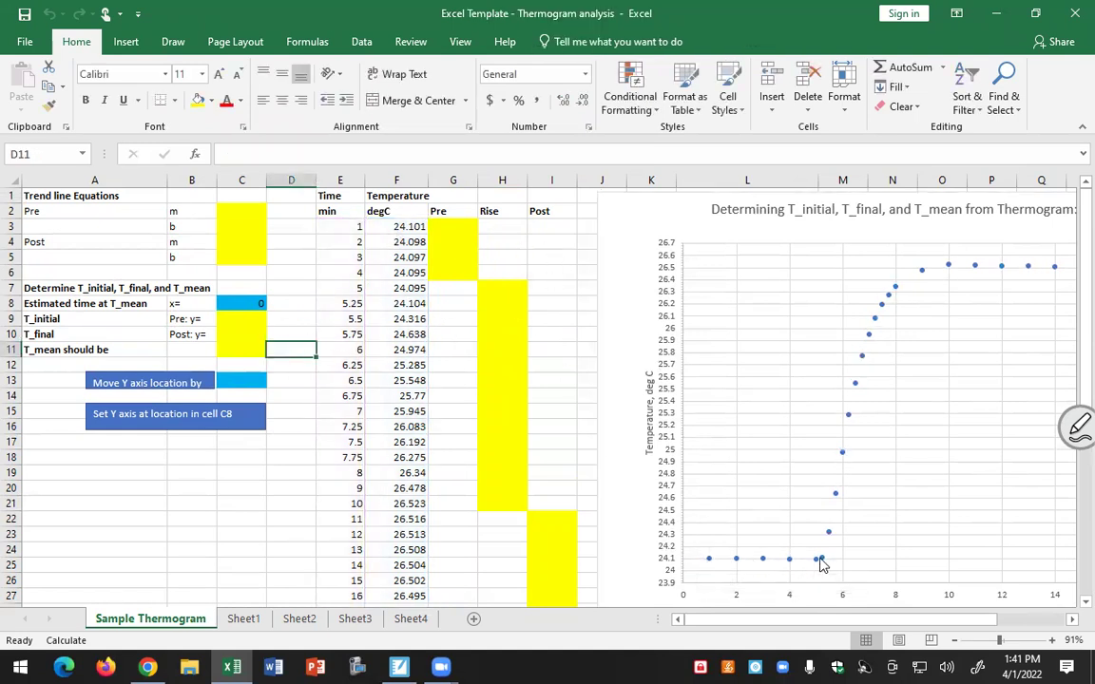
pyautogui.moveTo(822, 564)
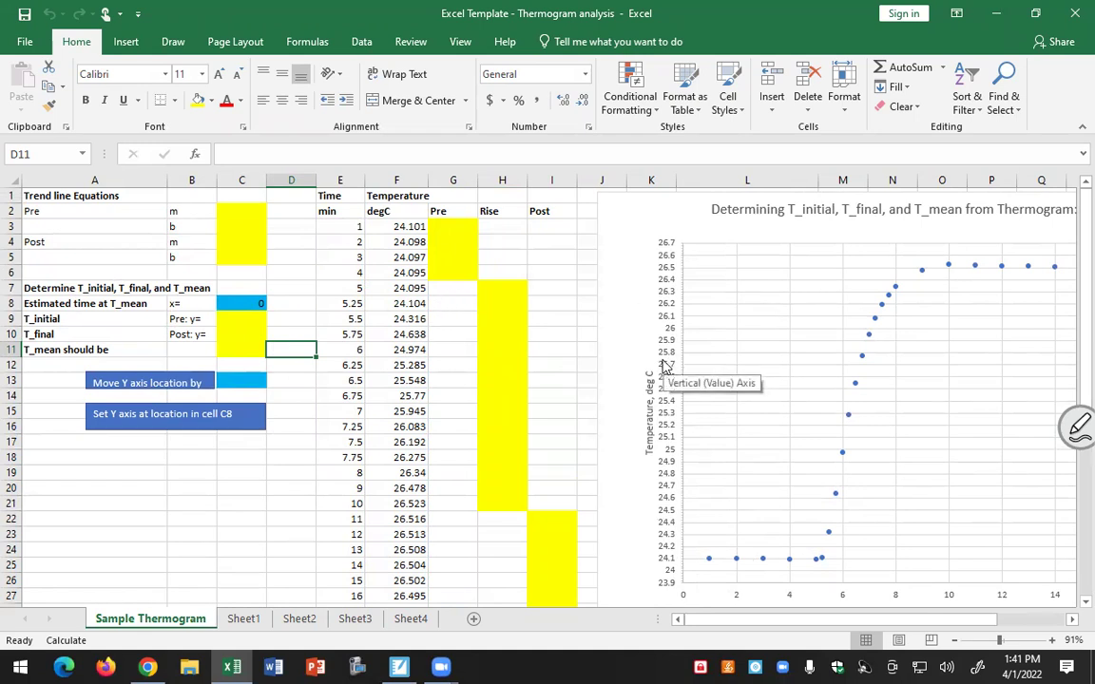
# - Compare the yellow Pre range G3:G6 with the time and temperature readings for minutes 1 to 4
pyautogui.click(342, 288)
pyautogui.moveTo(445, 226); pyautogui.dragTo(449, 270)
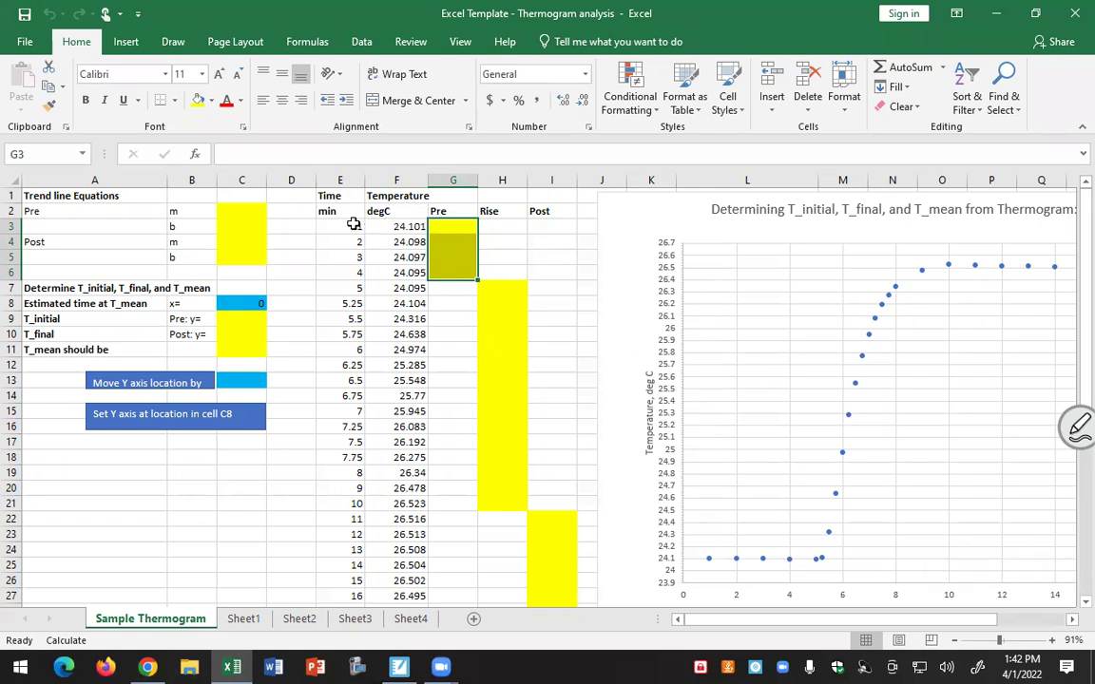
pyautogui.moveTo(354, 226); pyautogui.dragTo(399, 272)
pyautogui.click(447, 225)
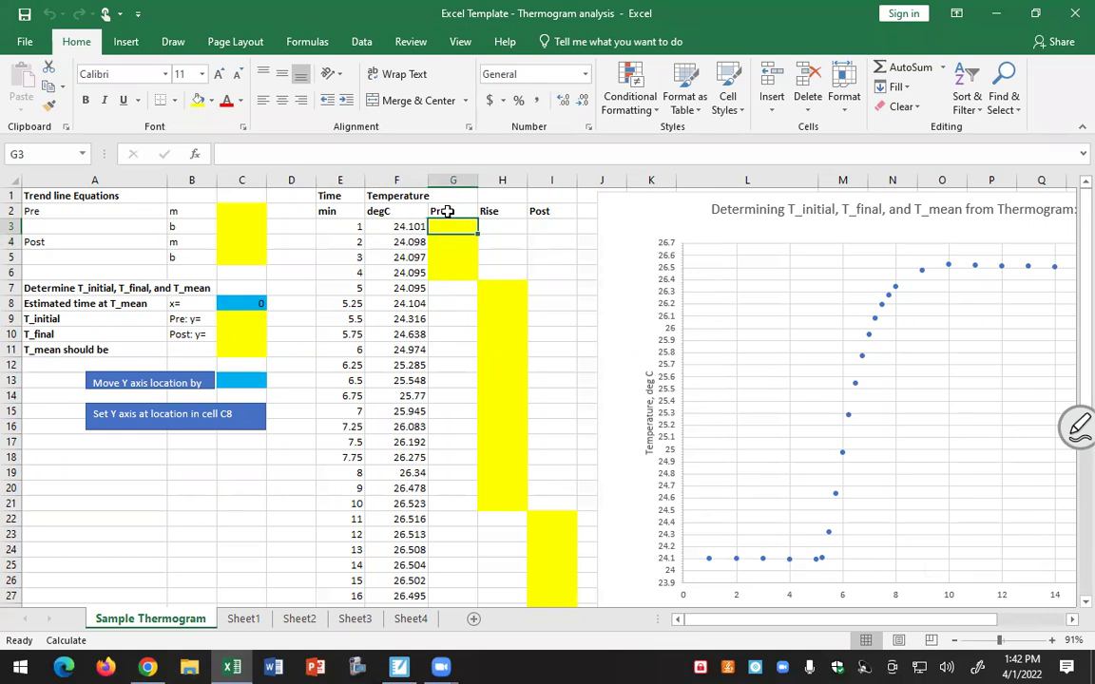
pyautogui.moveTo(452, 228); pyautogui.dragTo(453, 272)
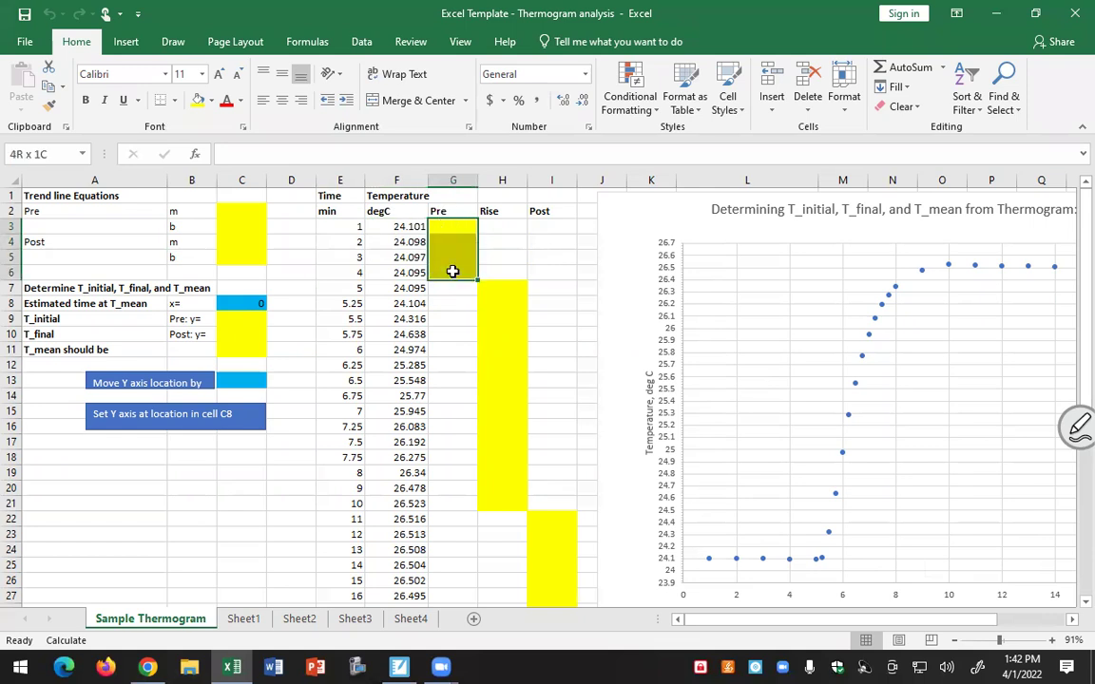
pyautogui.moveTo(453, 272); pyautogui.dragTo(446, 228)
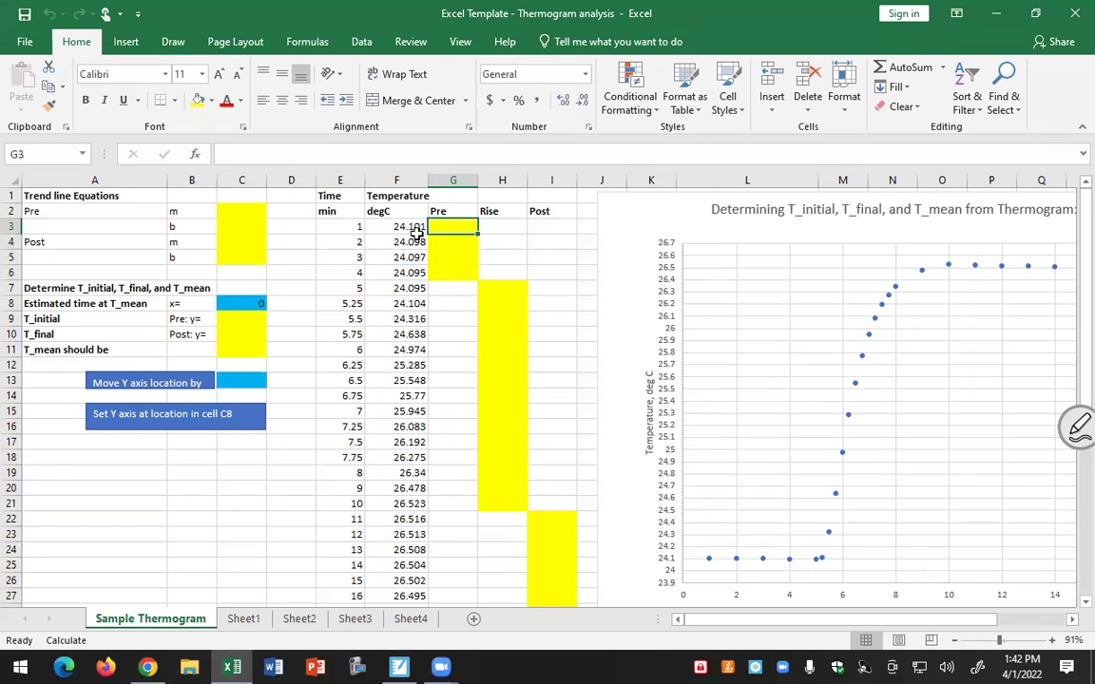
pyautogui.click(411, 226)
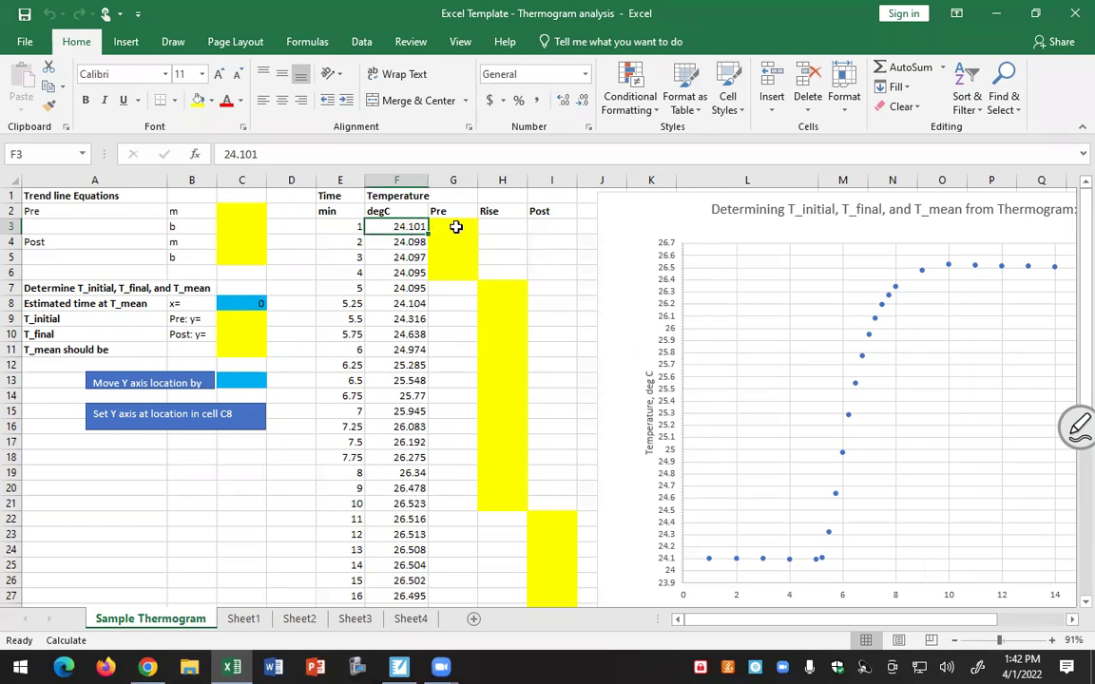
# - Enter the formula =F3 in the first Pre cell, G3, and fill it down through G6
pyautogui.click(456, 228)
pyautogui.write('=')
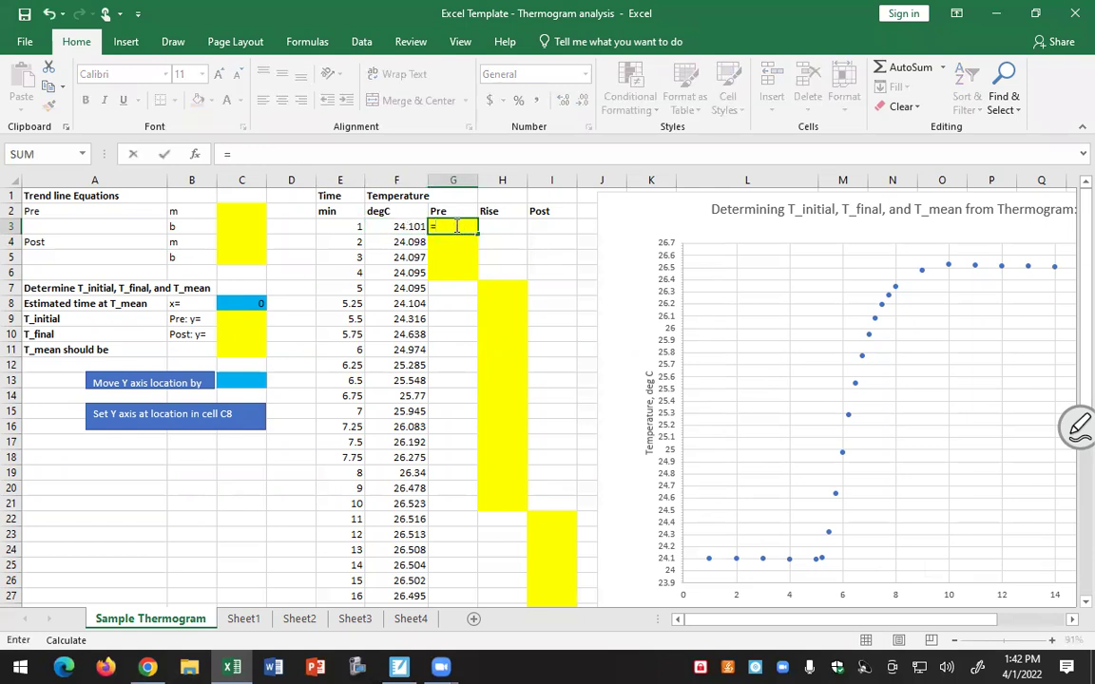
pyautogui.click(408, 227)
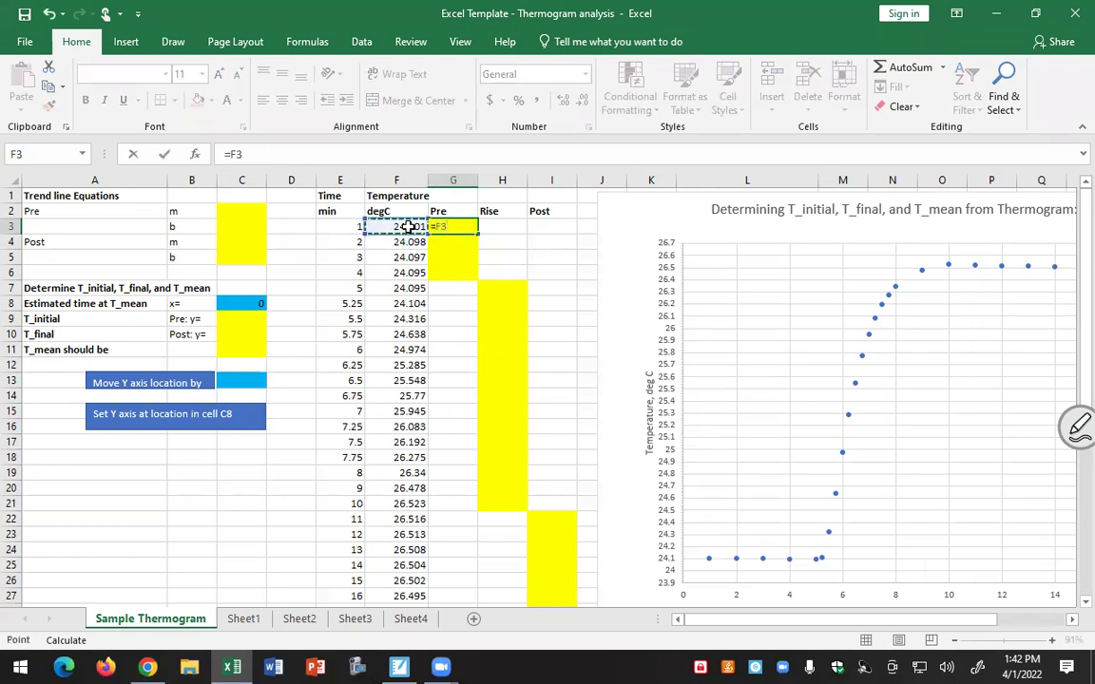
pyautogui.press('Return')
pyautogui.click(457, 228)
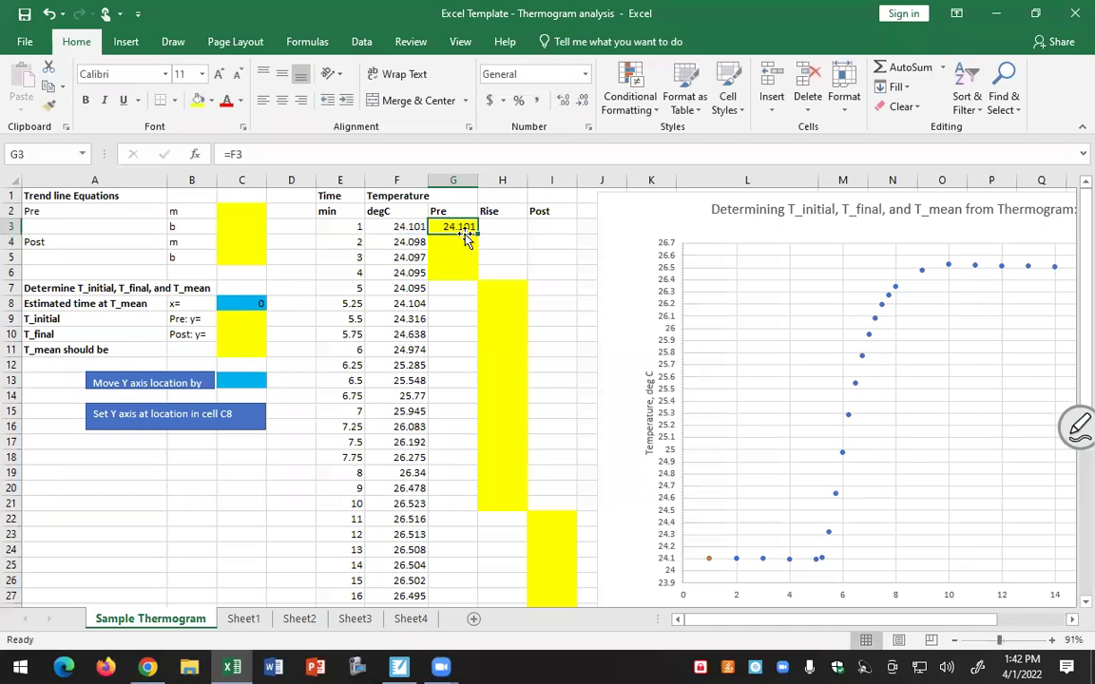
pyautogui.moveTo(478, 234); pyautogui.dragTo(479, 276)
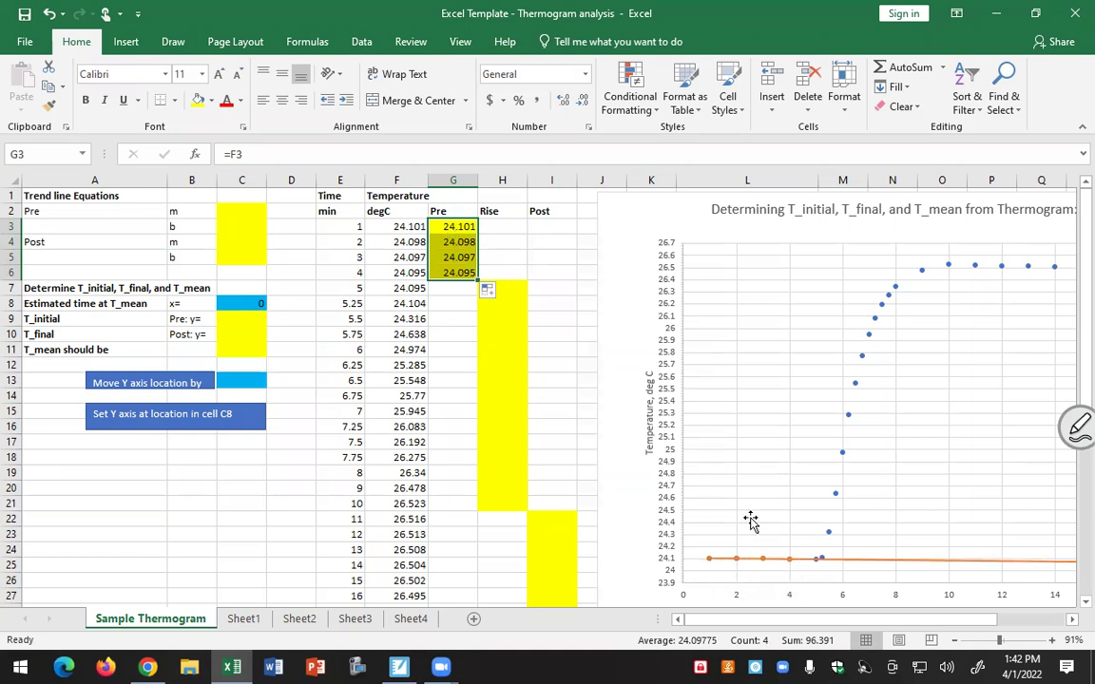
# - Examine the Pre trendline across the full width of the thermogram chart
pyautogui.scroll(-1, 761, 522)
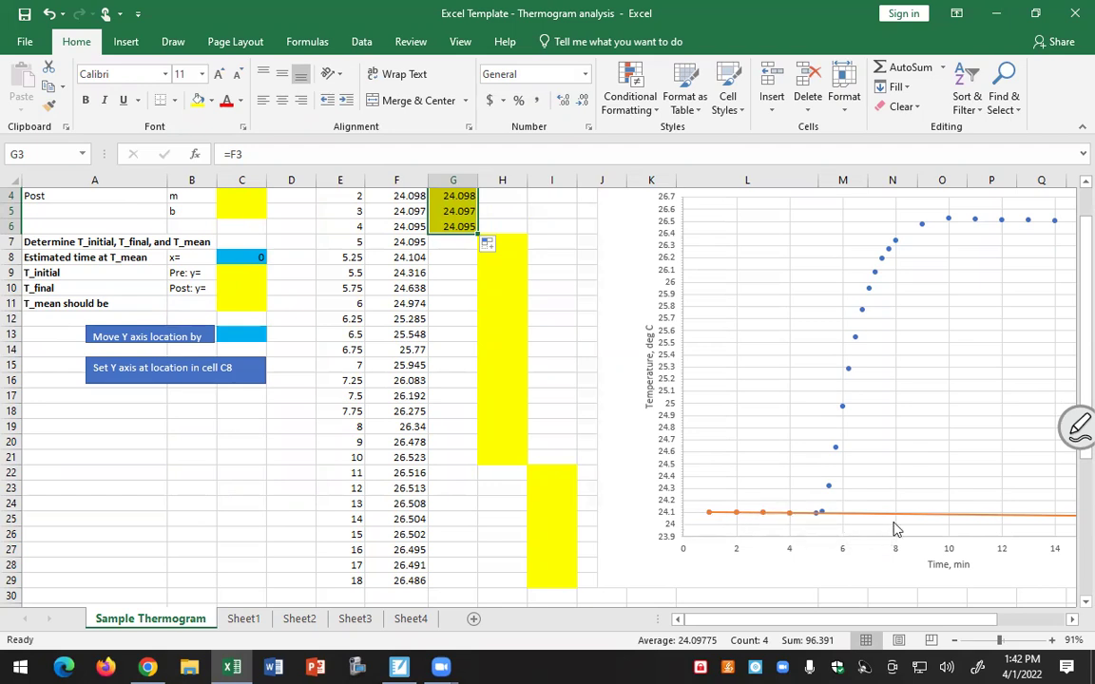
pyautogui.moveTo(934, 619); pyautogui.dragTo(987, 619)
pyautogui.click(544, 518)
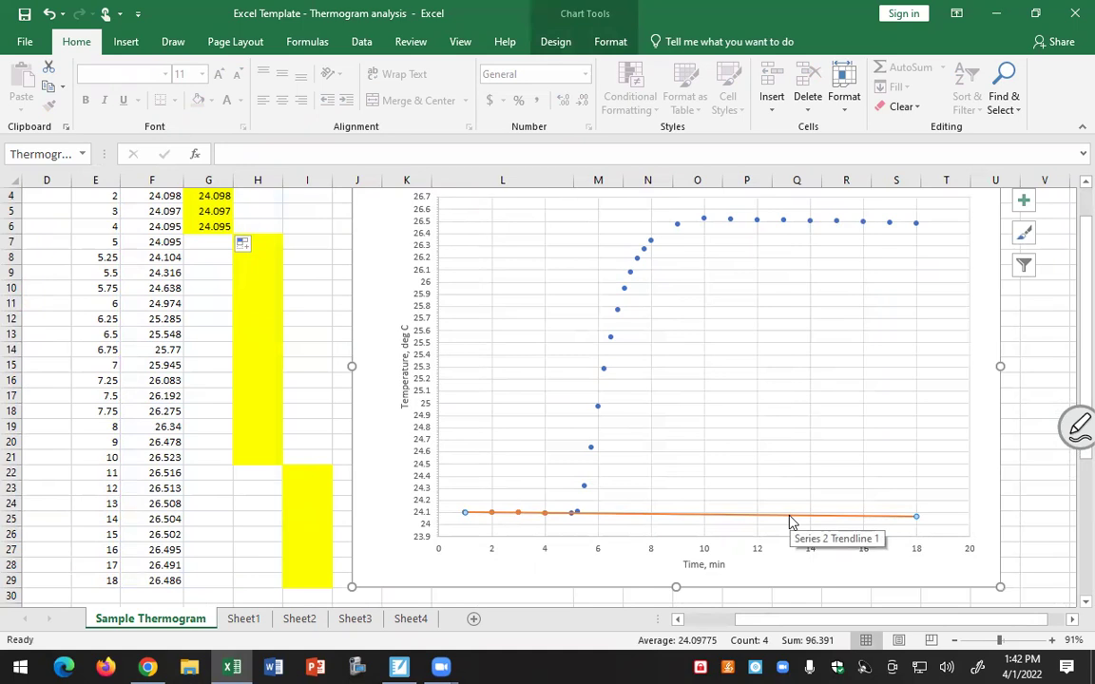
pyautogui.moveTo(765, 620); pyautogui.dragTo(719, 625)
pyautogui.scroll(1, 555, 353)
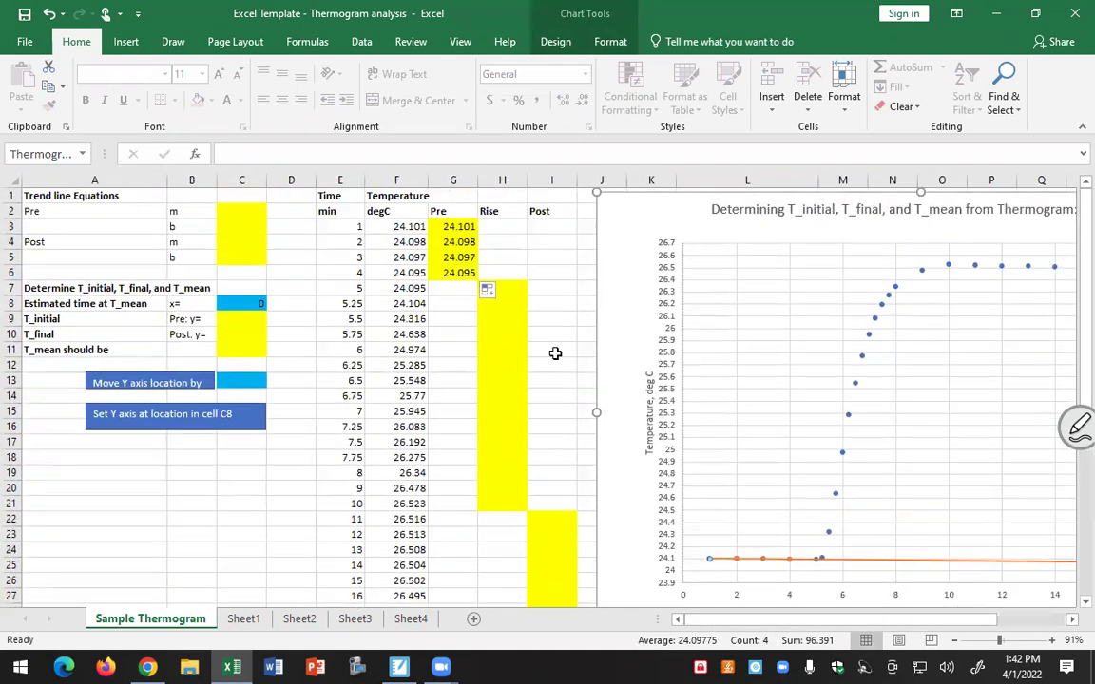
# - Compare the yellow Post range I22:I29 with minutes 11 to 18 and the plateau points from minute 10 to 18 on the chart
pyautogui.scroll(-3, 555, 353)
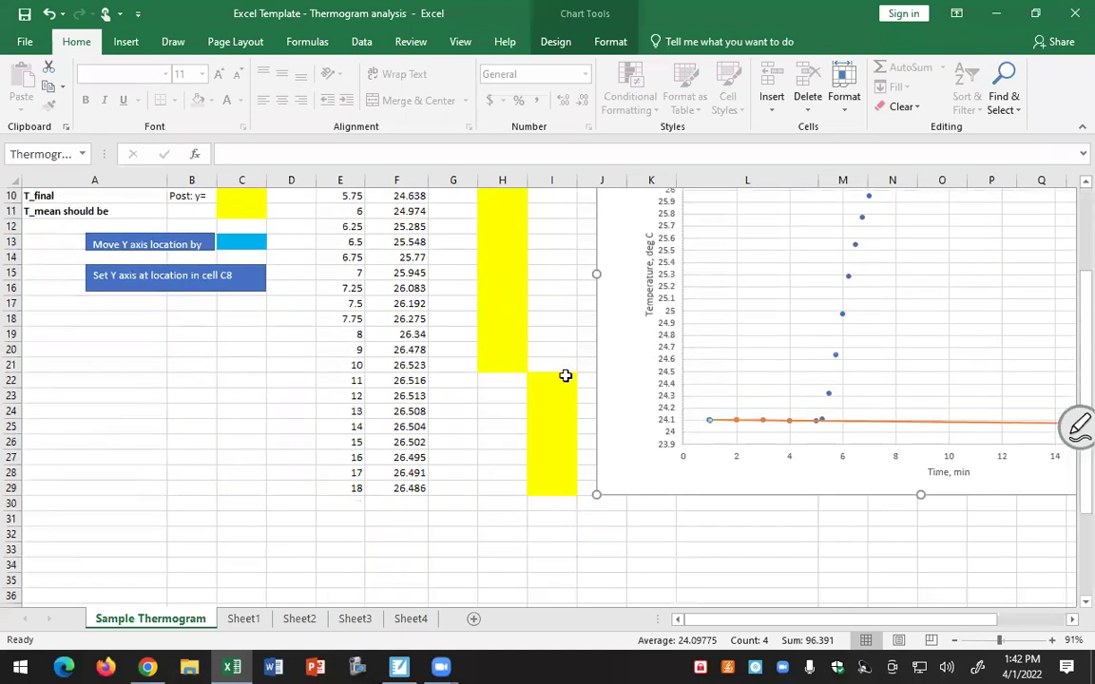
pyautogui.click(565, 376)
pyautogui.moveTo(929, 620); pyautogui.dragTo(931, 631)
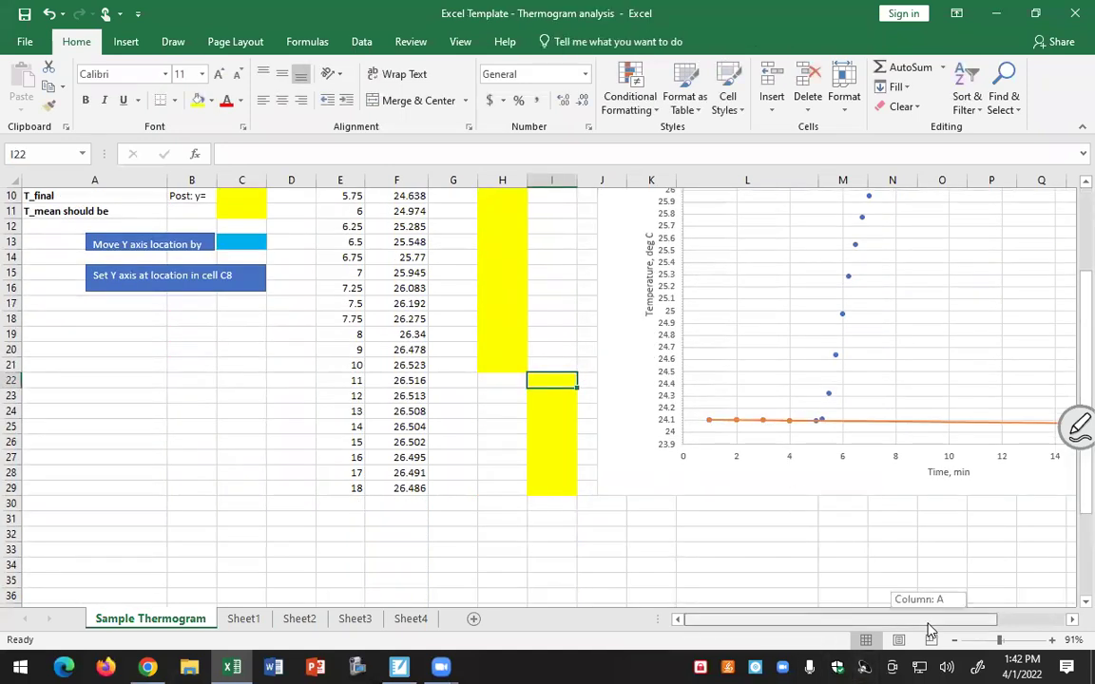
pyautogui.moveTo(320, 384); pyautogui.dragTo(329, 490)
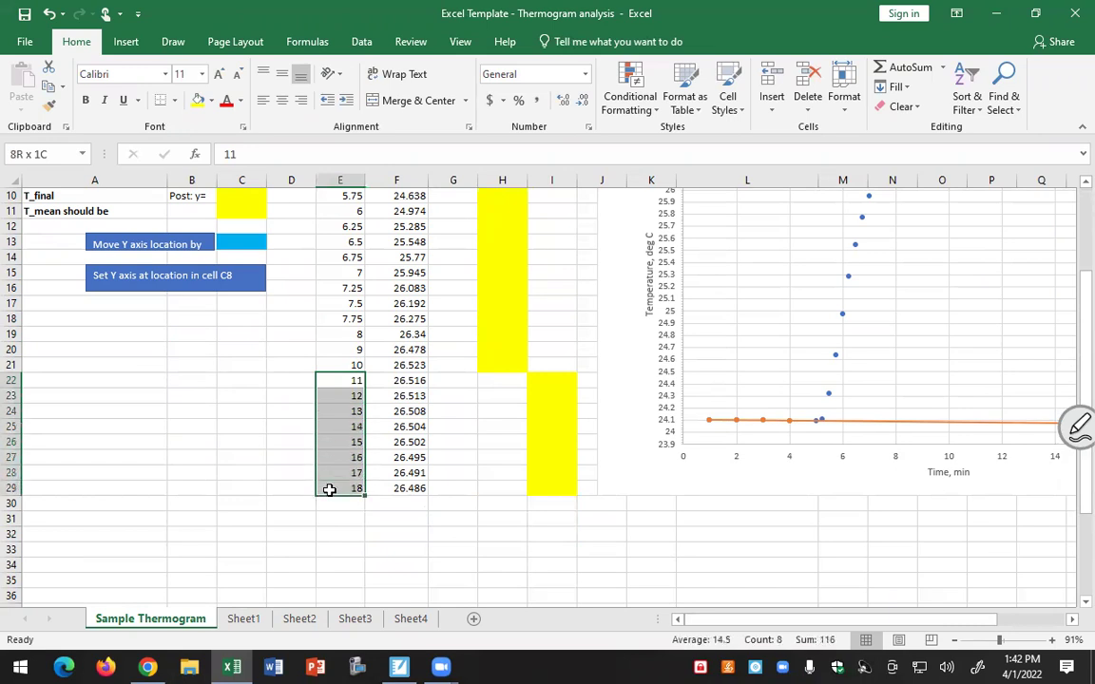
pyautogui.moveTo(979, 619); pyautogui.dragTo(961, 514)
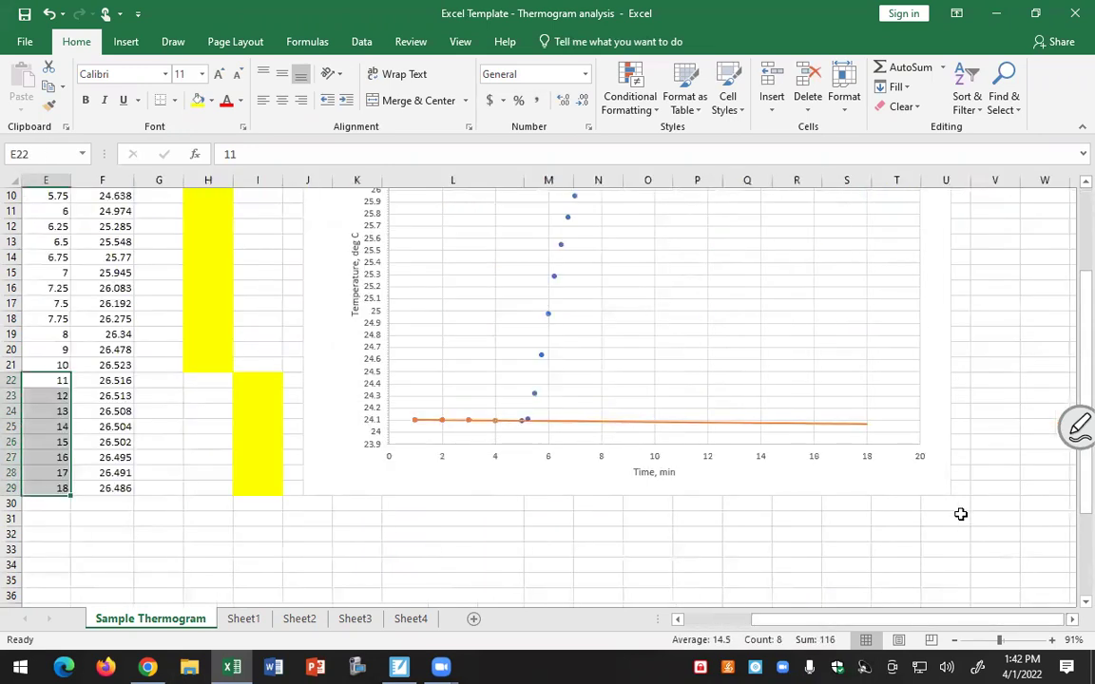
pyautogui.scroll(3, 961, 504)
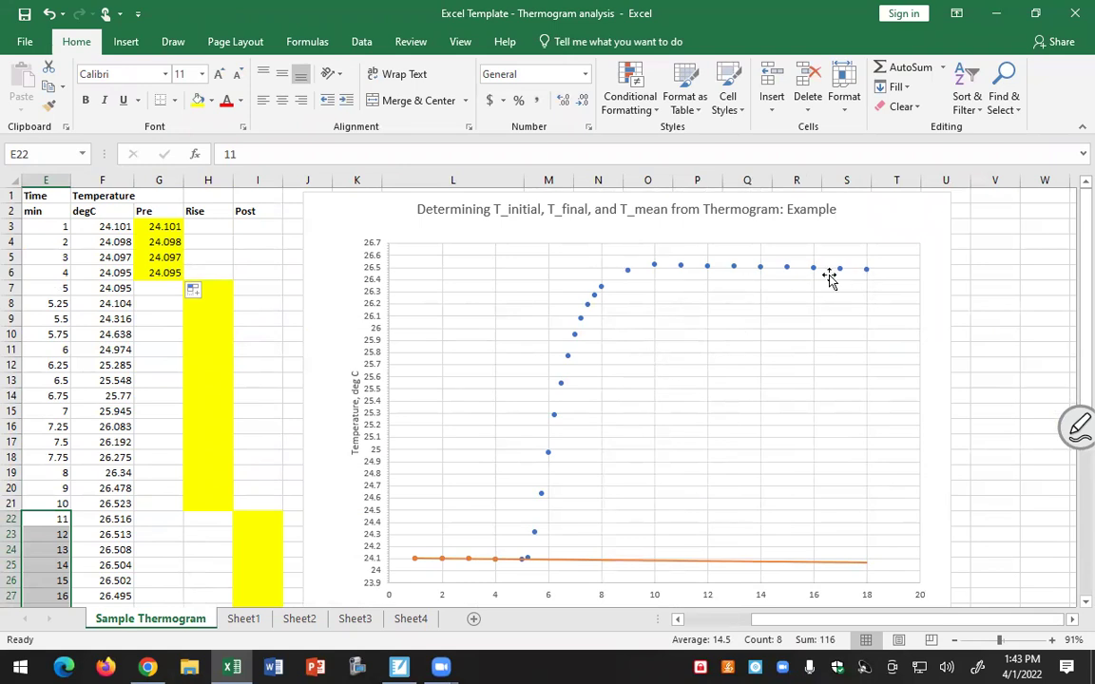
pyautogui.moveTo(657, 269)
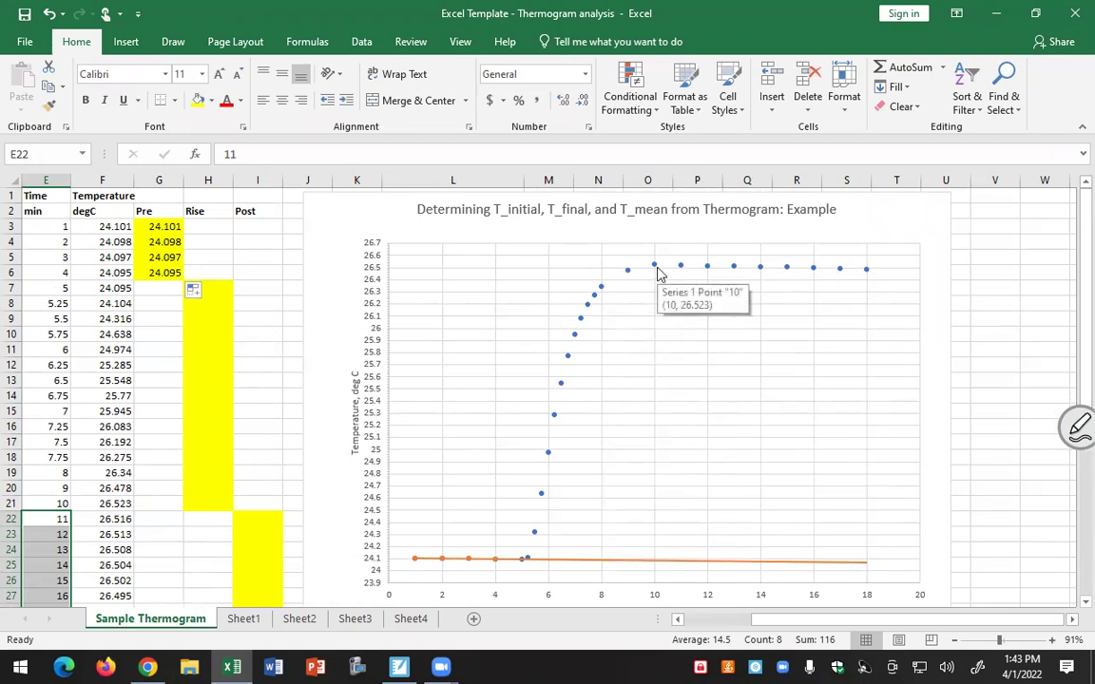
pyautogui.moveTo(867, 274)
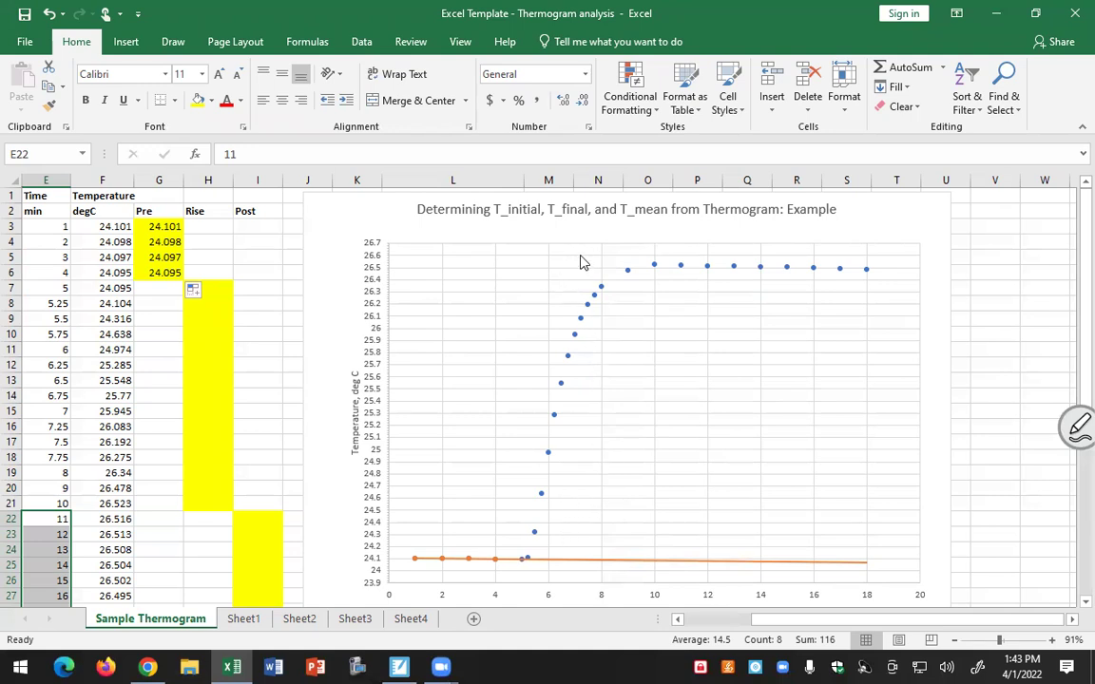
# - Ink a circle near minute 7 and a cross over the minute 18 point on the chart, and undo both annotations
pyautogui.moveTo(576, 254); pyautogui.dragTo(582, 260)
pyautogui.moveTo(880, 263)
pyautogui.mouseDown()
pyautogui.moveTo(857, 283)
pyautogui.moveTo(881, 286)
pyautogui.mouseUp()
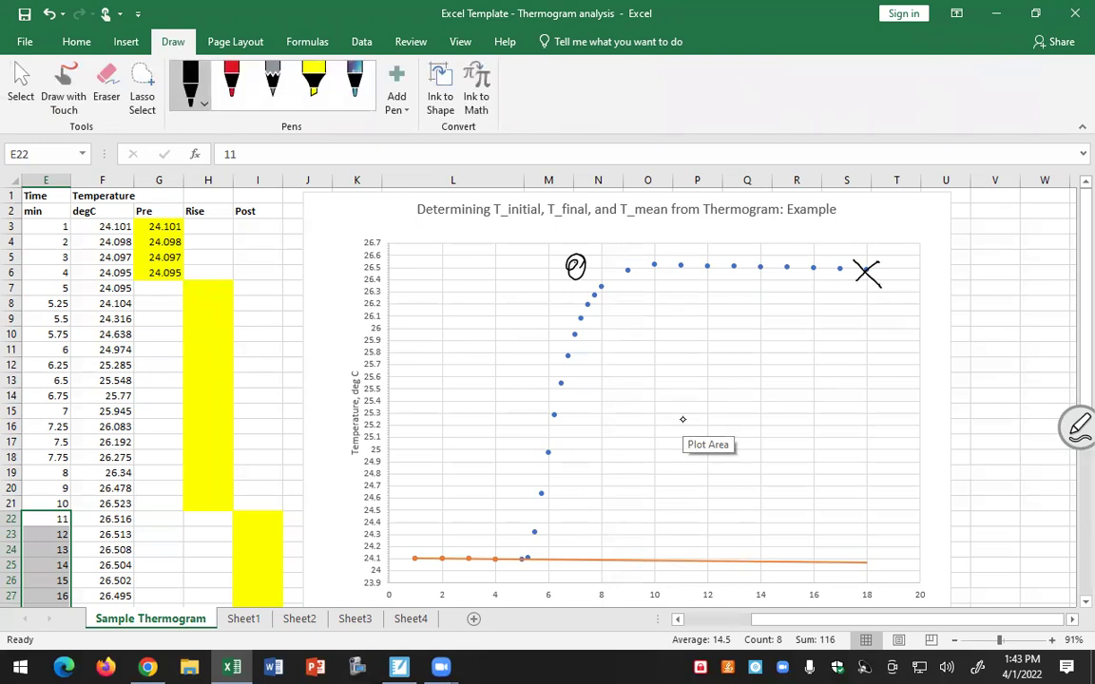
pyautogui.click(49, 14)
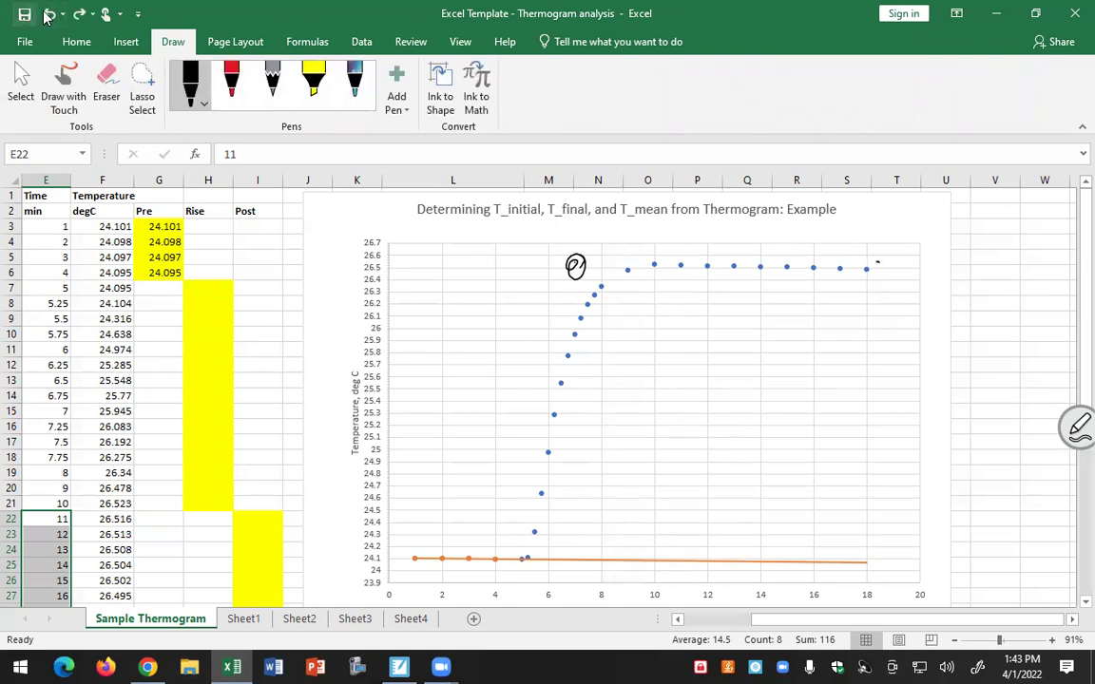
pyautogui.click(51, 15)
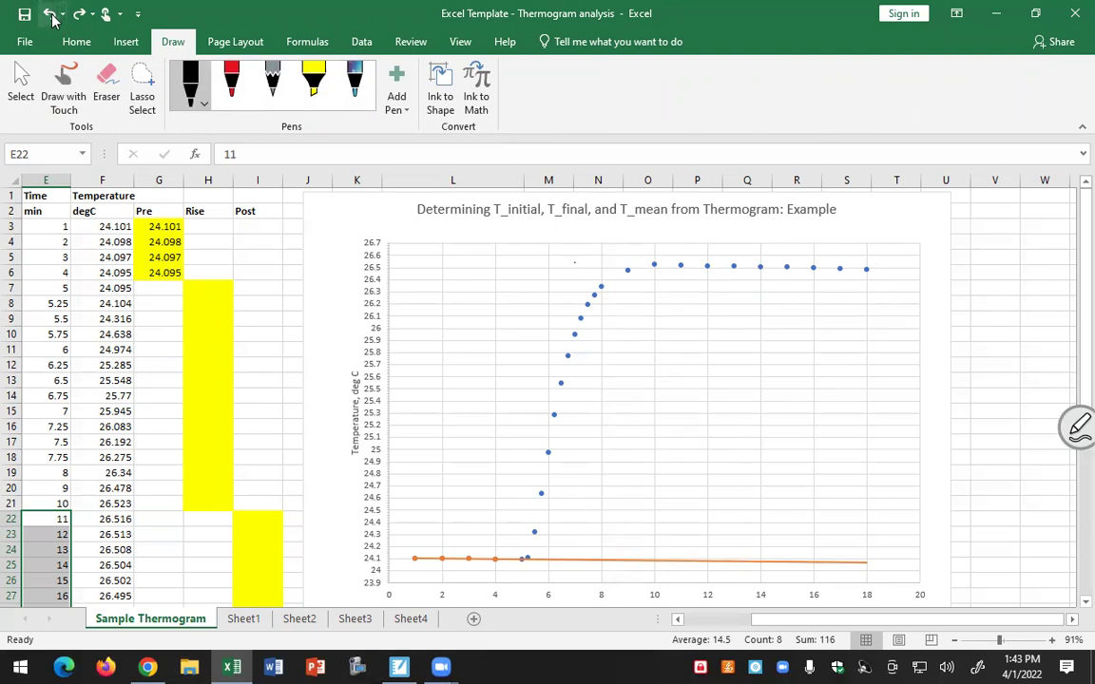
pyautogui.click(50, 14)
# - Enter the formula =F22 in the first Post cell, I22, and fill it down through I29
pyautogui.scroll(-2, 276, 437)
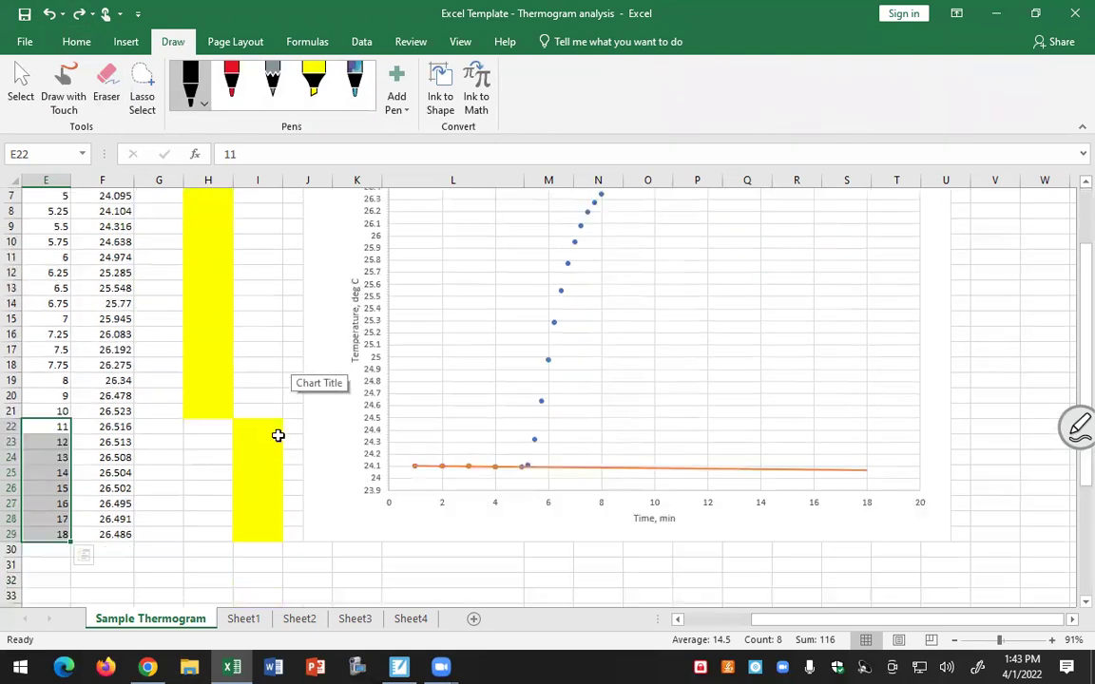
pyautogui.click(275, 432)
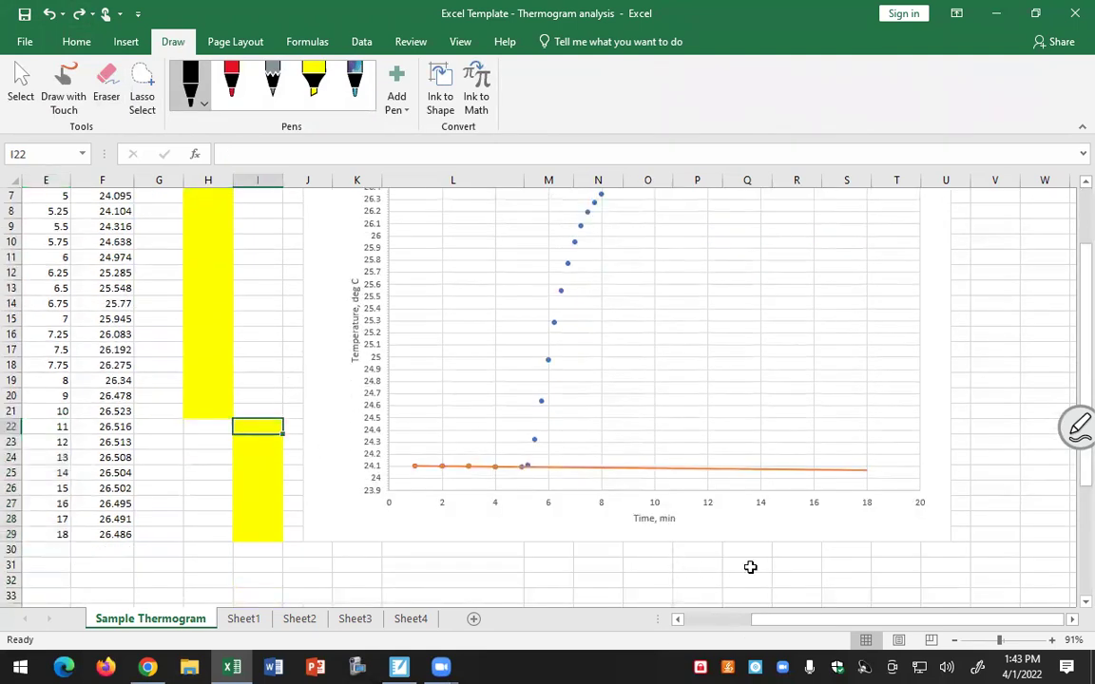
pyautogui.write('=')
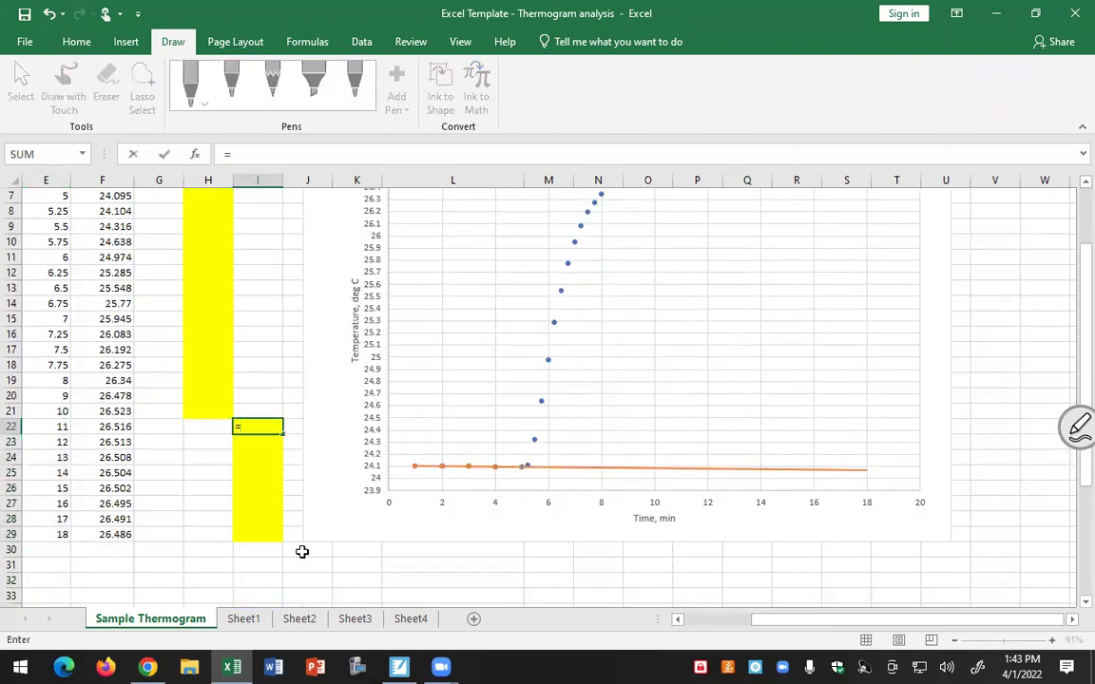
pyautogui.click(99, 427)
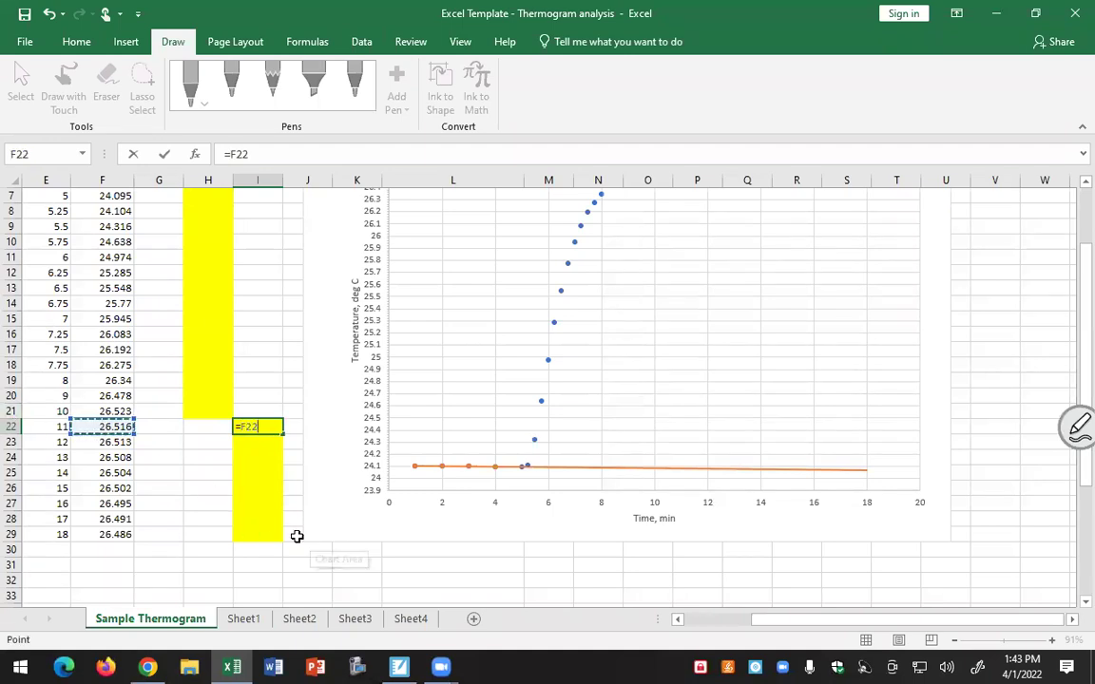
pyautogui.press('Return')
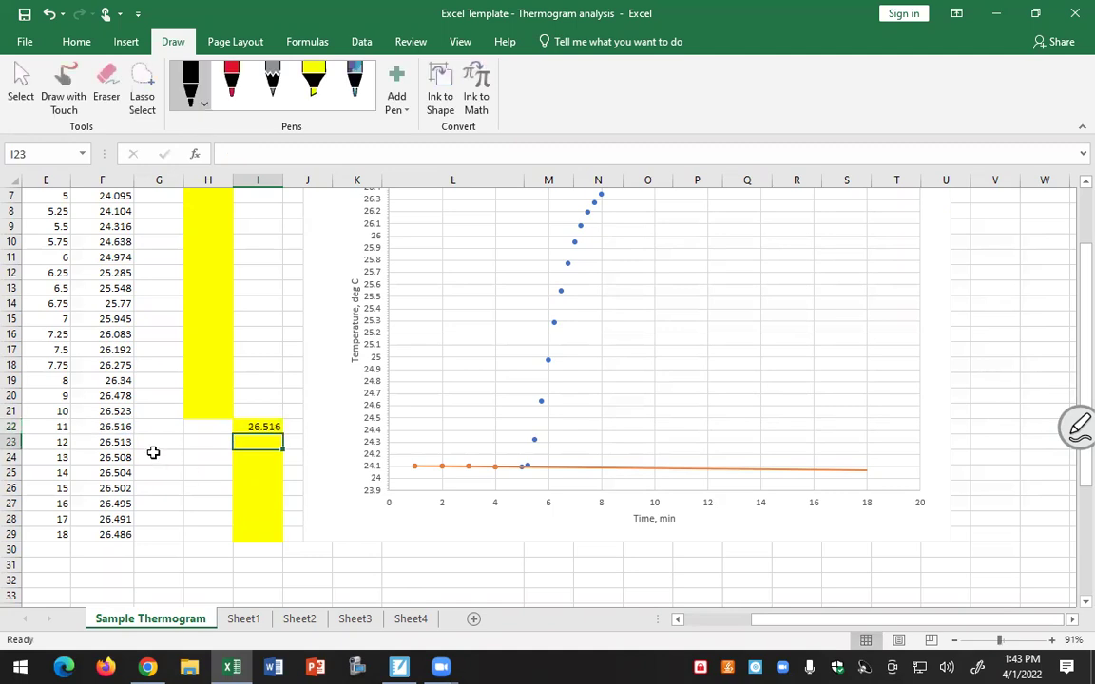
pyautogui.click(114, 426)
pyautogui.click(262, 429)
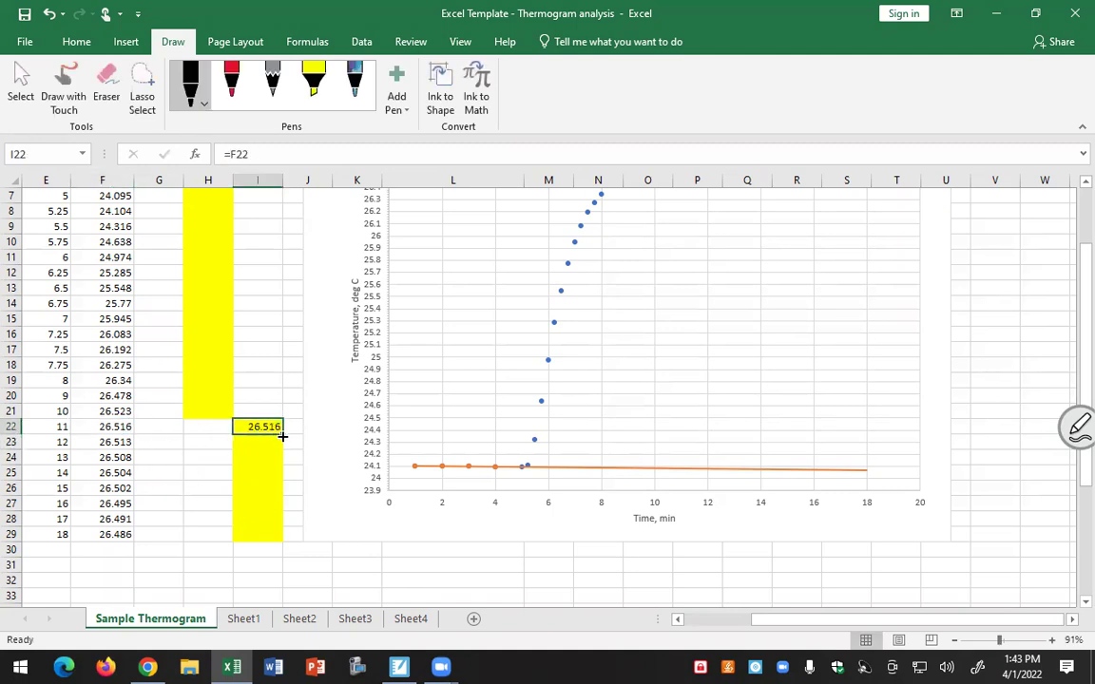
pyautogui.moveTo(282, 434); pyautogui.dragTo(281, 543)
pyautogui.click(359, 553)
pyautogui.scroll(2, 380, 533)
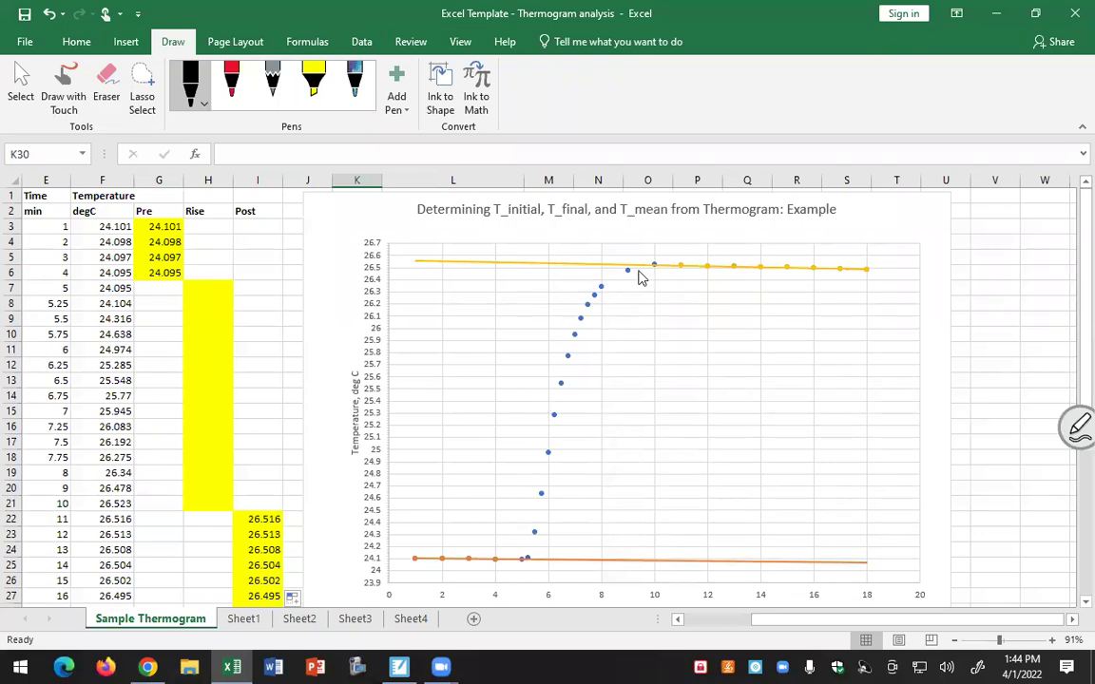
# - Enter the formula =F7 in the first Rise cell, H7, and fill it down through H21
pyautogui.click(197, 286)
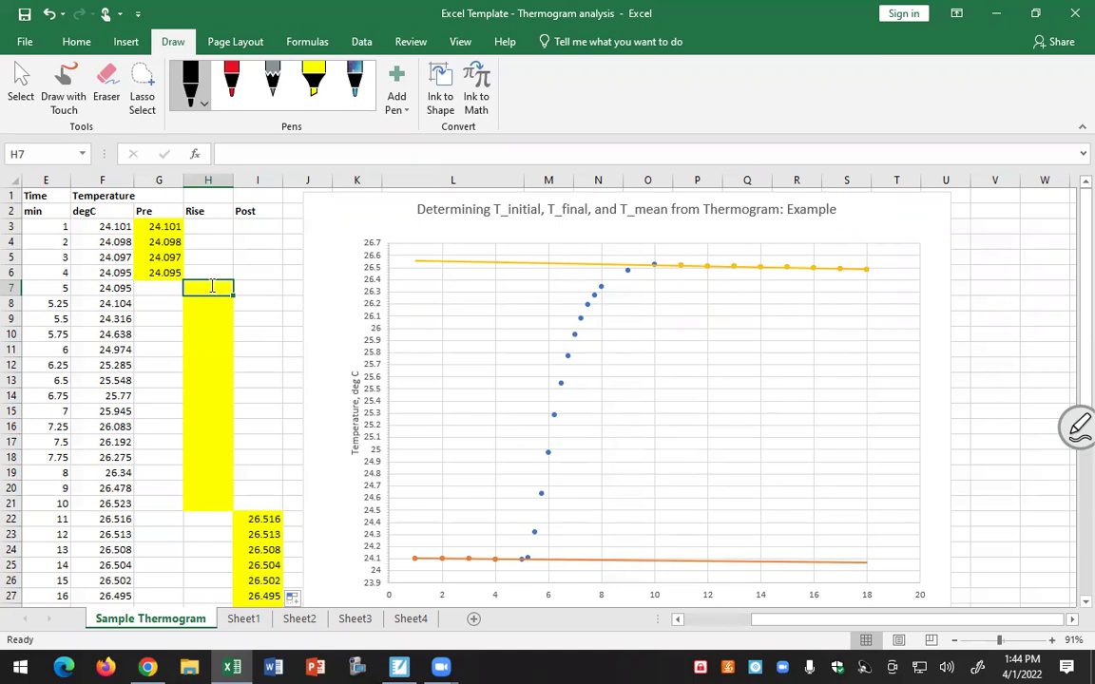
pyautogui.write('=')
pyautogui.click(115, 288)
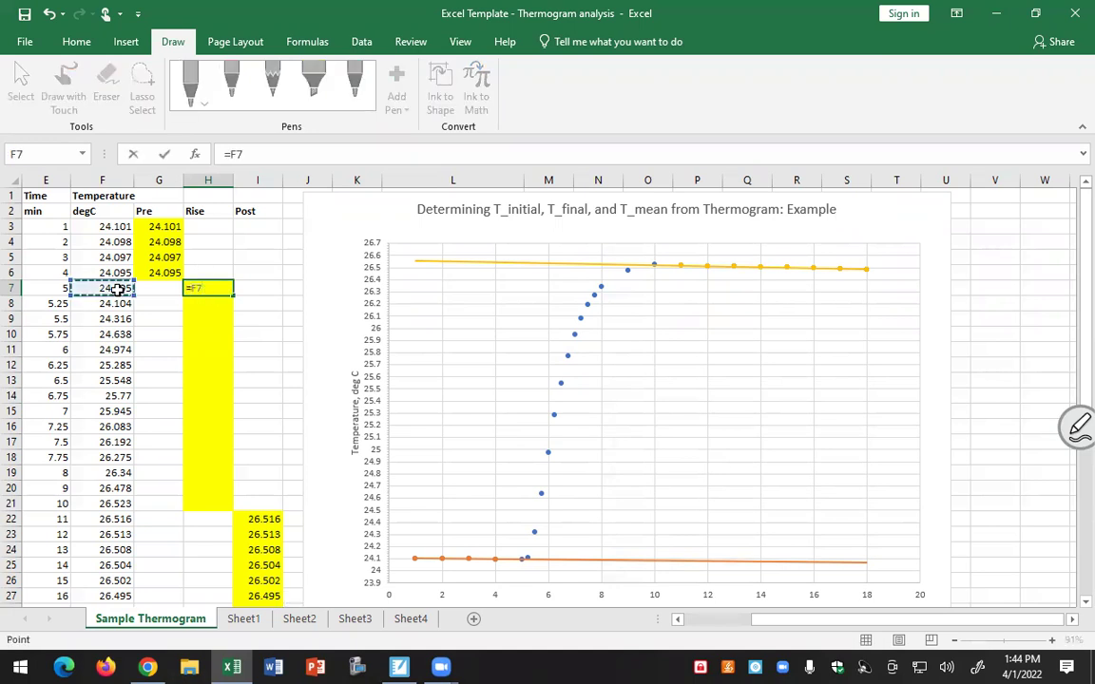
pyautogui.press('Return')
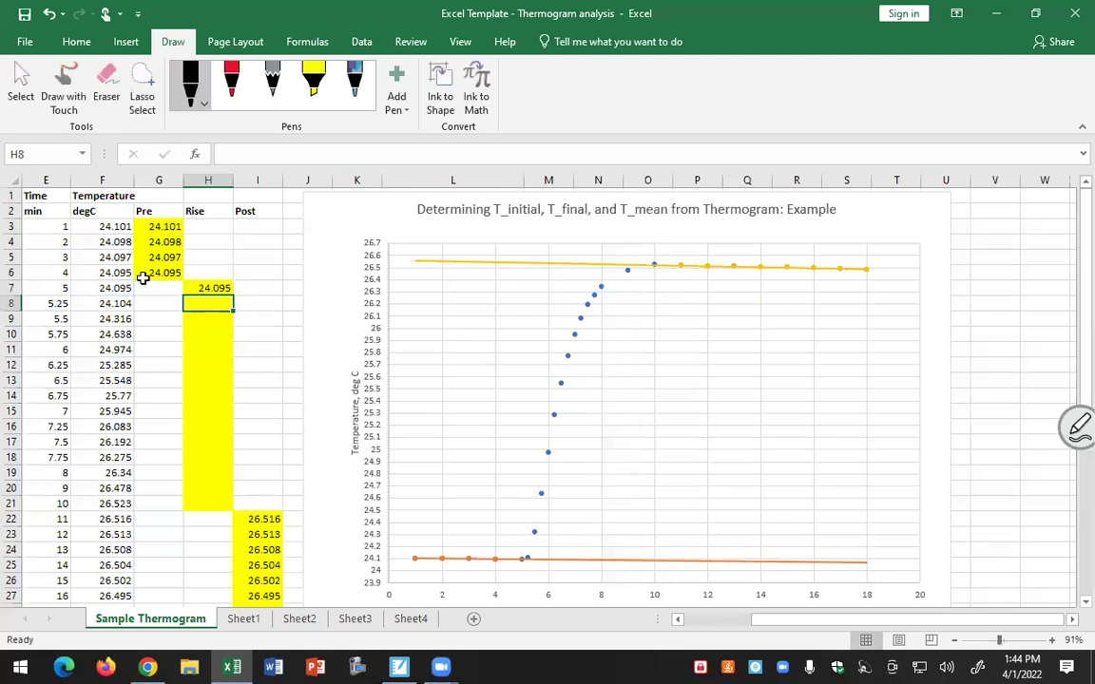
pyautogui.click(209, 292)
pyautogui.moveTo(231, 296); pyautogui.dragTo(228, 509)
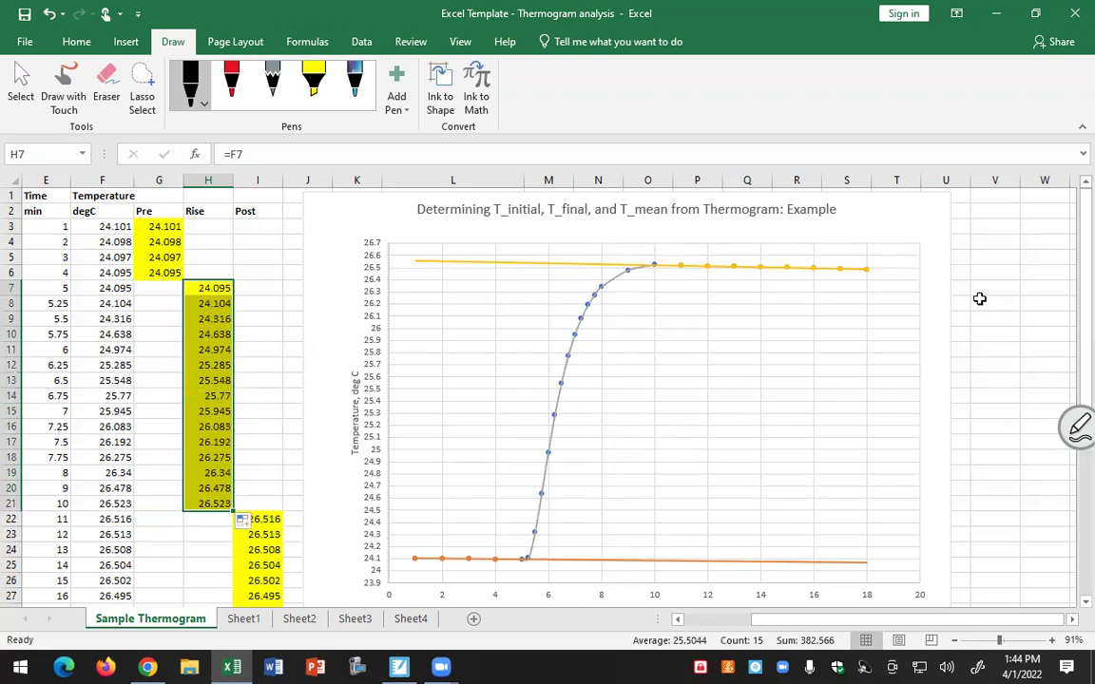
# - Try toggling Series1, Series4 and Series3 in the thermogram chart's series filter without applying the changes
pyautogui.click(897, 224)
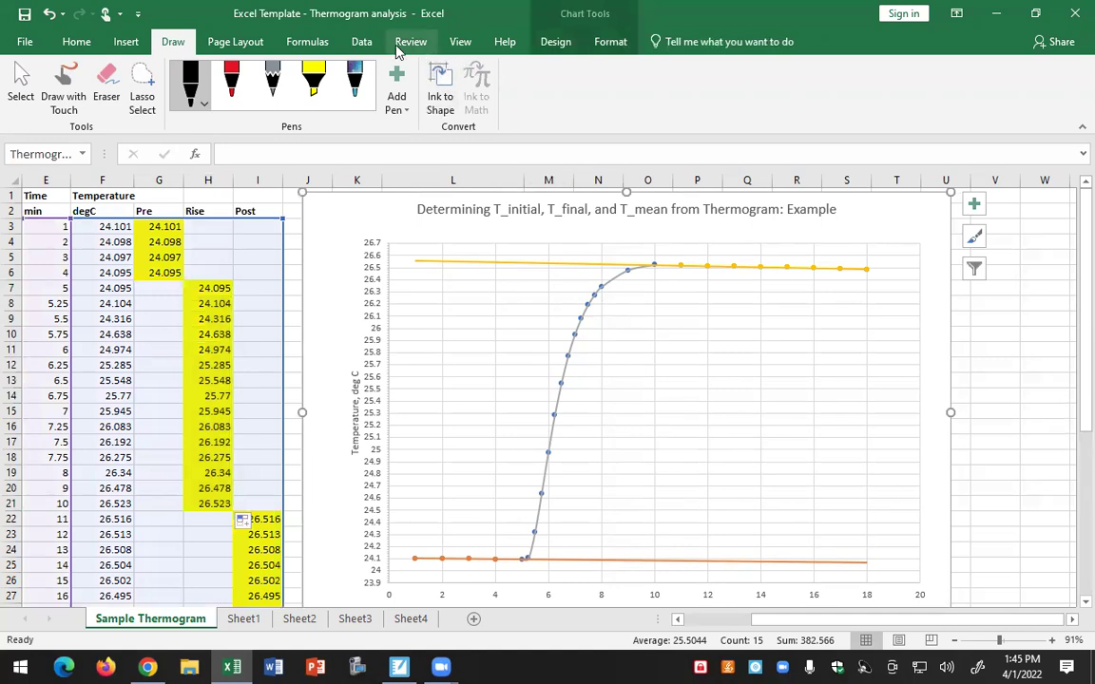
pyautogui.click(235, 42)
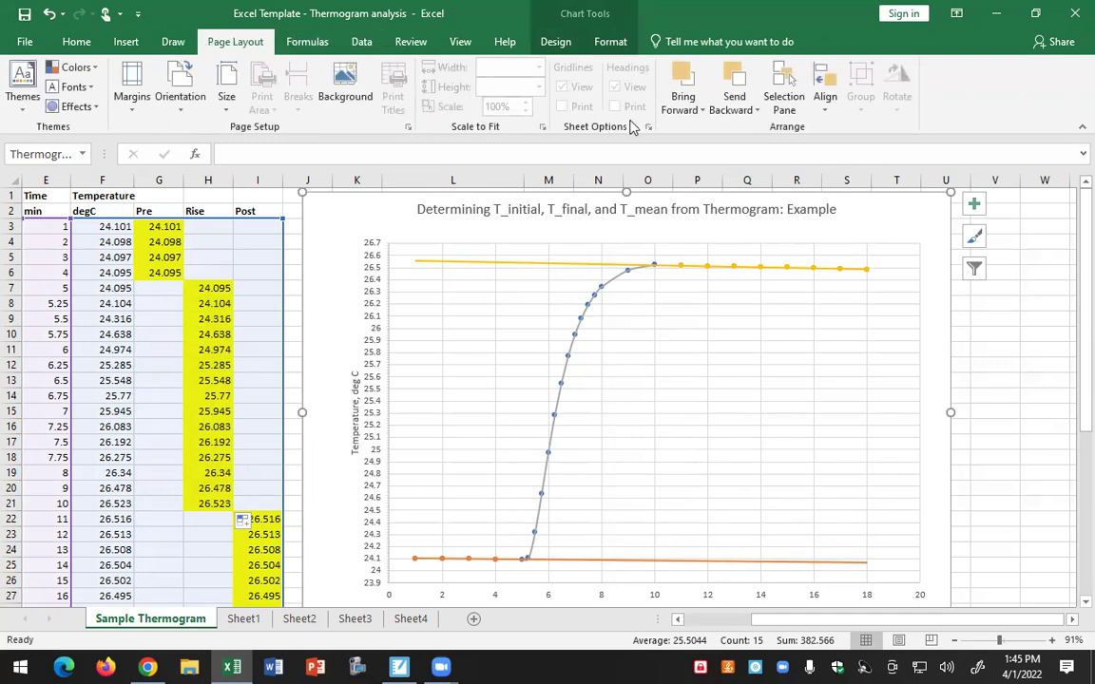
pyautogui.click(555, 44)
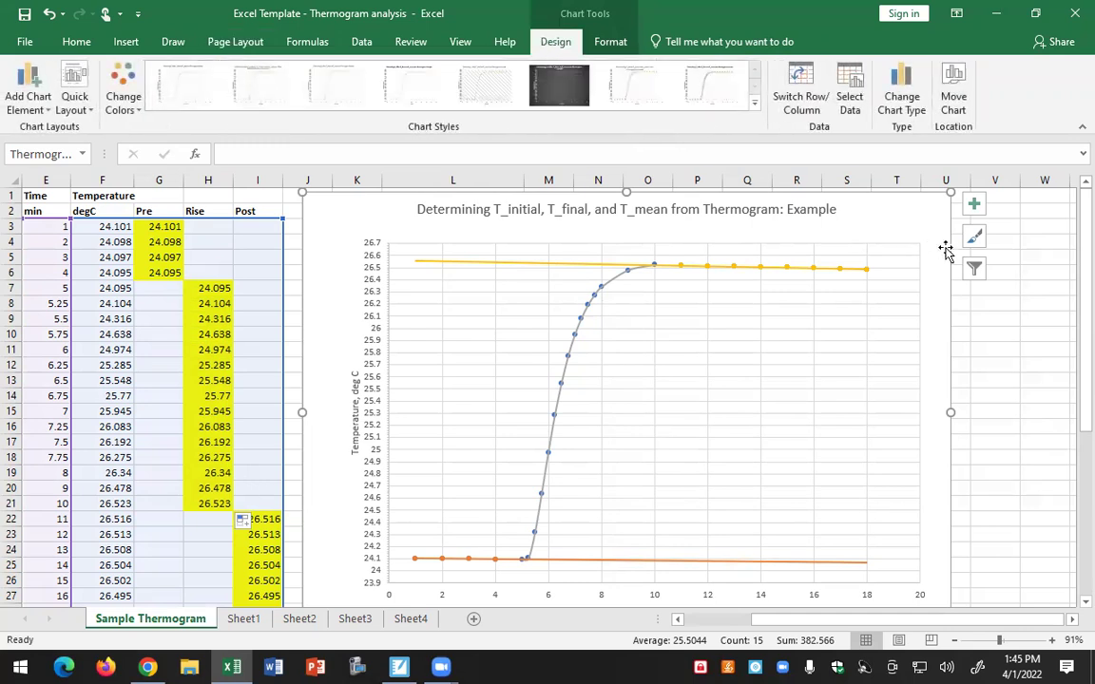
pyautogui.click(974, 272)
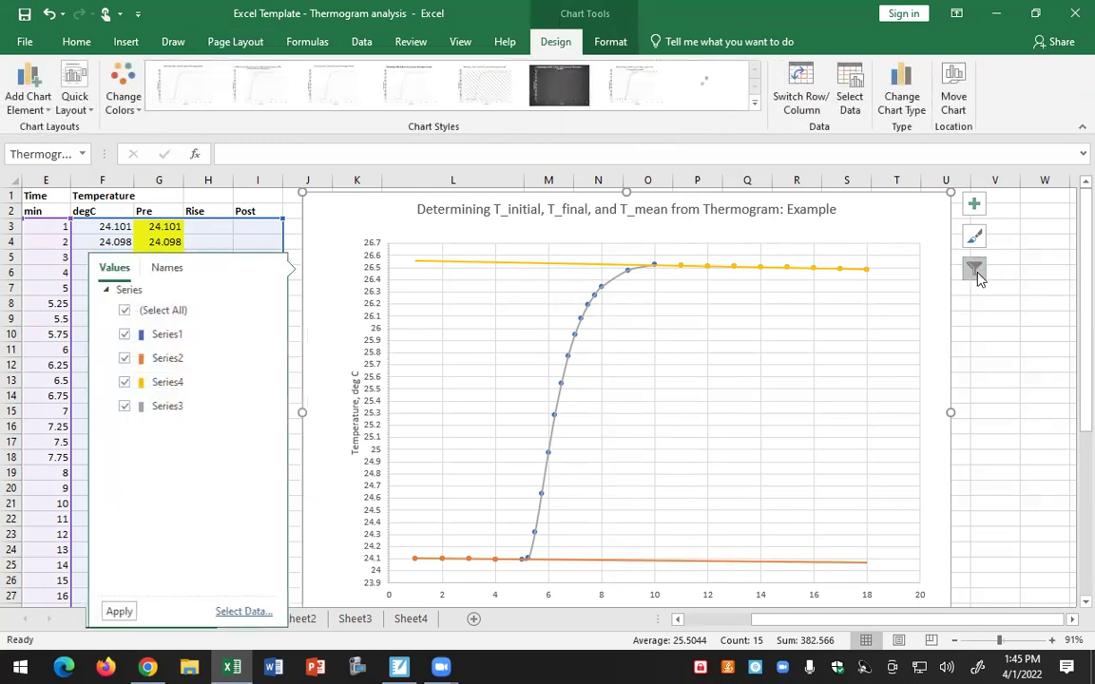
pyautogui.click(124, 337)
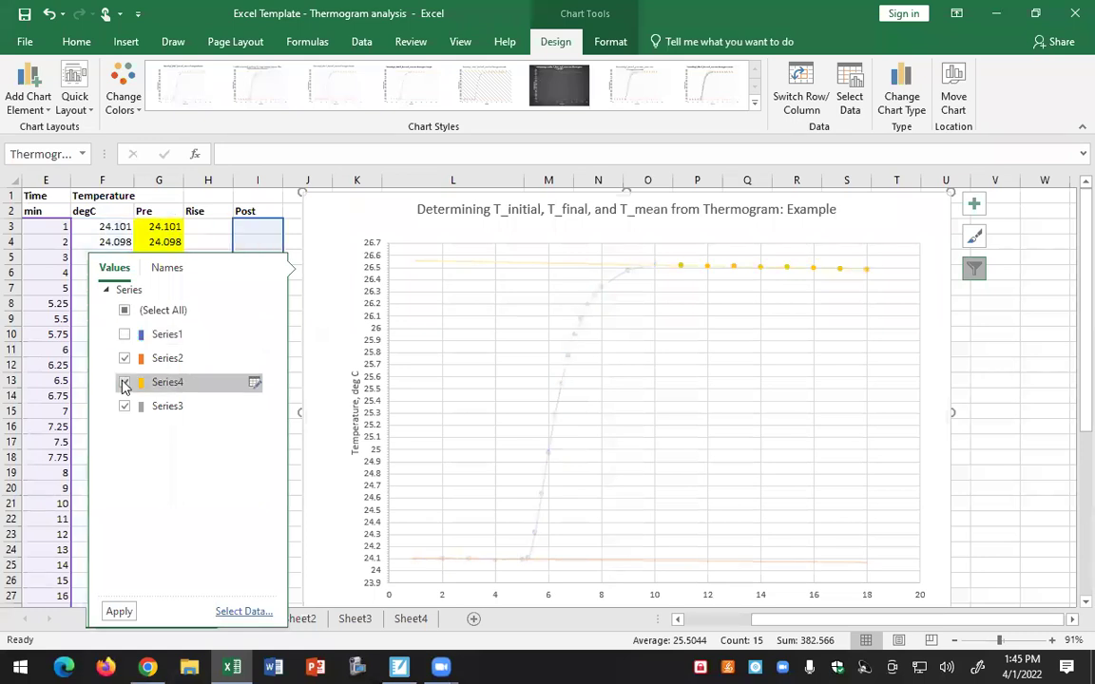
pyautogui.click(124, 384)
pyautogui.click(125, 407)
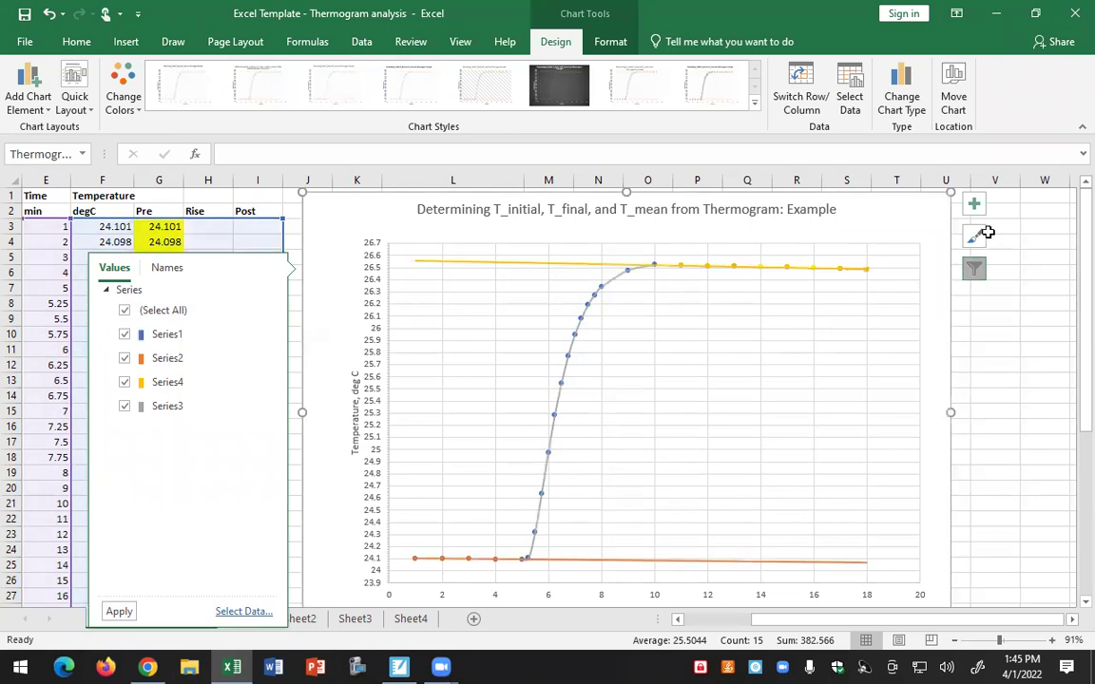
# - Open the chart type settings for the thermogram's Rise series and review the scatter type assigned to Series3, keeping Scatter with Smooth Lines
pyautogui.rightClick(601, 293)
pyautogui.press('Escape')
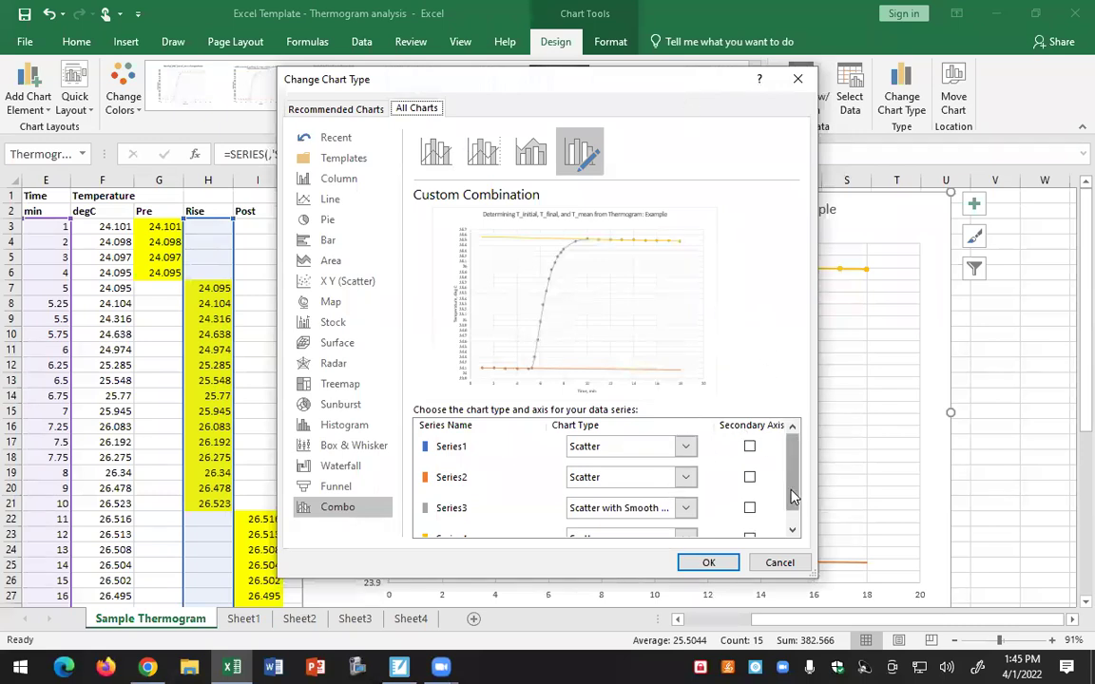
pyautogui.moveTo(794, 497); pyautogui.dragTo(789, 510)
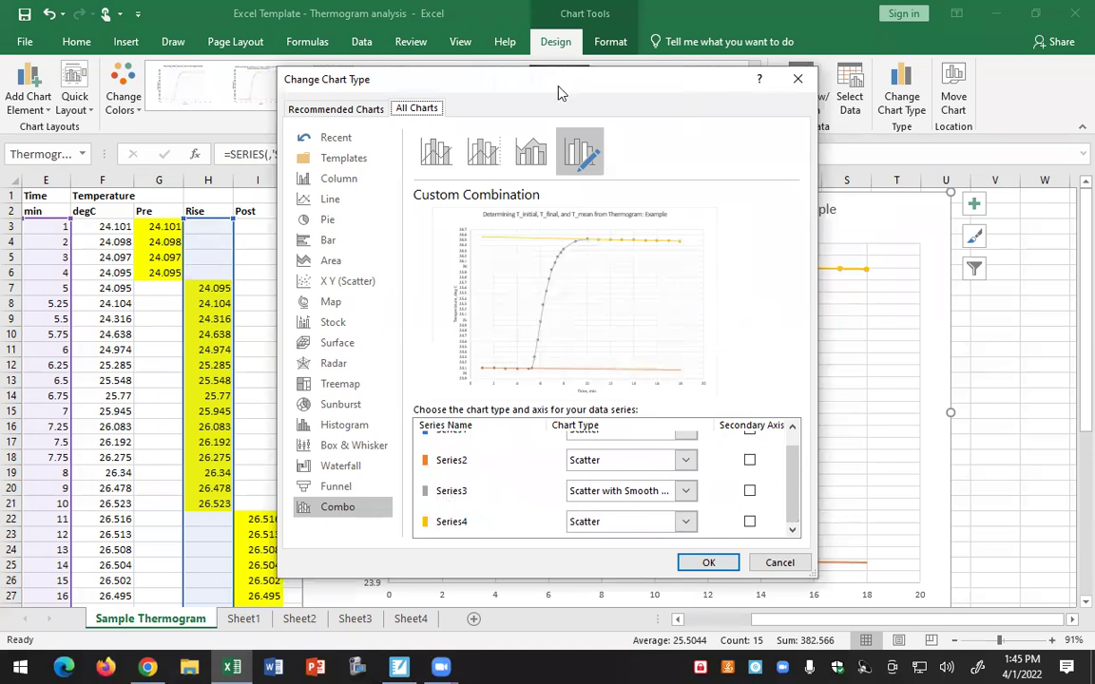
pyautogui.moveTo(559, 92); pyautogui.dragTo(269, 96)
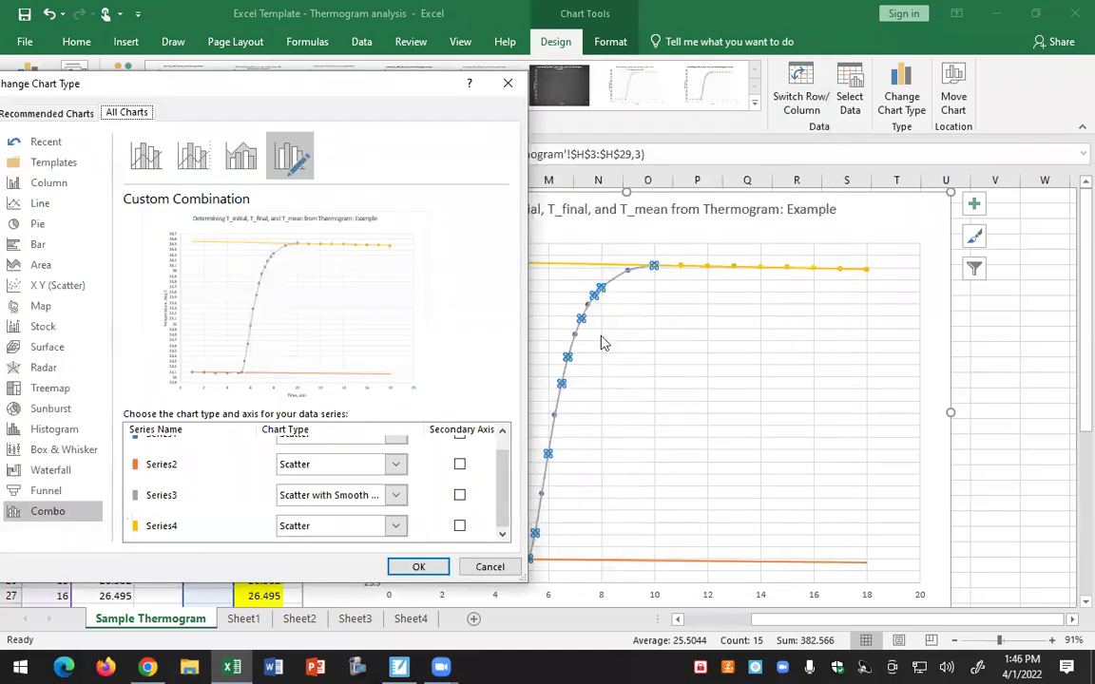
pyautogui.click(359, 501)
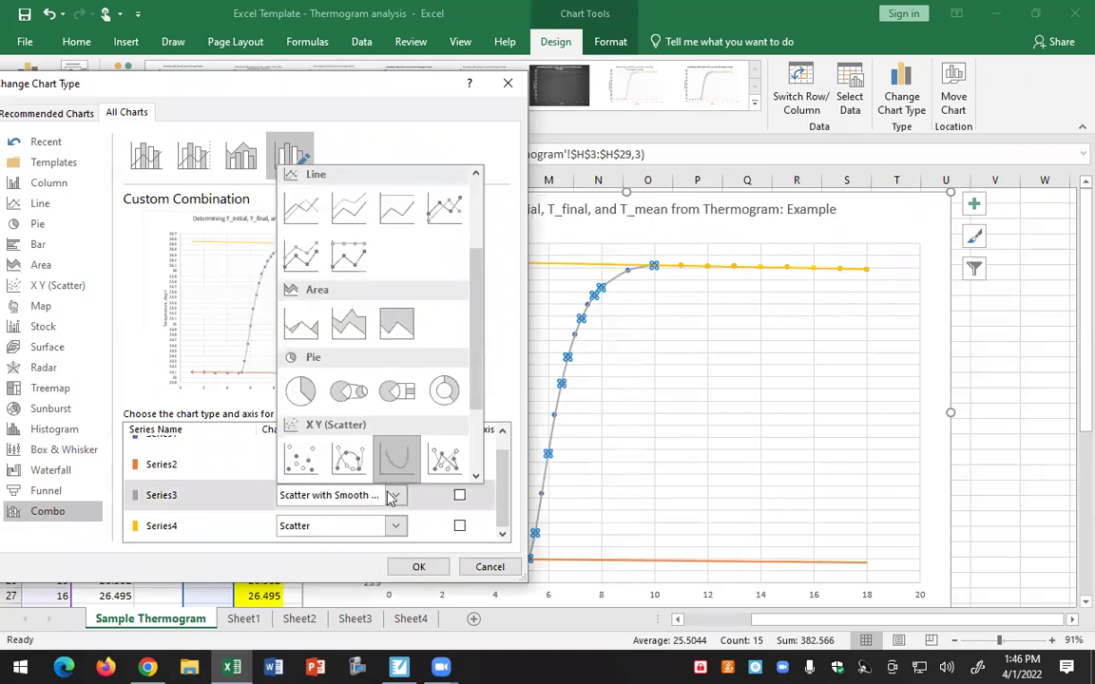
pyautogui.click(397, 460)
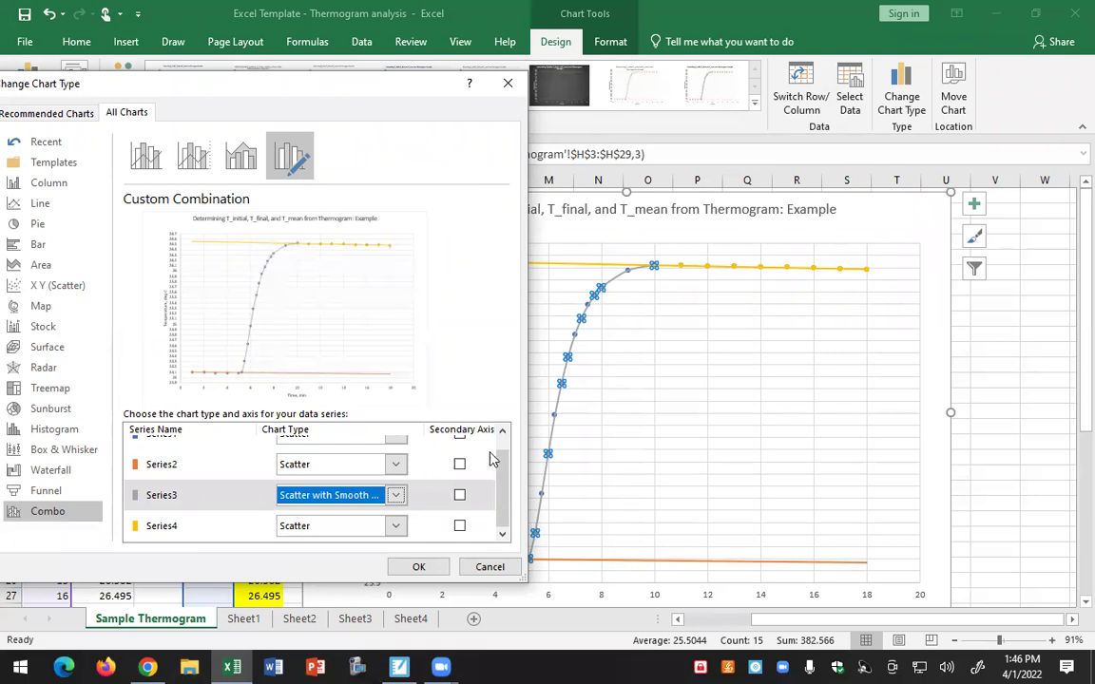
pyautogui.scroll(1, 452, 456)
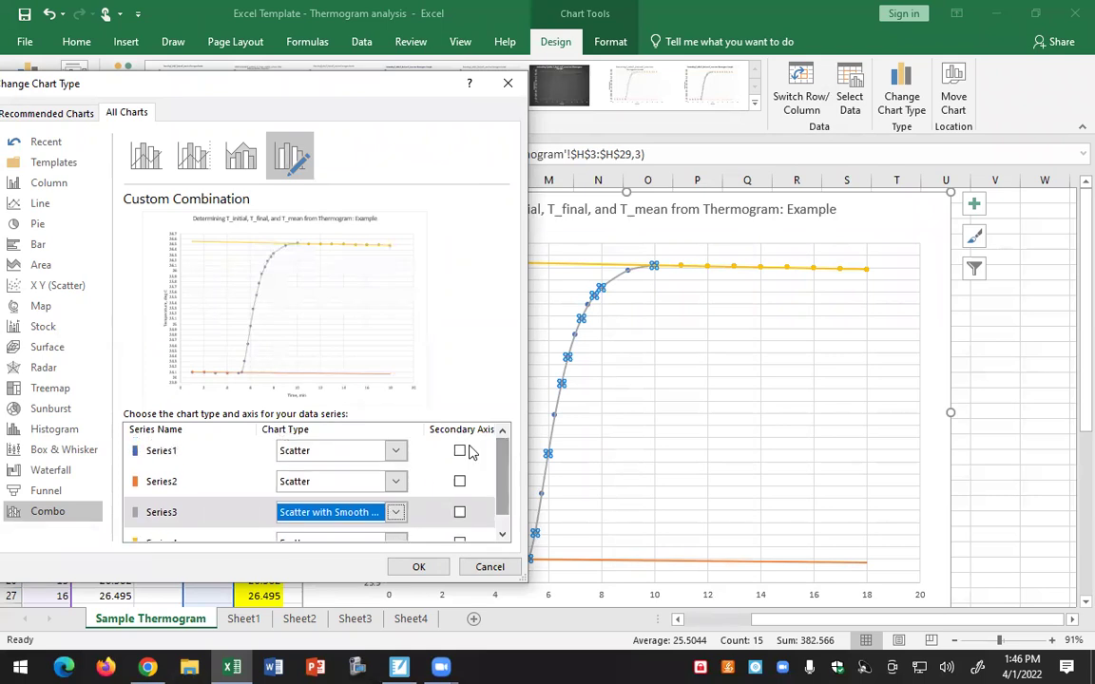
# - Review the chart types assigned to Series1, Series2 and Series4, and close the chart type settings without applying changes
pyautogui.click(395, 454)
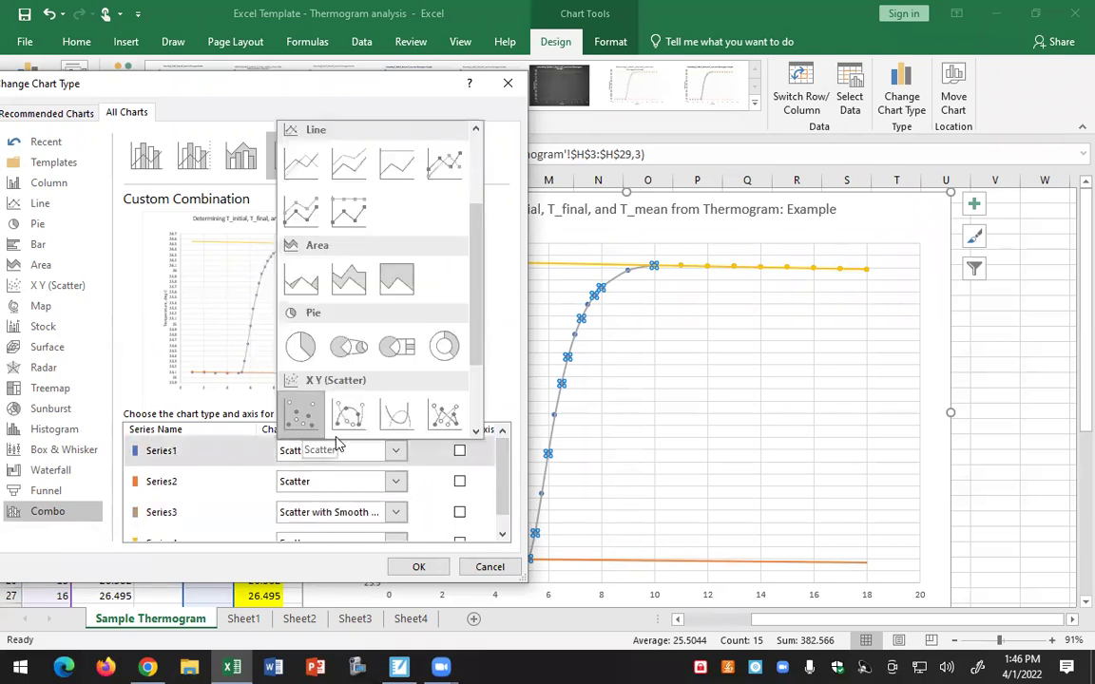
pyautogui.click(399, 452)
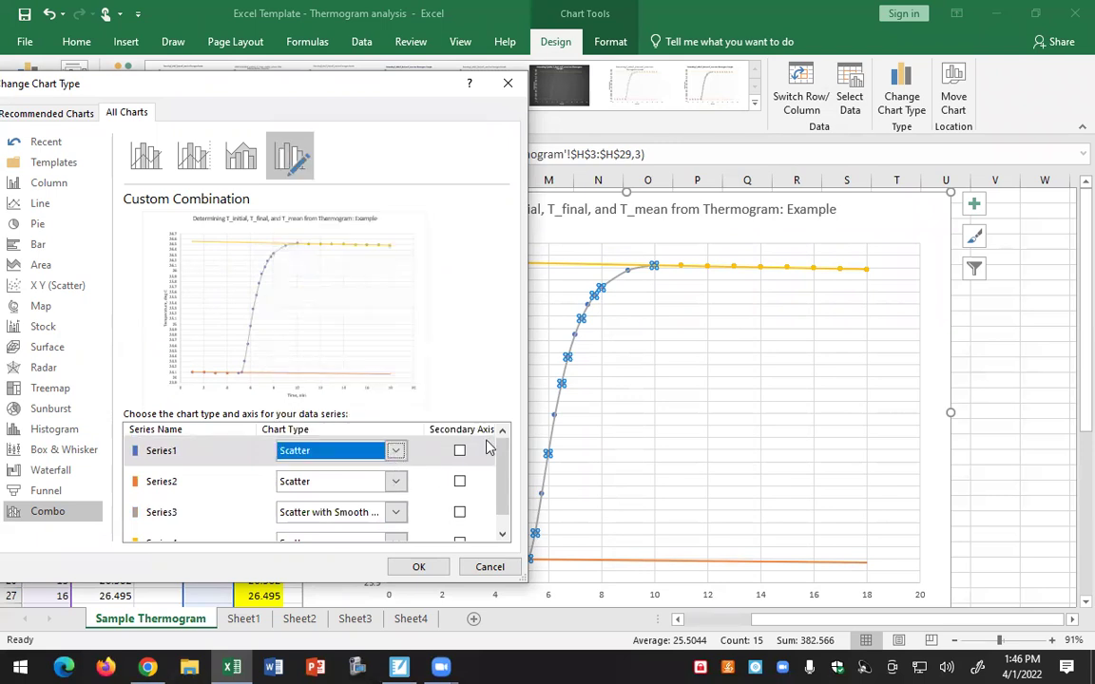
pyautogui.moveTo(504, 465)
pyautogui.mouseDown()
pyautogui.moveTo(509, 479)
pyautogui.moveTo(508, 464)
pyautogui.mouseUp()
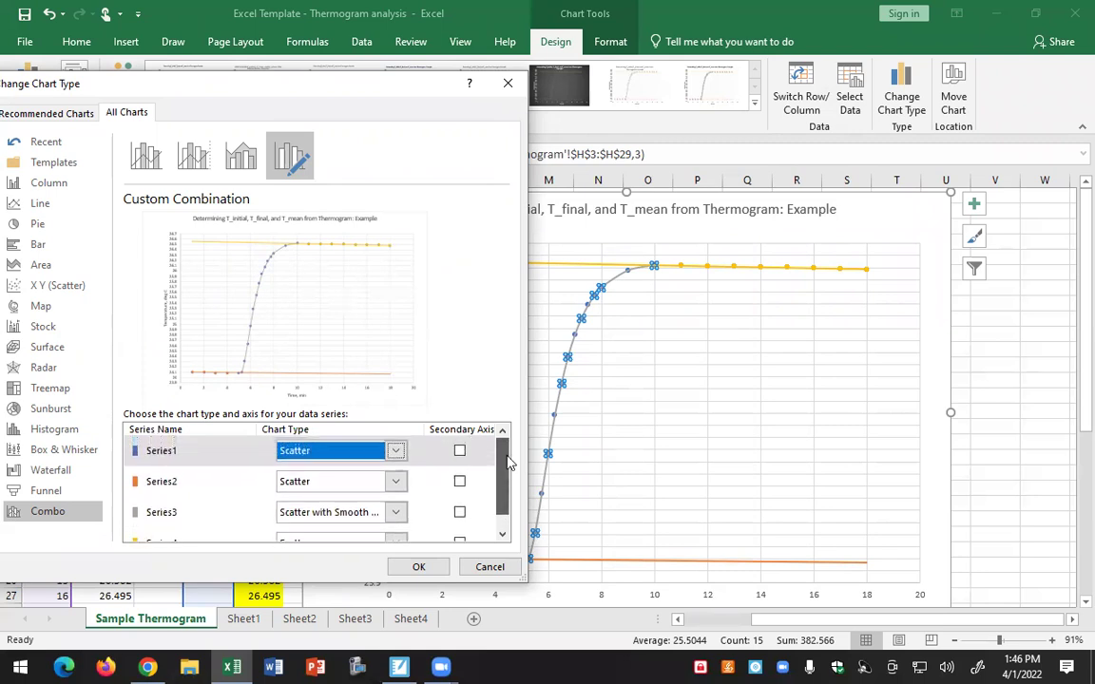
pyautogui.click(397, 482)
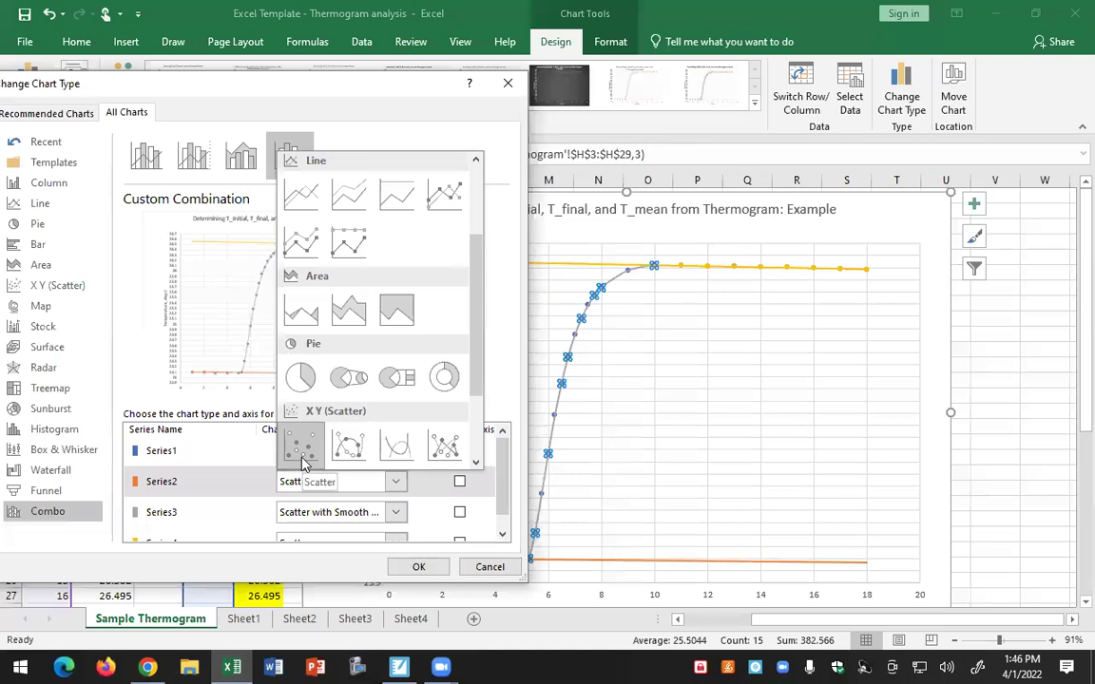
pyautogui.click(503, 538)
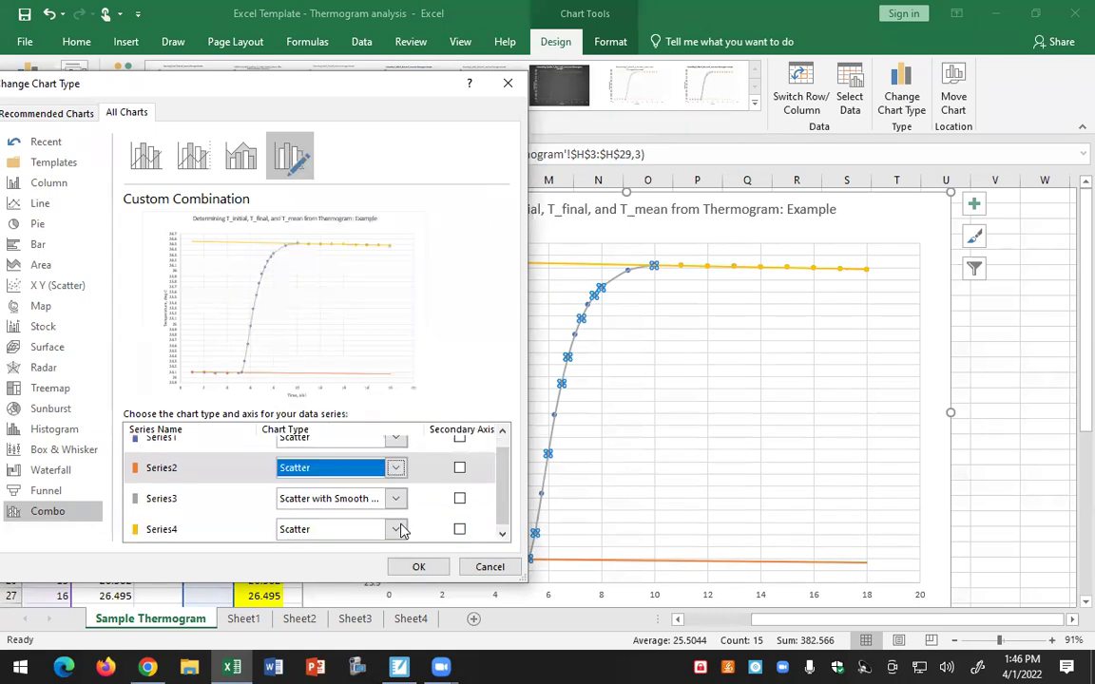
pyautogui.click(398, 529)
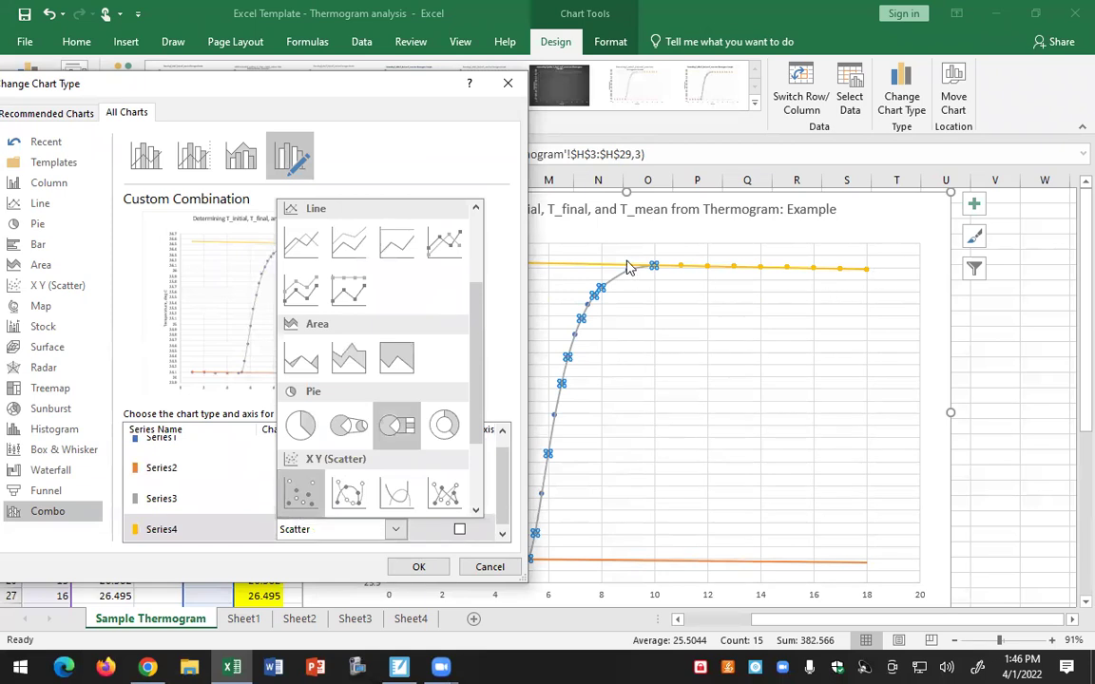
pyautogui.click(507, 83)
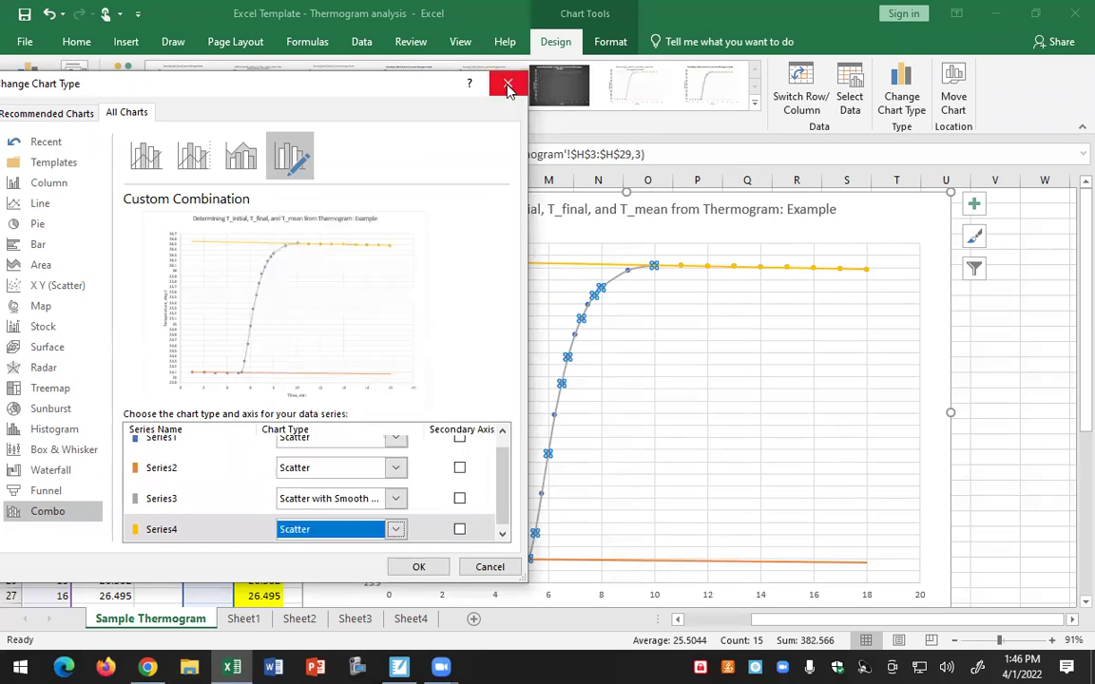
pyautogui.click(508, 86)
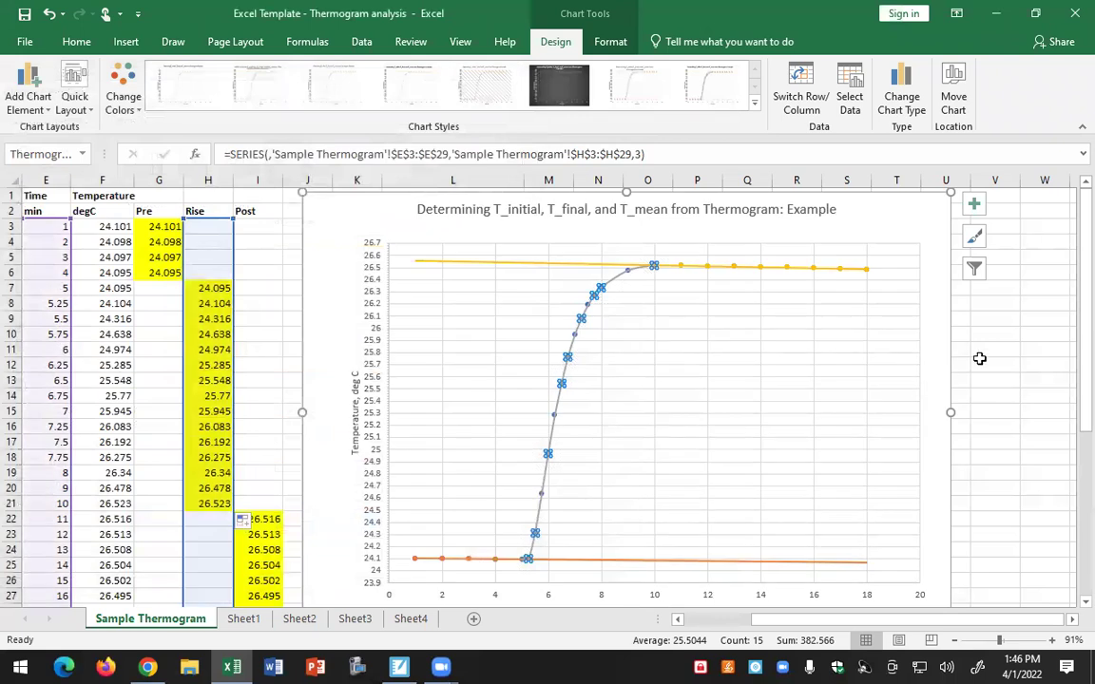
# - Examine the Pre slope and intercept cells C2:C3 alongside the trendlines on the thermogram chart
pyautogui.click(986, 366)
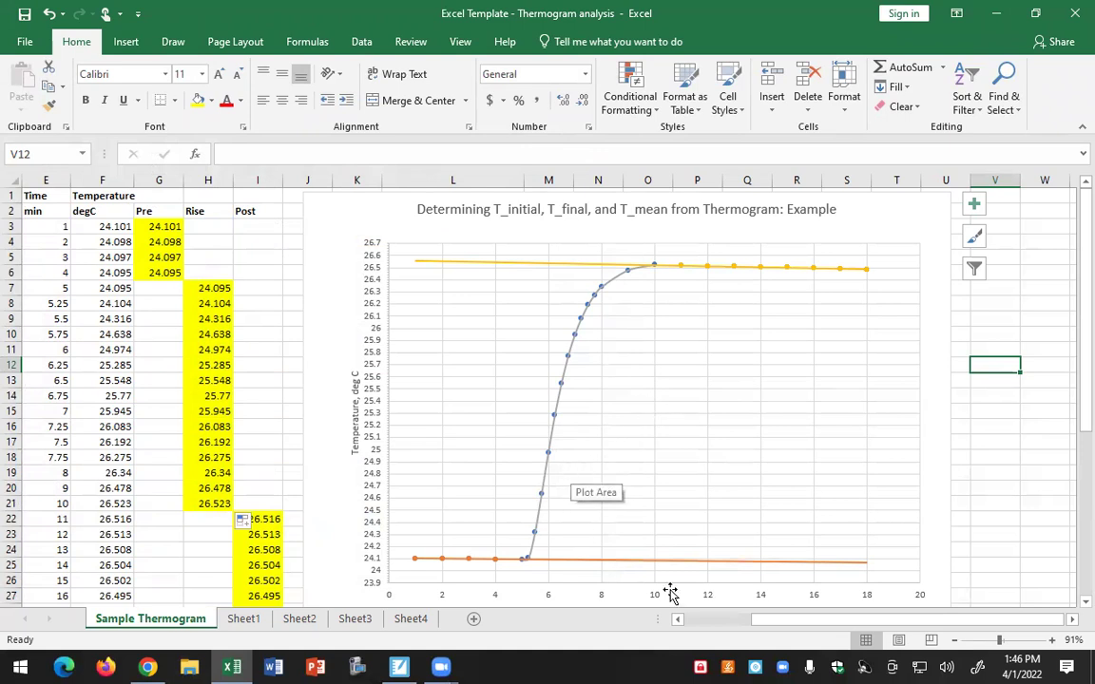
pyautogui.moveTo(772, 622); pyautogui.dragTo(708, 621)
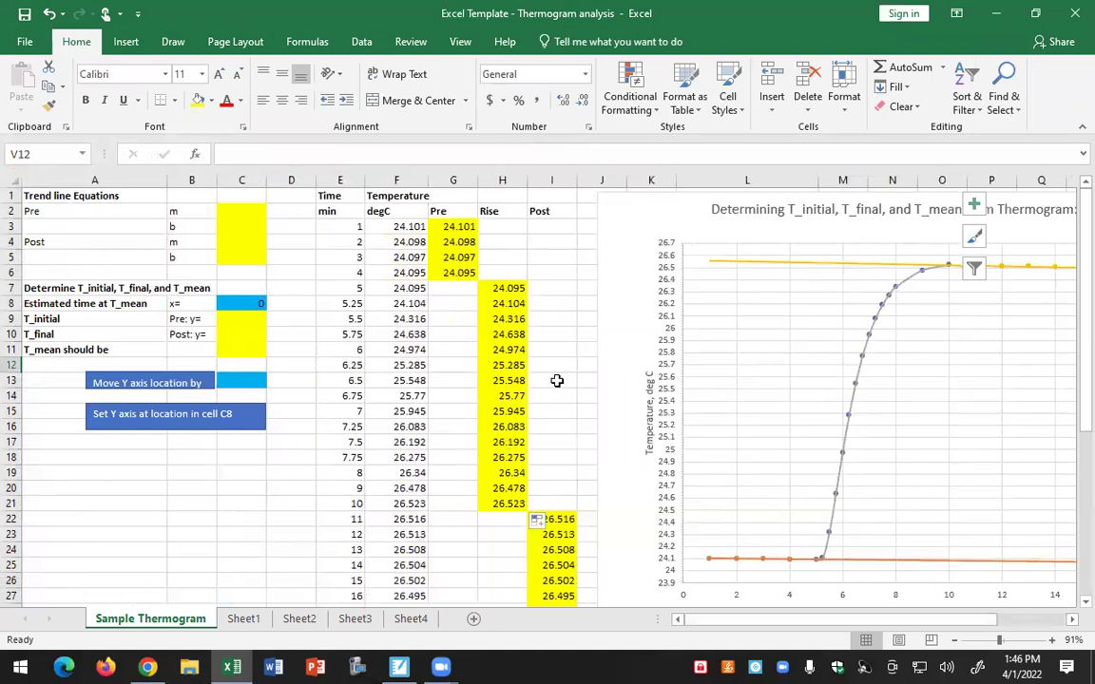
pyautogui.click(859, 269)
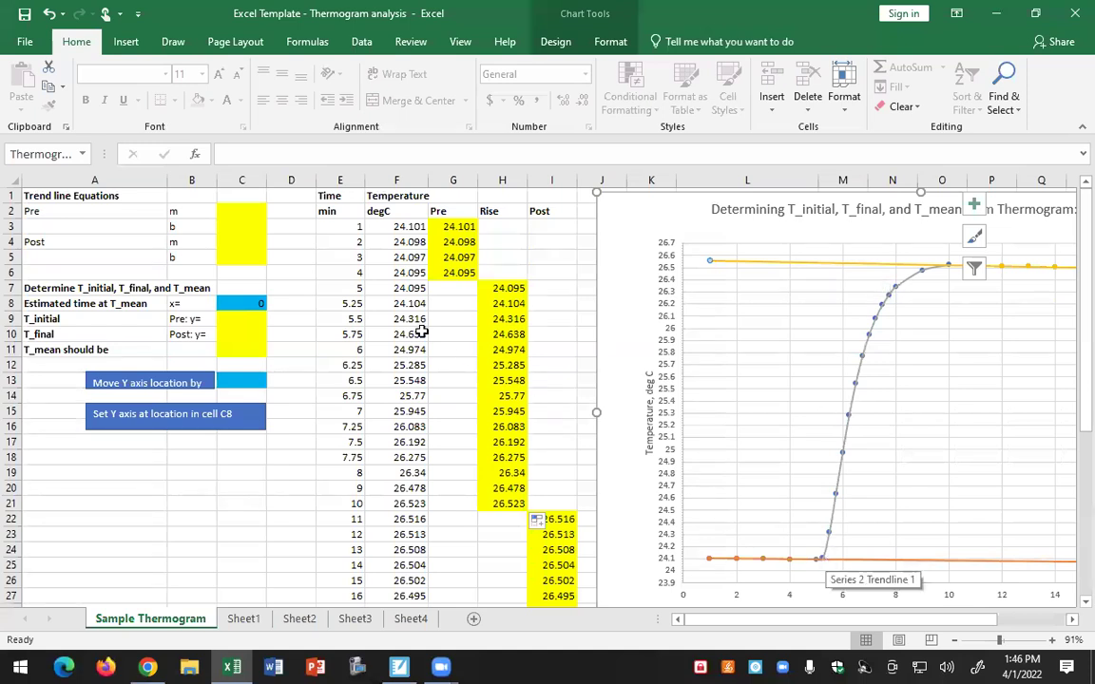
pyautogui.moveTo(238, 213); pyautogui.dragTo(240, 225)
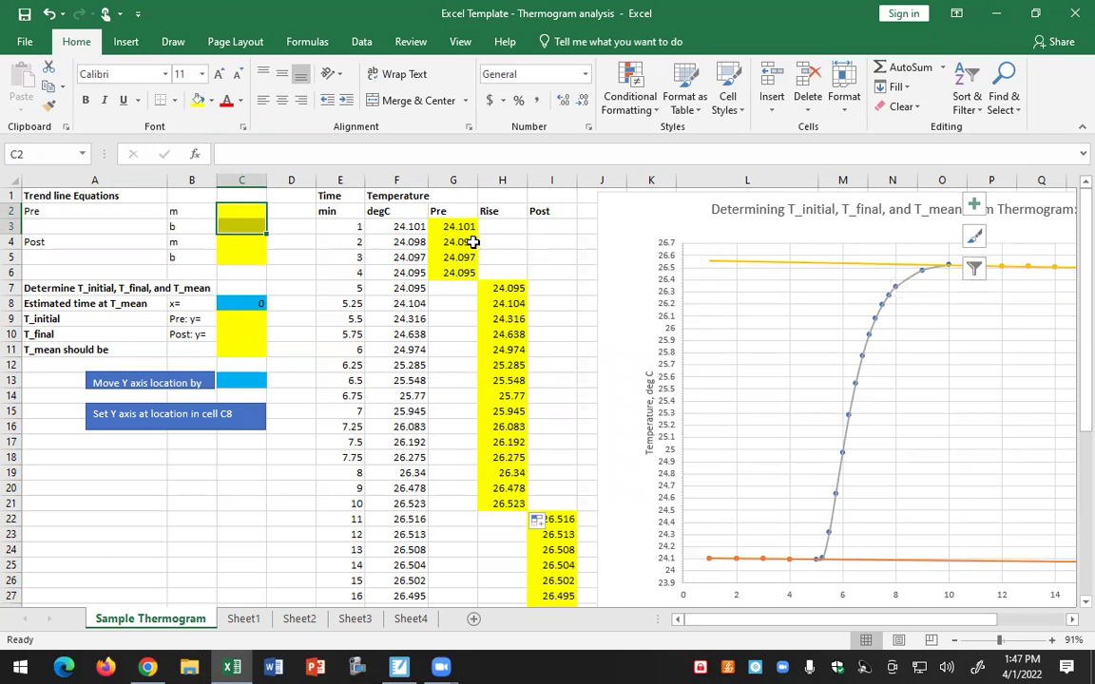
pyautogui.click(247, 213)
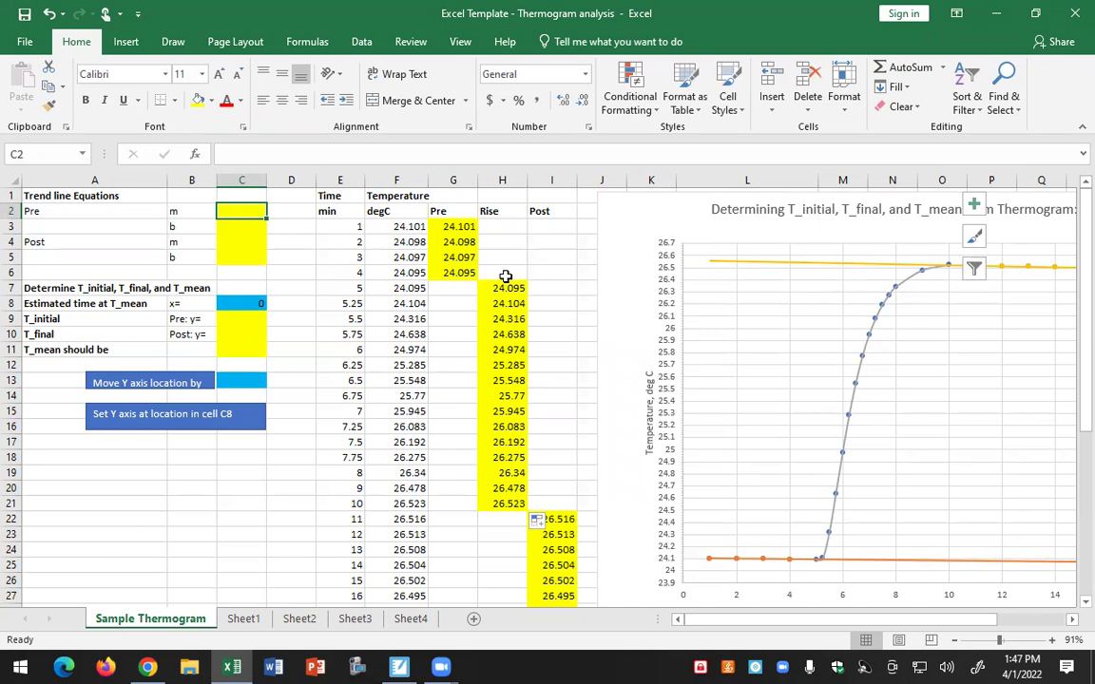
pyautogui.click(855, 567)
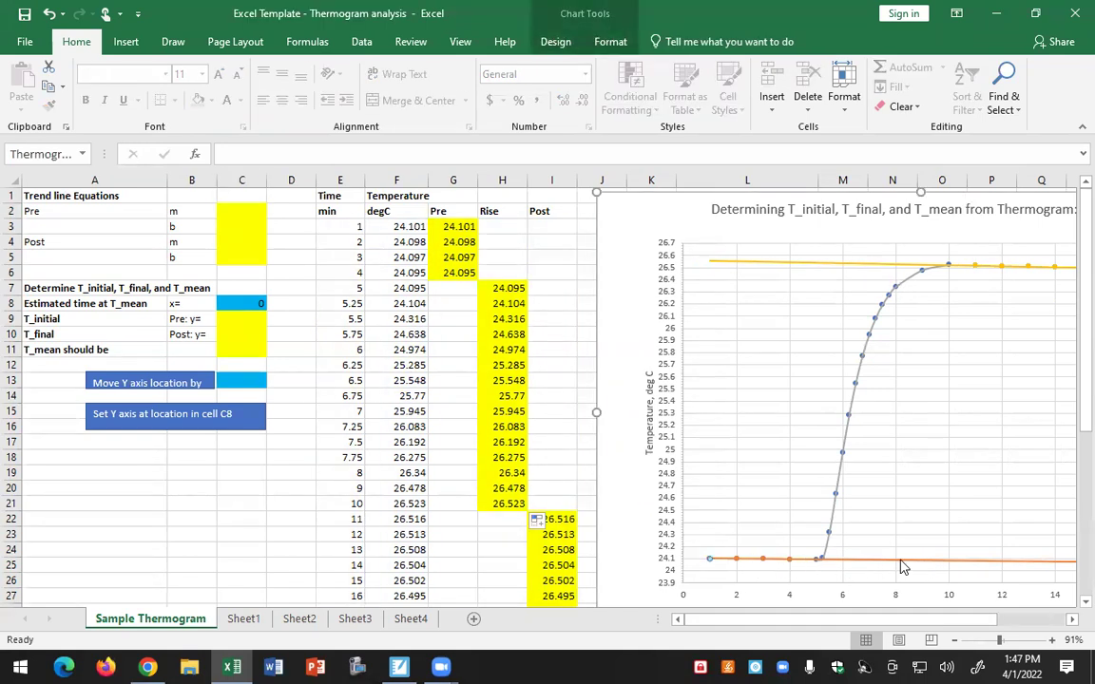
# - Enter the formula =SLOPE(G3:G6,E3:E6) in C2 for the slope m of the Pre trendline
pyautogui.click(246, 216)
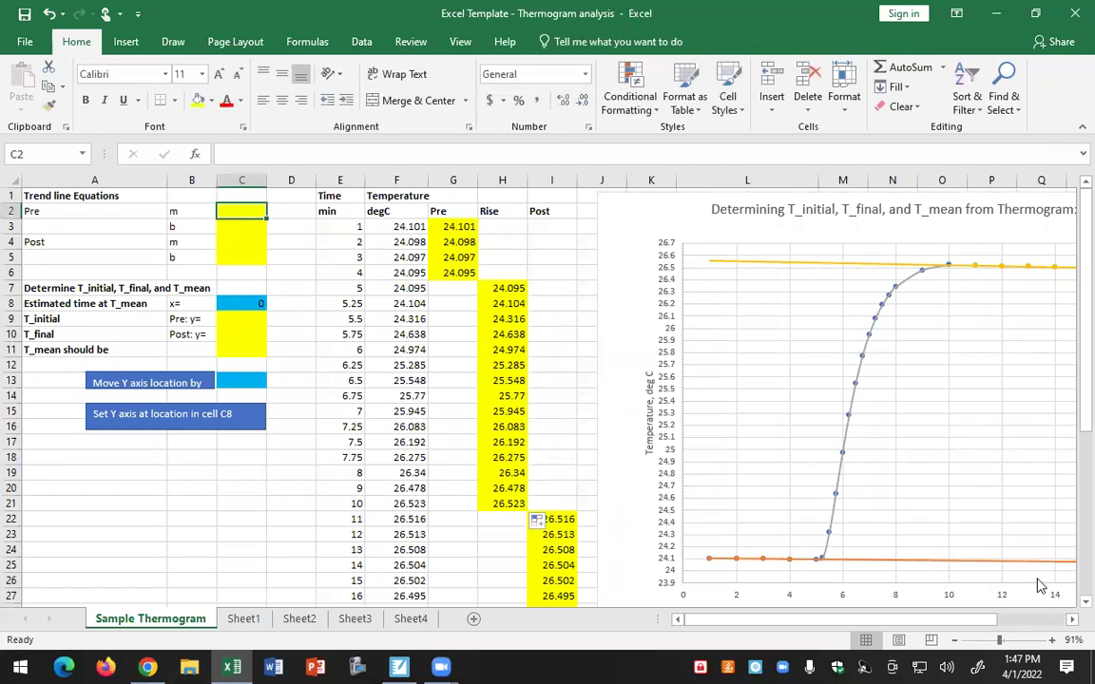
pyautogui.click(1052, 639)
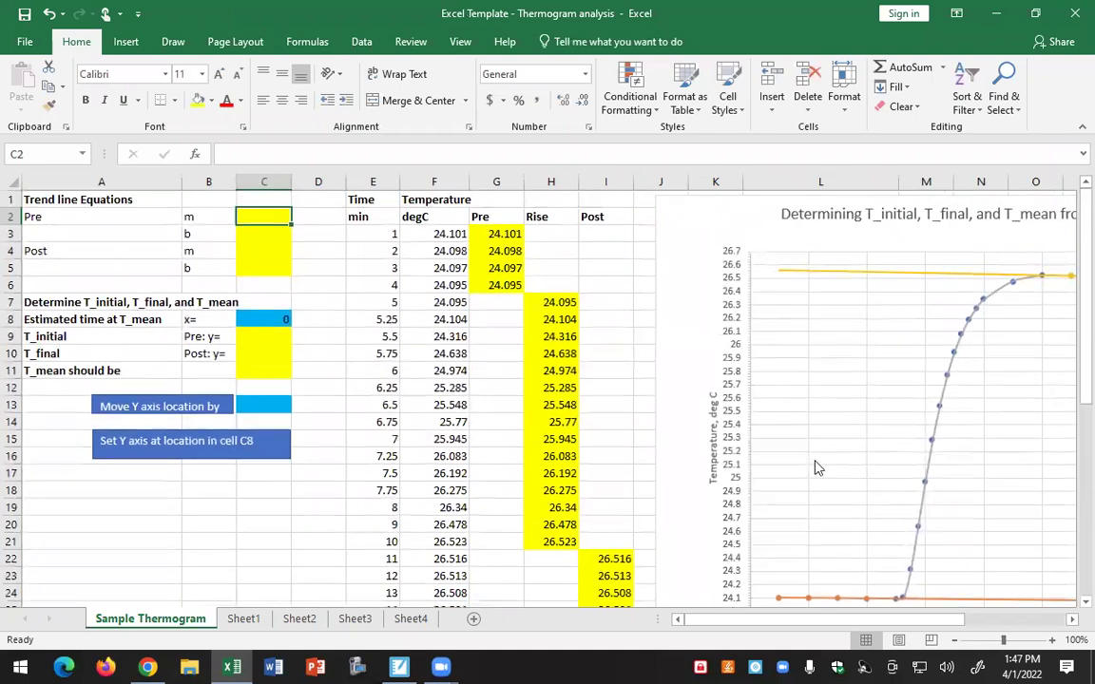
pyautogui.write('=SLOPE(')
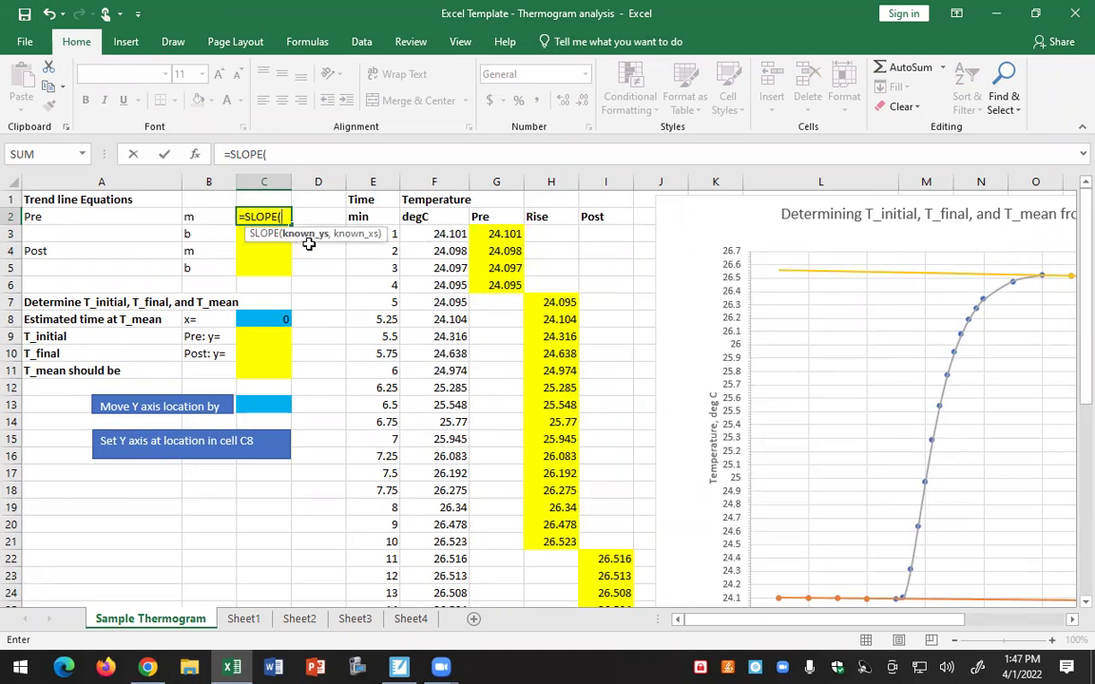
pyautogui.moveTo(494, 235); pyautogui.dragTo(498, 284)
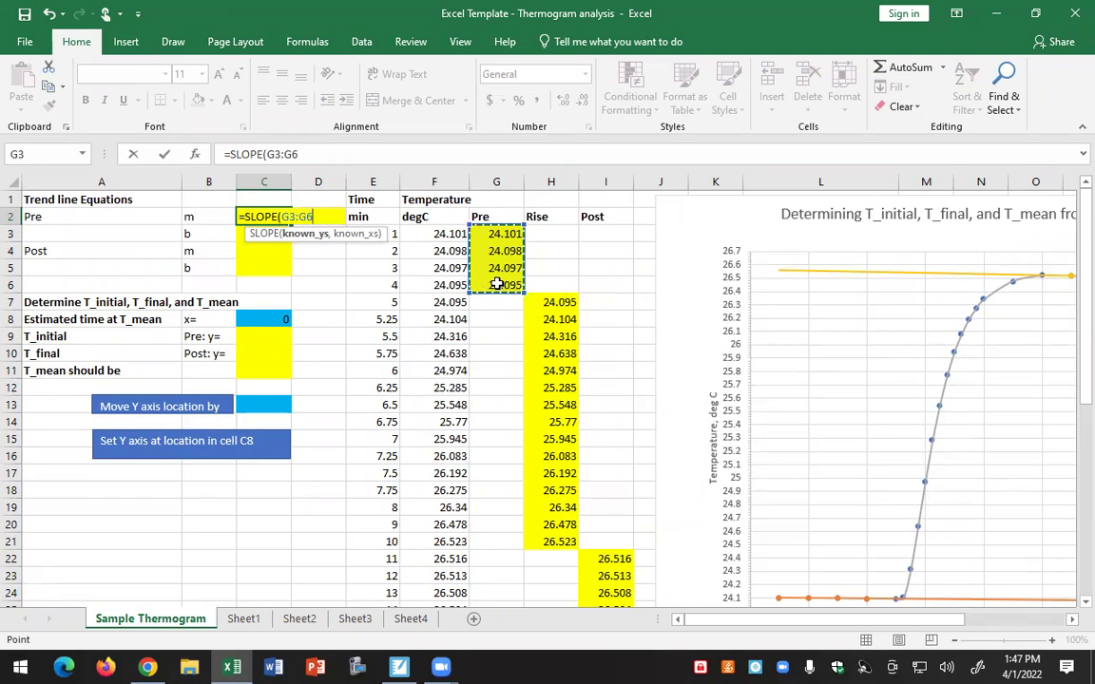
pyautogui.write(',')
pyautogui.moveTo(393, 237); pyautogui.dragTo(384, 284)
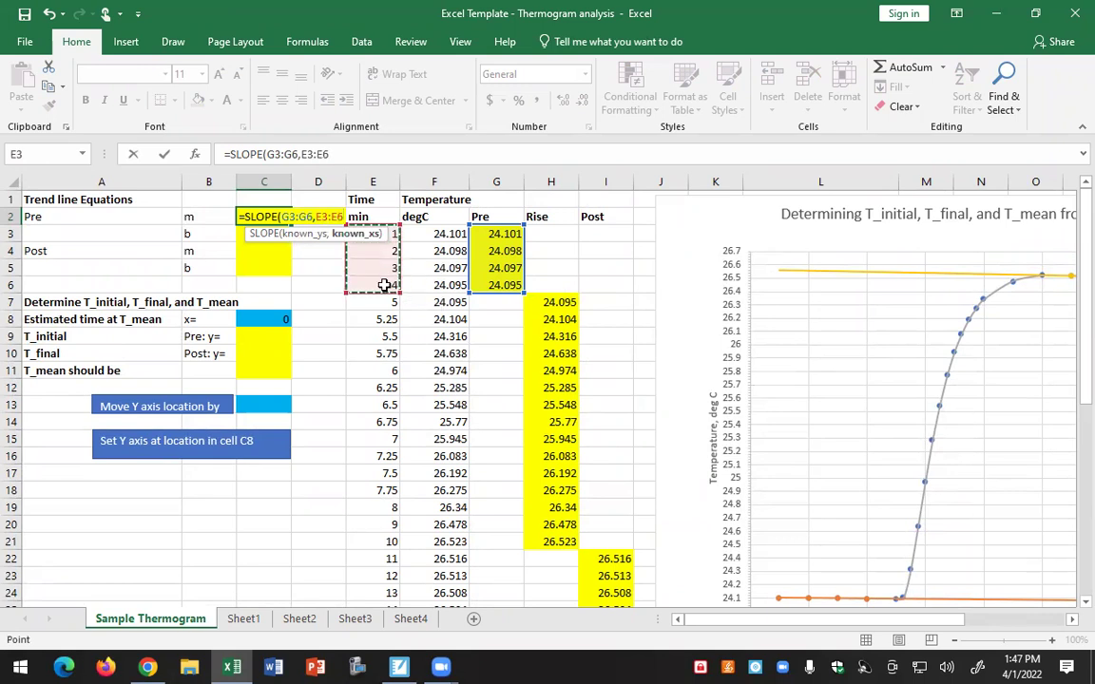
pyautogui.write(')')
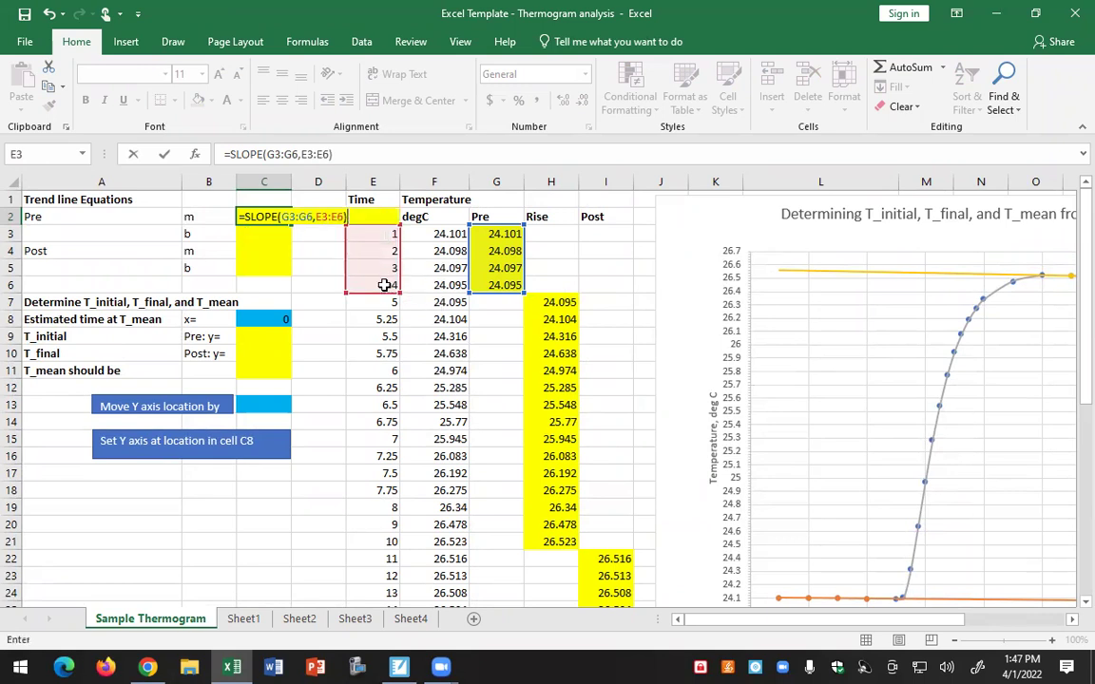
pyautogui.press('Return')
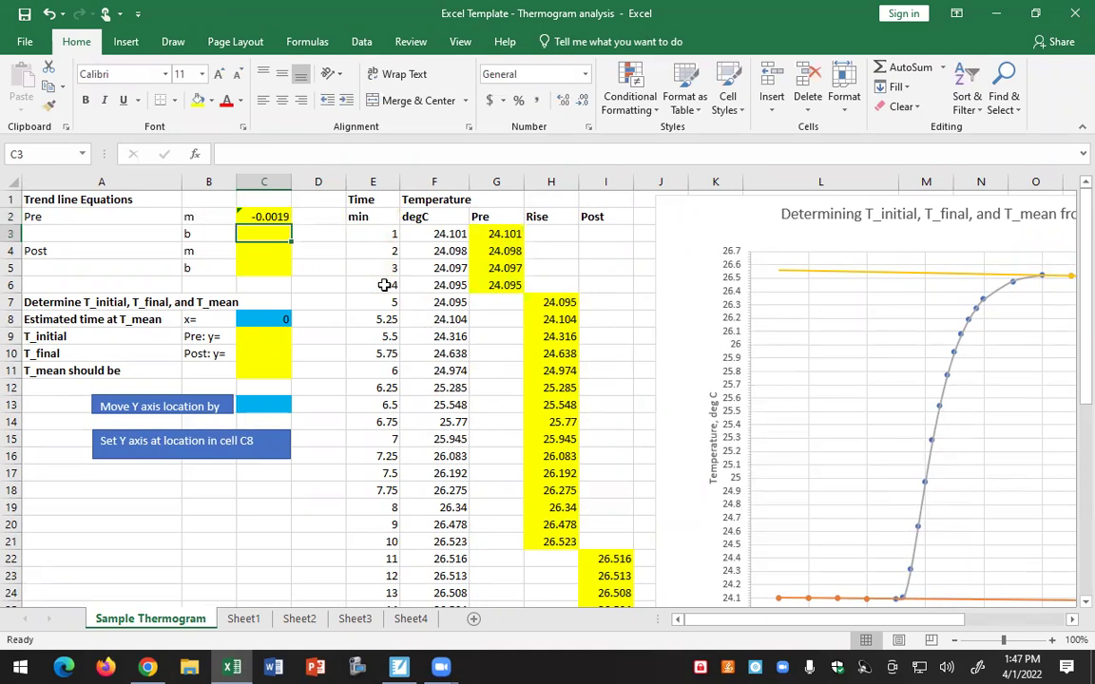
# - Enter the formula =INTERCEPT(G3:G6,E3:E6) in C3 for the intercept b of the Pre trendline
pyautogui.write('=')
pyautogui.write('omt')
pyautogui.write('e')
pyautogui.press('BackSpace')
pyautogui.press('BackSpace')
pyautogui.press('BackSpace')
pyautogui.press('BackSpace')
pyautogui.write('i')
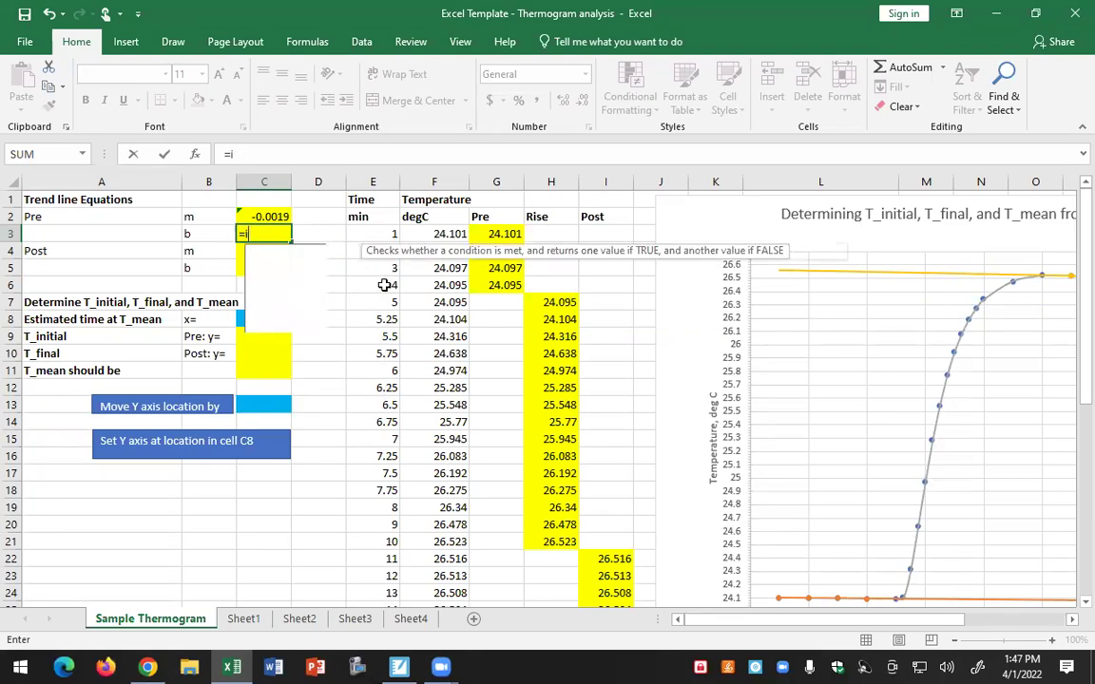
pyautogui.write('ntercept(')
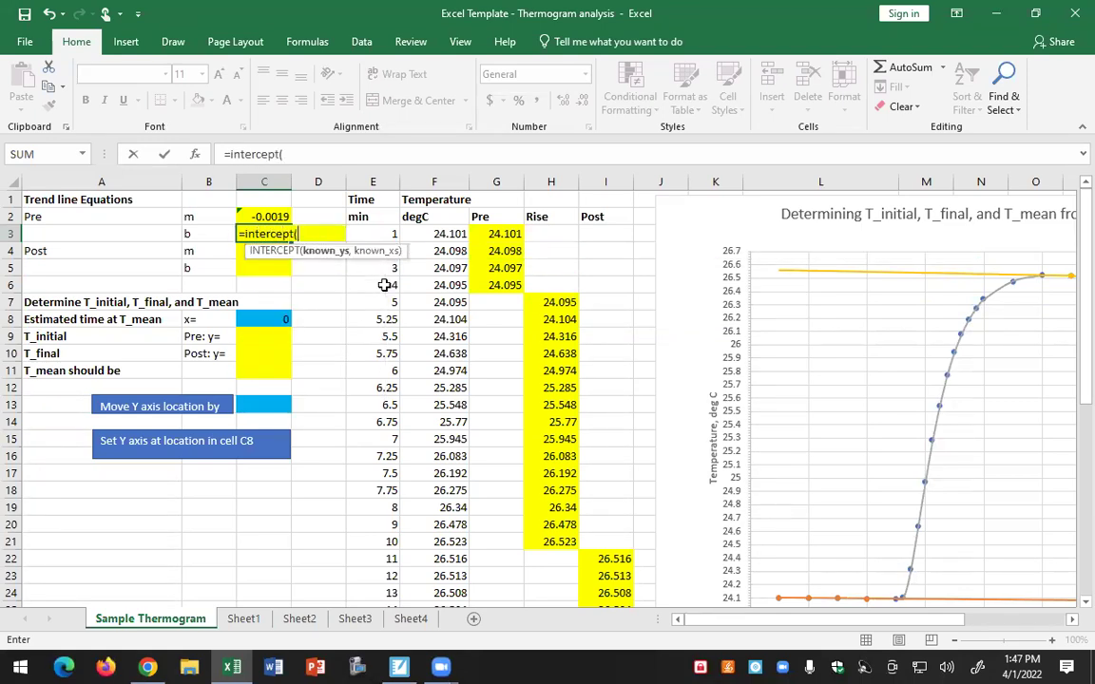
pyautogui.moveTo(503, 234); pyautogui.dragTo(501, 283)
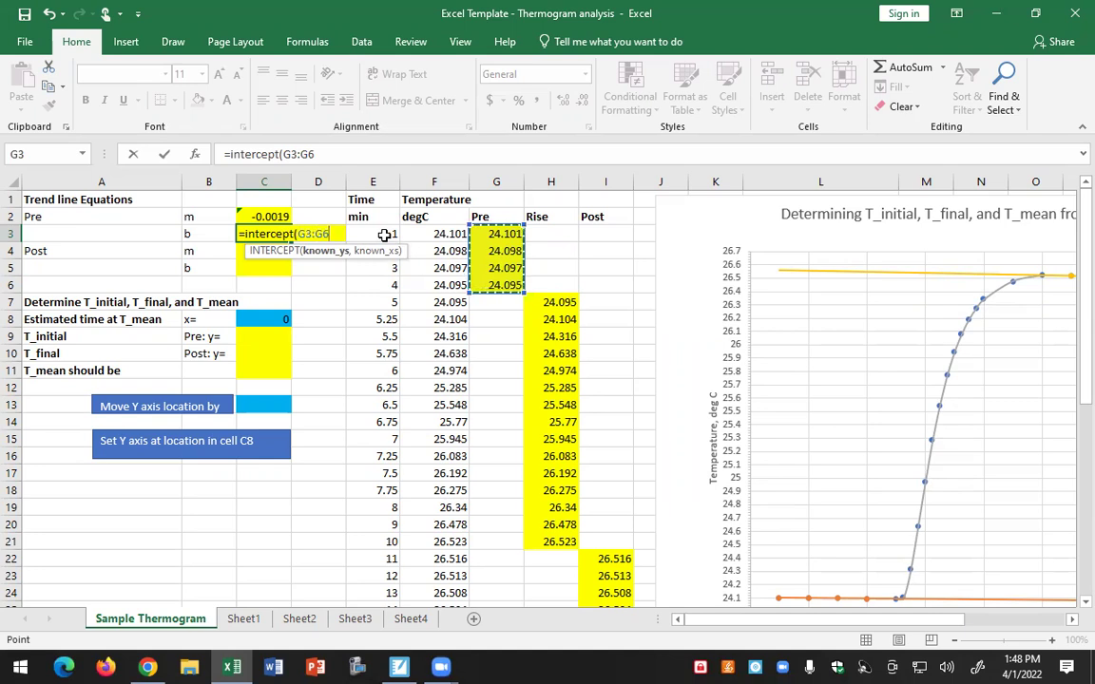
pyautogui.write(',')
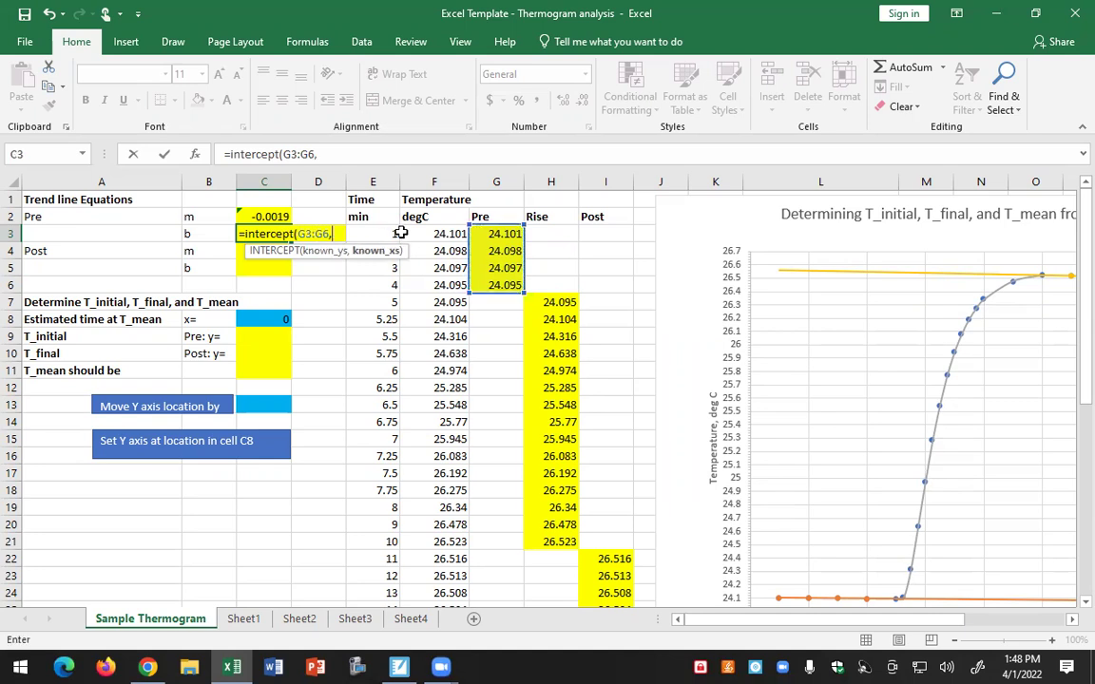
pyautogui.moveTo(384, 235); pyautogui.dragTo(389, 287)
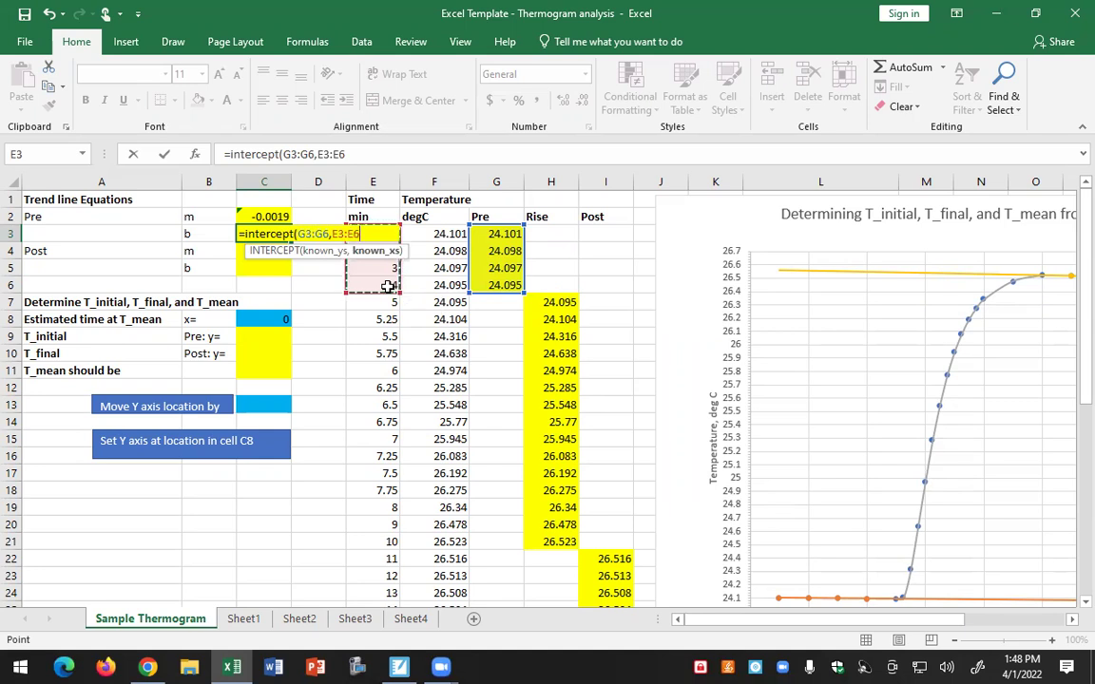
pyautogui.write(')')
pyautogui.press('Return')
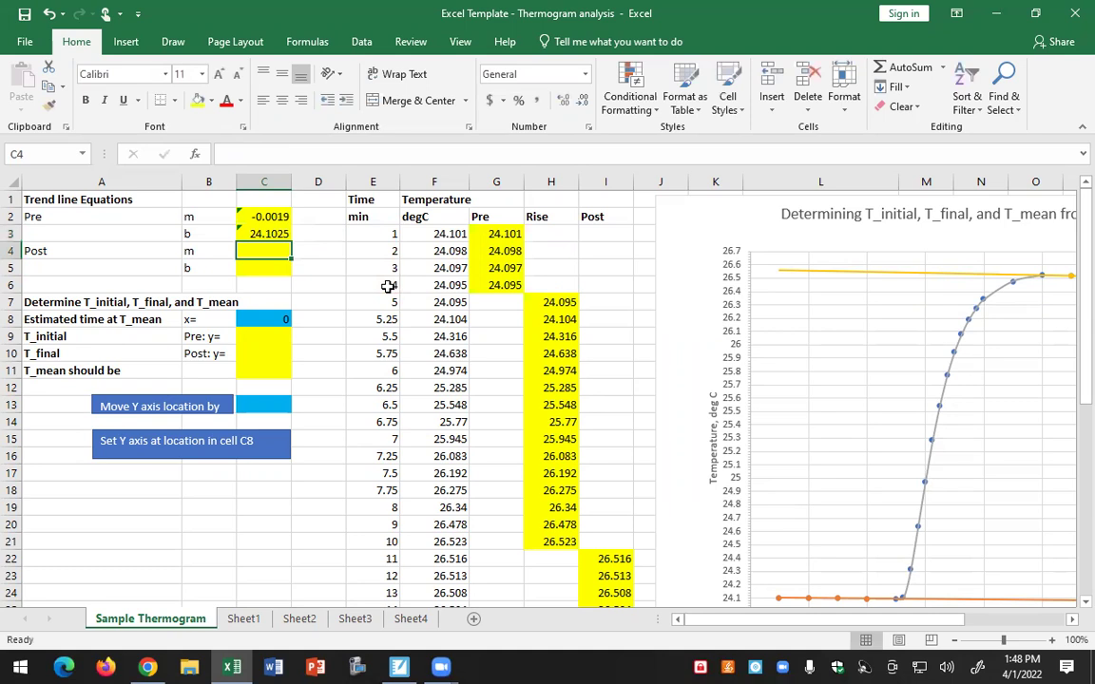
# - Highlight the post-period data in rows 22 through 29, from the Temperature column to the Post column (F22:I29)
pyautogui.moveTo(852, 619); pyautogui.dragTo(941, 619)
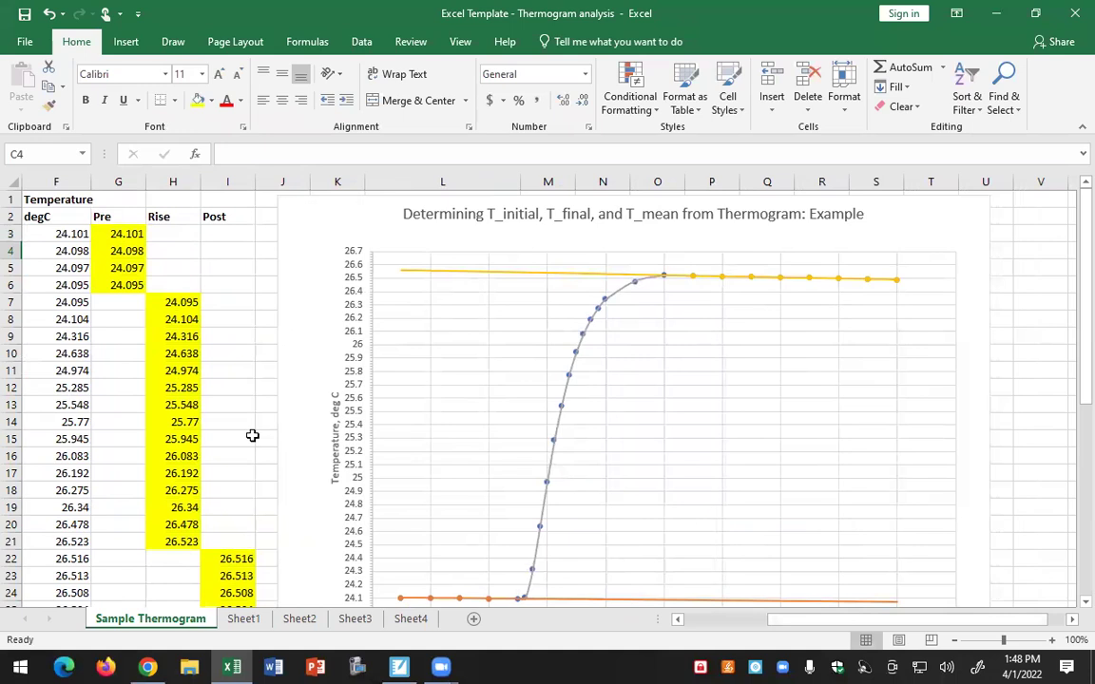
pyautogui.scroll(-4, 252, 435)
pyautogui.moveTo(76, 353); pyautogui.dragTo(217, 478)
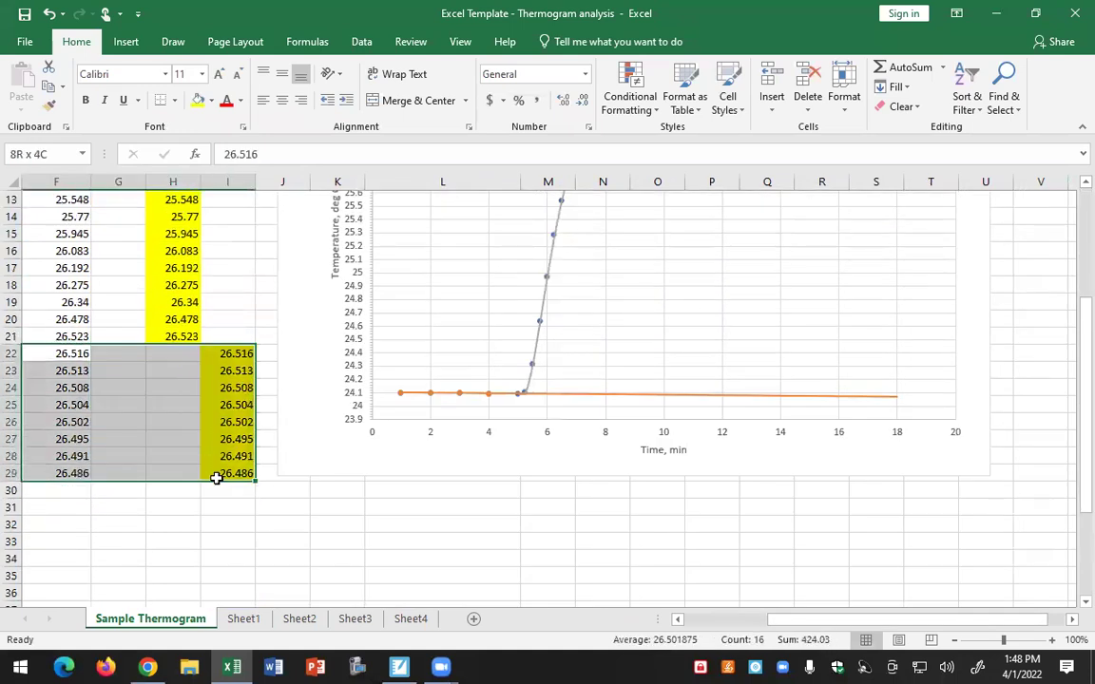
# - Highlight the Post temperatures in I22:I29 as the y-values for the Post trendline
pyautogui.moveTo(217, 479); pyautogui.dragTo(217, 475)
pyautogui.click(232, 358)
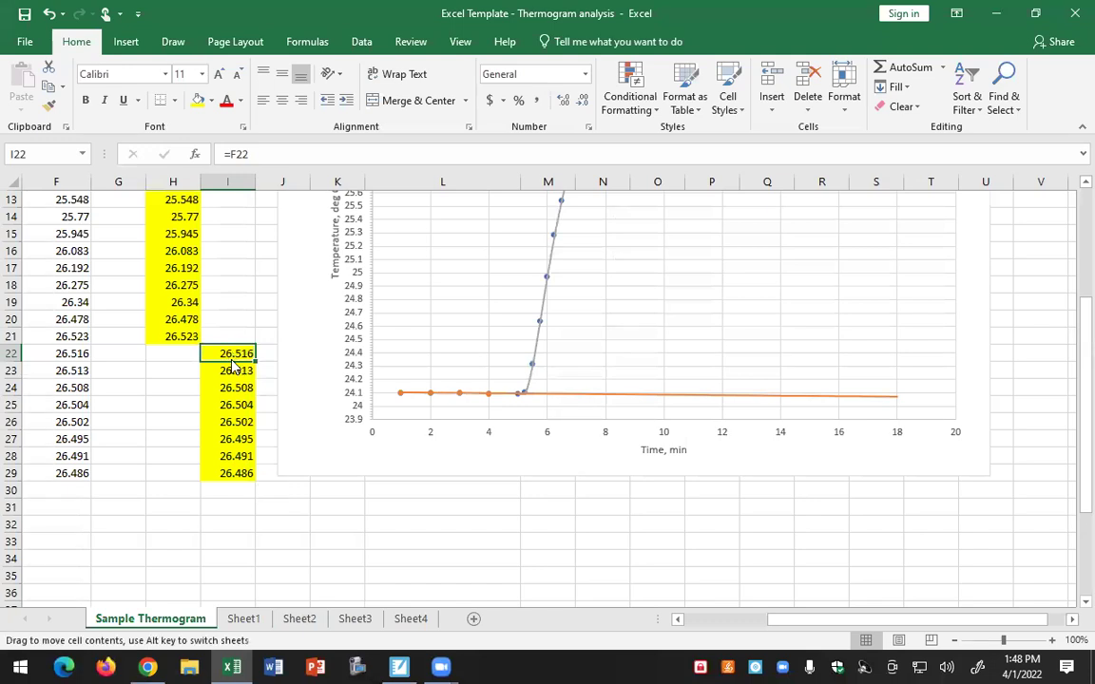
pyautogui.moveTo(232, 357); pyautogui.dragTo(232, 471)
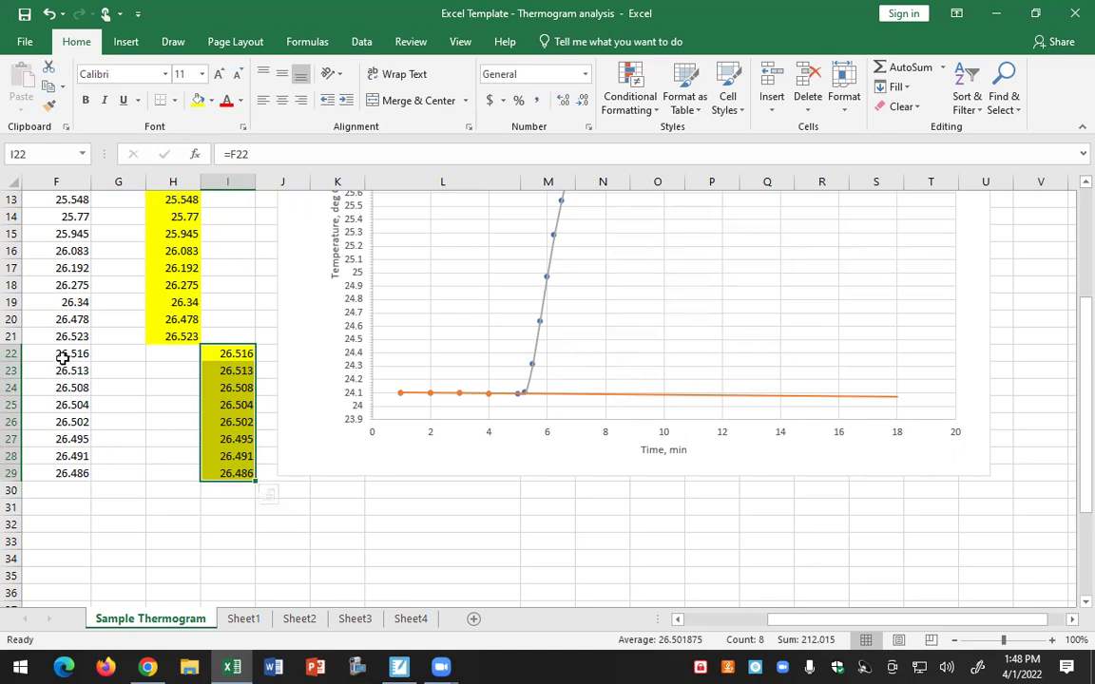
# - Enter the formula =SLOPE(I22:I29,E22:E29) in C4 for the slope m of the Post trendline
pyautogui.moveTo(831, 619); pyautogui.dragTo(681, 608)
pyautogui.scroll(4, 305, 380)
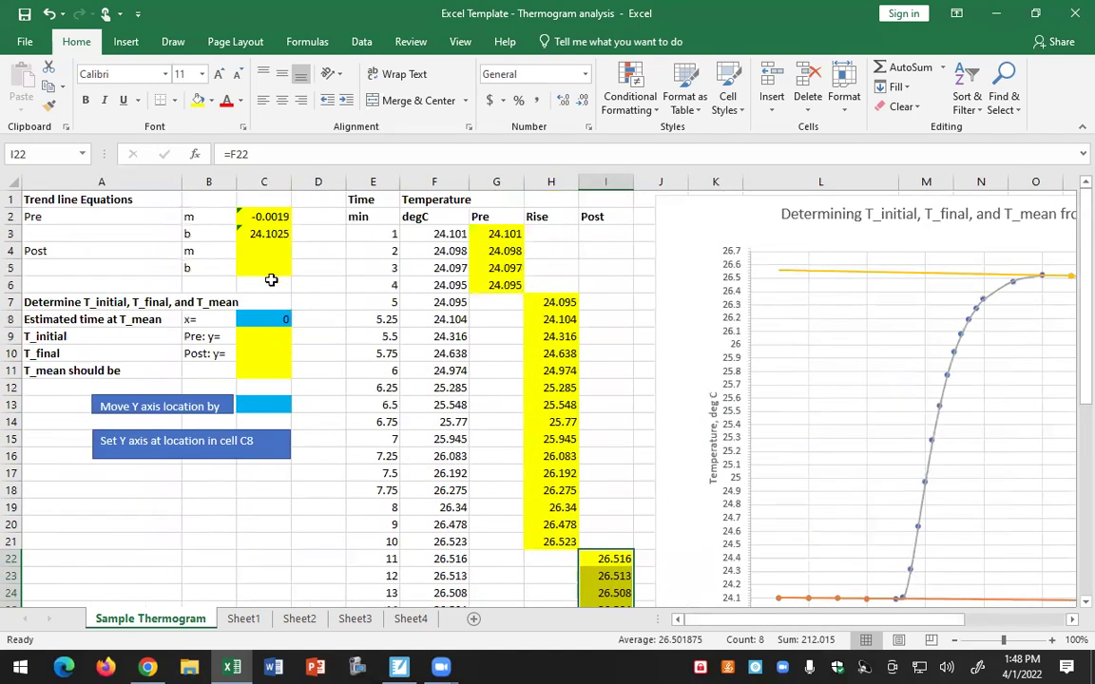
pyautogui.click(269, 254)
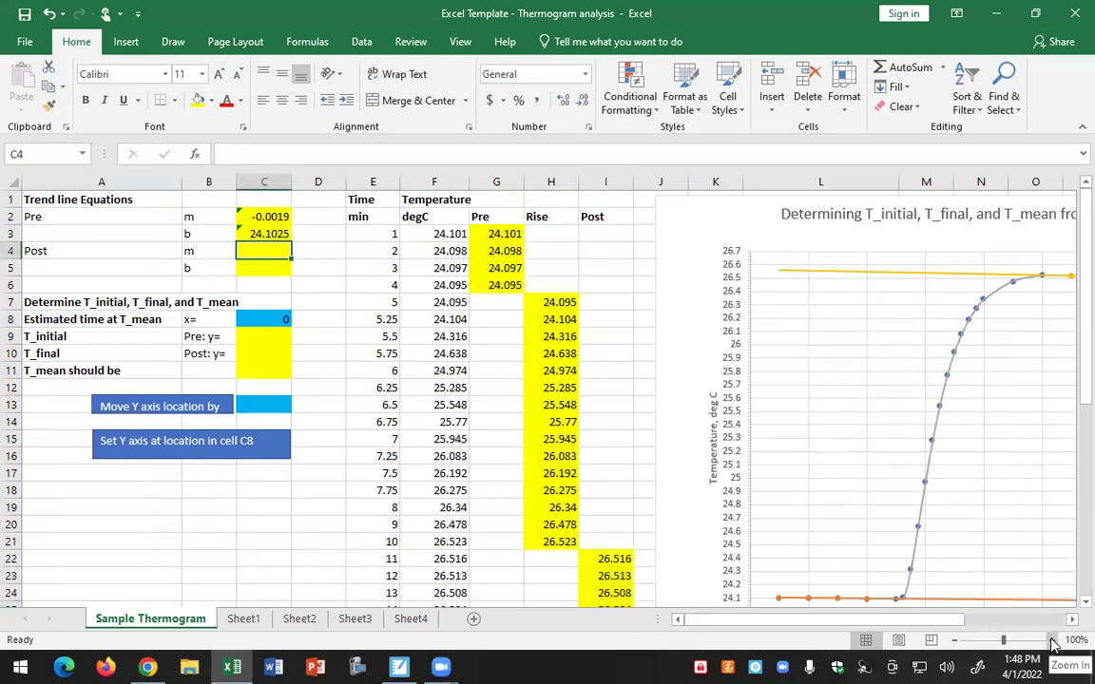
pyautogui.write('=slope(')
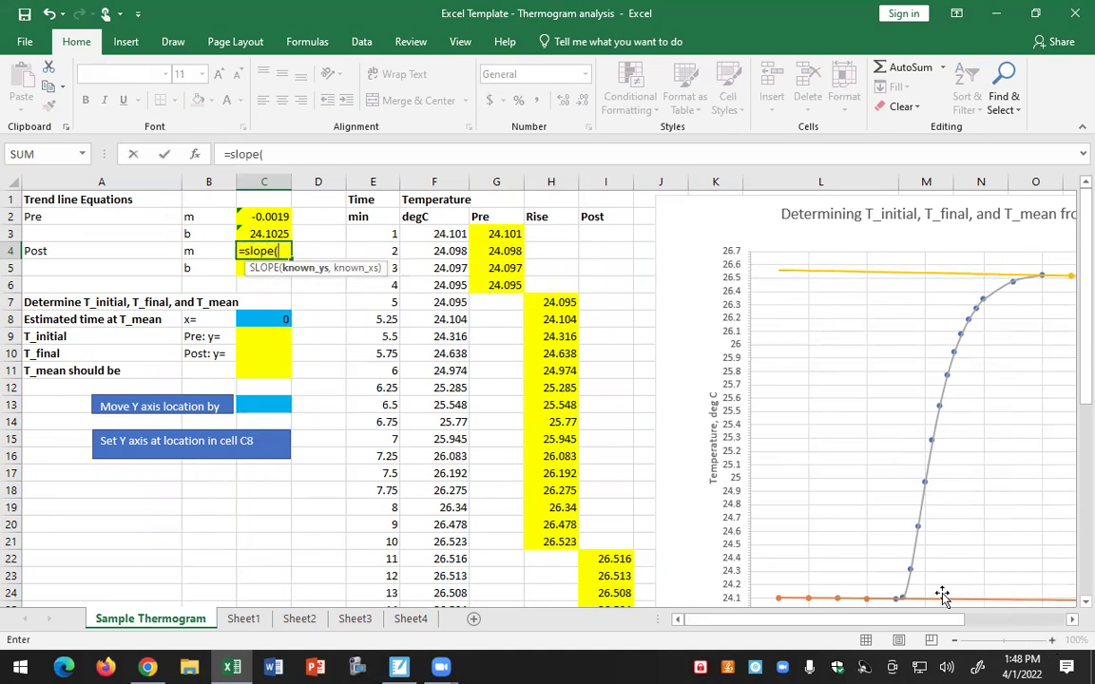
pyautogui.scroll(-3, 741, 536)
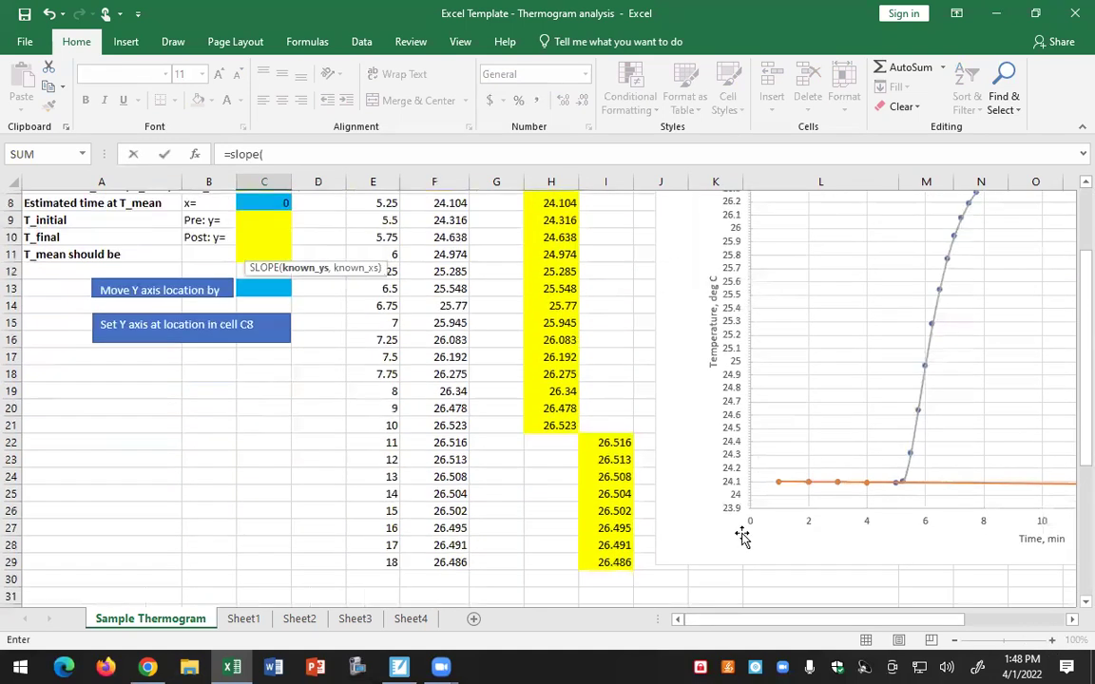
pyautogui.moveTo(609, 406); pyautogui.dragTo(621, 518)
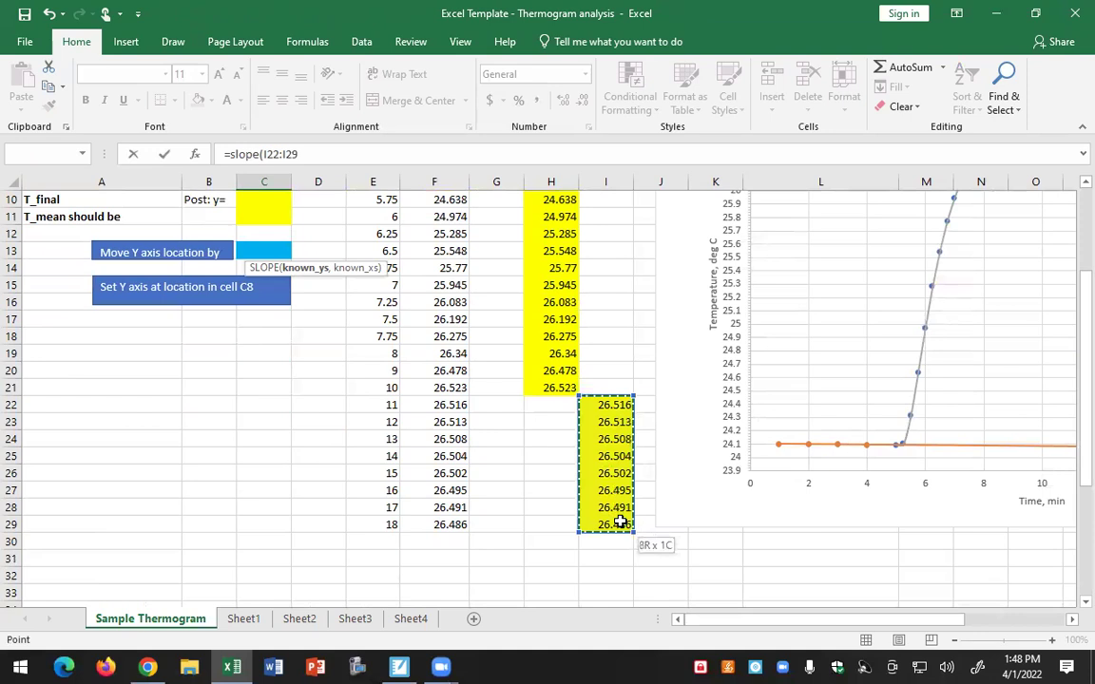
pyautogui.scroll(2, 732, 521)
pyautogui.scroll(1, 732, 521)
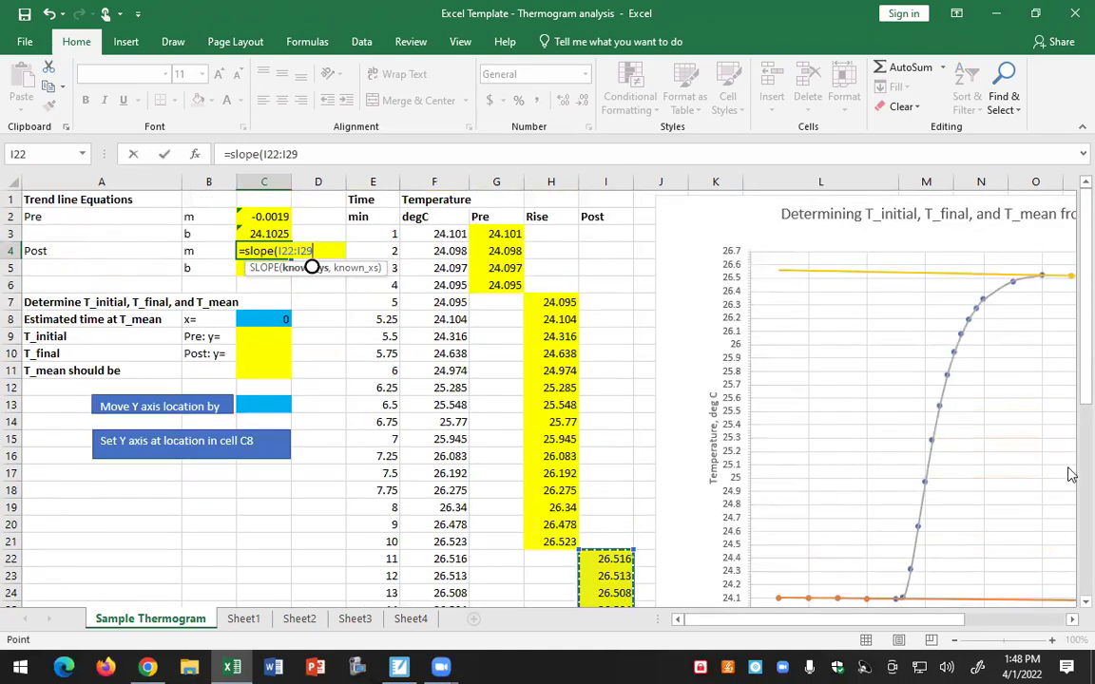
pyautogui.write(',')
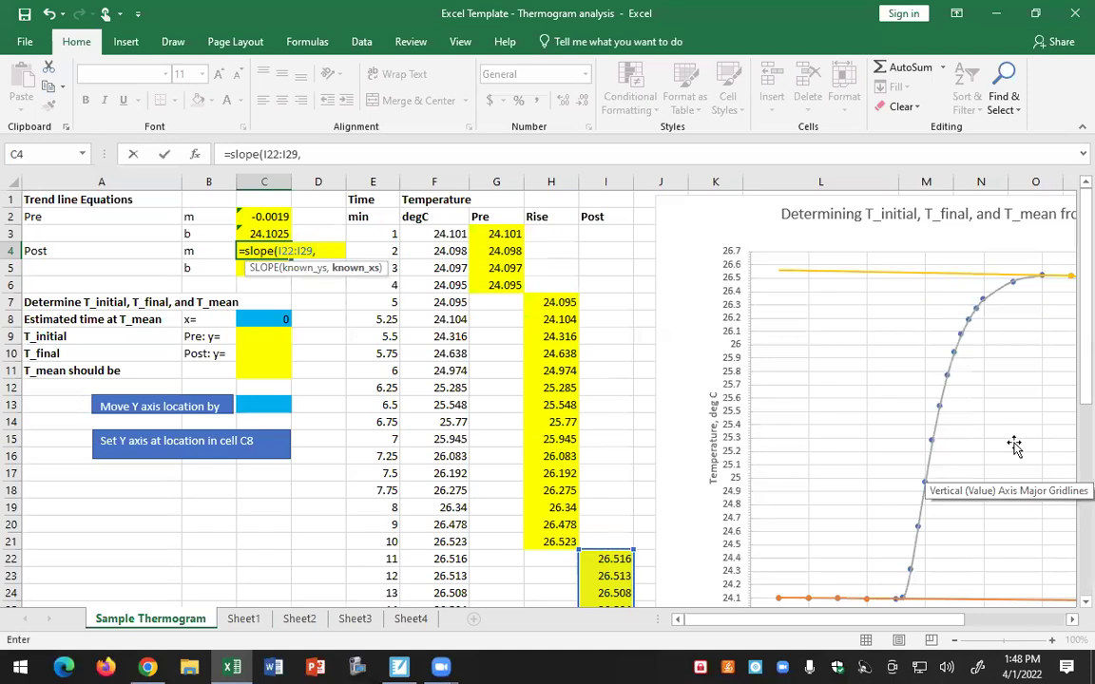
pyautogui.scroll(-1, 603, 457)
pyautogui.scroll(-3, 603, 457)
pyautogui.moveTo(384, 408); pyautogui.dragTo(391, 521)
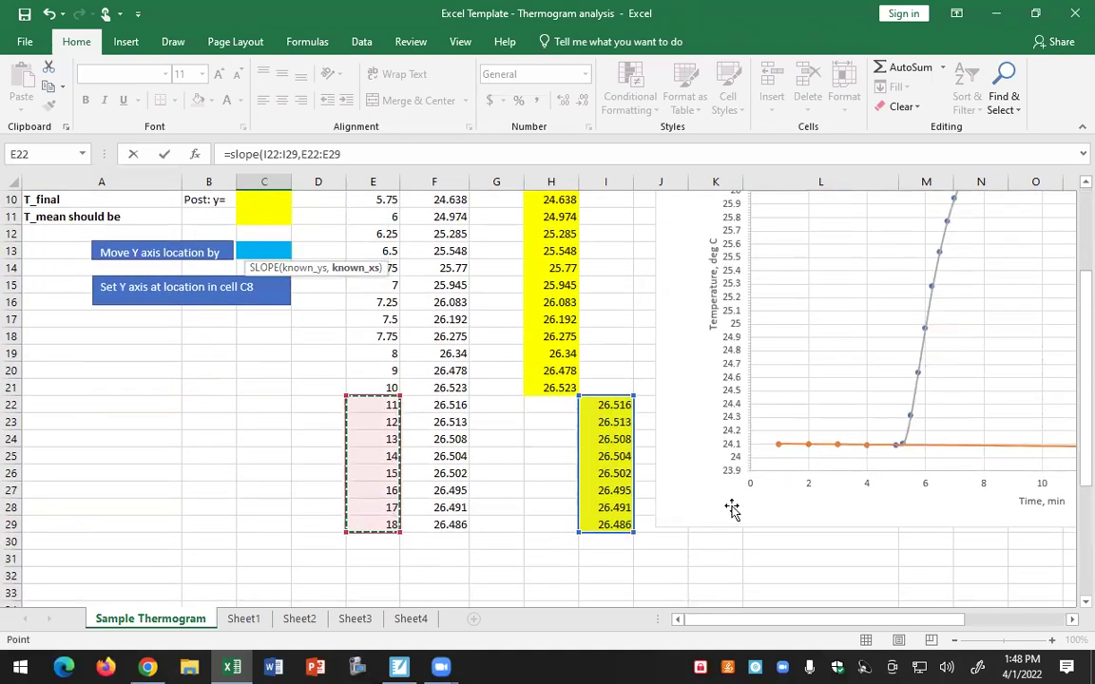
pyautogui.write(')')
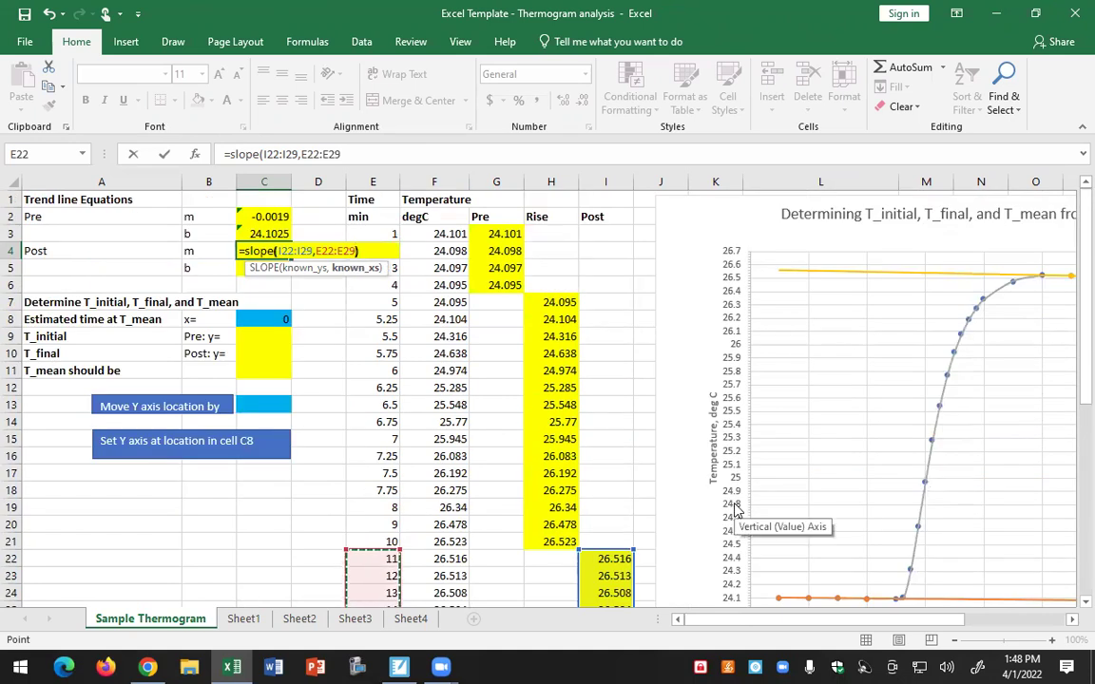
pyautogui.press('Return')
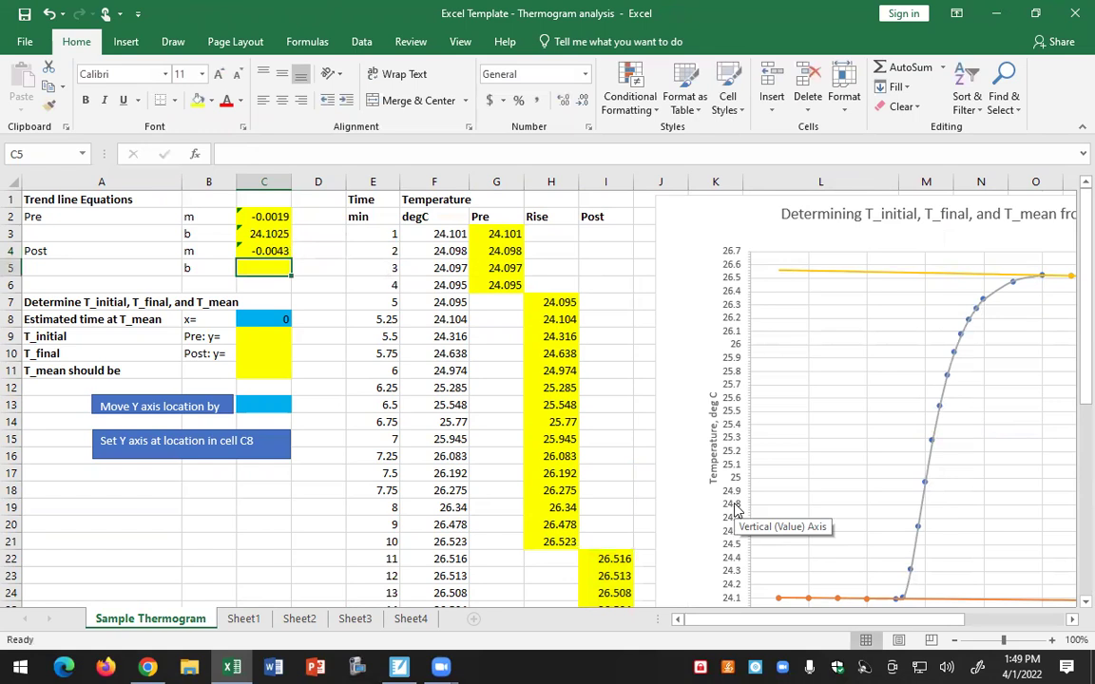
# - Review which cell ranges the Post slope formula in C4 refers to, without changing it
pyautogui.press('Up')
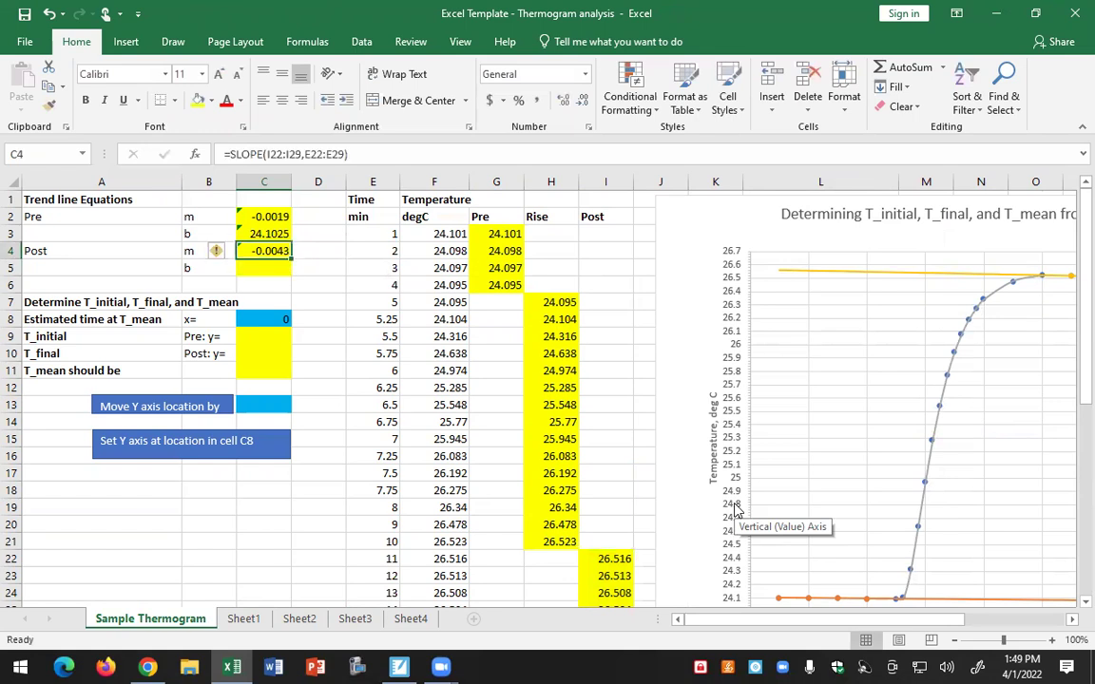
pyautogui.press('F2')
pyautogui.press('Escape')
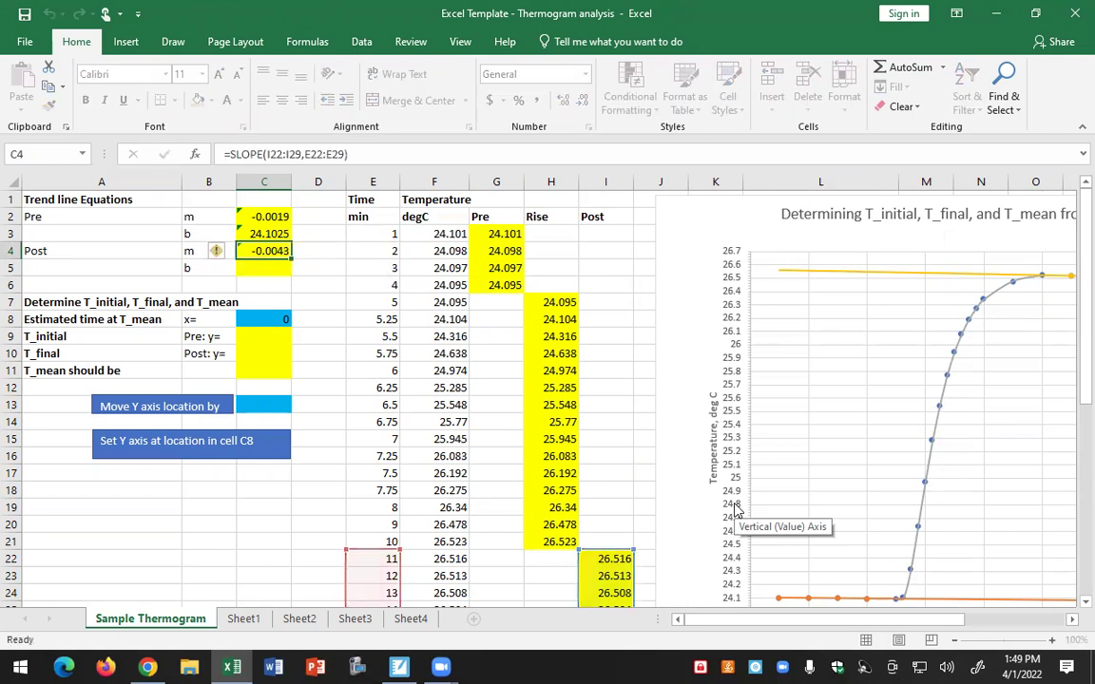
# - Enter the formula =INTERCEPT(I22:I29,E22:E29) in C5 for the intercept b of the Post trendline
pyautogui.press('Down')
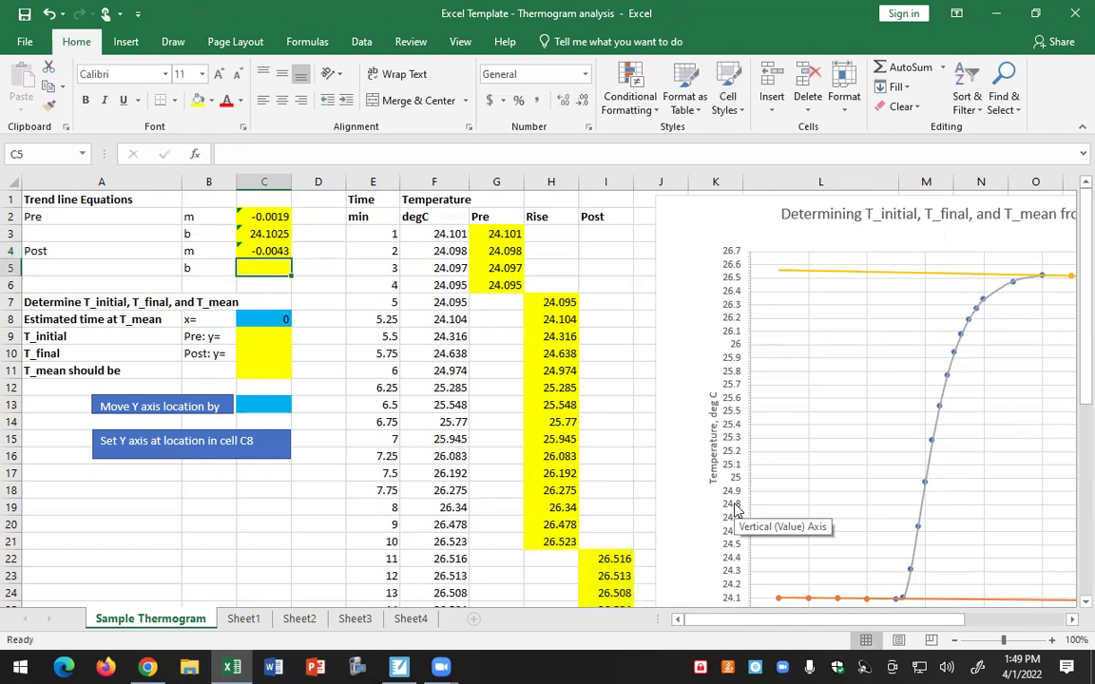
pyautogui.write('=inter')
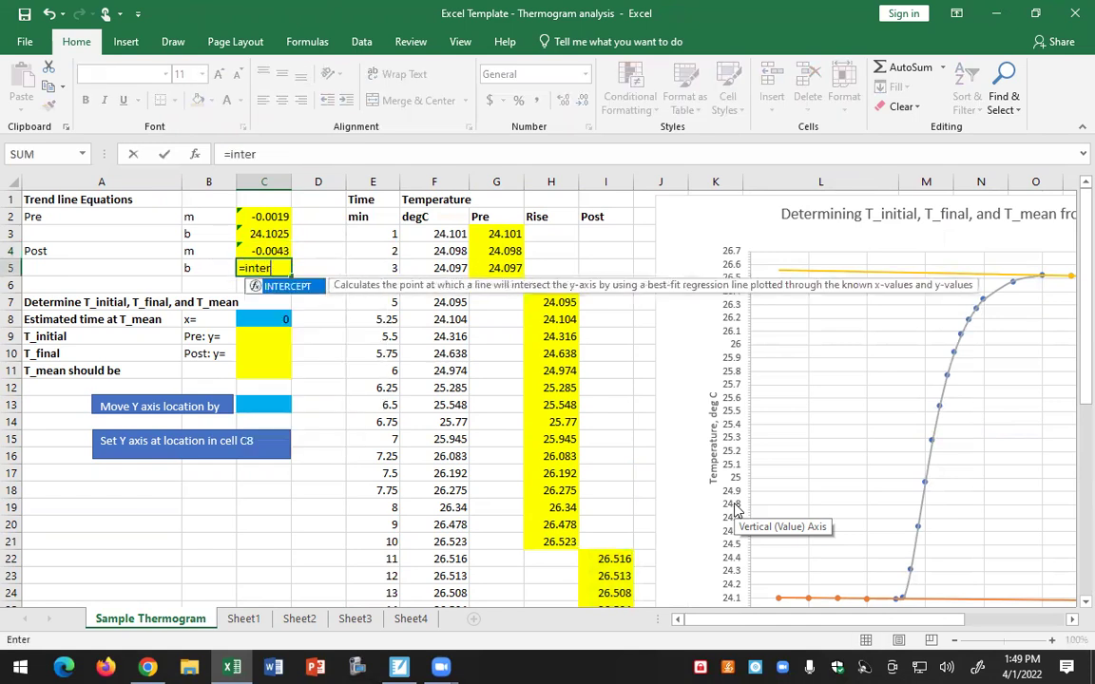
pyautogui.write('cept(')
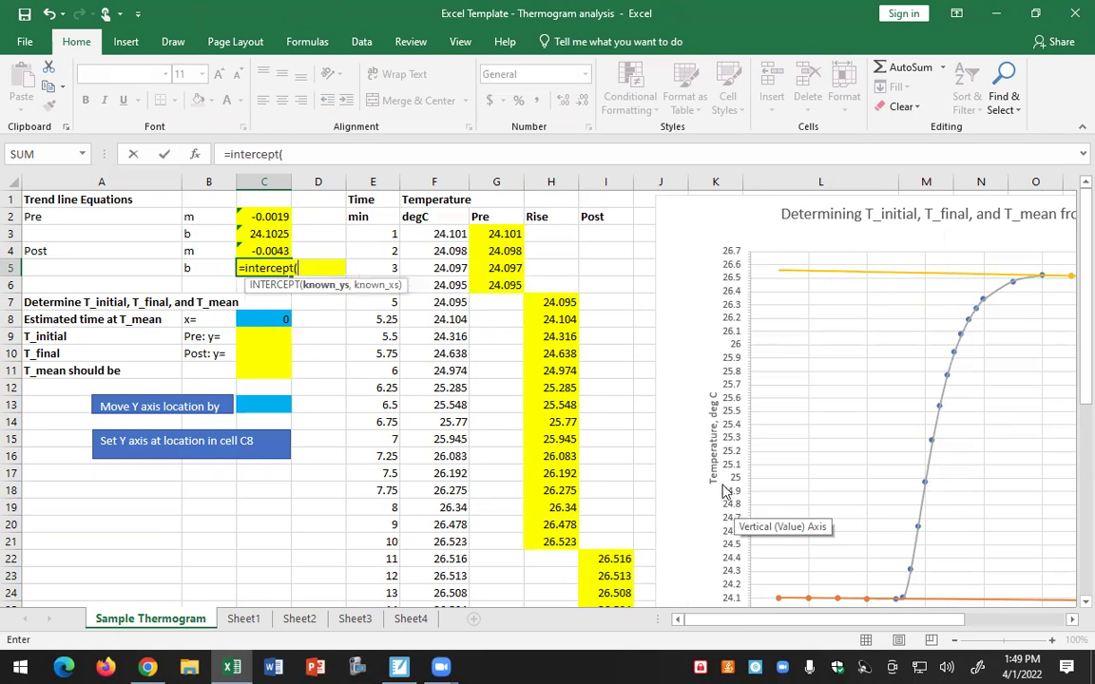
pyautogui.scroll(-2, 723, 476)
pyautogui.moveTo(615, 463); pyautogui.dragTo(603, 572)
pyautogui.write(',')
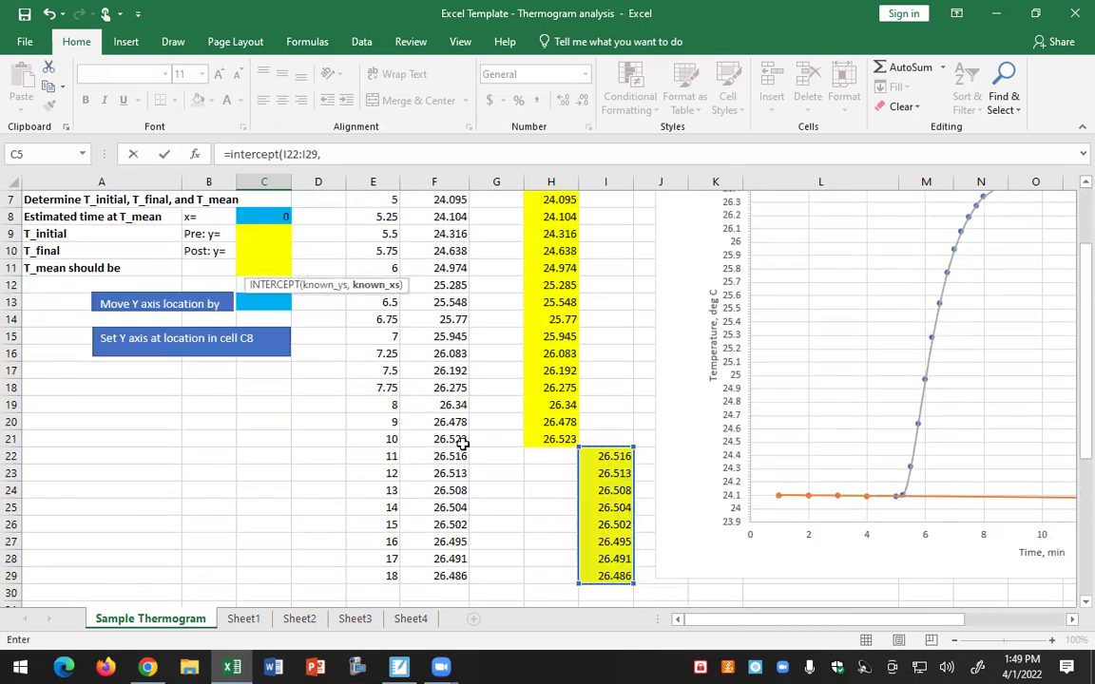
pyautogui.moveTo(390, 456); pyautogui.dragTo(383, 577)
pyautogui.press('Return')
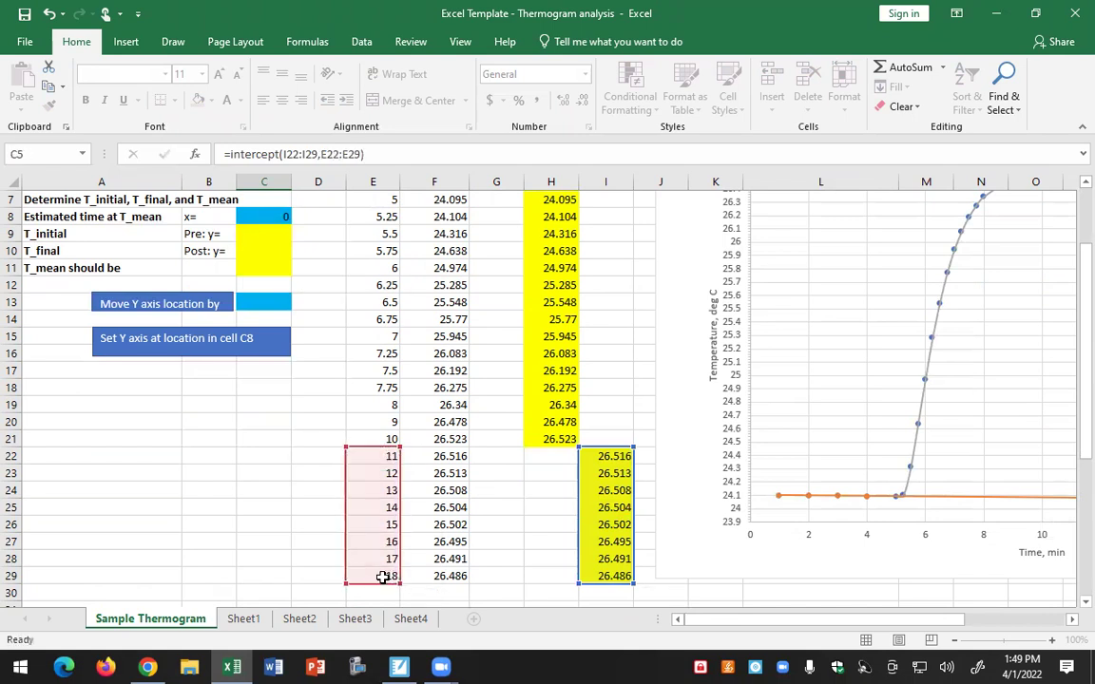
# - Review the trendline formulas in C4, C3 and C2 against the Pre and Post data columns
pyautogui.scroll(2, 242, 488)
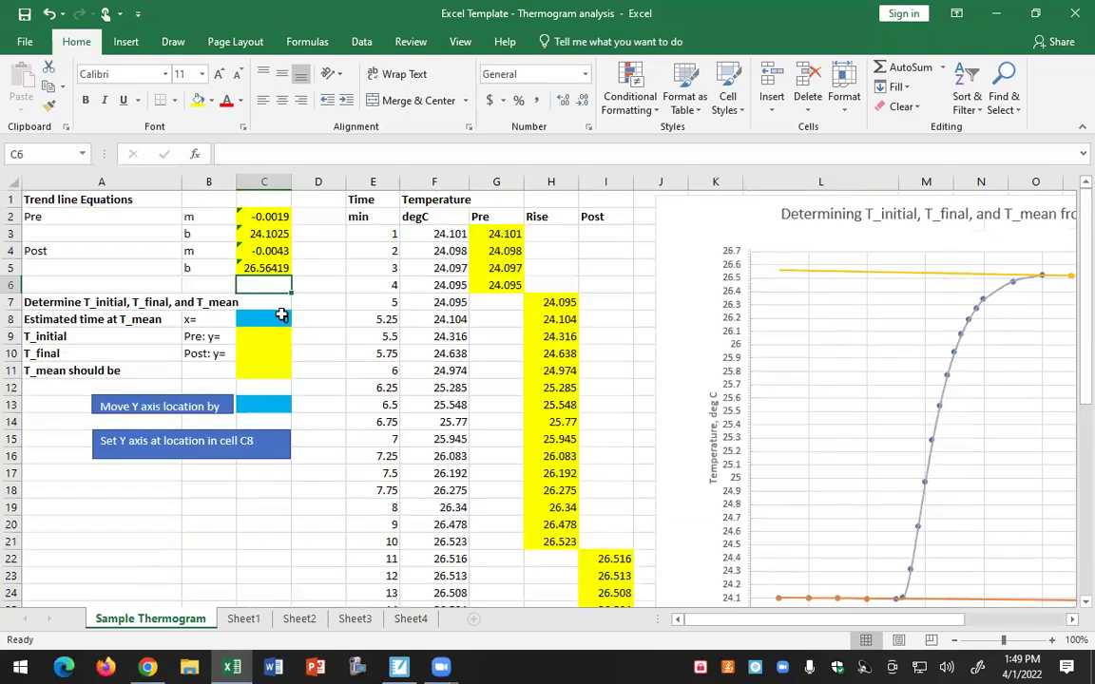
pyautogui.click(272, 249)
pyautogui.click(274, 234)
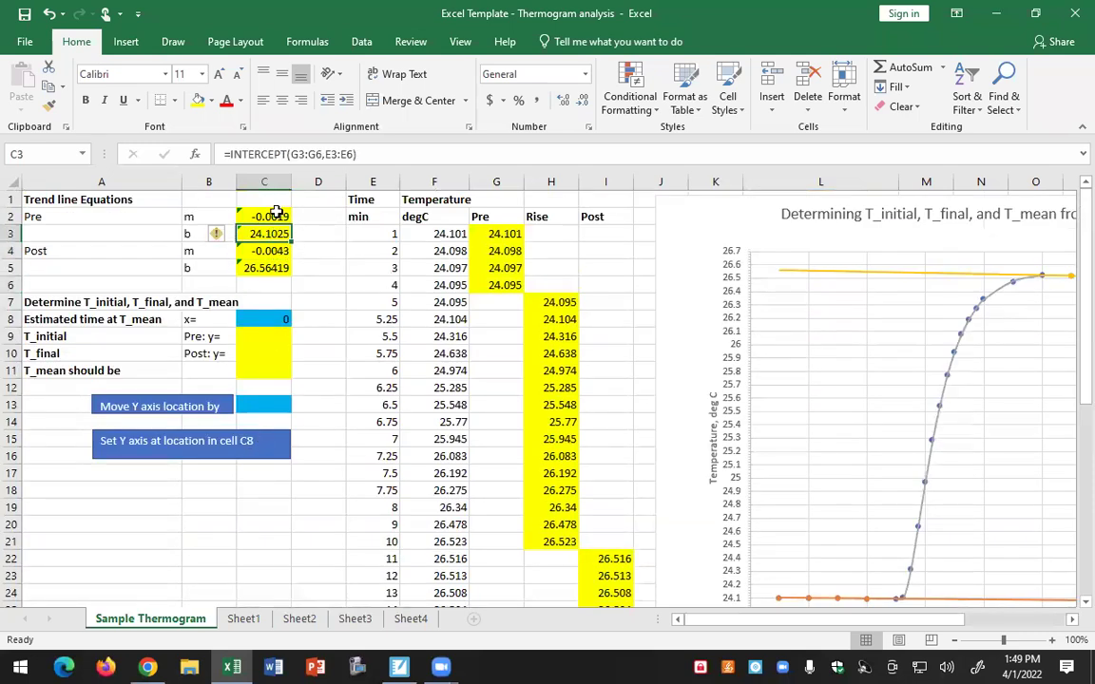
pyautogui.click(274, 217)
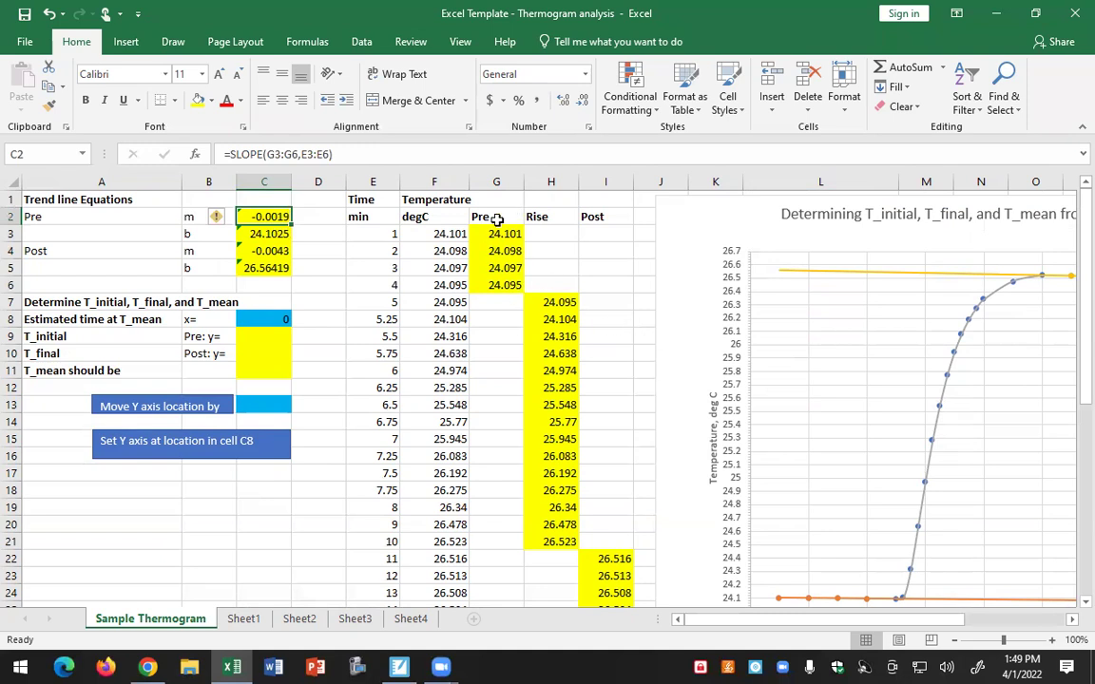
pyautogui.click(339, 342)
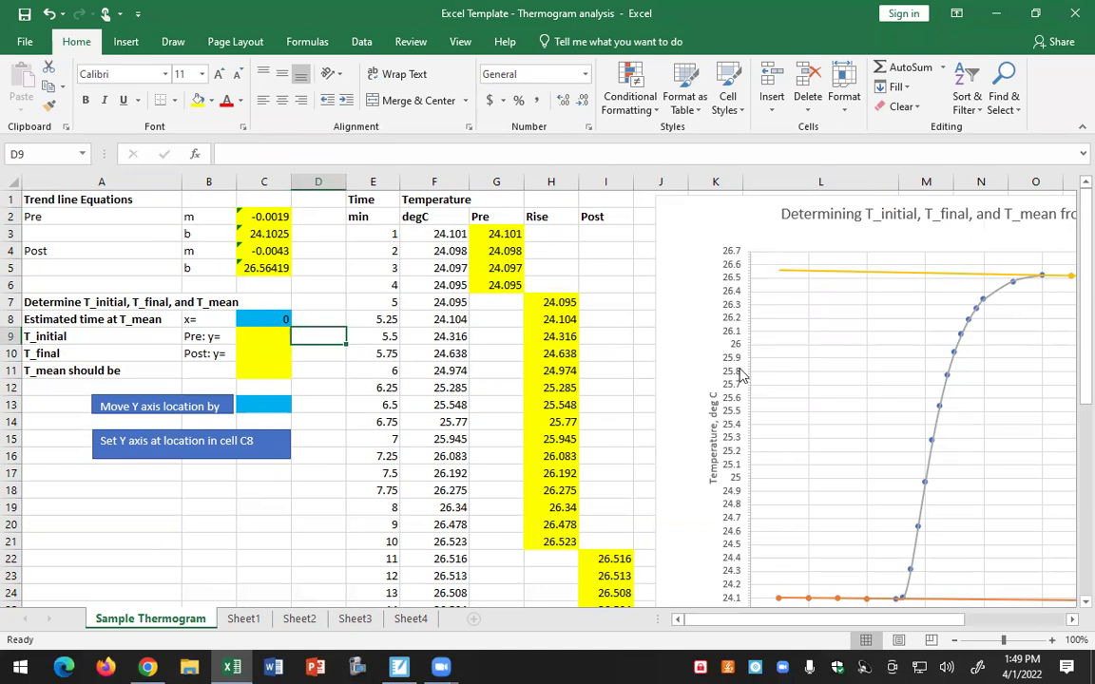
# - Enter 8 in C8 as the estimated time x at T_mean
pyautogui.click(276, 319)
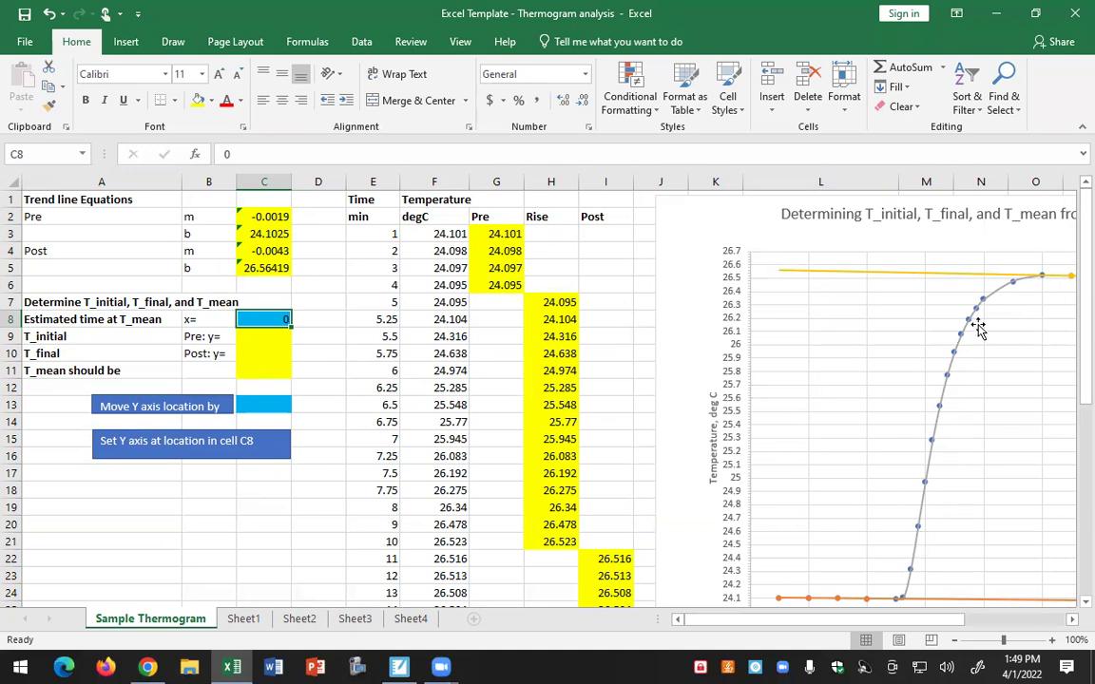
pyautogui.scroll(-2, 951, 447)
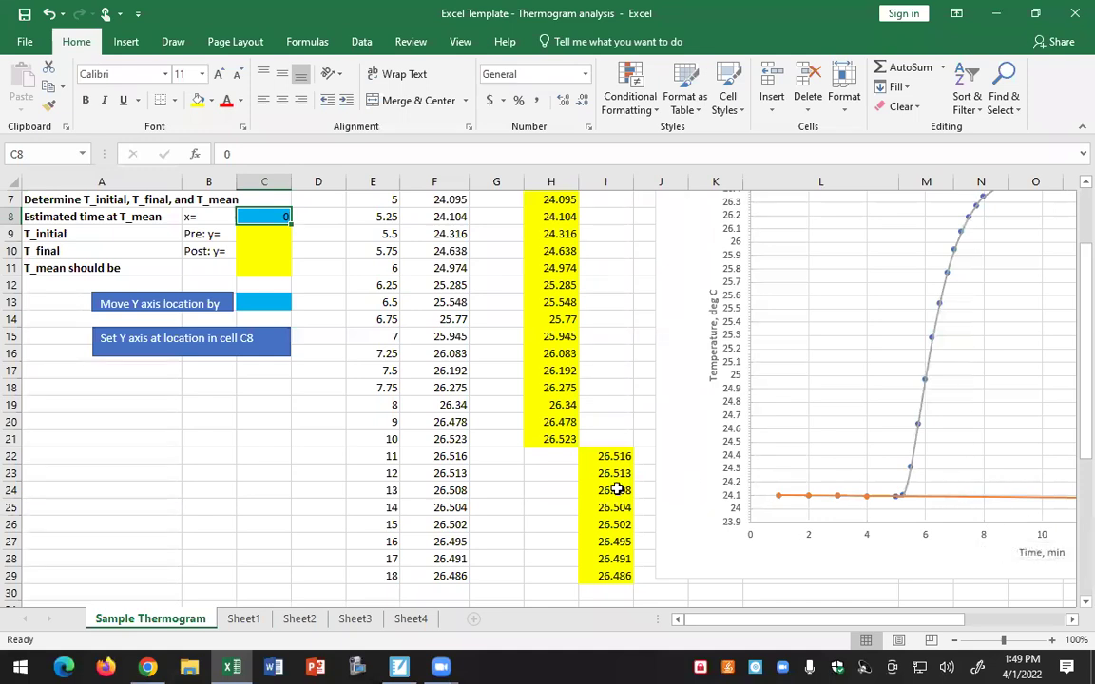
pyautogui.scroll(2, 439, 496)
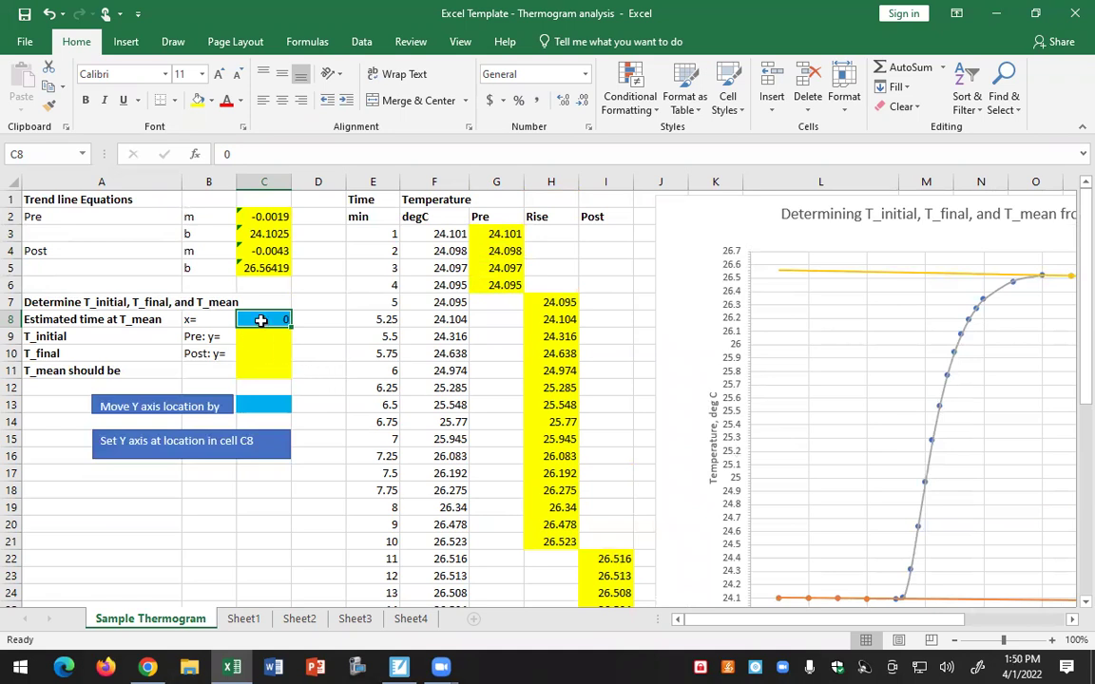
pyautogui.write('8')
pyautogui.click(318, 382)
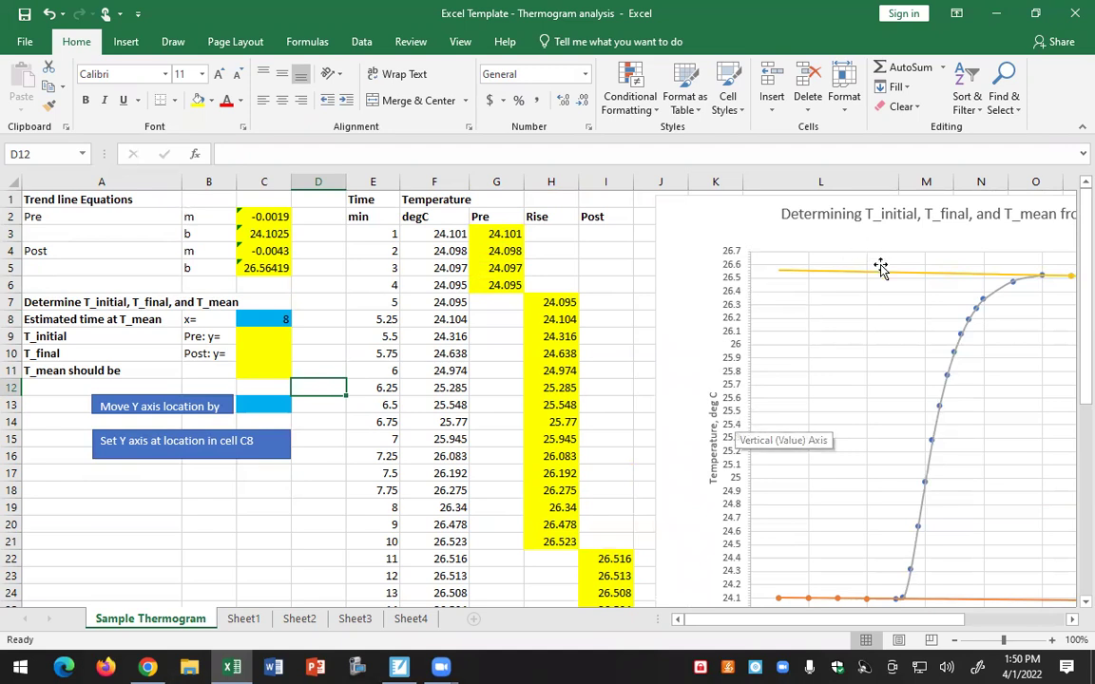
# - Set the chart's Y axis at the time given in cell C8 and check where it crosses the thermogram
pyautogui.click(268, 320)
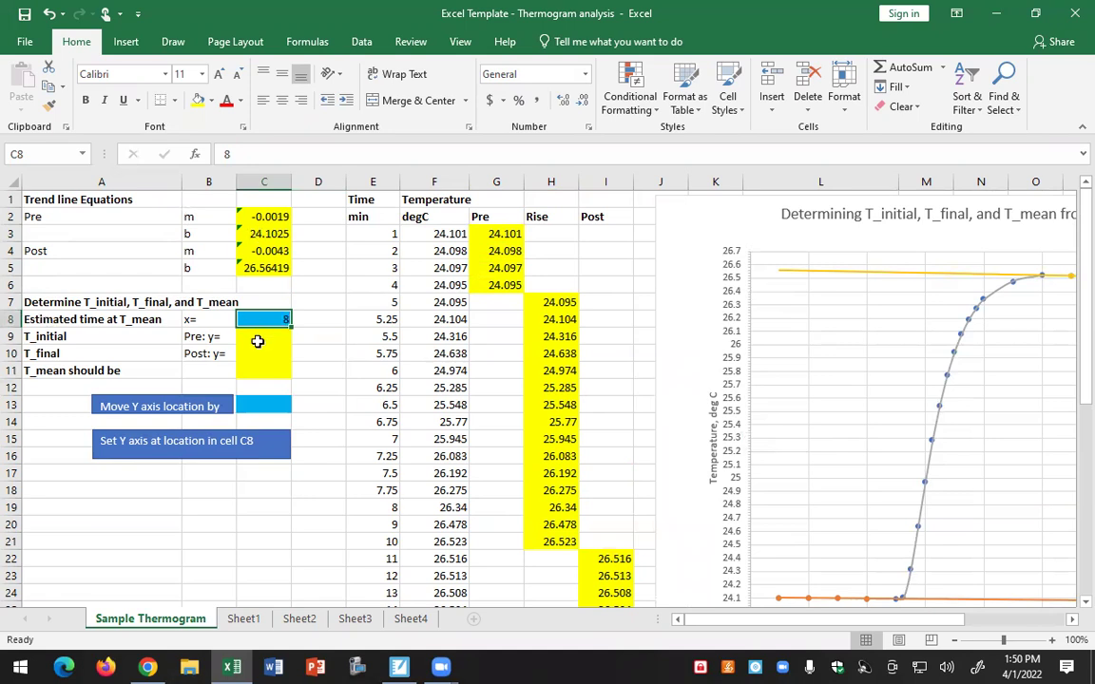
pyautogui.click(247, 450)
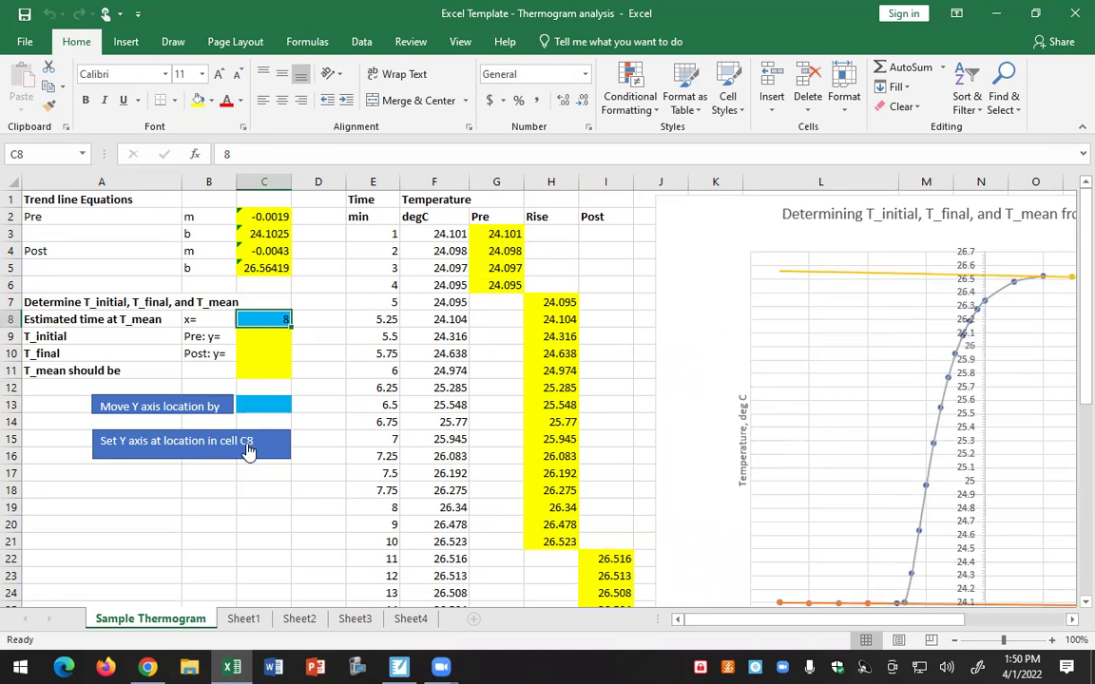
pyautogui.scroll(-2, 919, 444)
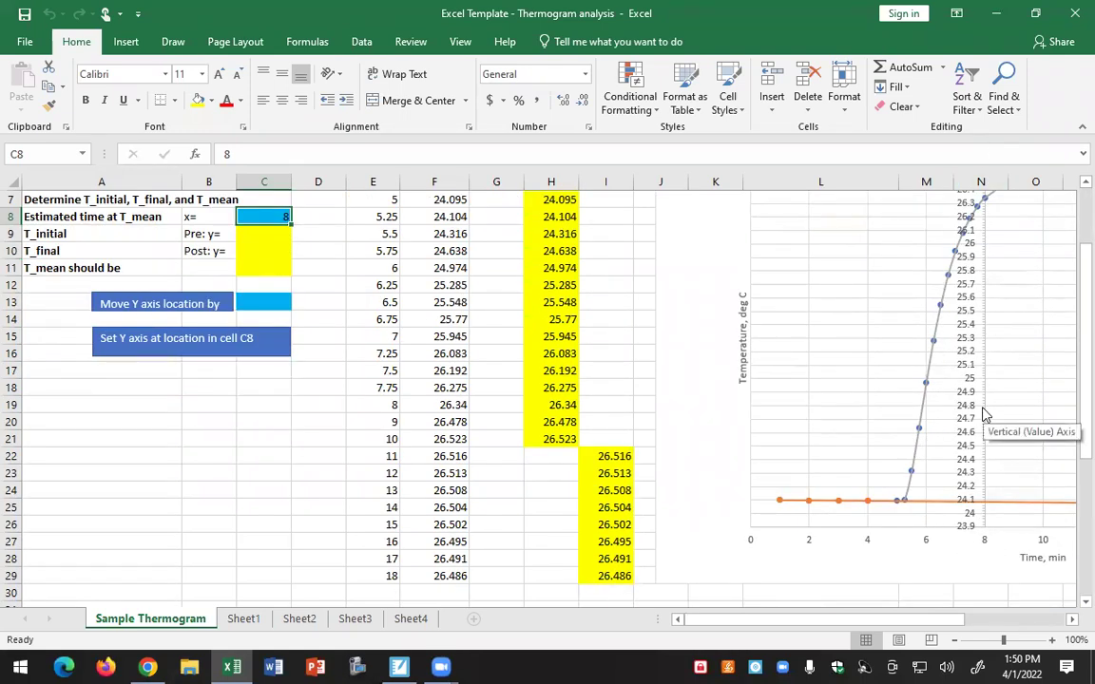
pyautogui.scroll(2, 984, 415)
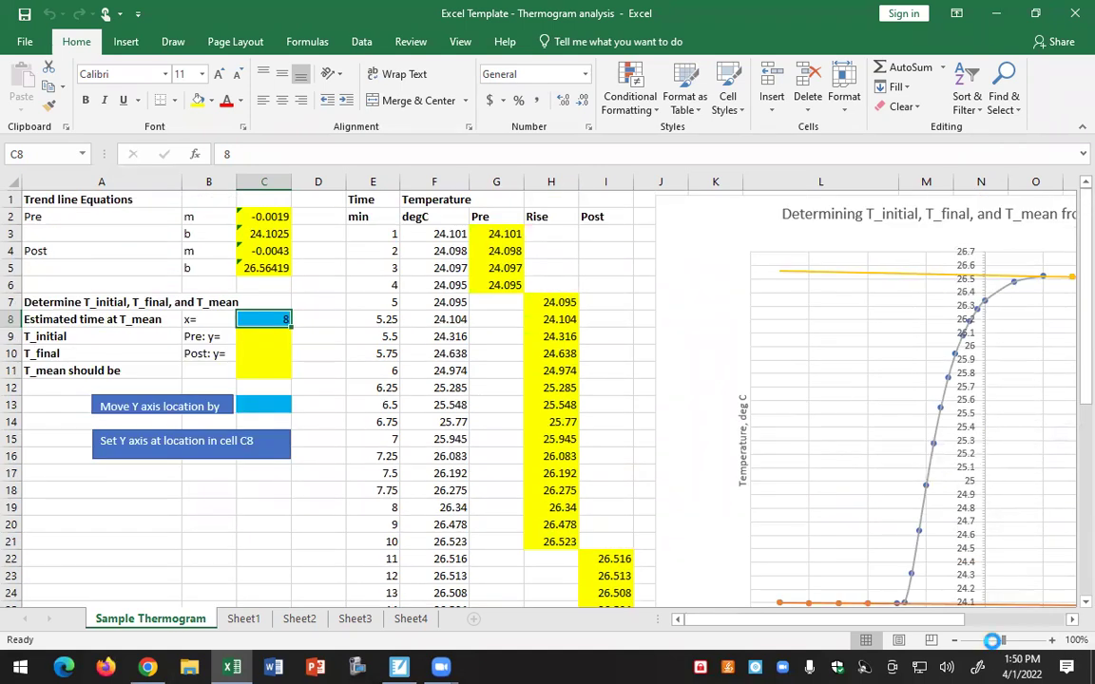
# - Stretch the thermogram chart vertically so its lower edge reaches about row 41
pyautogui.click(991, 640)
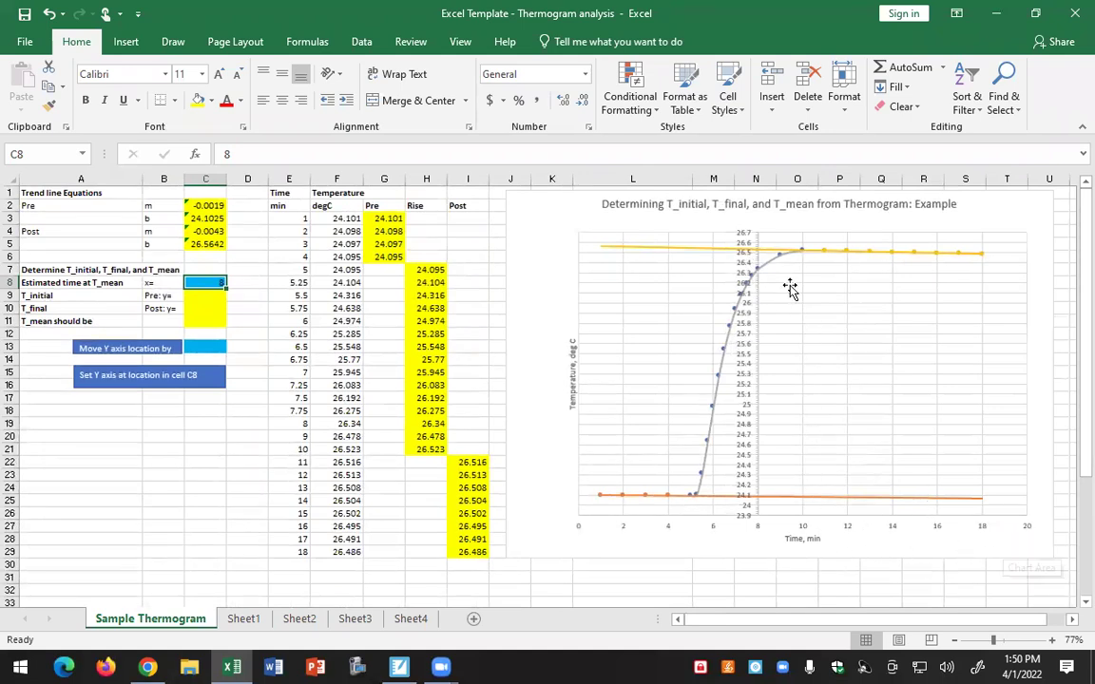
pyautogui.click(822, 550)
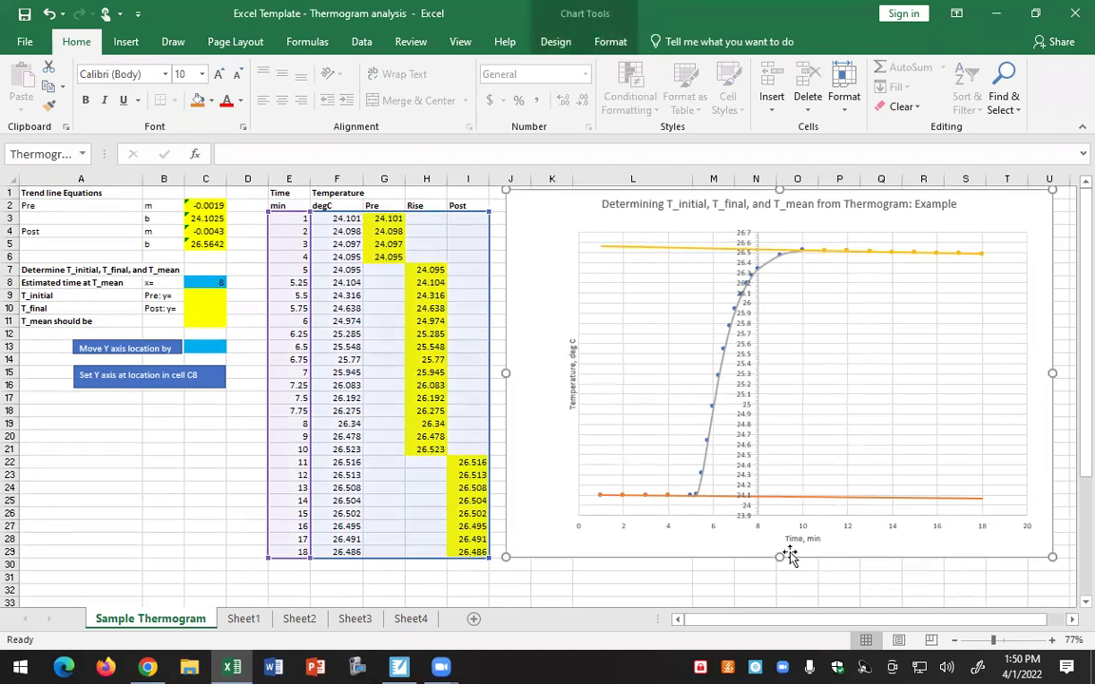
pyautogui.moveTo(782, 550); pyautogui.dragTo(785, 680)
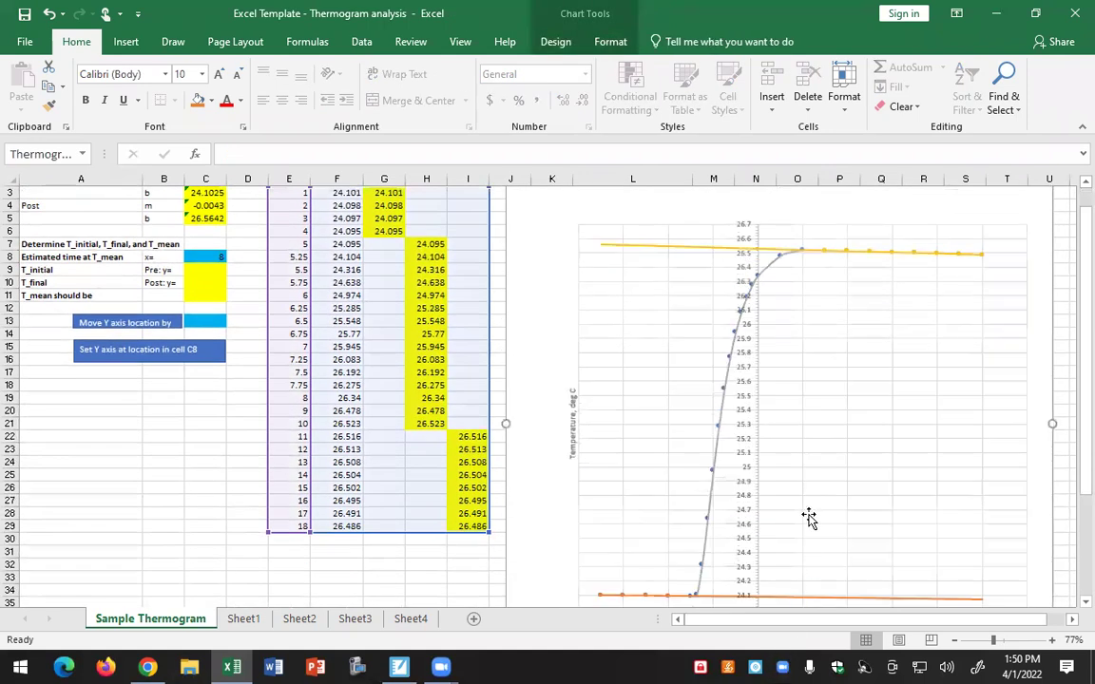
pyautogui.scroll(-4, 803, 399)
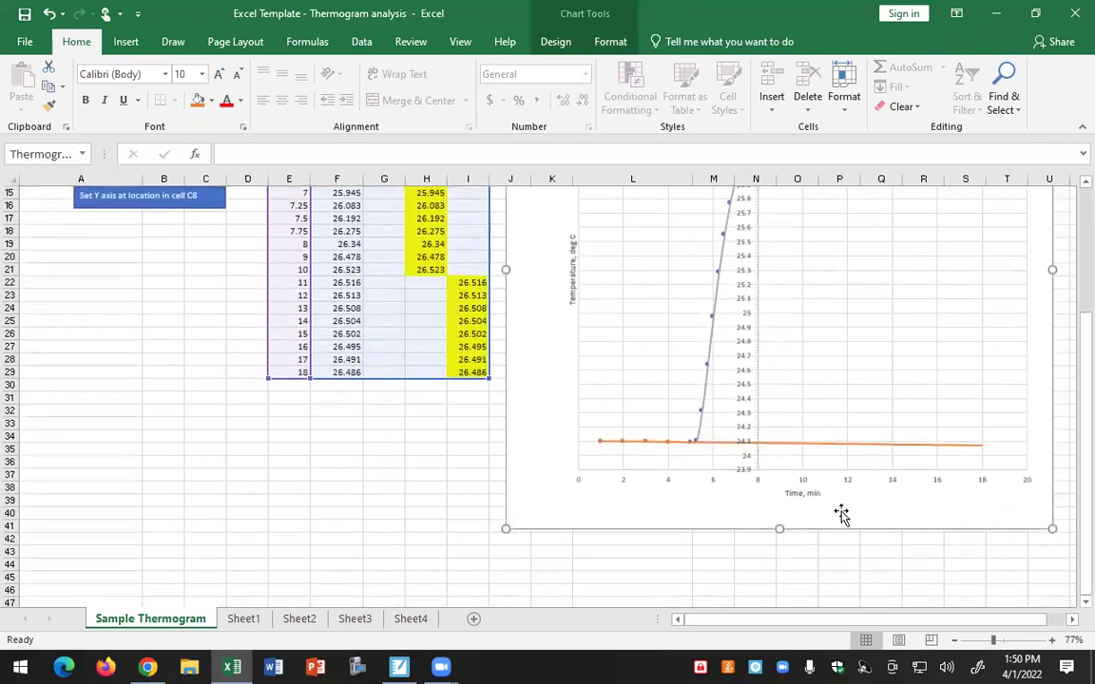
# - Stretch the thermogram chart further downward so its lower edge extends past row 60
pyautogui.moveTo(779, 528); pyautogui.dragTo(803, 634)
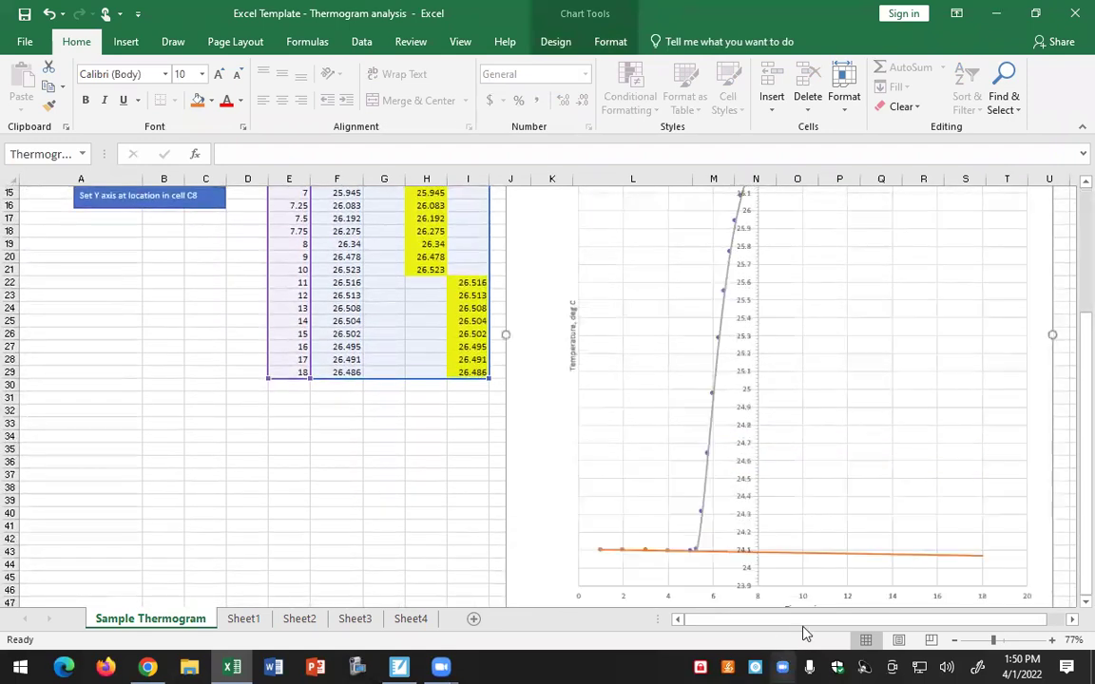
pyautogui.scroll(5, 829, 499)
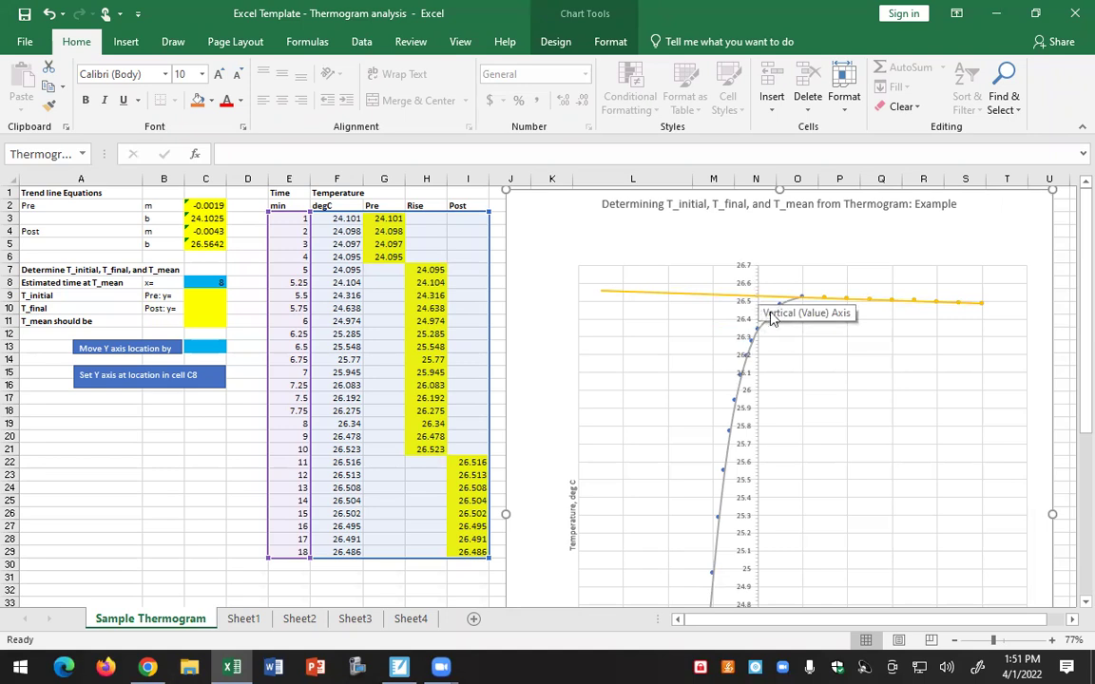
pyautogui.scroll(-8, 821, 384)
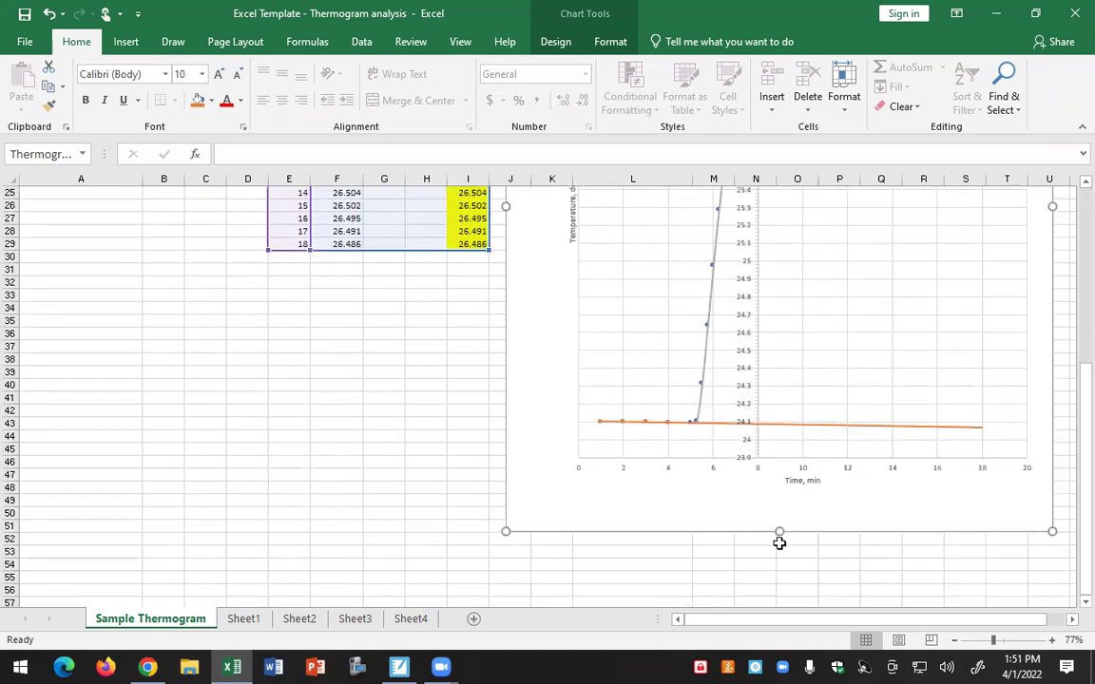
pyautogui.moveTo(779, 534); pyautogui.dragTo(785, 630)
pyautogui.scroll(9, 806, 509)
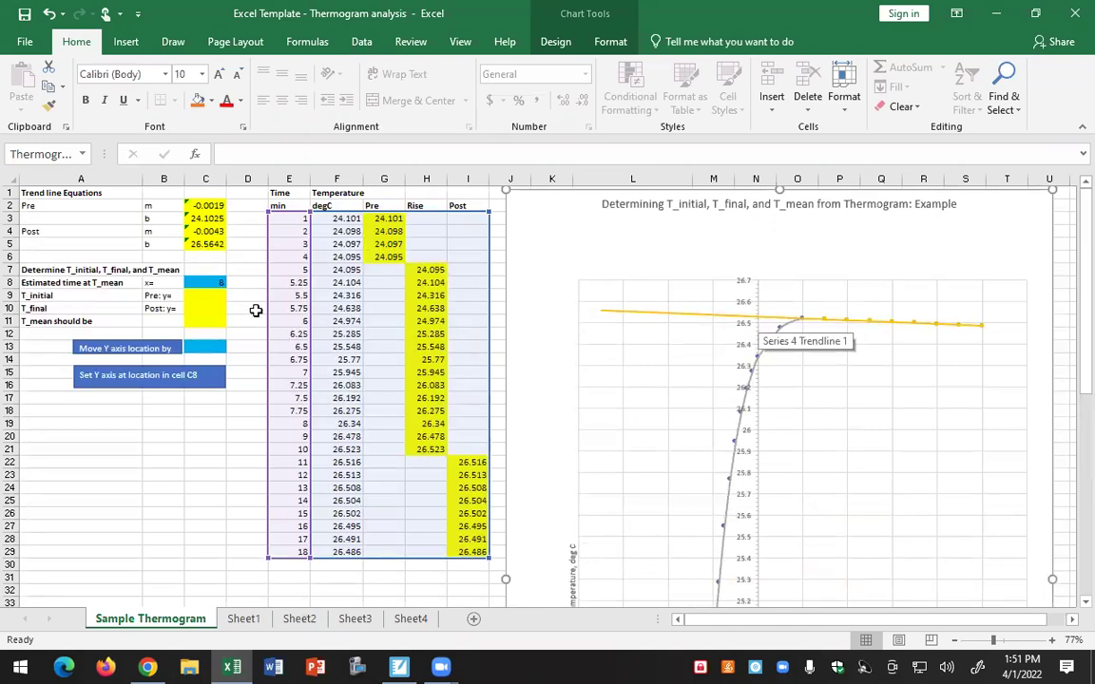
# - Compute T_final in C10 from the Post trendline at the estimated time with the formula =C4*C8+C5
pyautogui.click(1052, 640)
pyautogui.moveTo(724, 620); pyautogui.dragTo(625, 619)
pyautogui.click(231, 319)
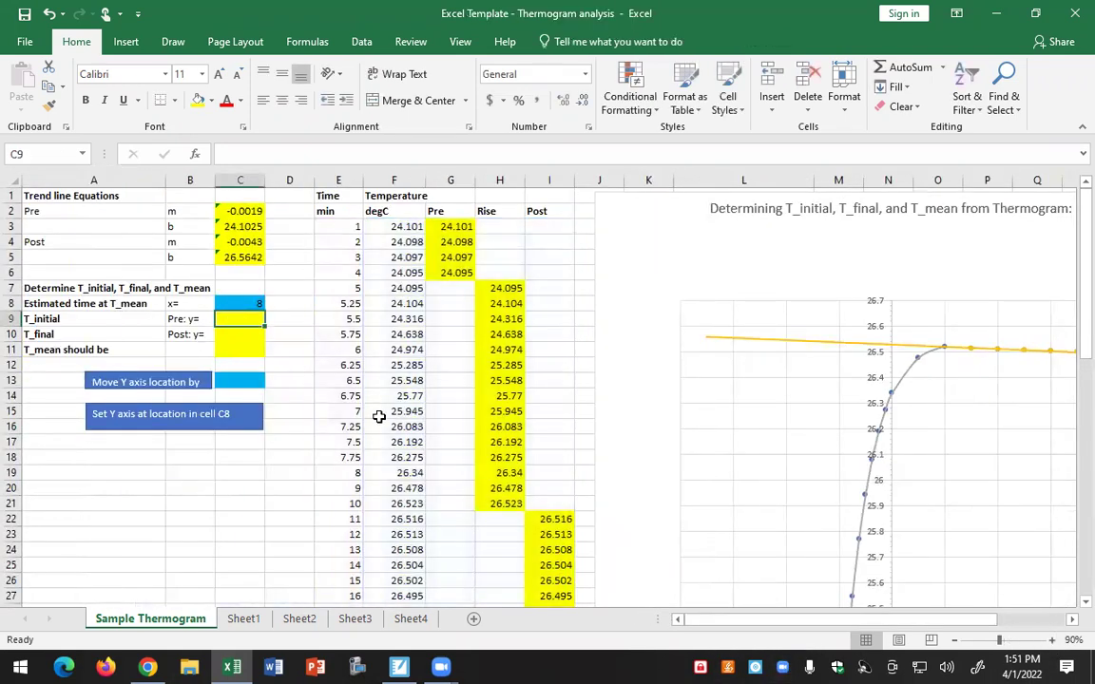
pyautogui.click(245, 336)
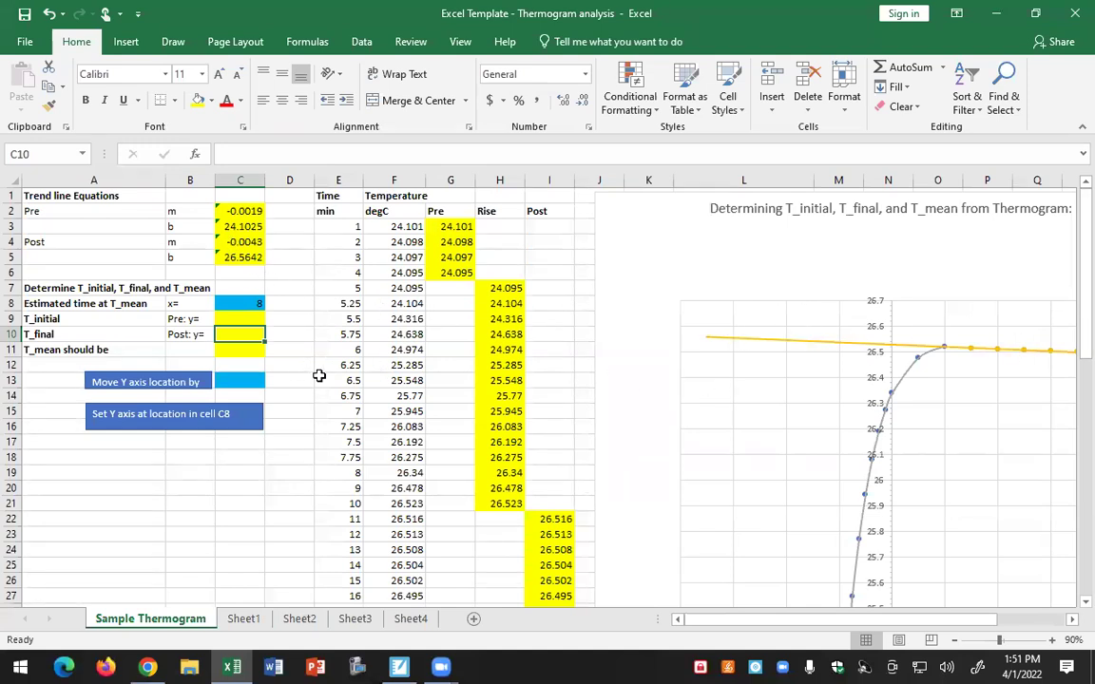
pyautogui.keyDown('ctrl'); pyautogui.scroll(2, 691, 586); pyautogui.keyUp('ctrl')
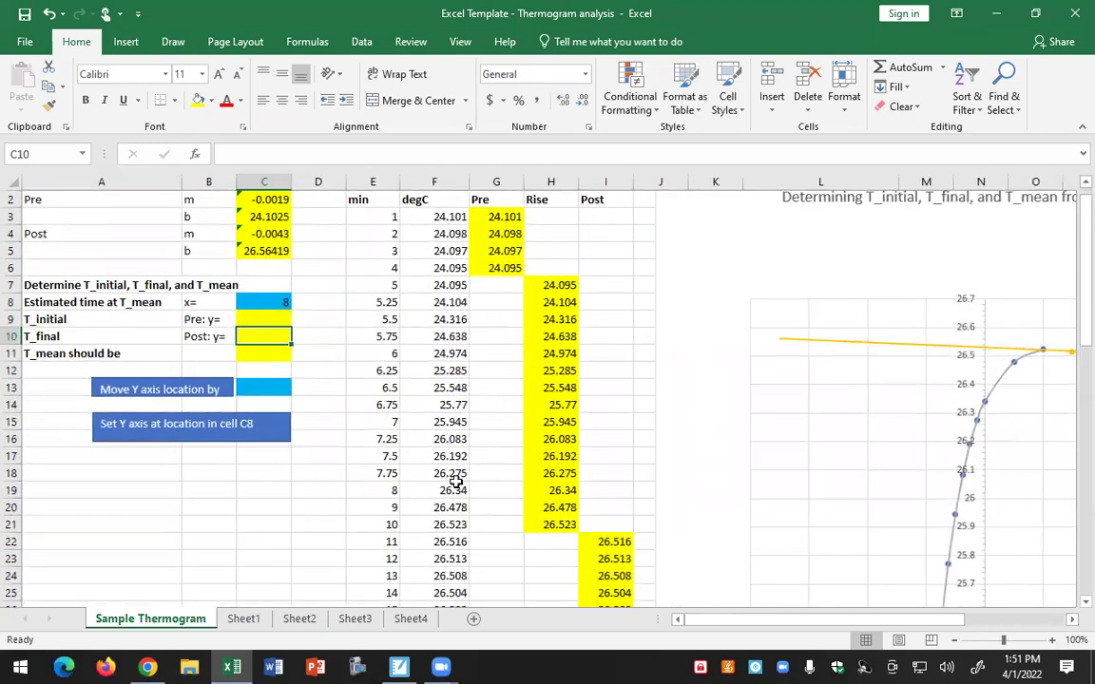
pyautogui.scroll(1, 399, 447)
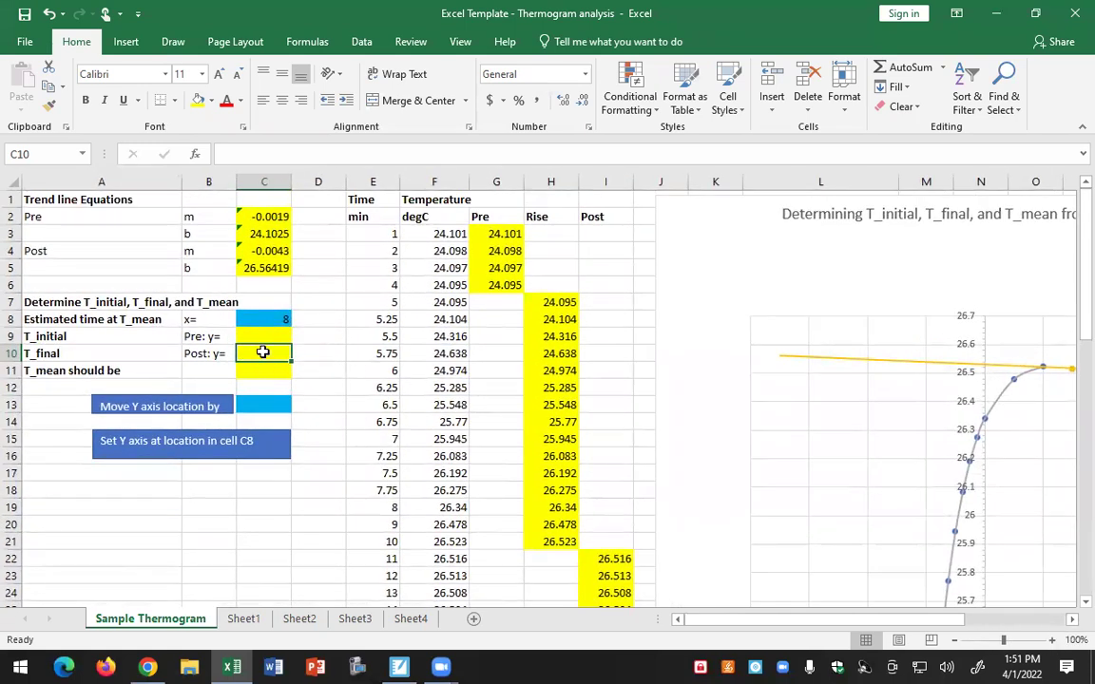
pyautogui.write('=')
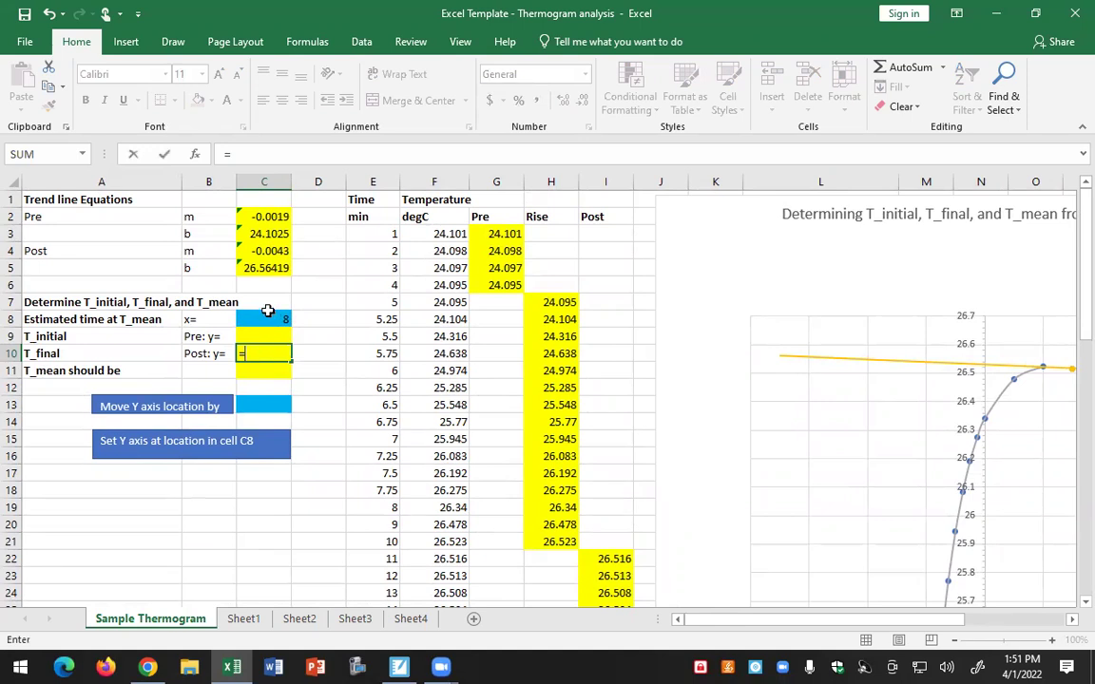
pyautogui.click(262, 251)
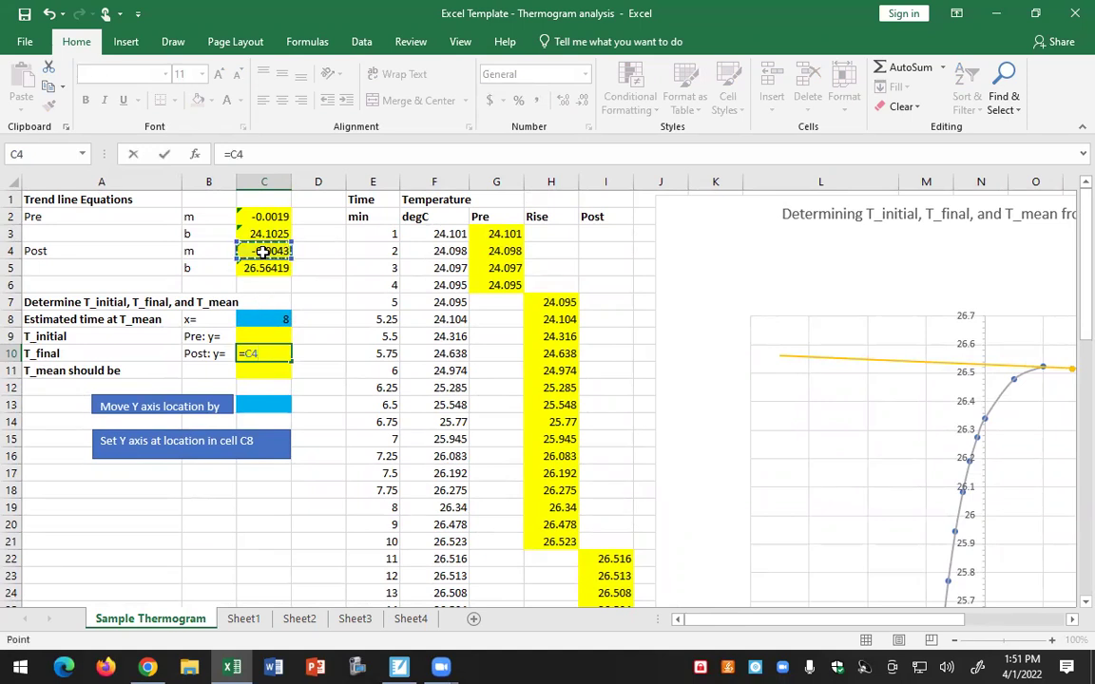
pyautogui.write('*')
pyautogui.click(275, 319)
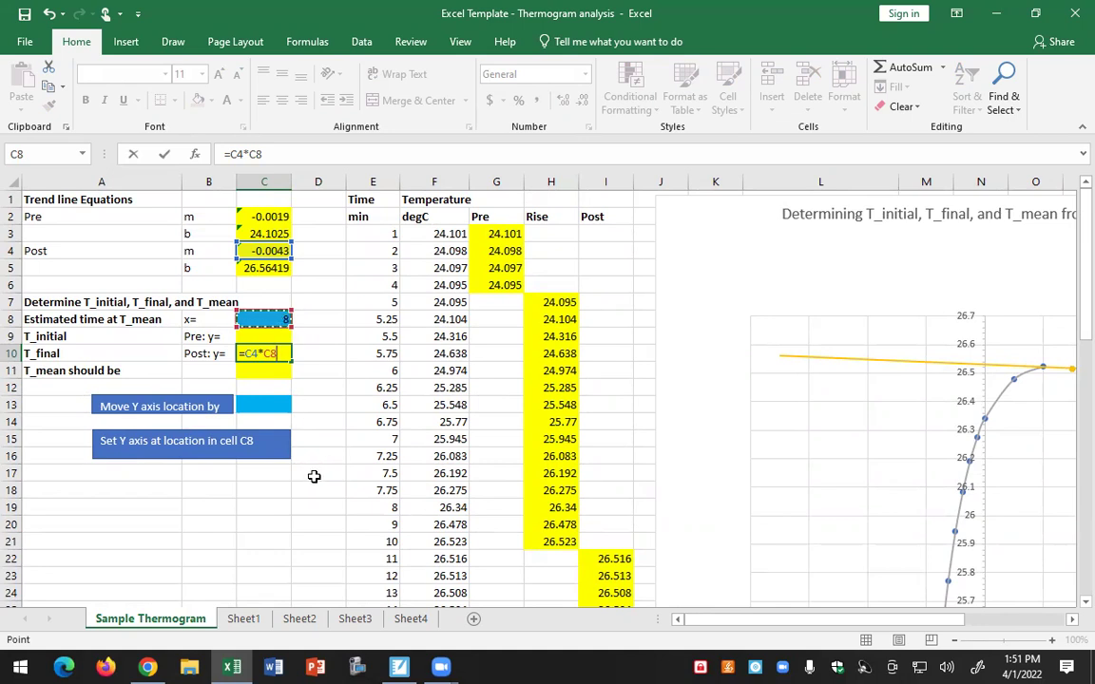
pyautogui.write('+')
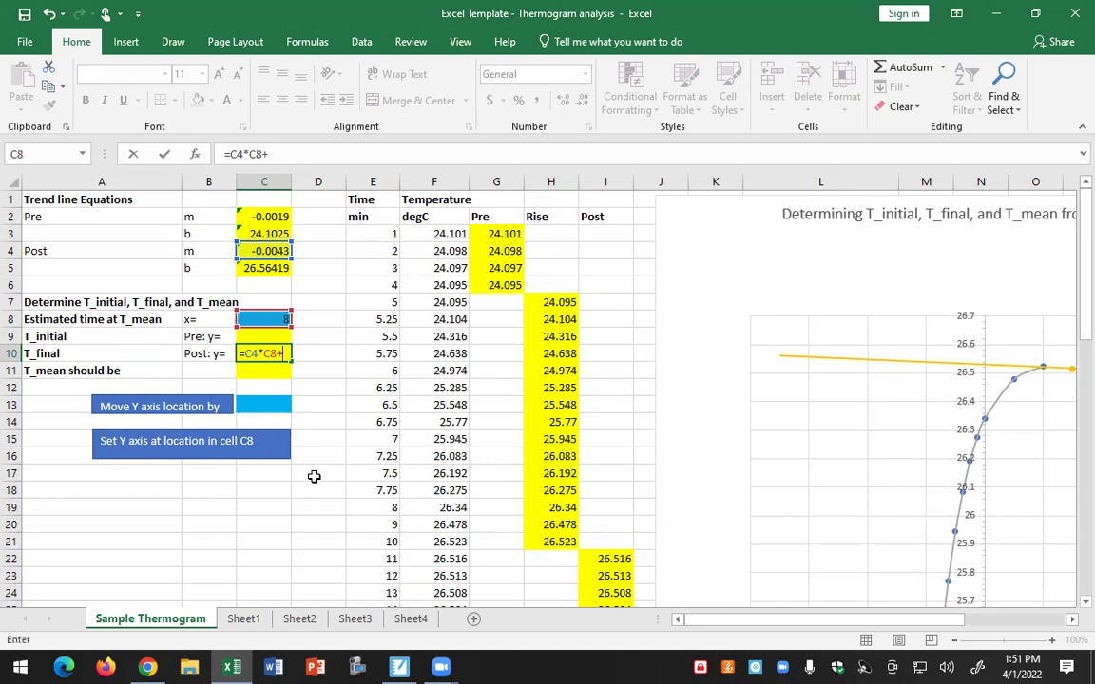
pyautogui.click(253, 270)
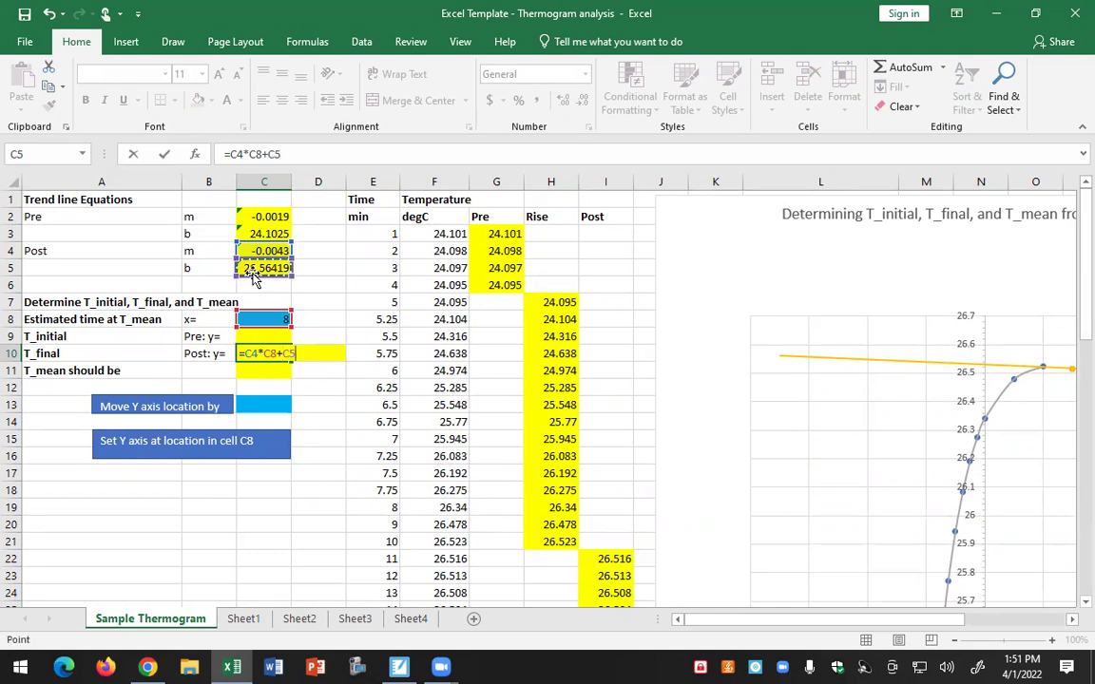
pyautogui.press('Return')
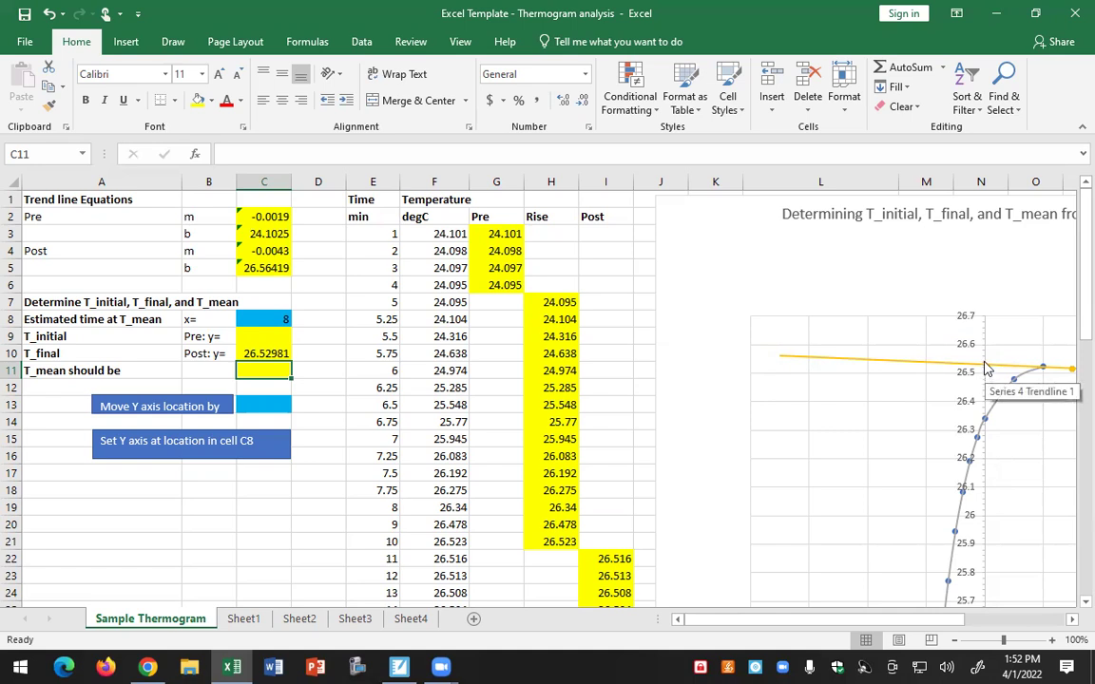
# - Review the T_final formula in C10 and examine where the Pre trendline crosses the chart's Y axis
pyautogui.click(269, 354)
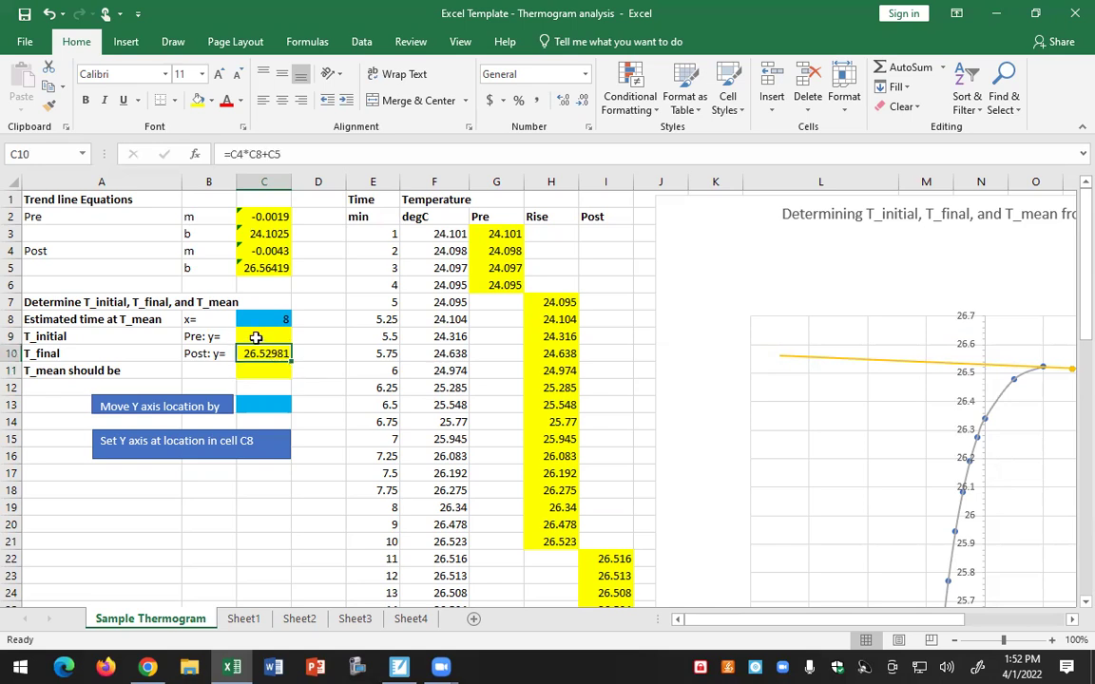
pyautogui.click(259, 337)
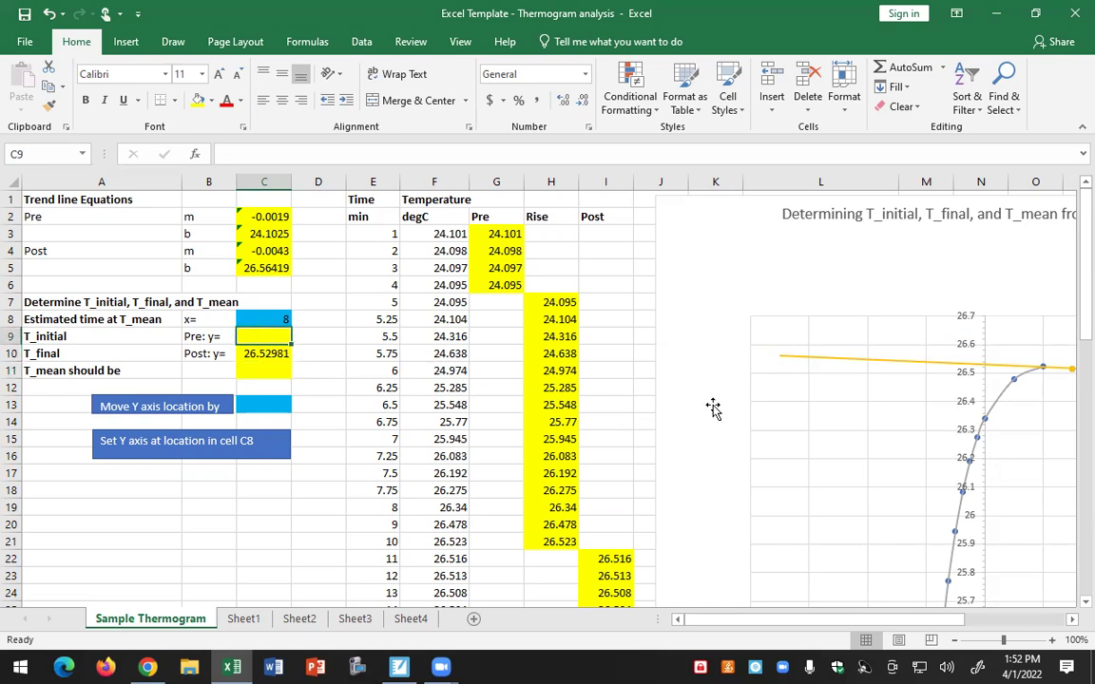
pyautogui.scroll(-1, 903, 428)
pyautogui.scroll(-10, 910, 428)
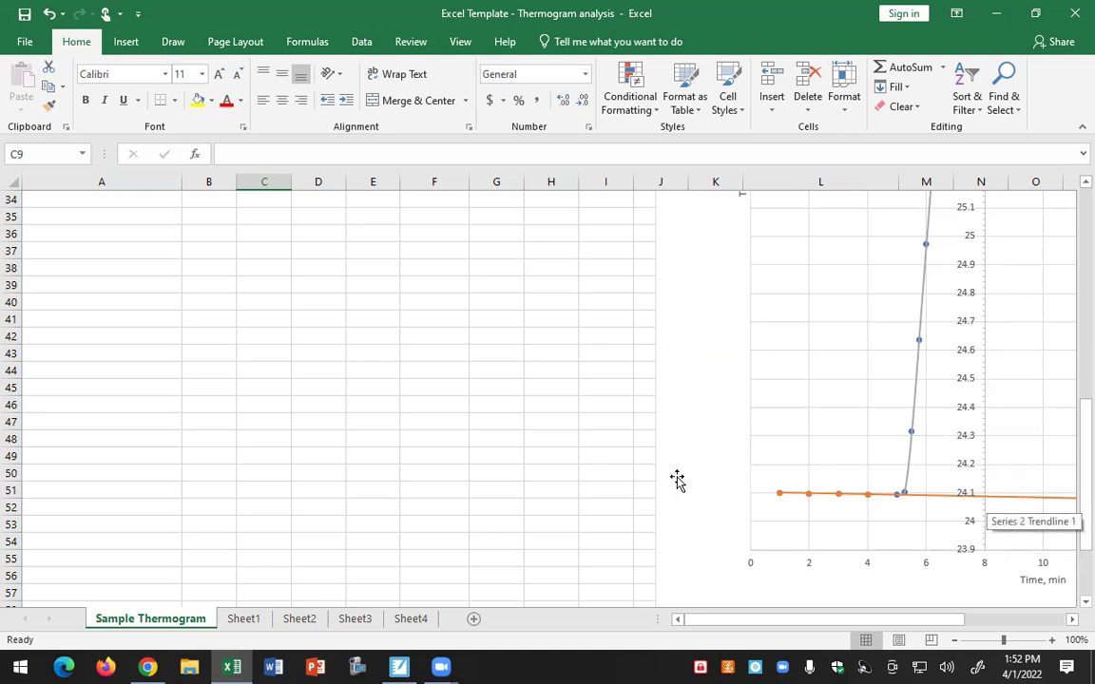
pyautogui.click(506, 480)
pyautogui.scroll(10, 495, 466)
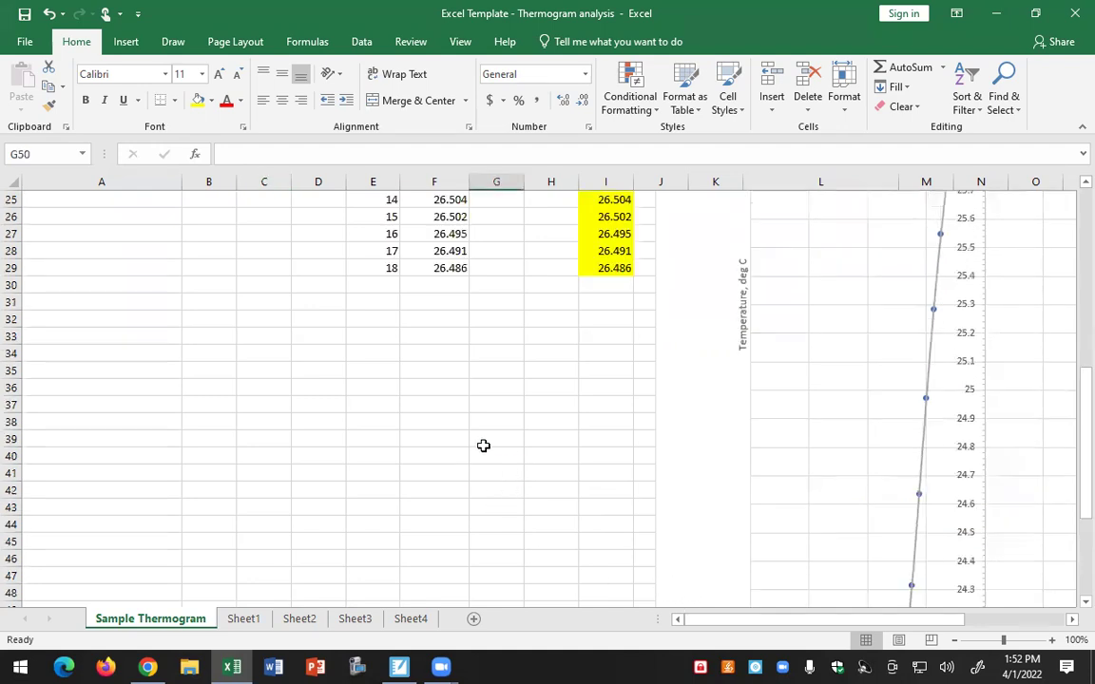
# - Compute T_initial in C9 from the Pre trendline at the estimated time with the formula =C2*C8+C3
pyautogui.click(249, 282)
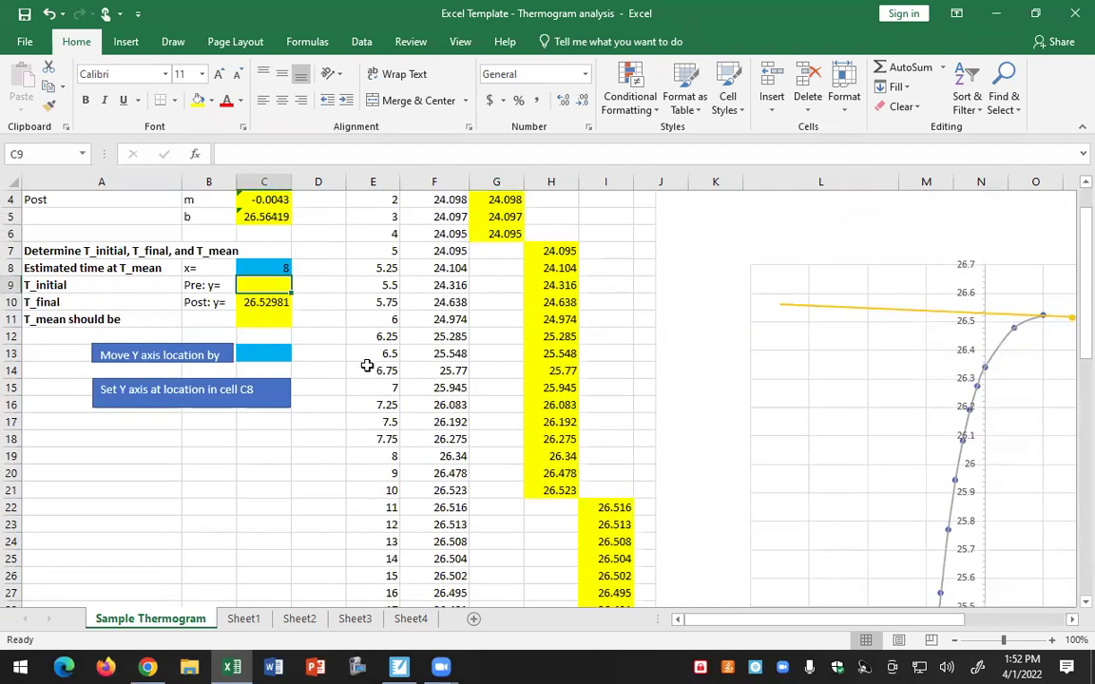
pyautogui.scroll(1, 366, 366)
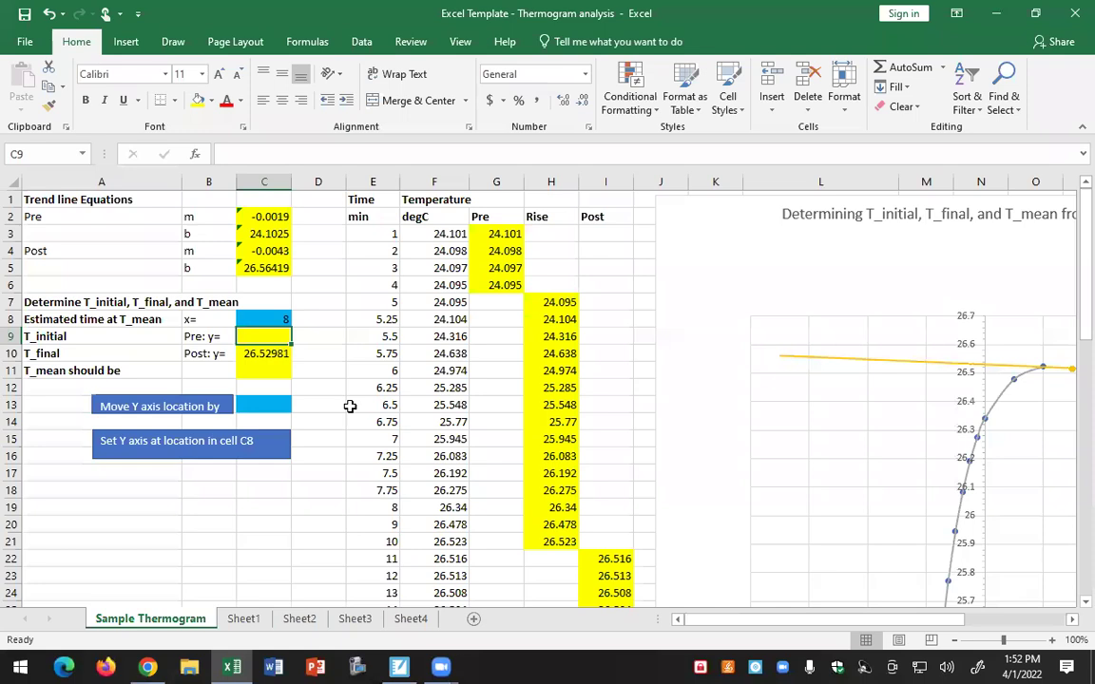
pyautogui.write('=')
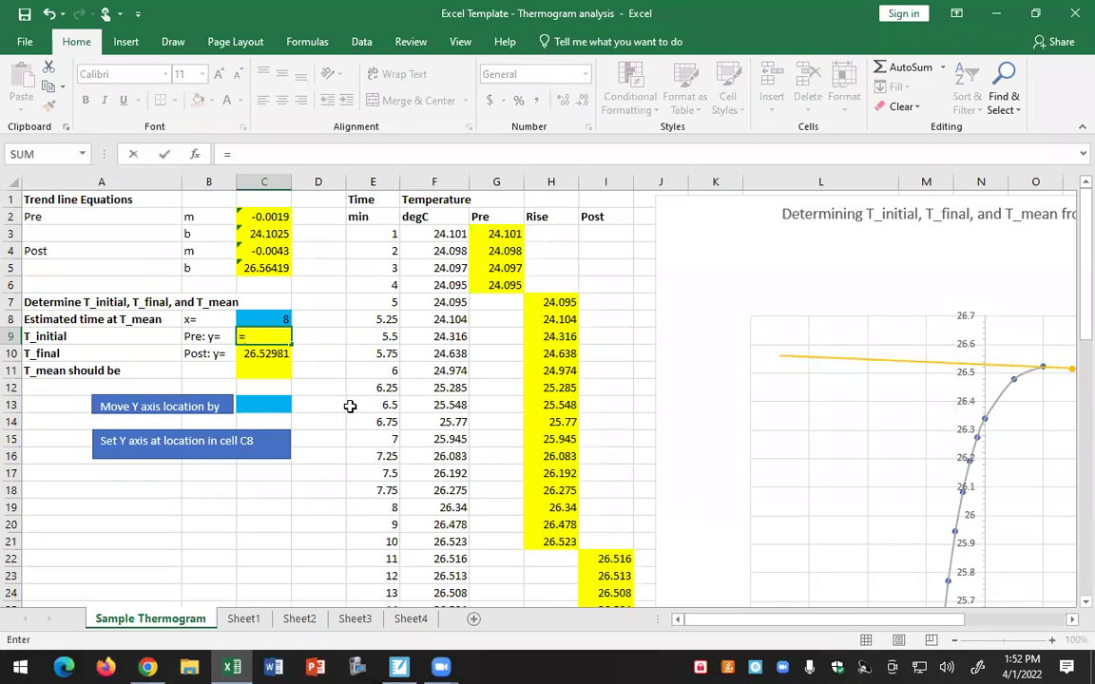
pyautogui.click(263, 218)
pyautogui.write('*')
pyautogui.click(266, 318)
pyautogui.write('+')
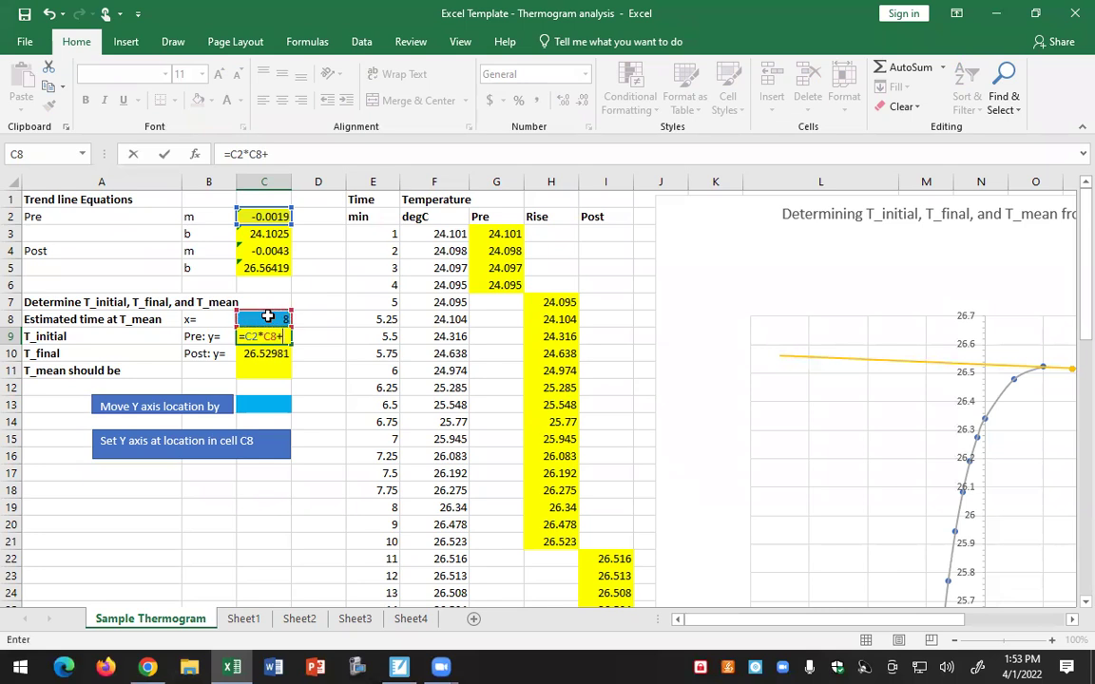
pyautogui.click(259, 233)
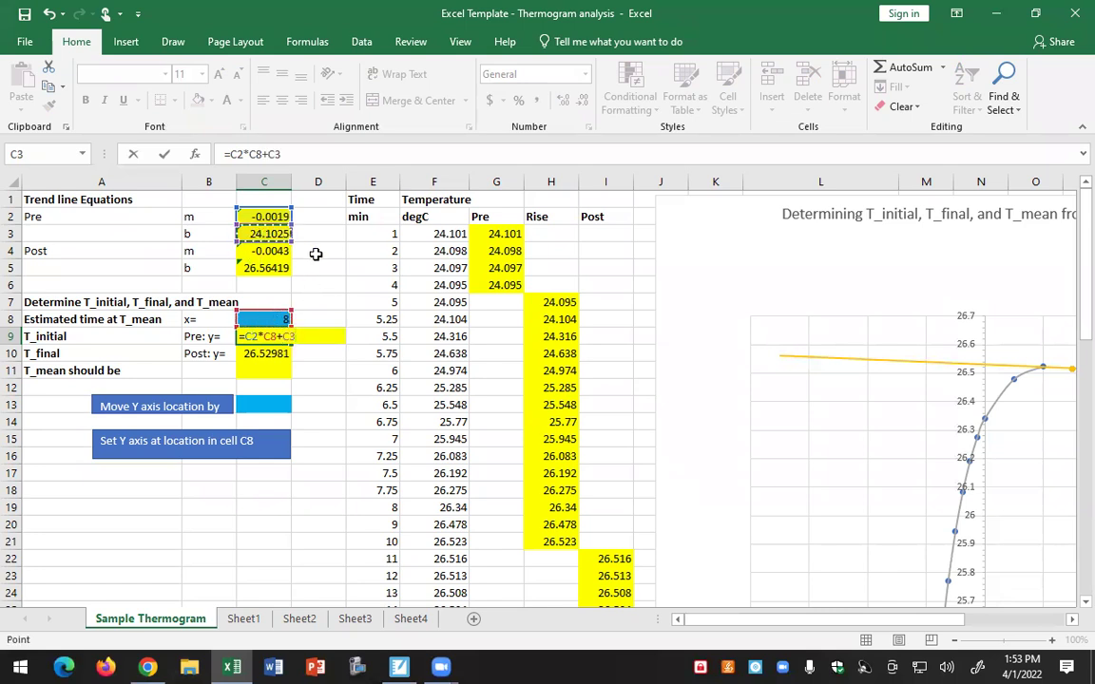
pyautogui.press('Return')
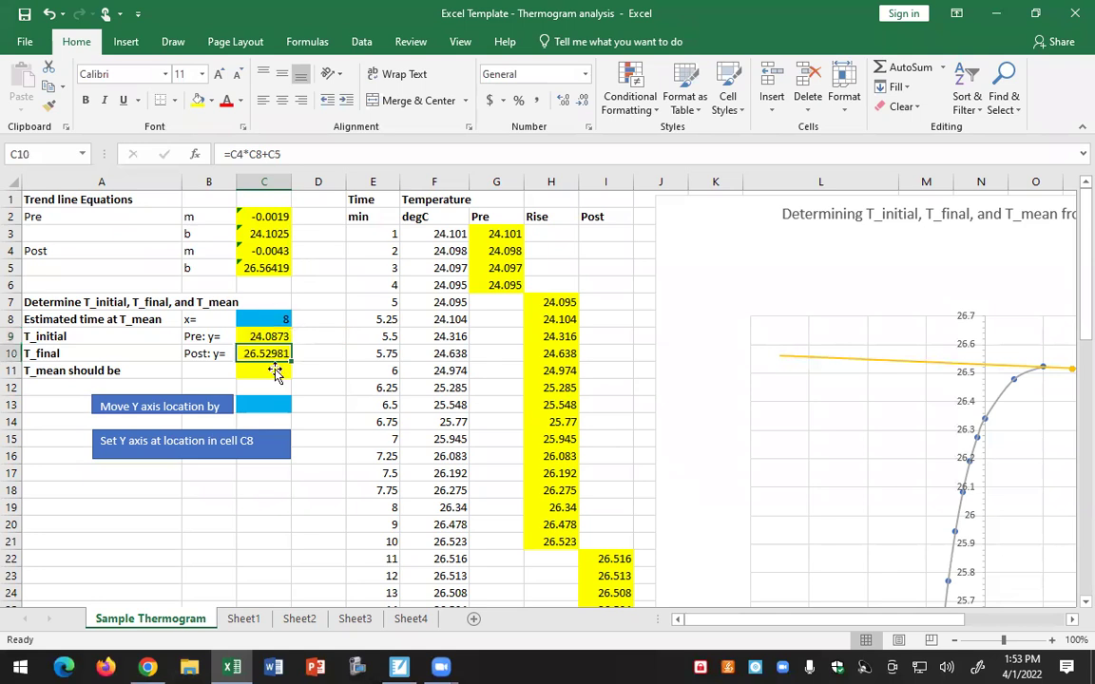
# - Compare the T_initial value in C9 with the Pre trendline's crossing of the Y axis on the chart
pyautogui.press('Up')
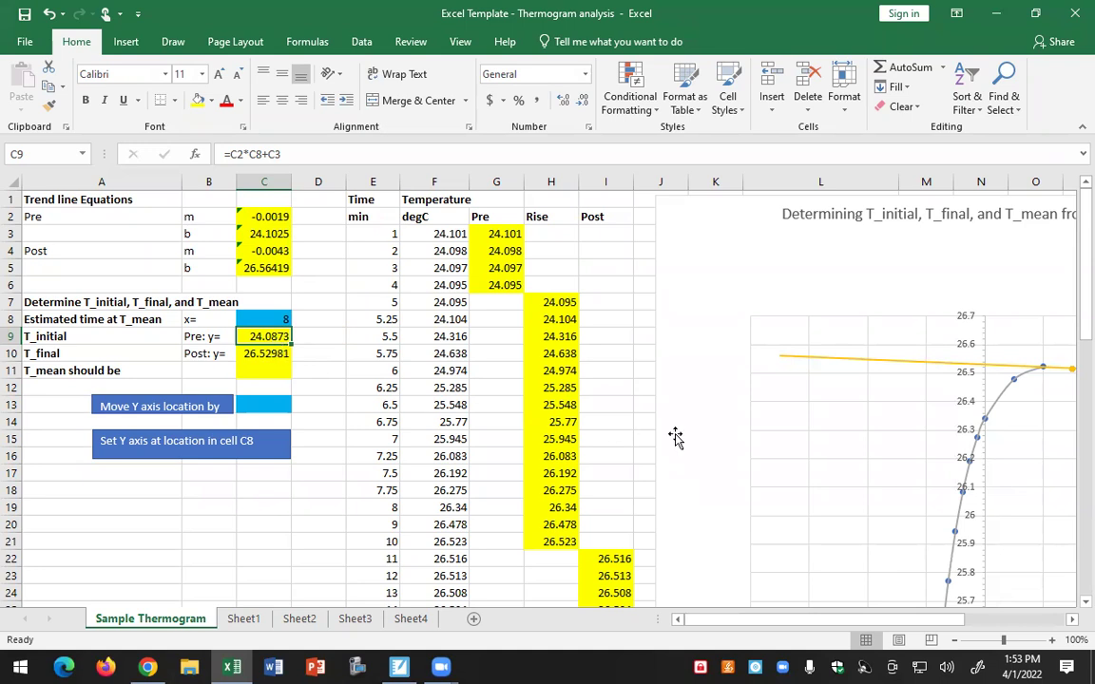
pyautogui.scroll(-8, 880, 349)
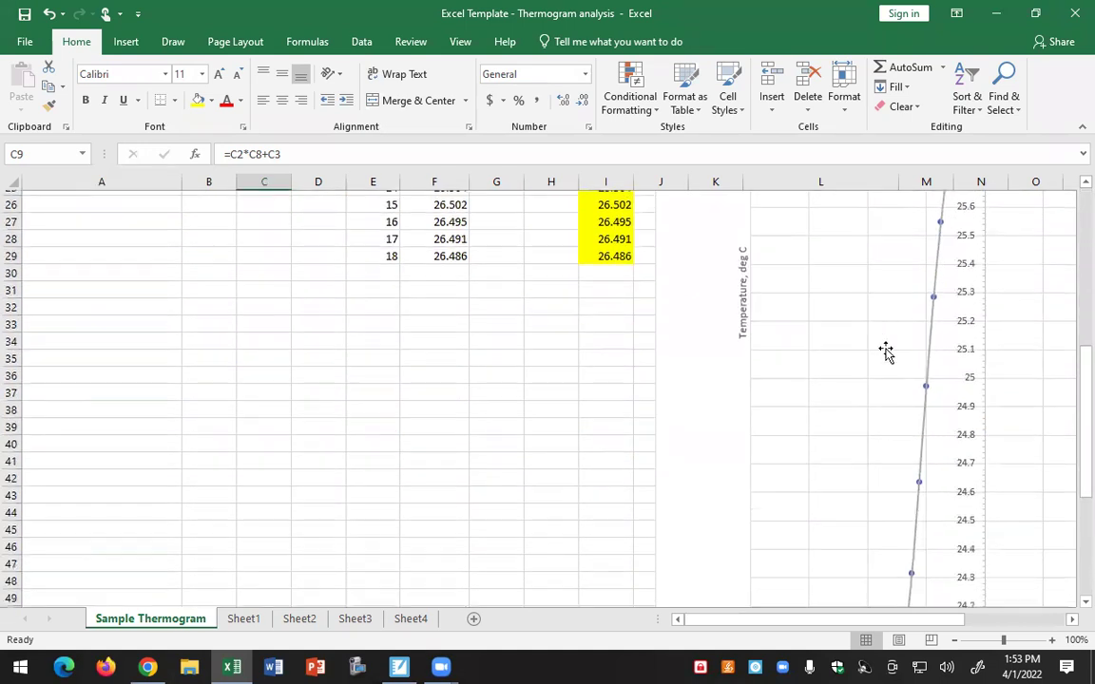
pyautogui.scroll(-4, 885, 352)
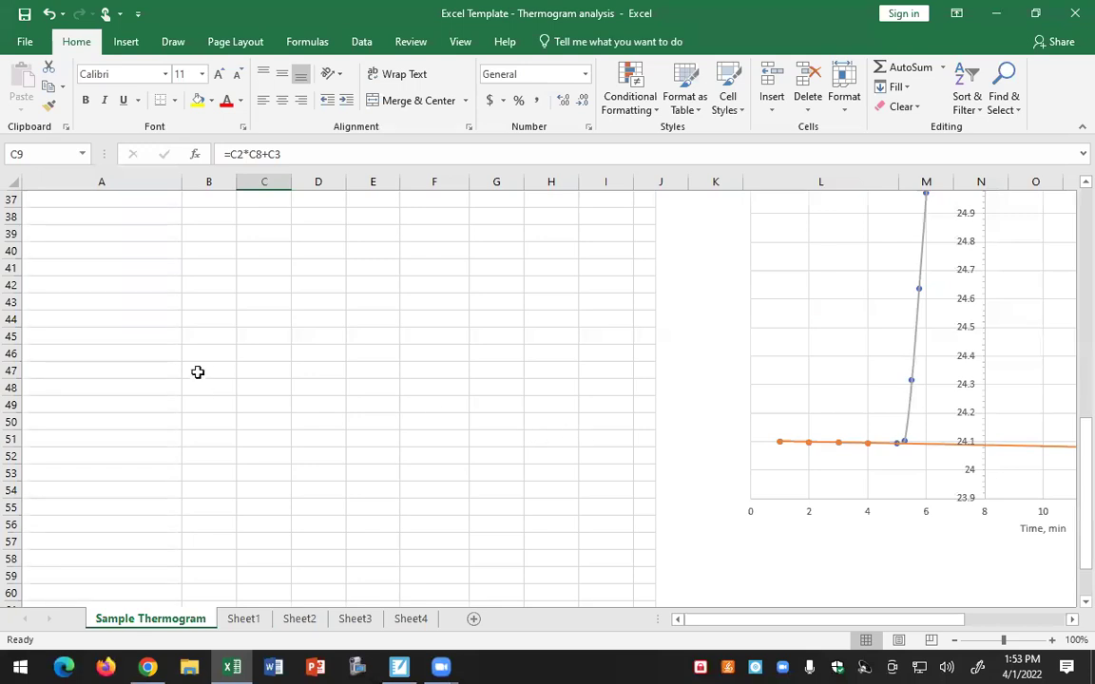
pyautogui.scroll(6, 199, 361)
pyautogui.scroll(6, 199, 354)
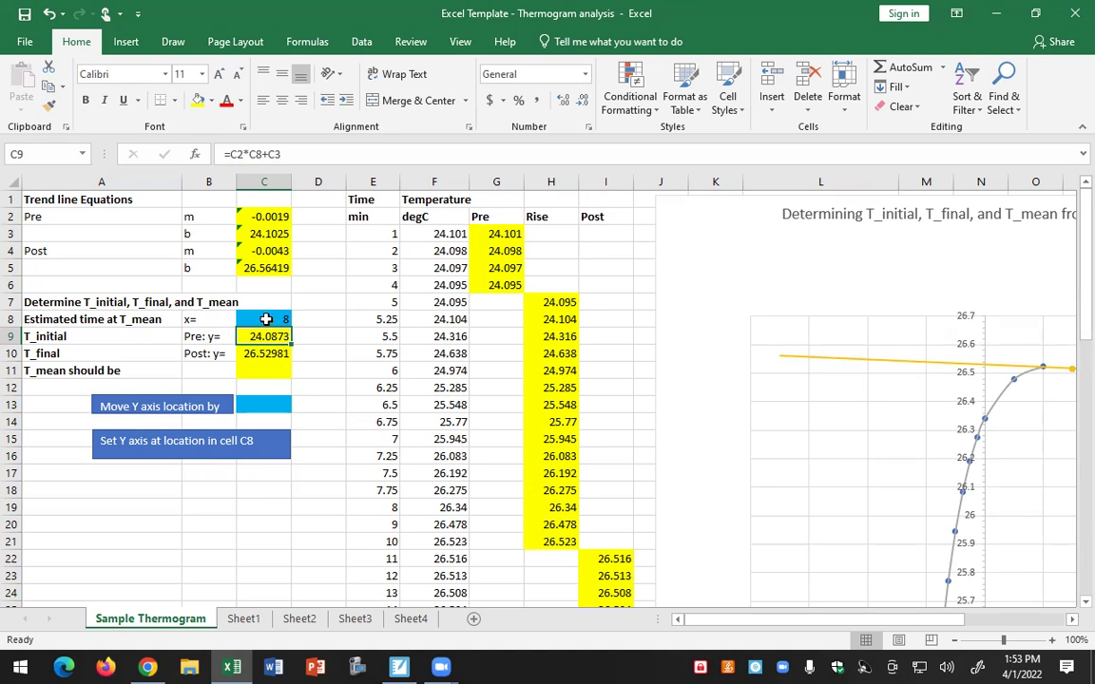
# - Set the estimated time at T_mean in C8 to 6, place the chart's Y axis there, and inspect its crossings with the curves
pyautogui.click(265, 318)
pyautogui.write('6')
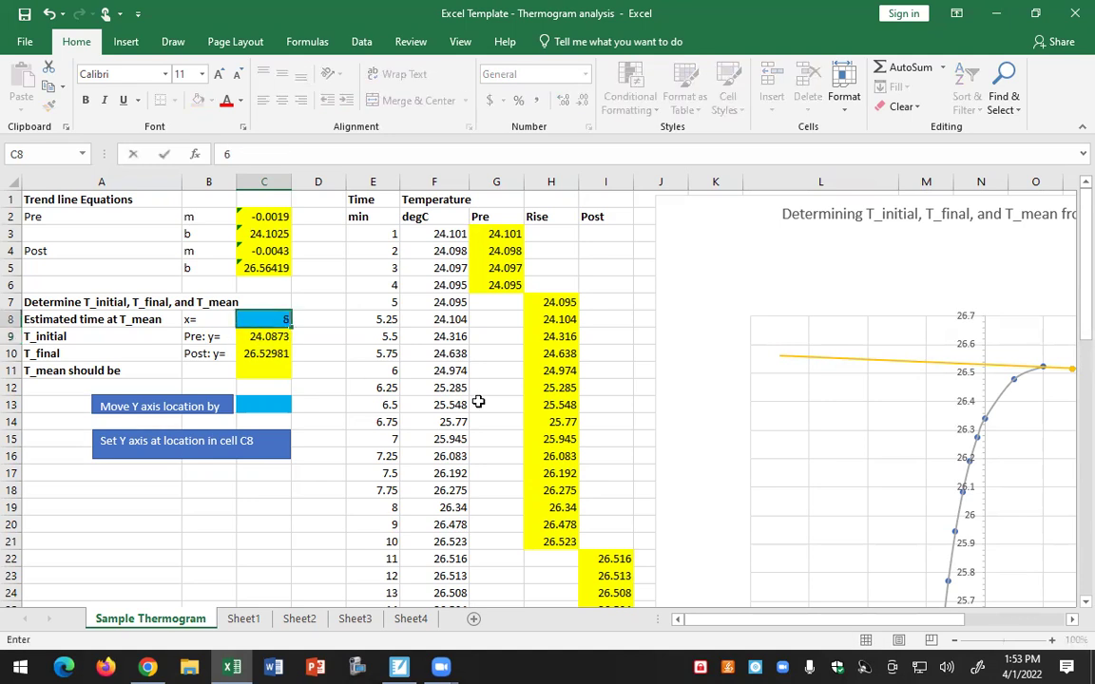
pyautogui.click(252, 510)
pyautogui.click(218, 454)
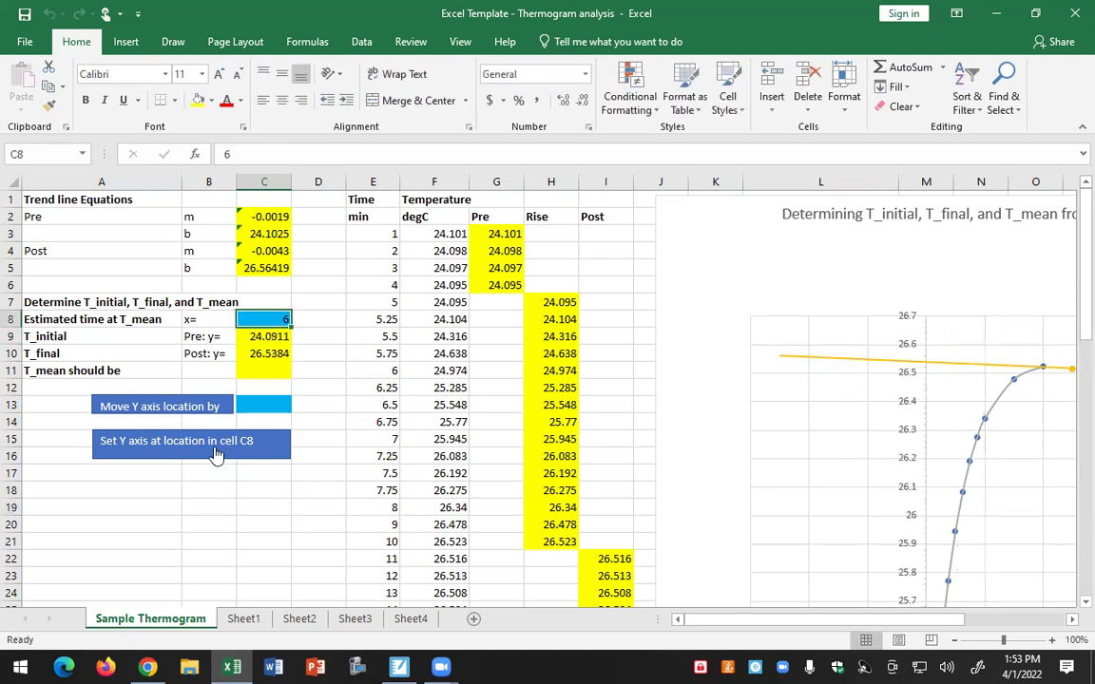
pyautogui.scroll(-5, 884, 528)
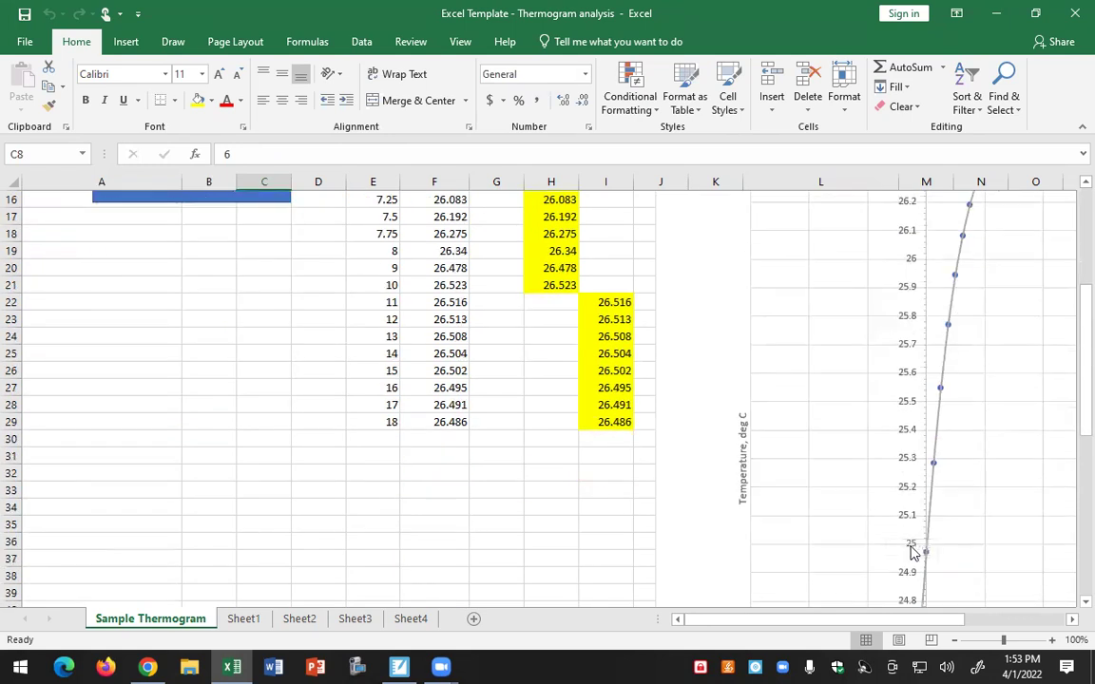
pyautogui.scroll(-2, 861, 523)
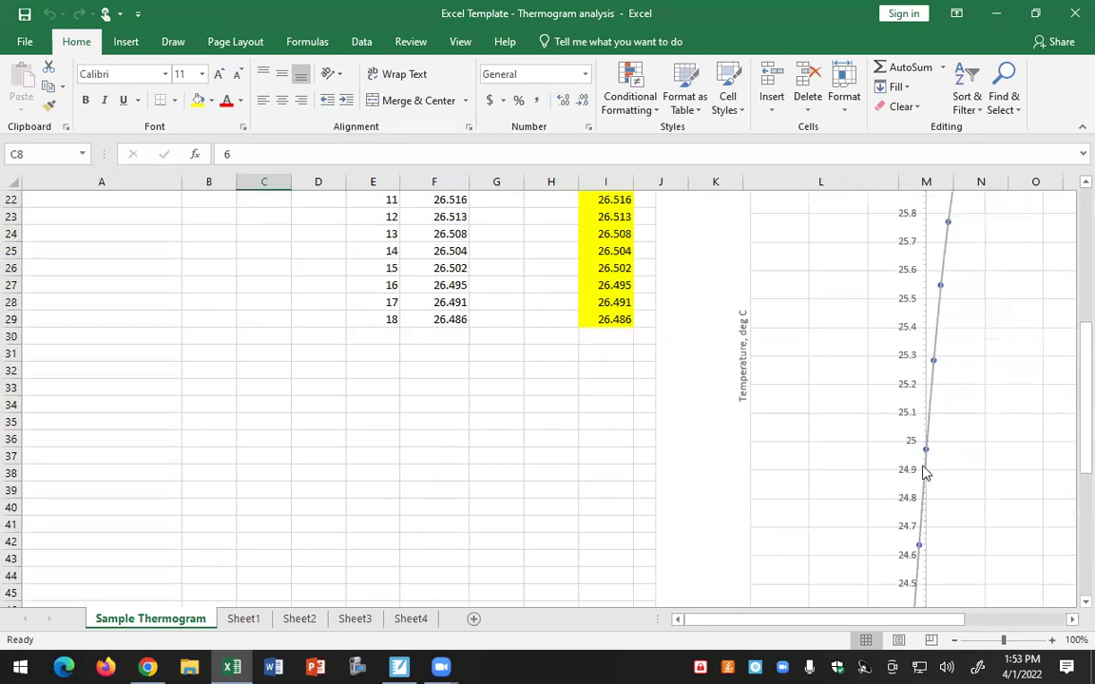
pyautogui.scroll(-3, 926, 485)
pyautogui.scroll(10, 929, 558)
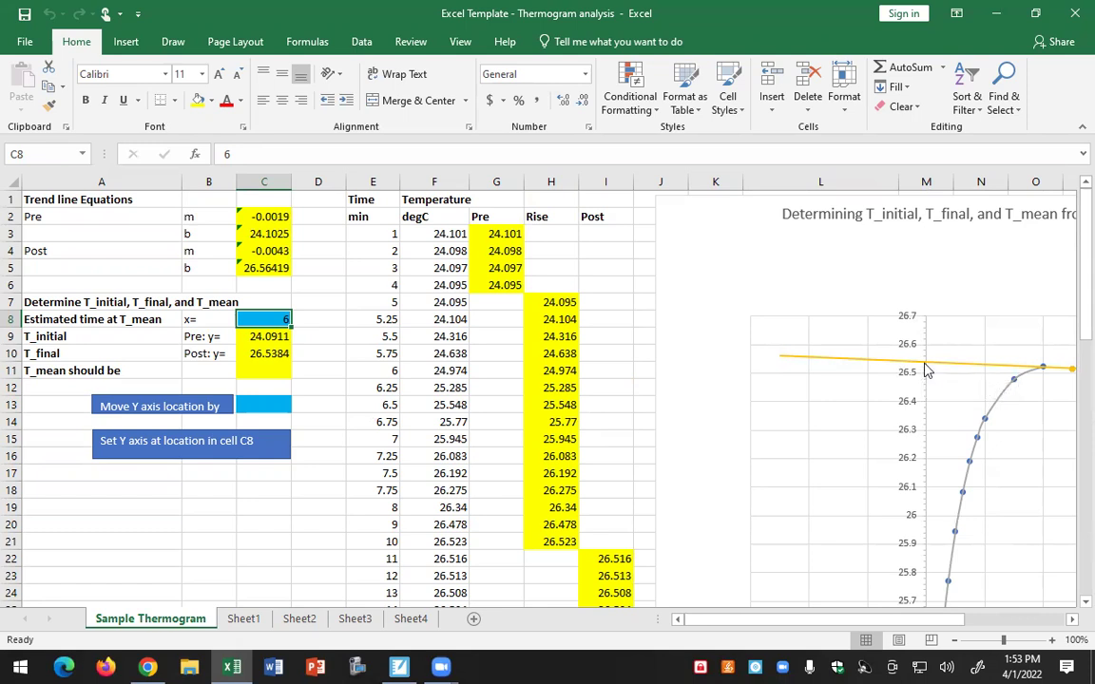
pyautogui.click(264, 354)
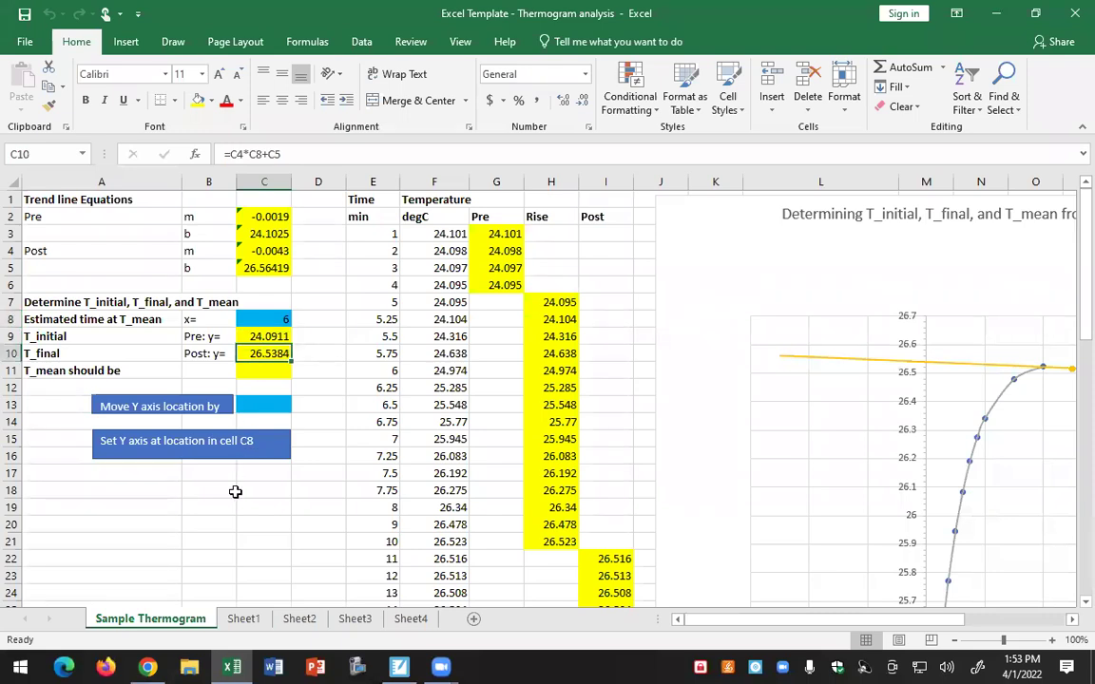
# - Set the estimated time at T_mean in C8 to 6.5 and move the chart's Y axis to that location
pyautogui.click(273, 321)
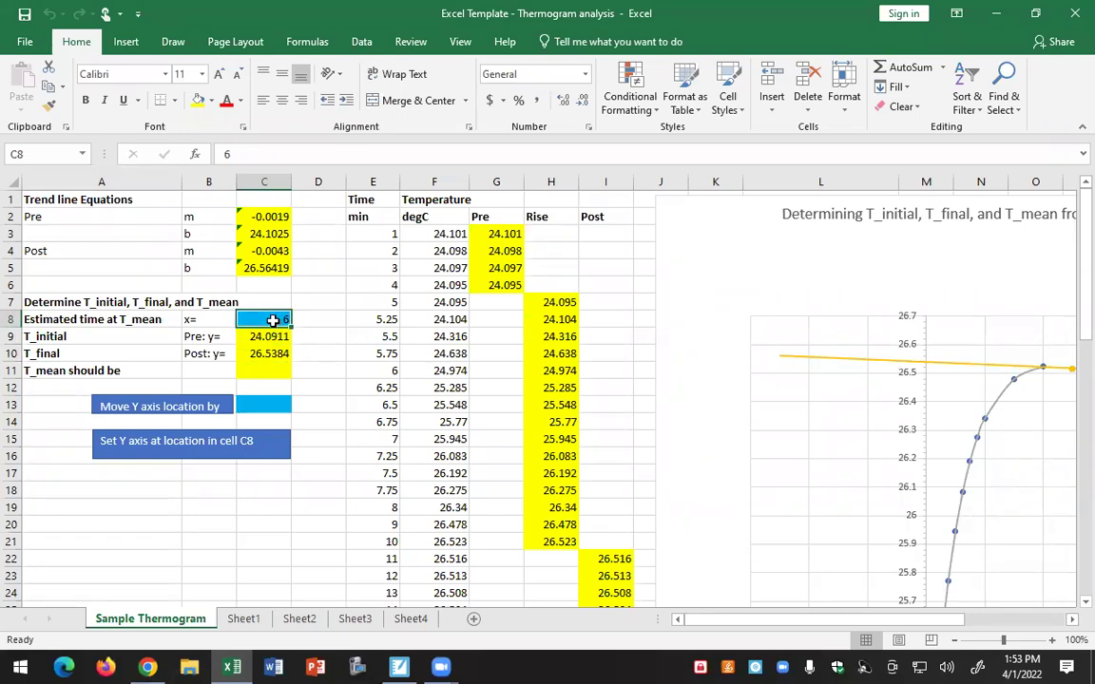
pyautogui.write('6.5')
pyautogui.press('Return')
pyautogui.click(269, 444)
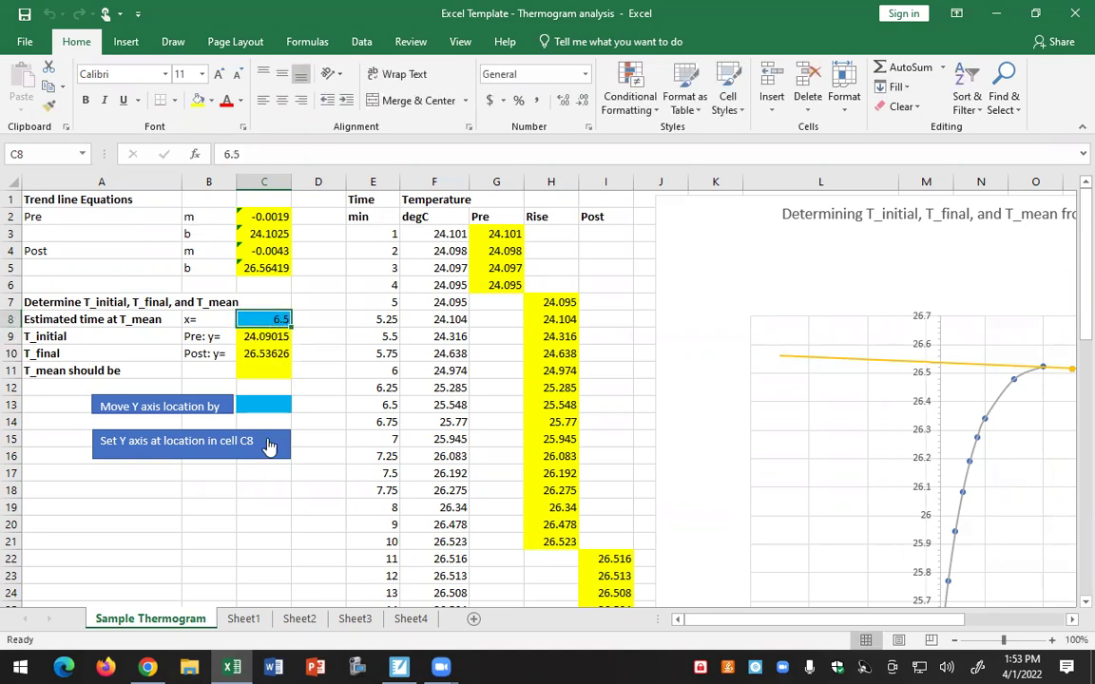
# - Examine on the chart where the Y axis crosses the temperature rise curve and the pre and post trend lines
pyautogui.scroll(-1, 916, 465)
pyautogui.scroll(-5, 963, 528)
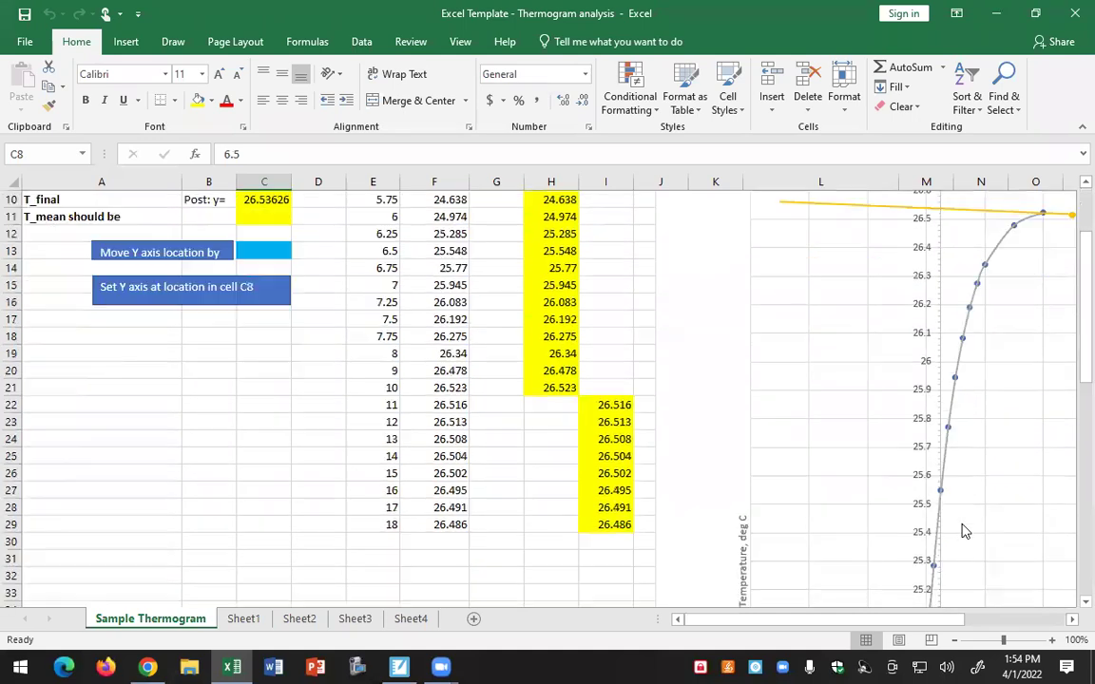
pyautogui.scroll(-4, 963, 531)
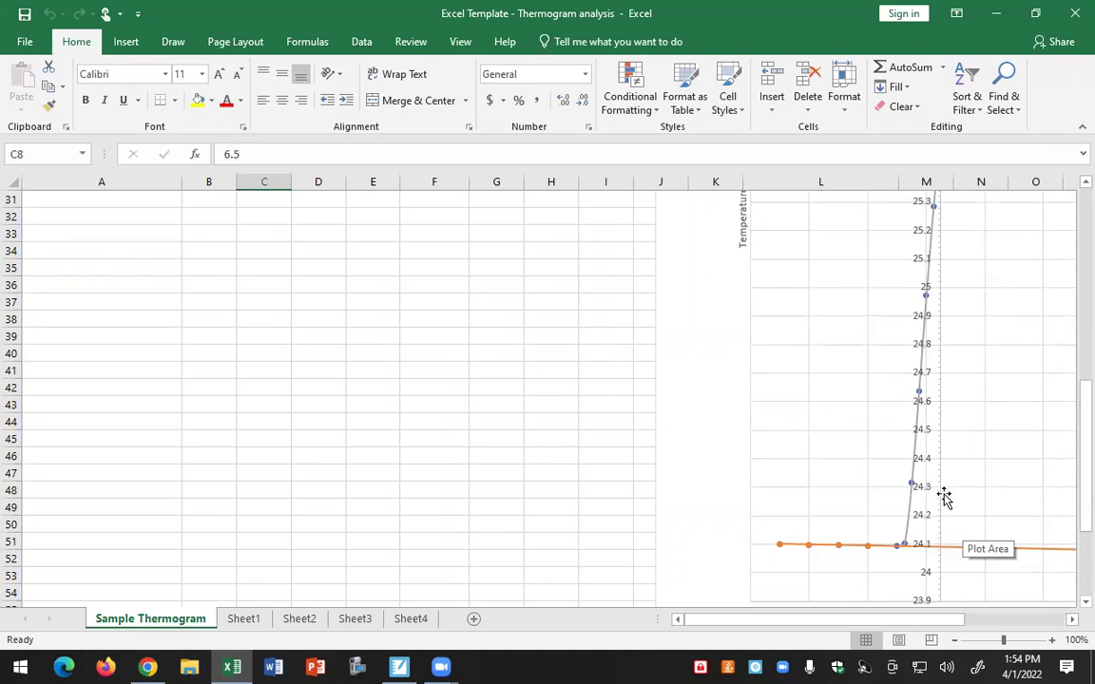
pyautogui.scroll(8, 946, 496)
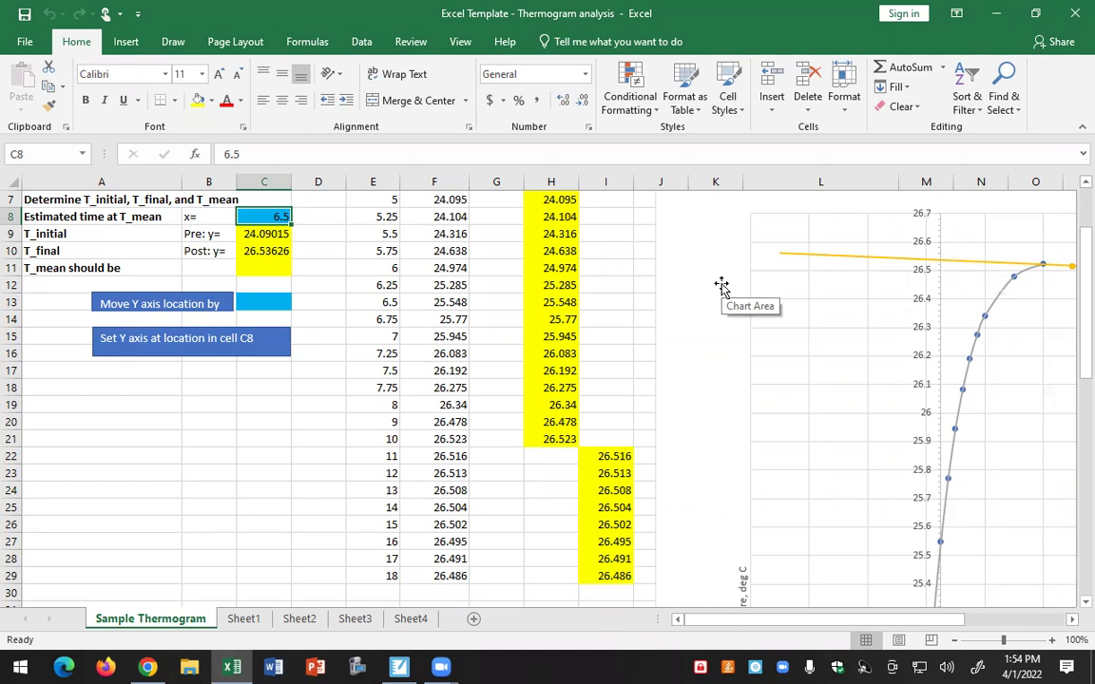
pyautogui.scroll(-6, 721, 285)
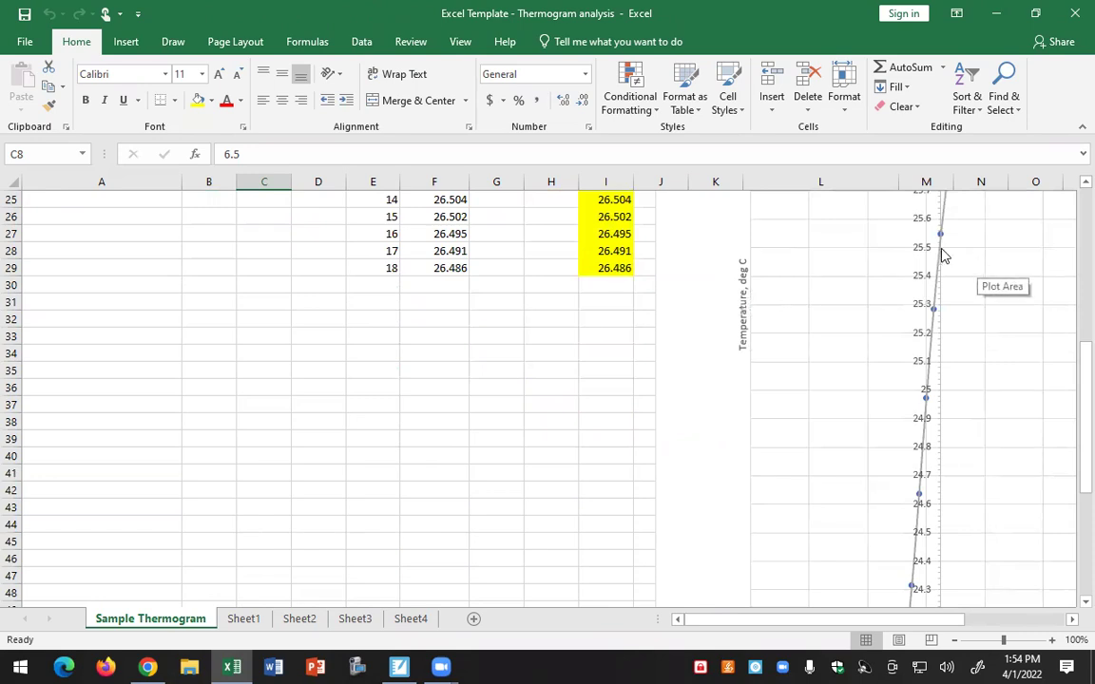
pyautogui.scroll(3, 874, 285)
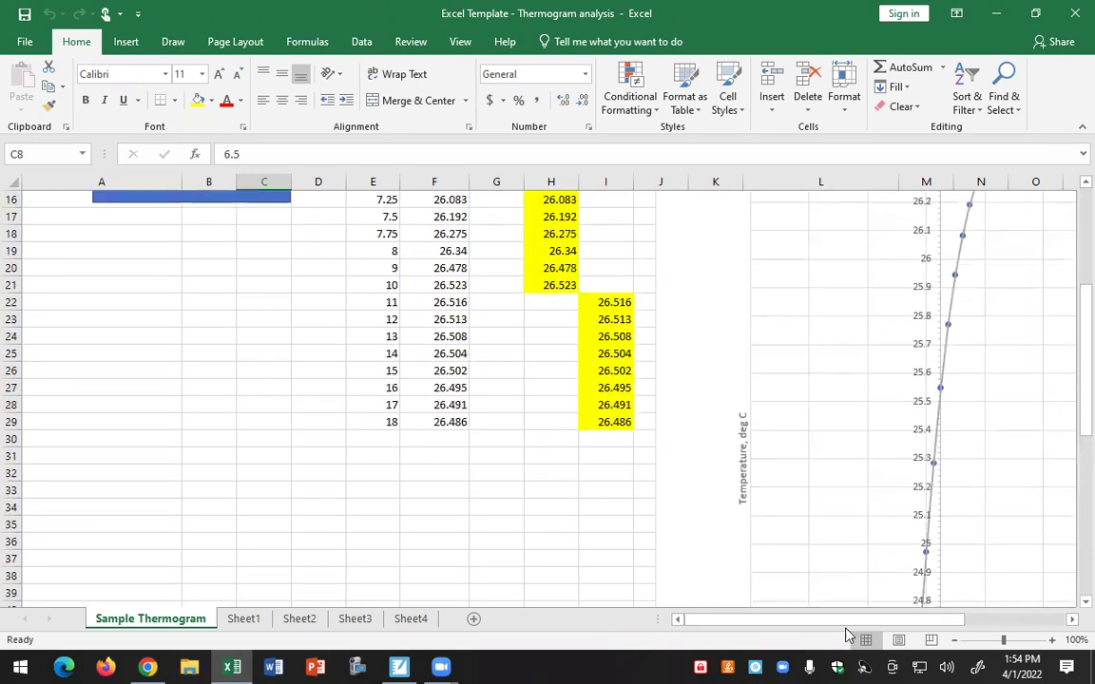
pyautogui.click(993, 640)
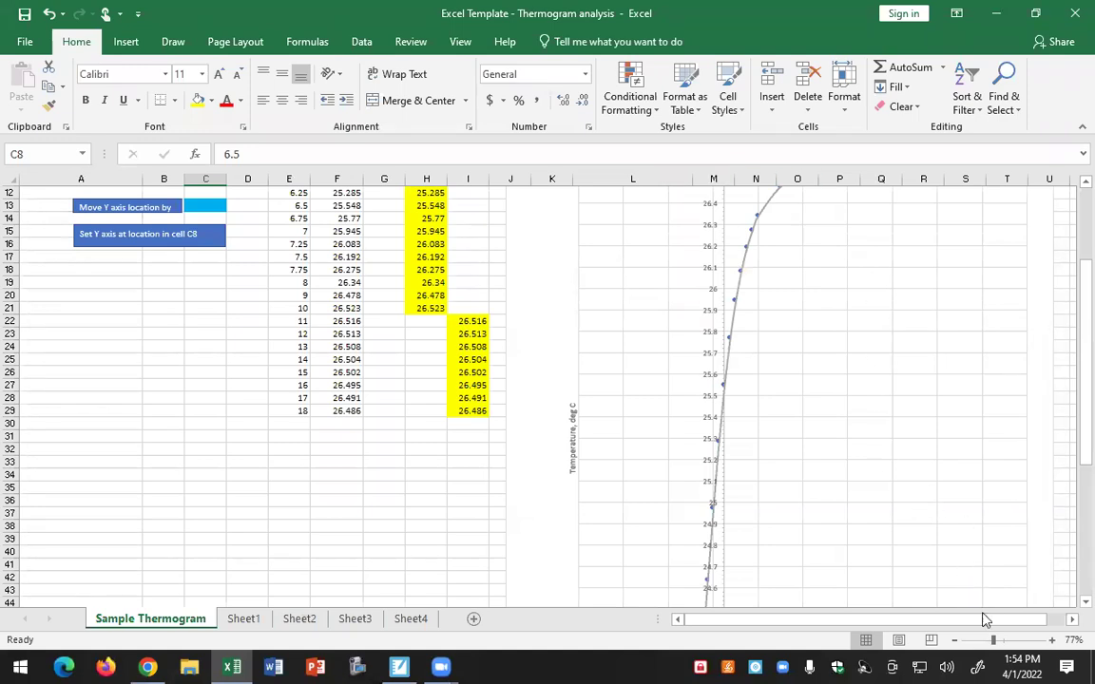
pyautogui.moveTo(1006, 646); pyautogui.dragTo(997, 647)
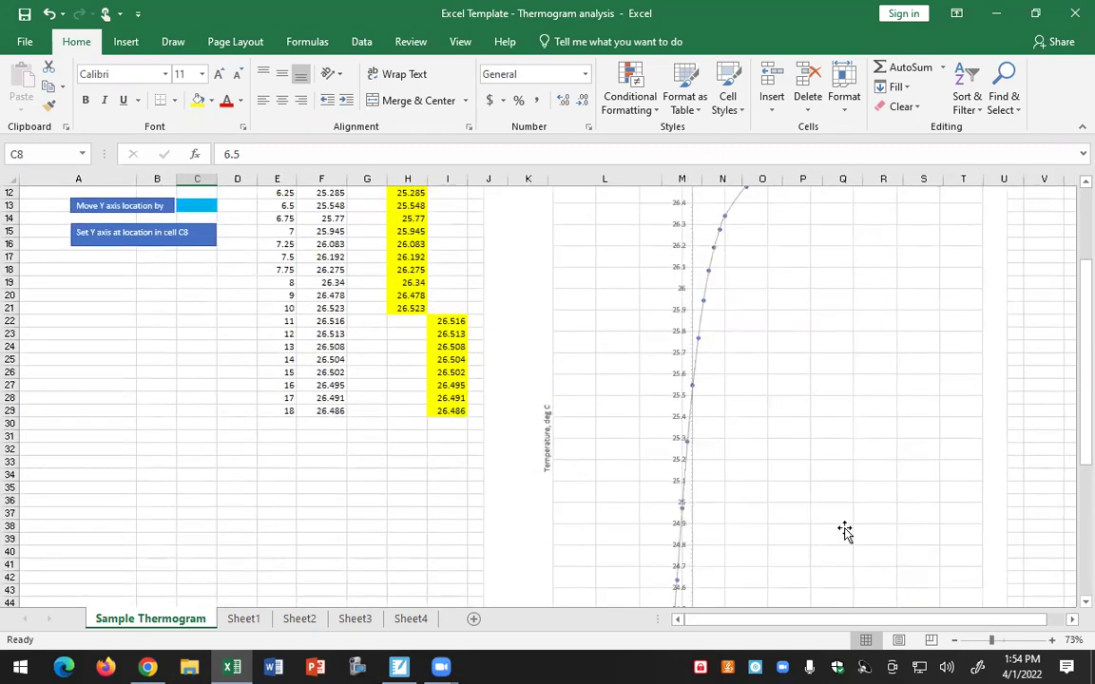
pyautogui.scroll(-3, 844, 529)
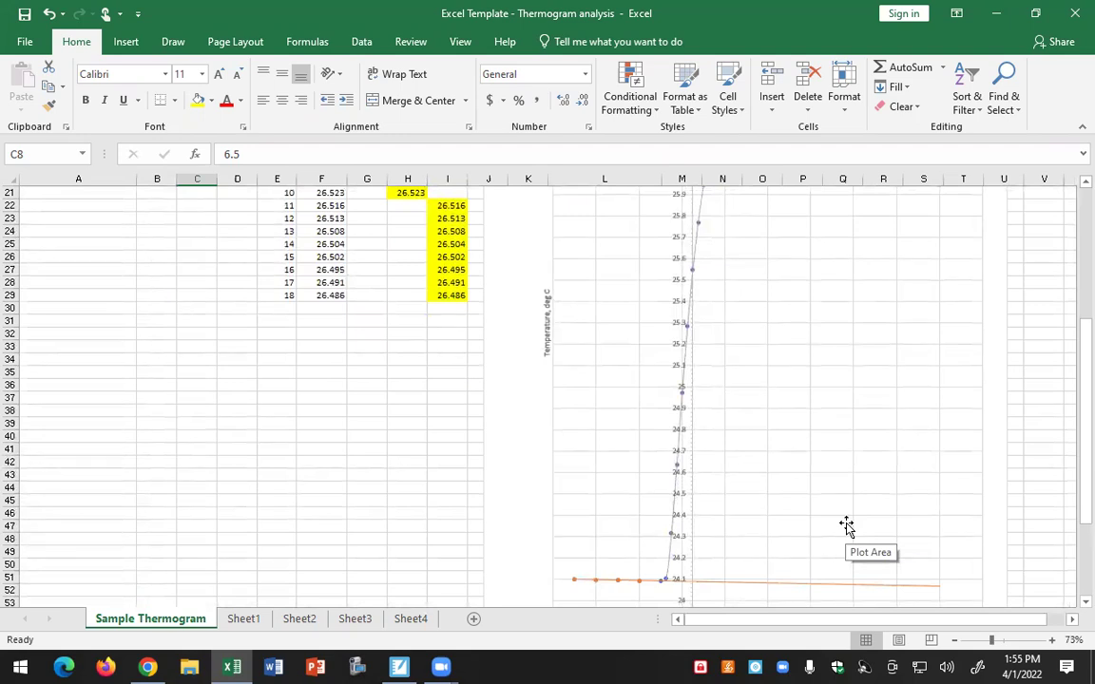
pyautogui.click(429, 401)
pyautogui.scroll(6, 428, 400)
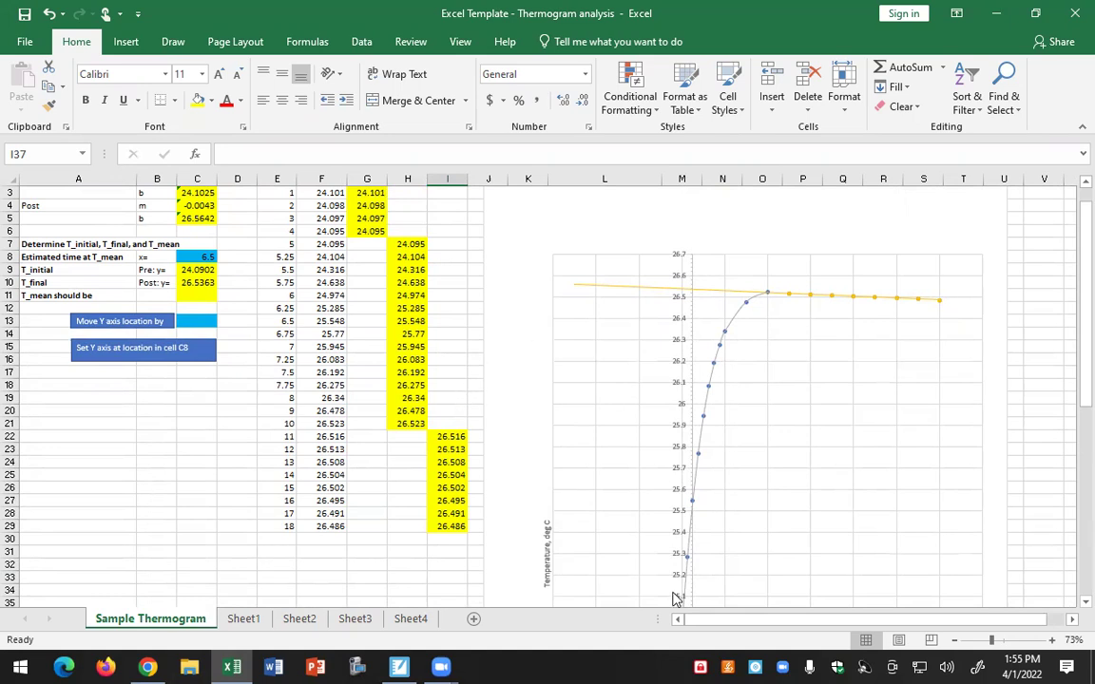
# - Enlarge the worksheet to 190% and review the T_initial and T_final formulas in C9 and C10
pyautogui.moveTo(691, 536)
pyautogui.keyDown('ctrl'); pyautogui.scroll(1, 913, 582); pyautogui.keyUp('ctrl')
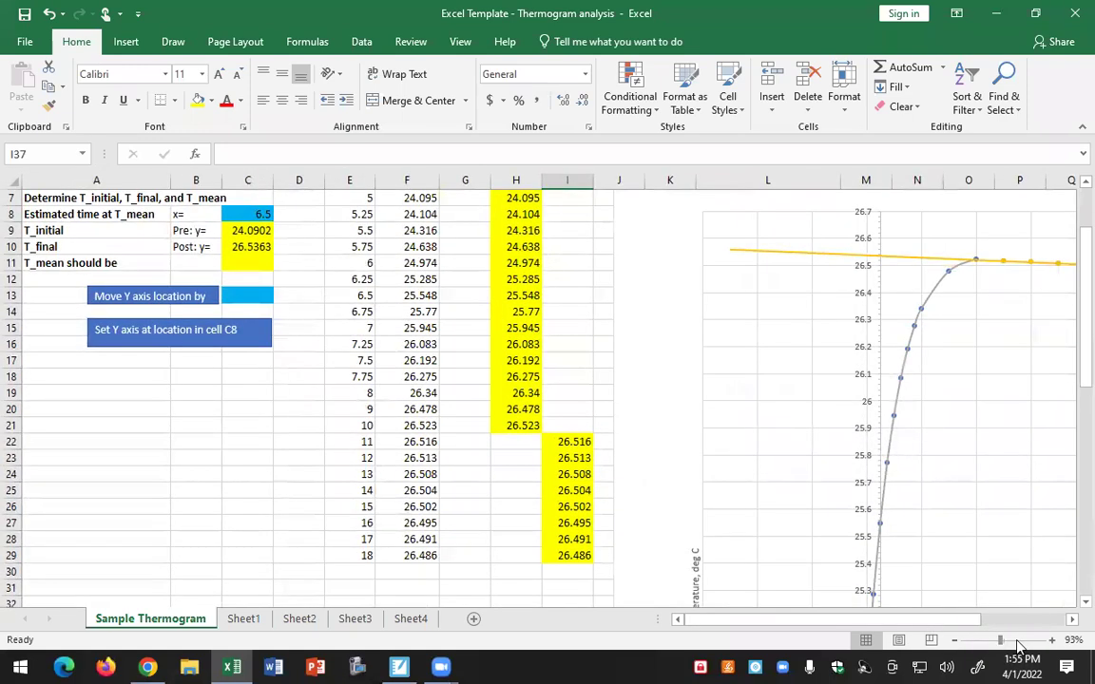
pyautogui.keyDown('ctrl'); pyautogui.scroll(5, 341, 495); pyautogui.keyUp('ctrl')
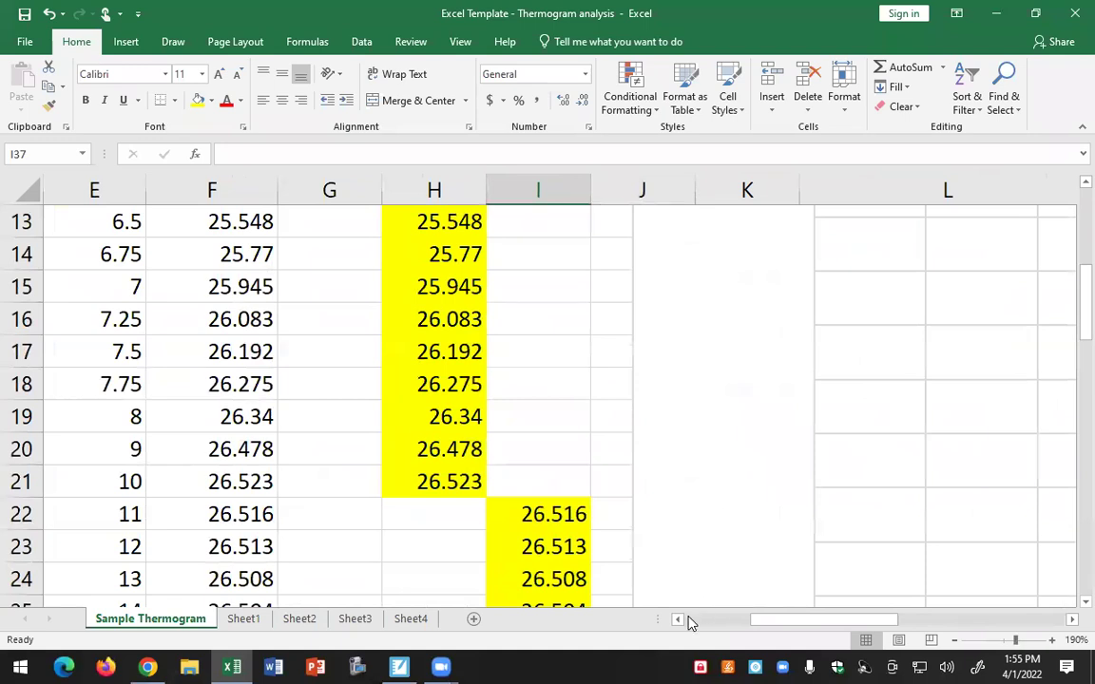
pyautogui.click(687, 620)
pyautogui.scroll(4, 381, 484)
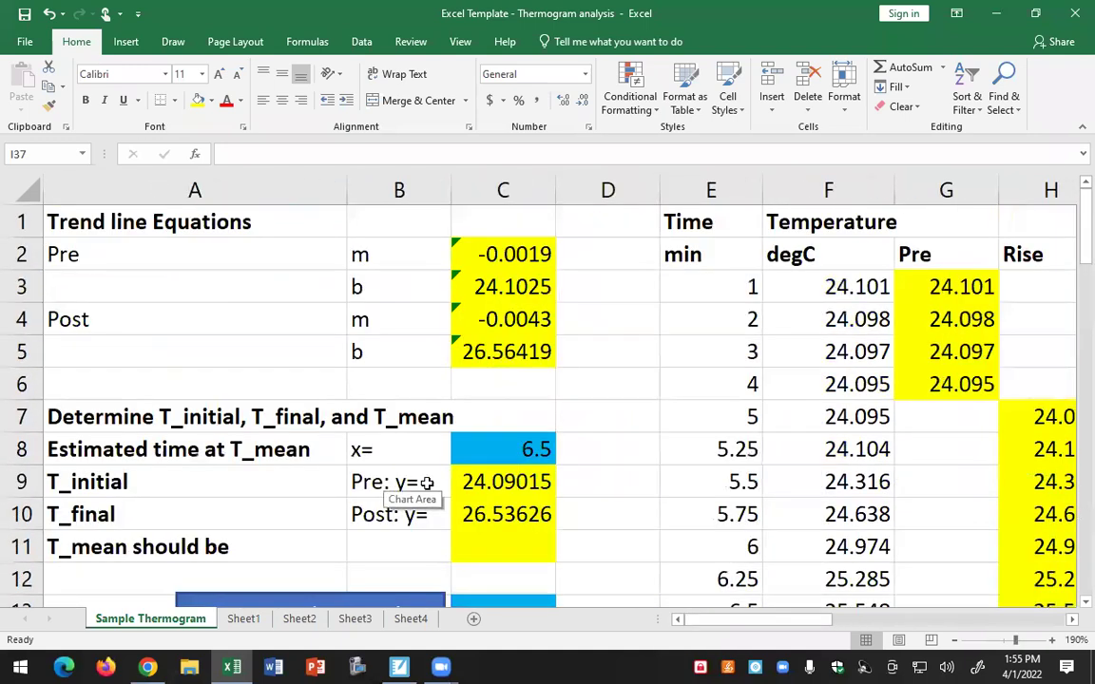
pyautogui.click(497, 482)
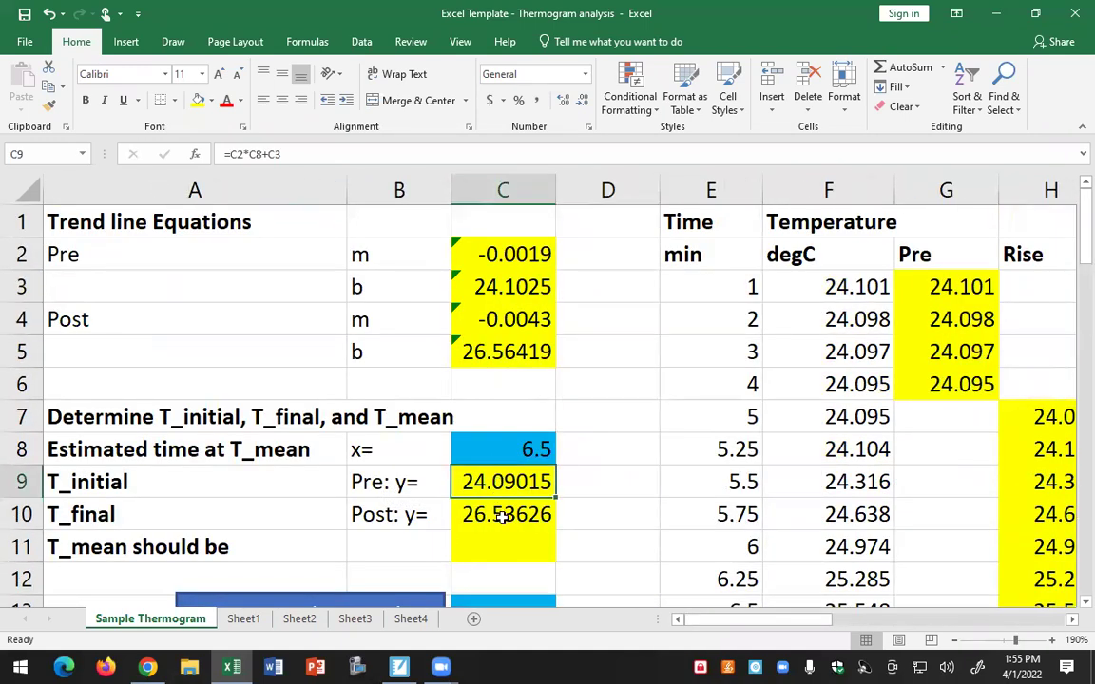
pyautogui.click(502, 516)
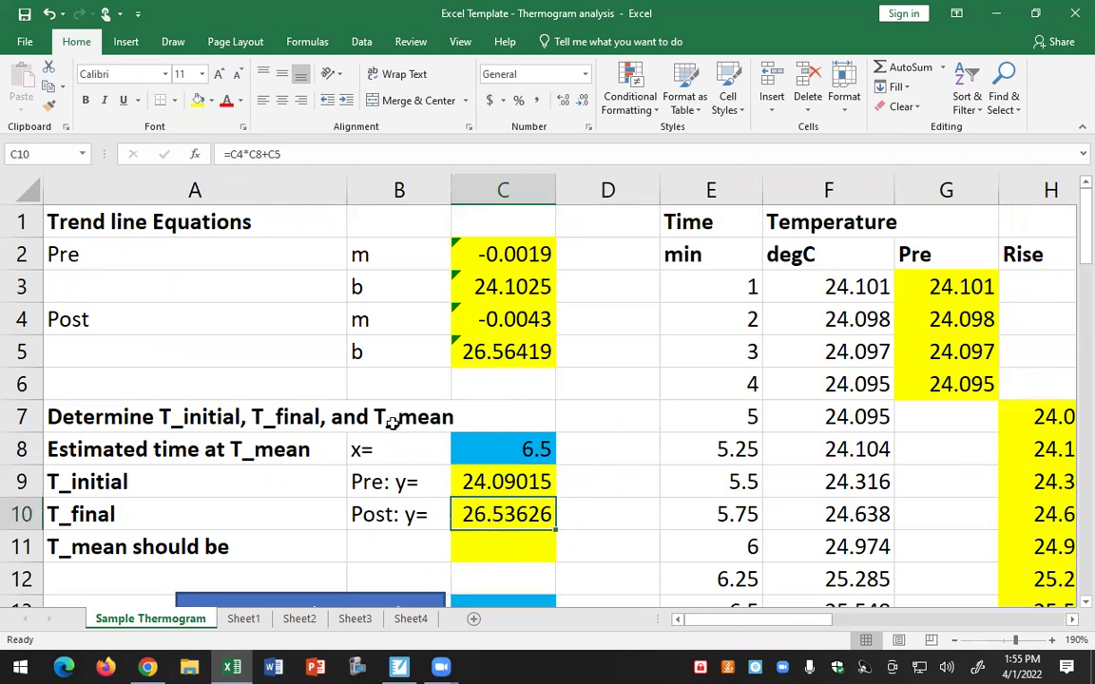
# - Switch to SMART Notebook and handwrite the first part of the equation, T_mean = T_i, on the blank page
pyautogui.click(399, 666)
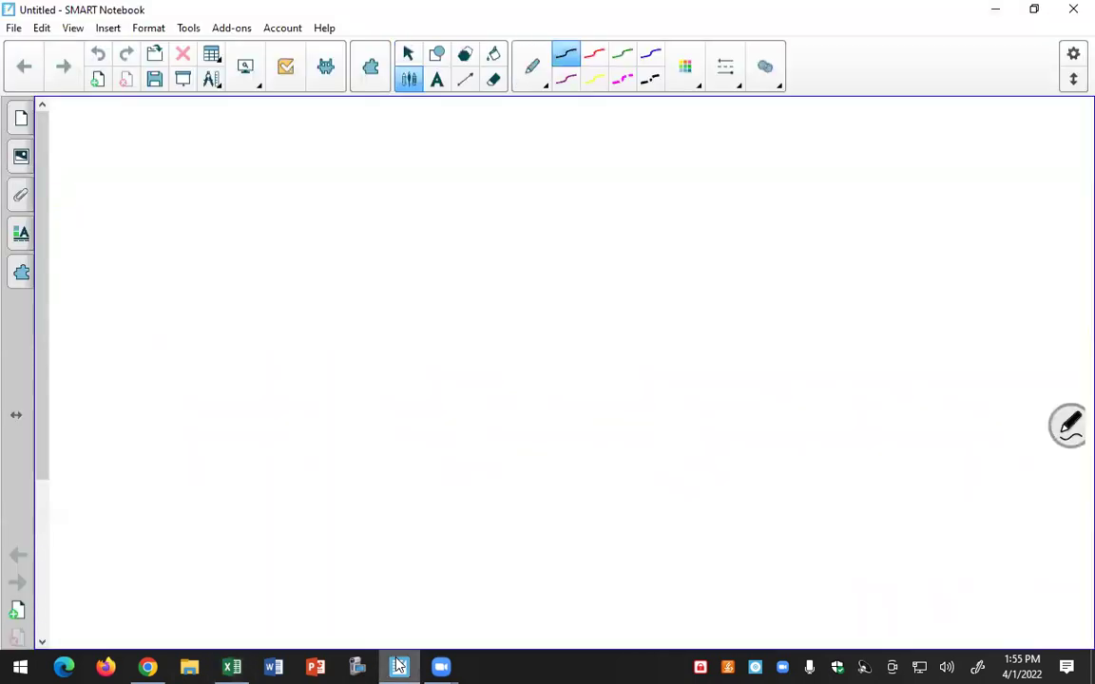
pyautogui.moveTo(318, 294); pyautogui.dragTo(328, 386)
pyautogui.moveTo(264, 289); pyautogui.dragTo(385, 277)
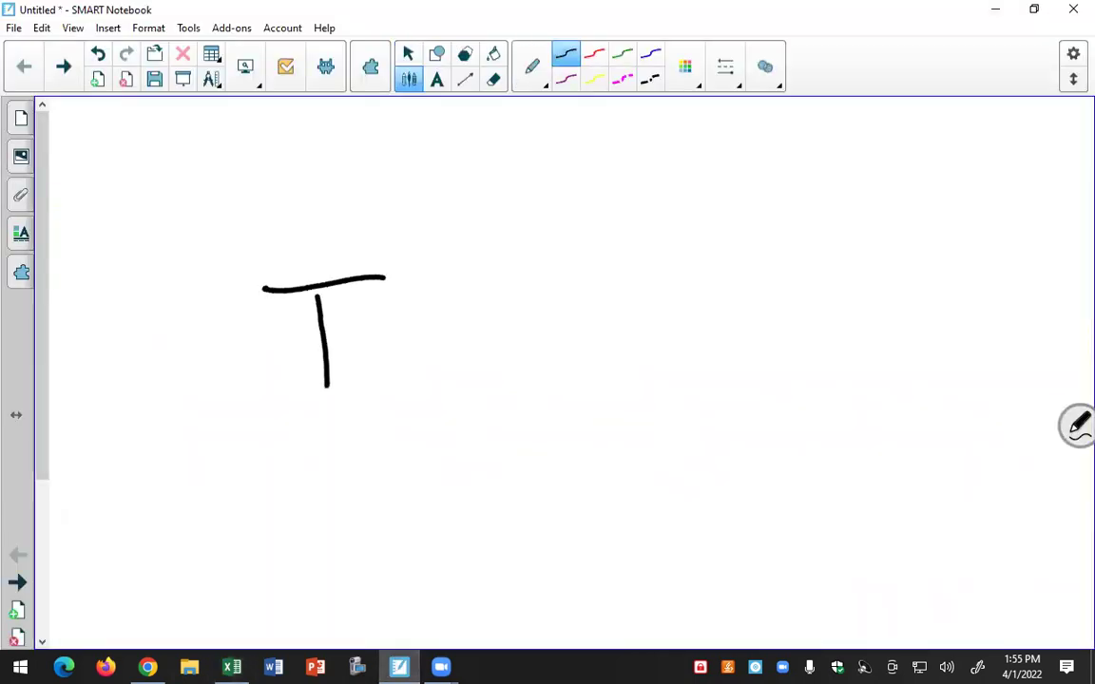
pyautogui.moveTo(350, 397); pyautogui.dragTo(407, 376)
pyautogui.moveTo(434, 370)
pyautogui.mouseDown()
pyautogui.moveTo(443, 384)
pyautogui.moveTo(469, 379)
pyautogui.mouseUp()
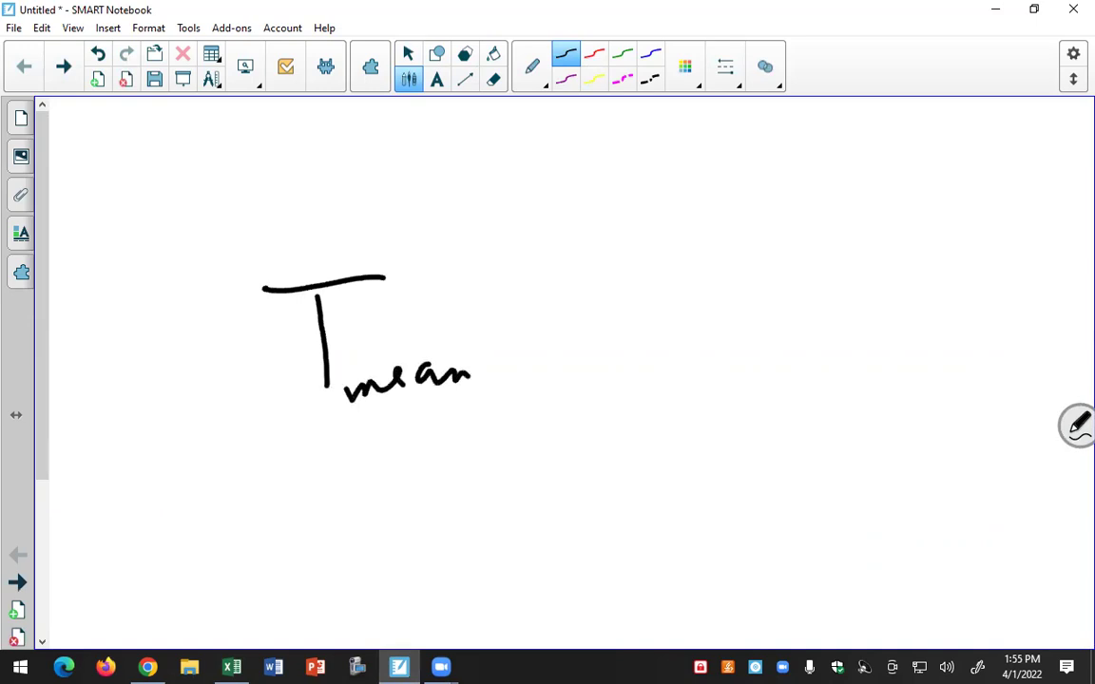
pyautogui.moveTo(508, 309); pyautogui.dragTo(522, 310)
pyautogui.moveTo(500, 323); pyautogui.dragTo(524, 322)
pyautogui.moveTo(582, 269); pyautogui.dragTo(585, 352)
pyautogui.moveTo(544, 269); pyautogui.dragTo(630, 259)
pyautogui.moveTo(608, 350); pyautogui.dragTo(621, 380)
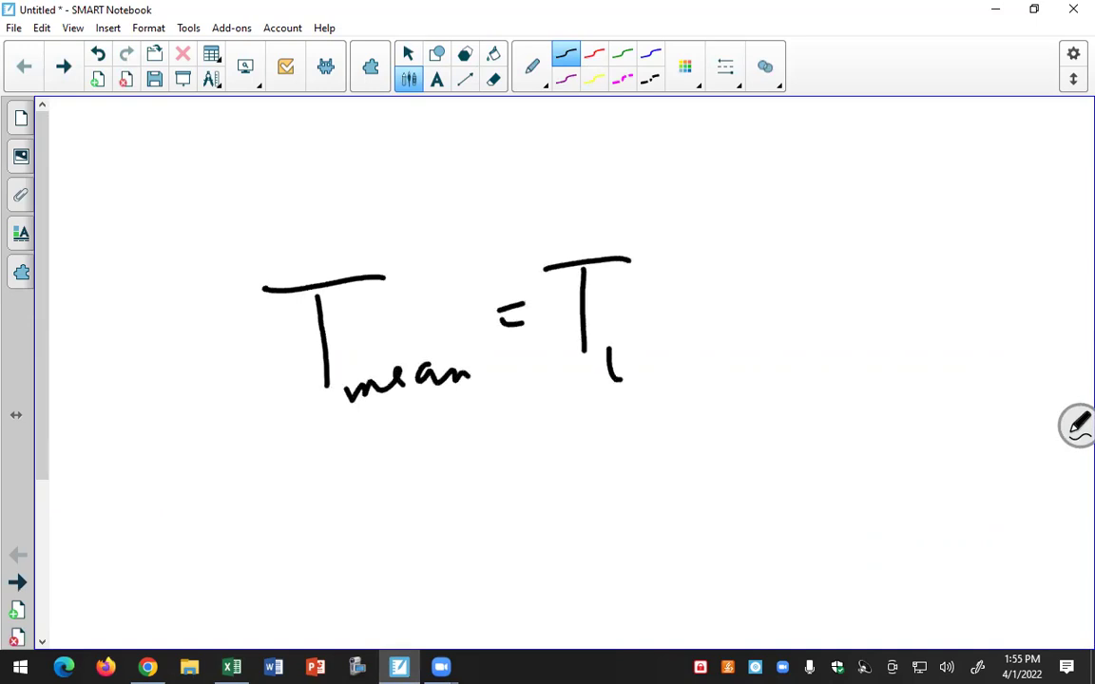
# - Complete the handwritten T_mean equation by adding + 0.63(ΔT) after T_i
pyautogui.moveTo(676, 276); pyautogui.dragTo(675, 315)
pyautogui.moveTo(652, 300); pyautogui.dragTo(696, 296)
pyautogui.moveTo(738, 249)
pyautogui.mouseDown()
pyautogui.moveTo(724, 275)
pyautogui.moveTo(739, 250)
pyautogui.mouseUp()
pyautogui.moveTo(754, 281); pyautogui.dragTo(756, 284)
pyautogui.moveTo(785, 244)
pyautogui.mouseDown()
pyautogui.moveTo(778, 268)
pyautogui.moveTo(803, 272)
pyautogui.mouseUp()
pyautogui.moveTo(850, 198); pyautogui.dragTo(845, 285)
pyautogui.moveTo(882, 201)
pyautogui.mouseDown()
pyautogui.moveTo(869, 249)
pyautogui.moveTo(882, 201)
pyautogui.moveTo(941, 202)
pyautogui.mouseUp()
pyautogui.moveTo(918, 207); pyautogui.dragTo(924, 252)
pyautogui.moveTo(958, 176); pyautogui.dragTo(954, 280)
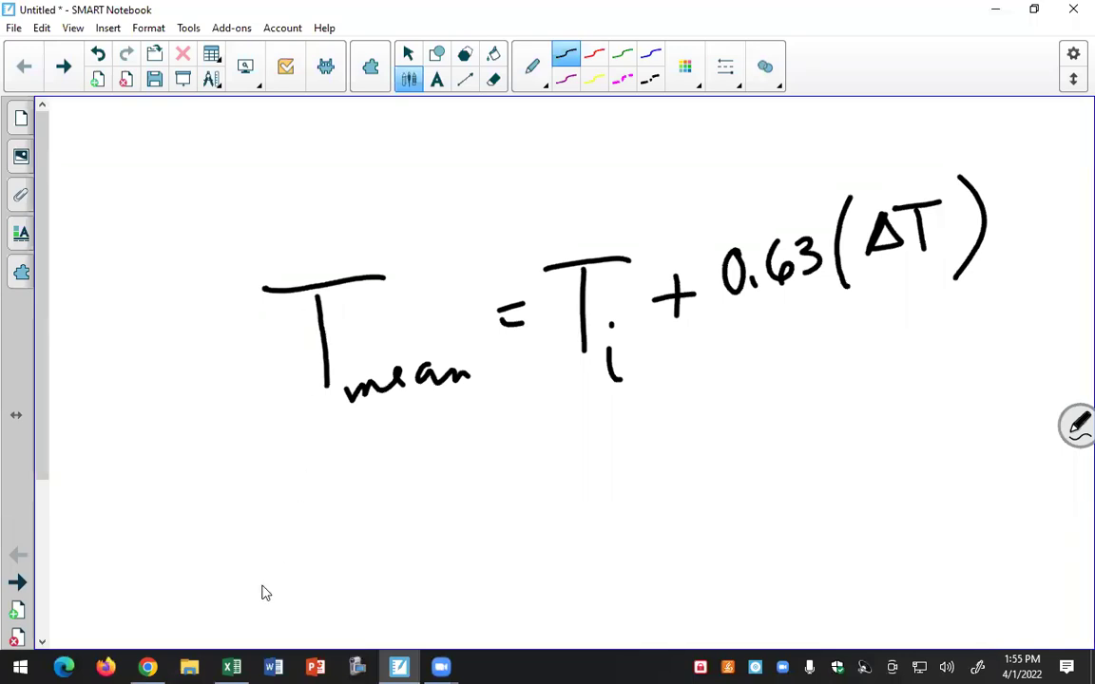
# - Switch to the Excel thermogram worksheet and enter the T_mean formula =C9+0.63*(C10-C9) in C11
pyautogui.click(154, 668)
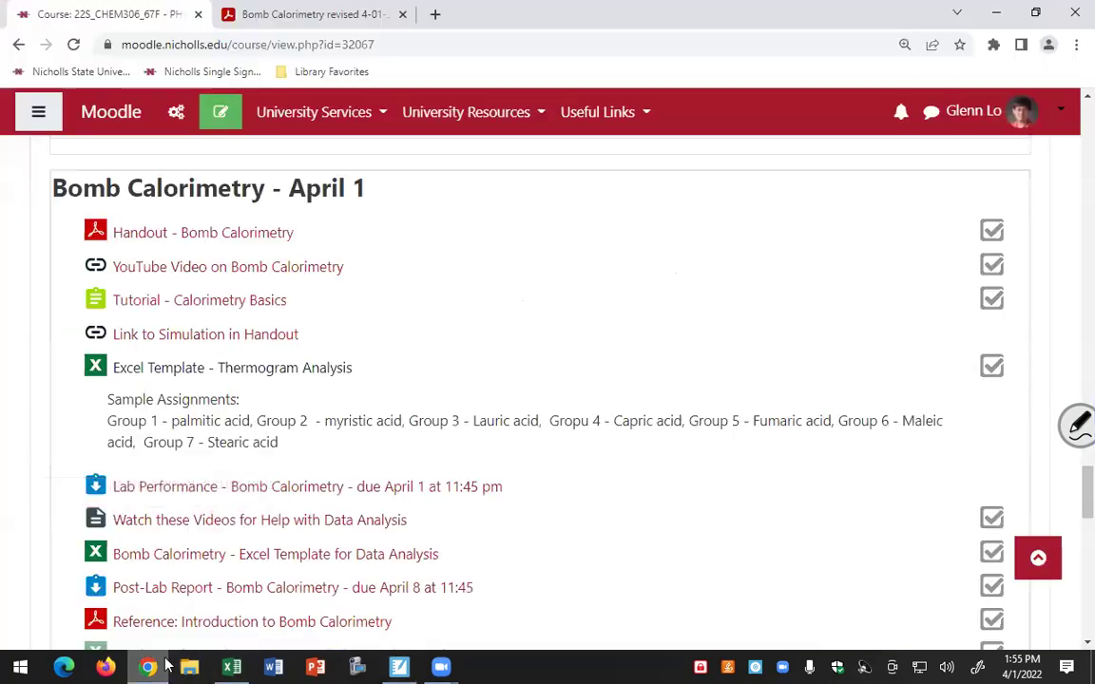
pyautogui.click(272, 649)
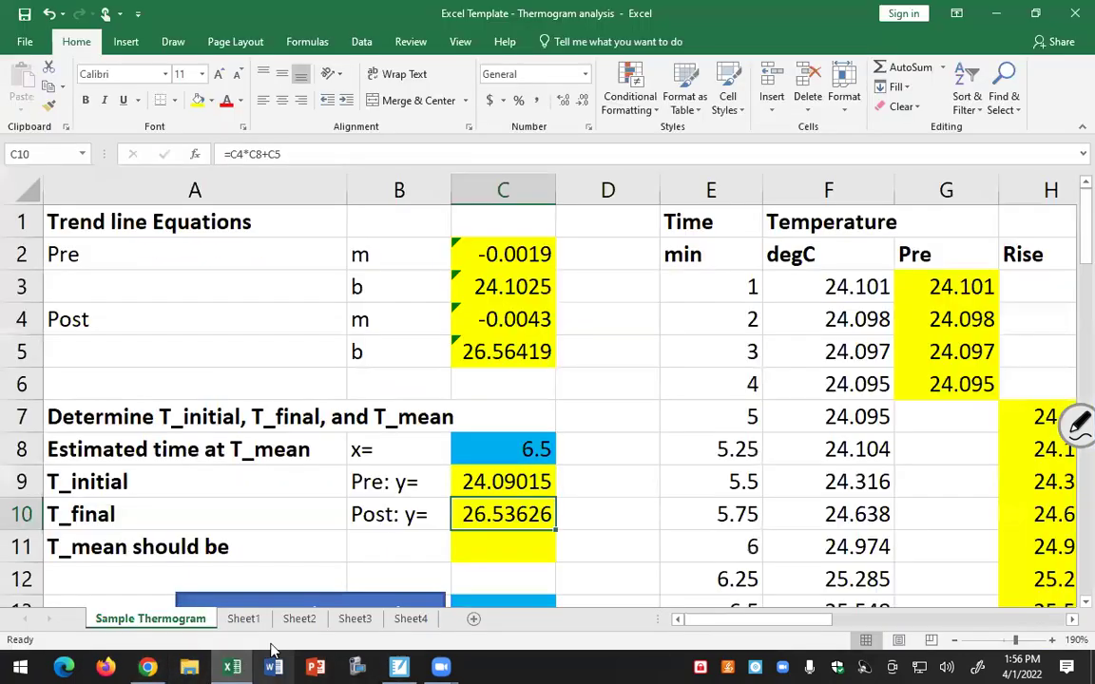
pyautogui.click(487, 556)
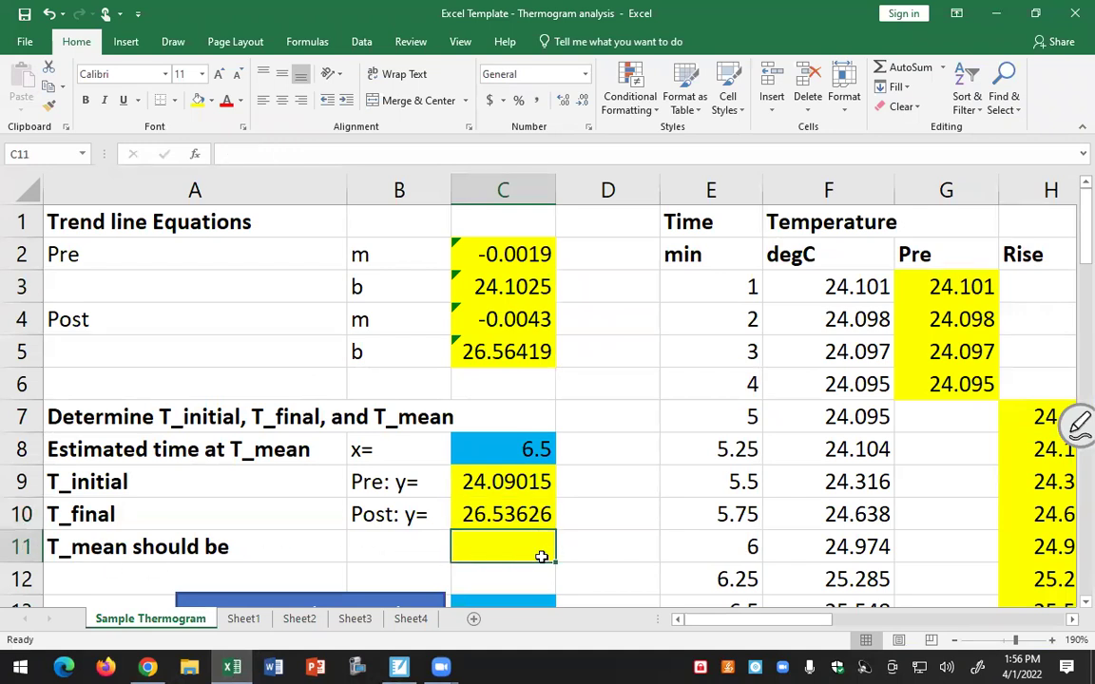
pyautogui.write('=')
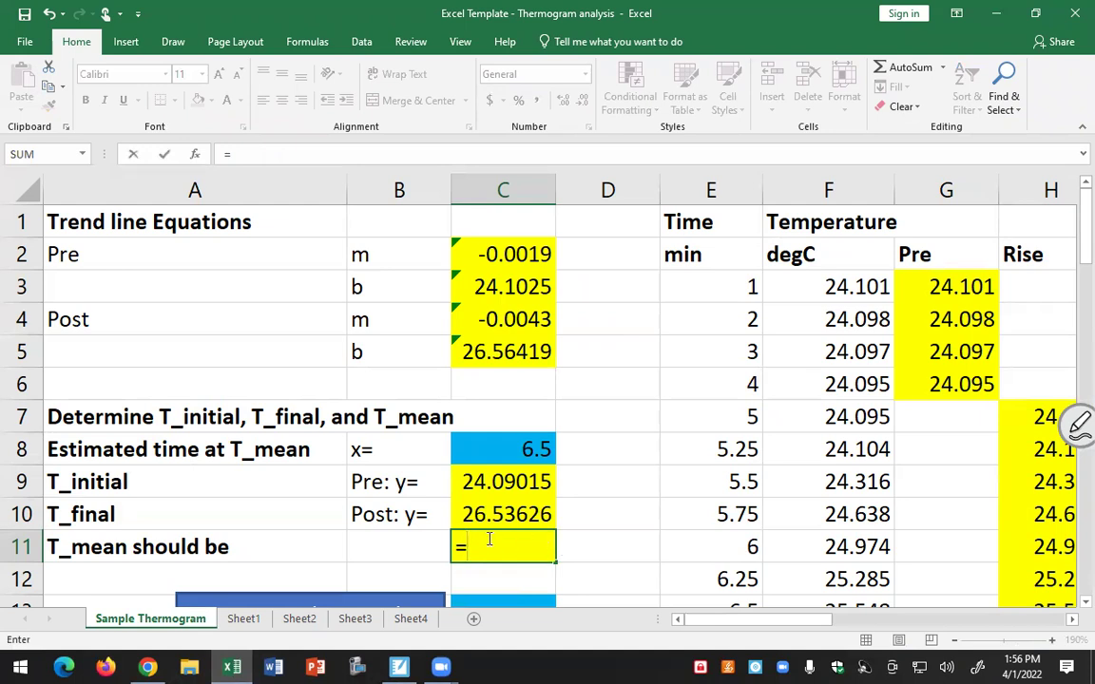
pyautogui.click(485, 483)
pyautogui.write('+0.63*')
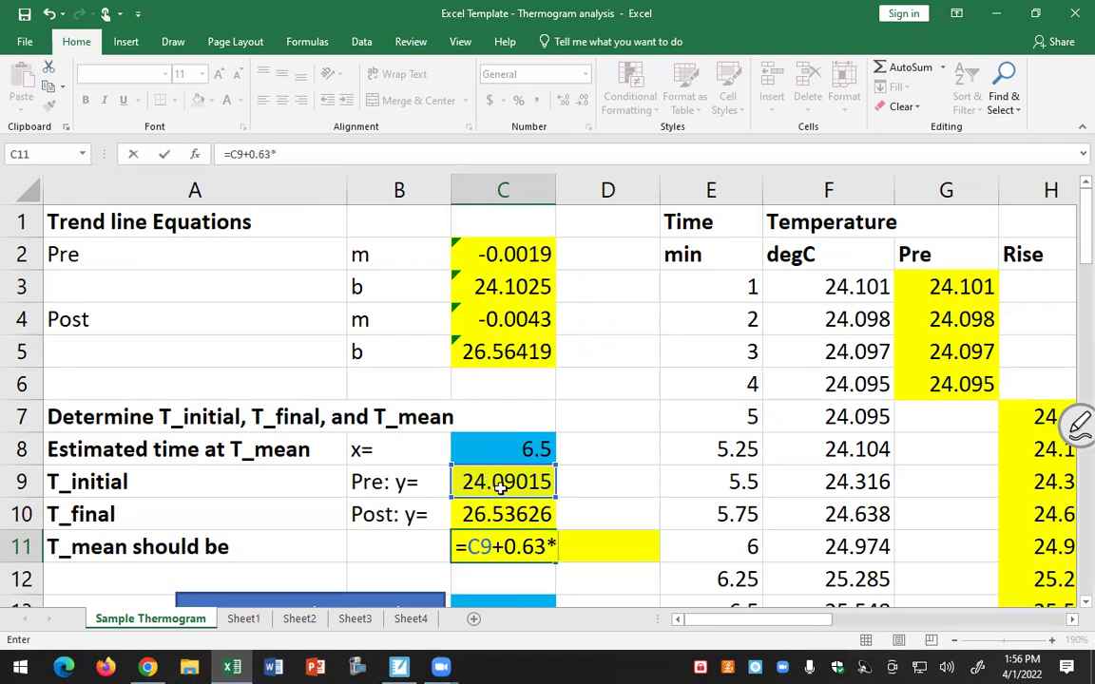
pyautogui.click(468, 514)
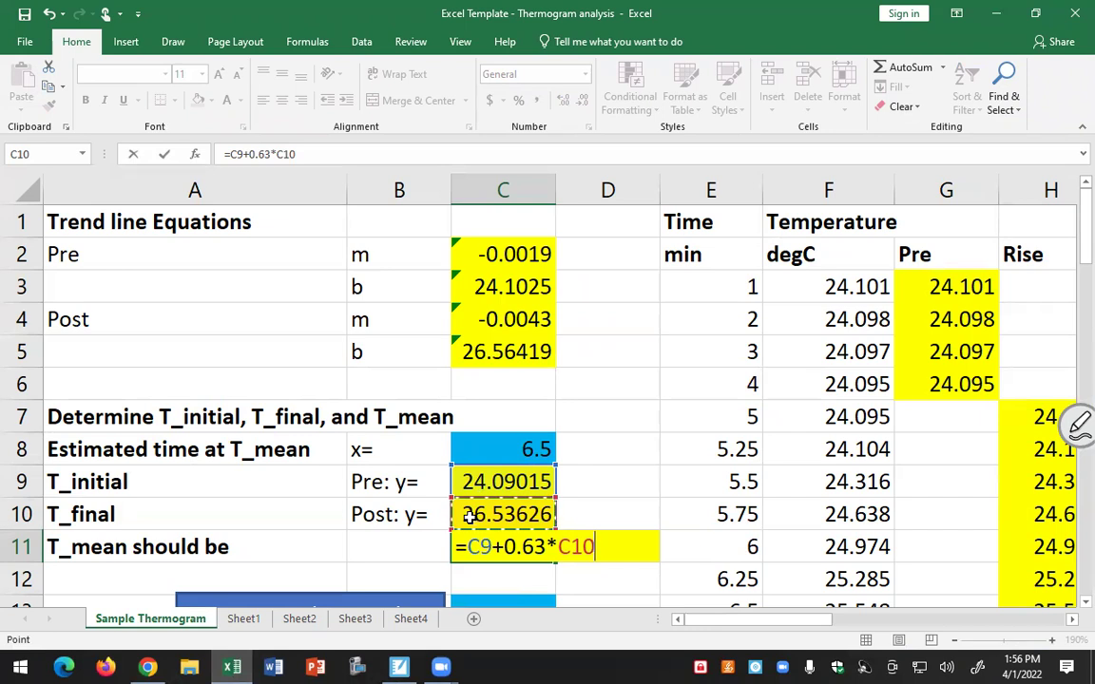
pyautogui.press('BackSpace')
pyautogui.press('BackSpace')
pyautogui.press('BackSpace')
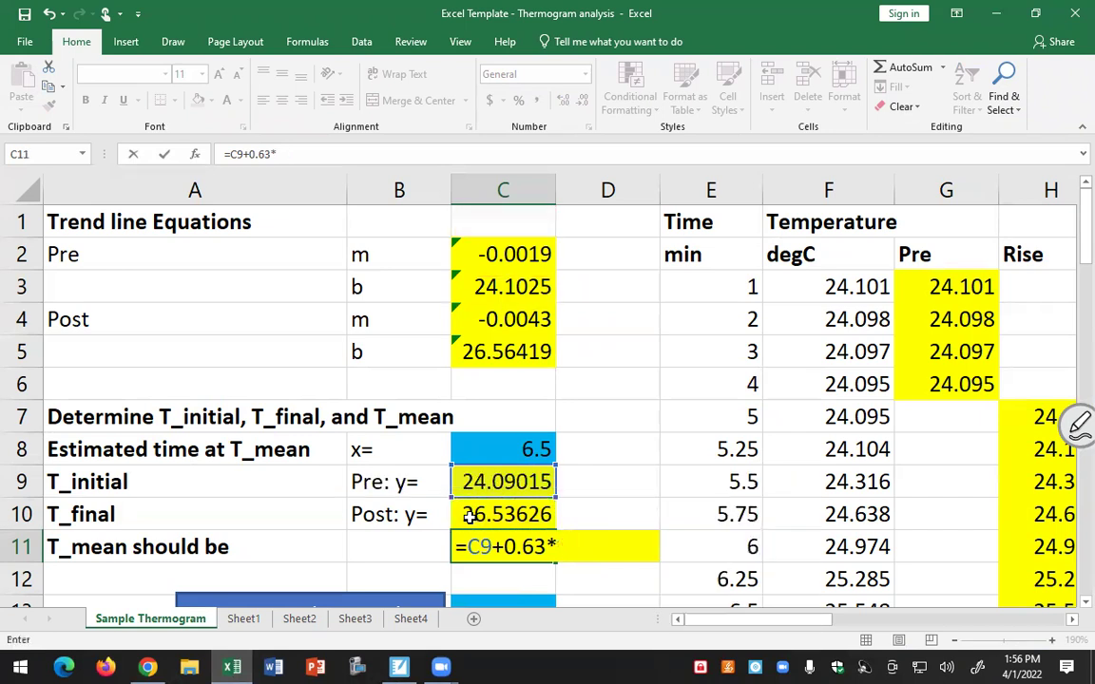
pyautogui.write('(')
pyautogui.click(470, 518)
pyautogui.write('-')
pyautogui.click(486, 481)
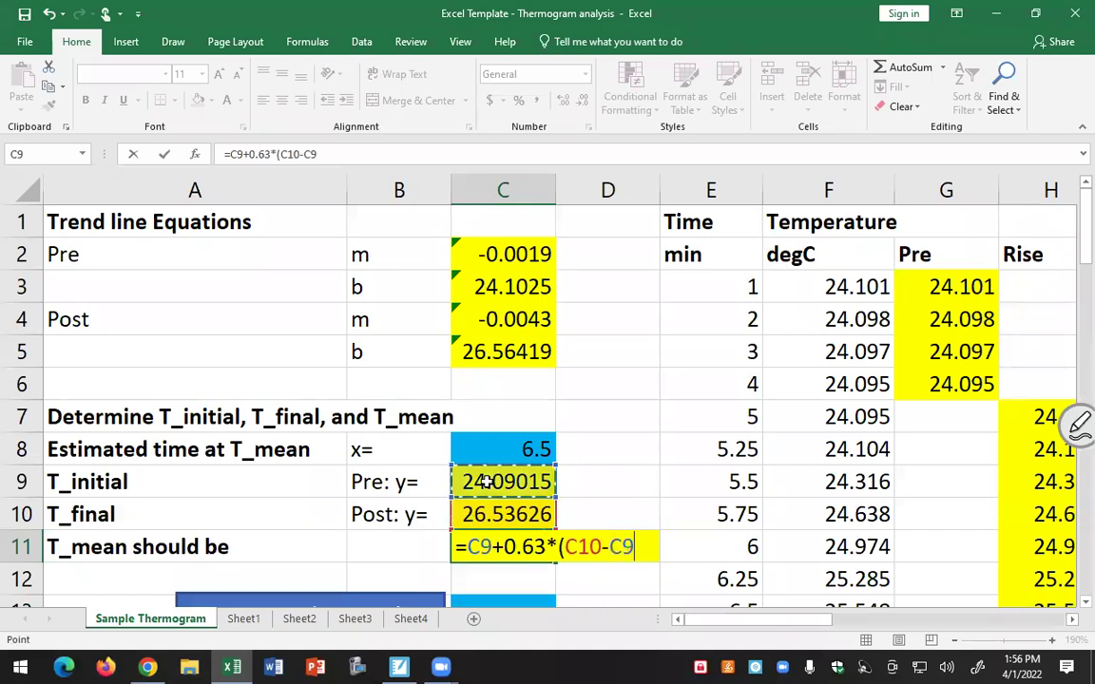
pyautogui.write(')')
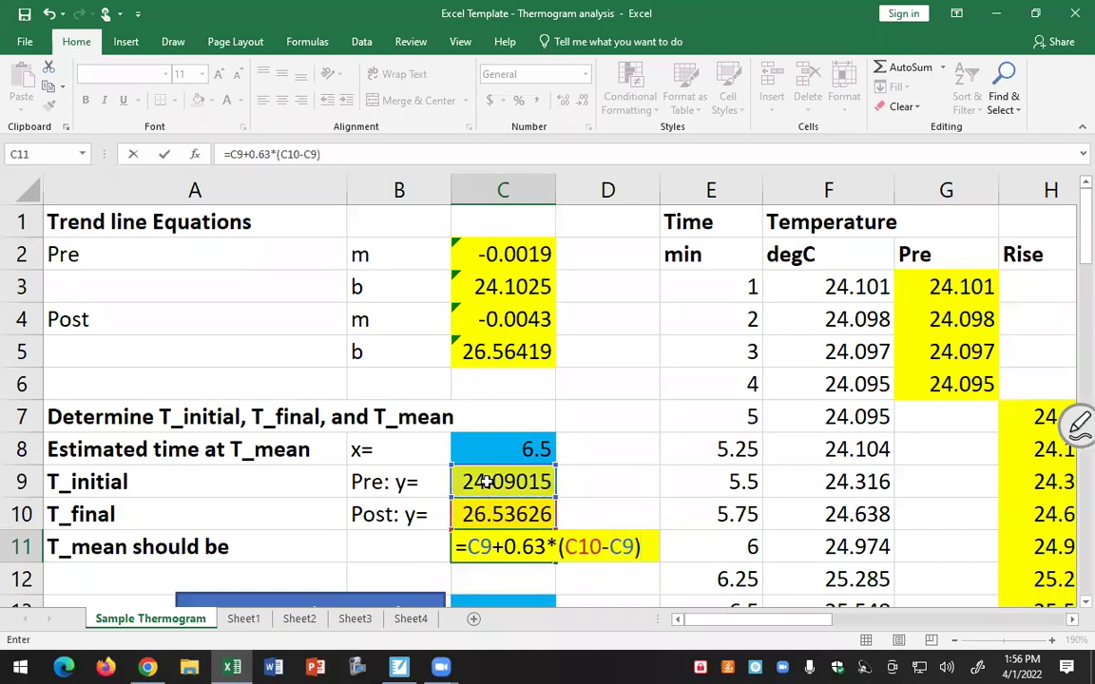
pyautogui.press('Return')
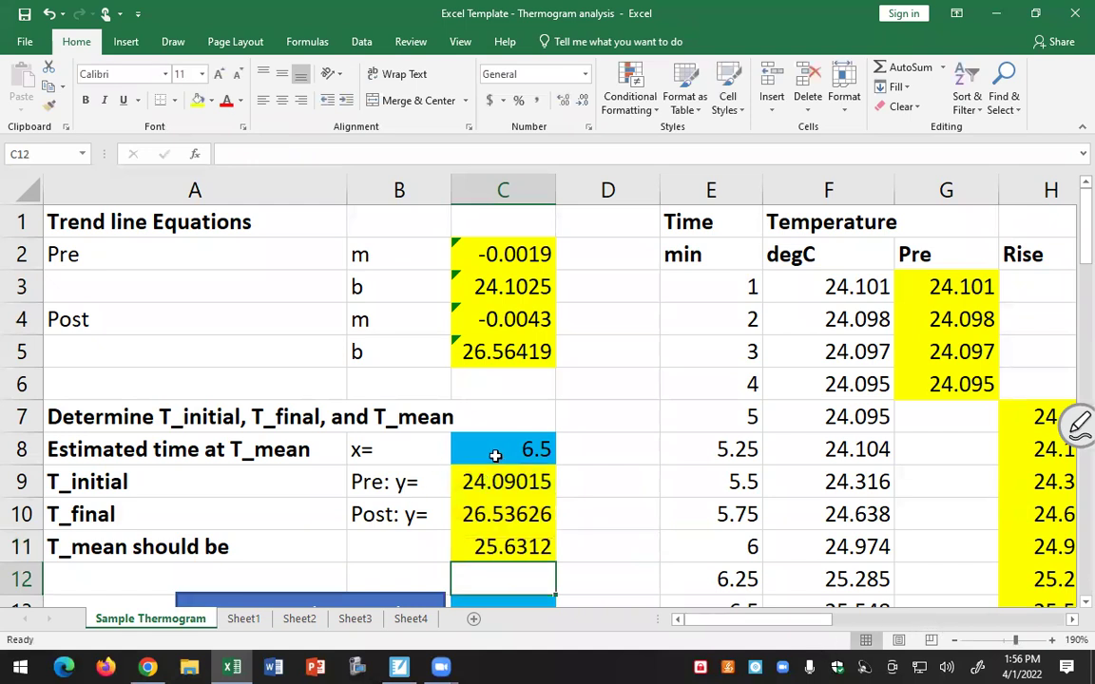
# - Set the estimated time at T_mean in C8 to 8 and move the chart's Y axis to that location
pyautogui.click(495, 457)
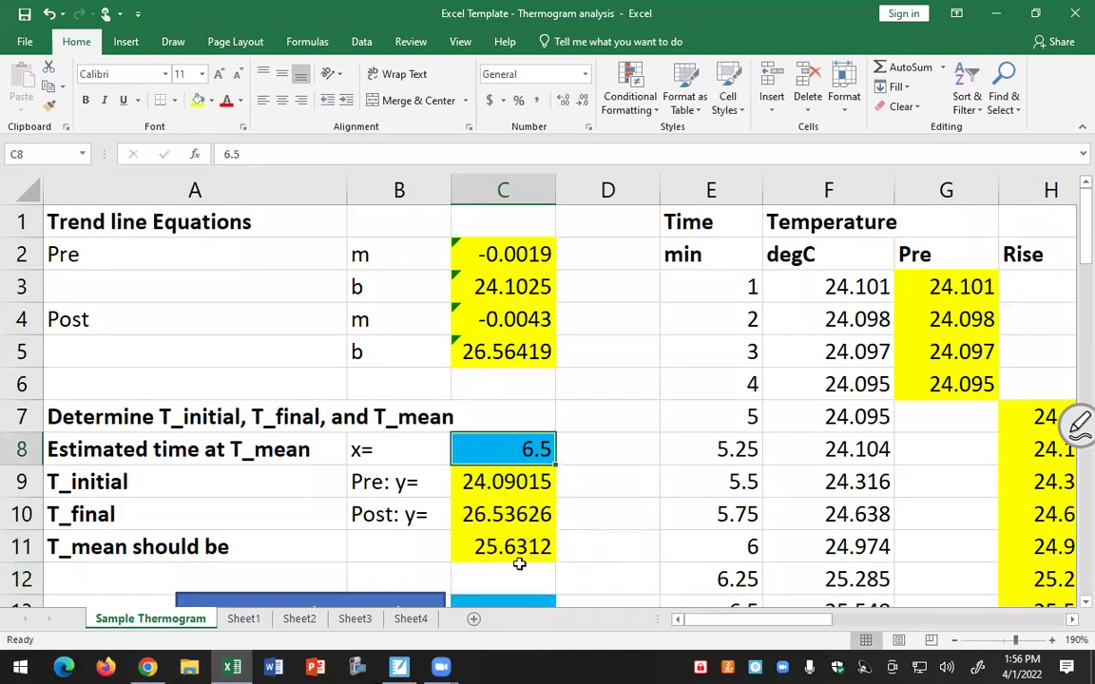
pyautogui.scroll(-2, 643, 497)
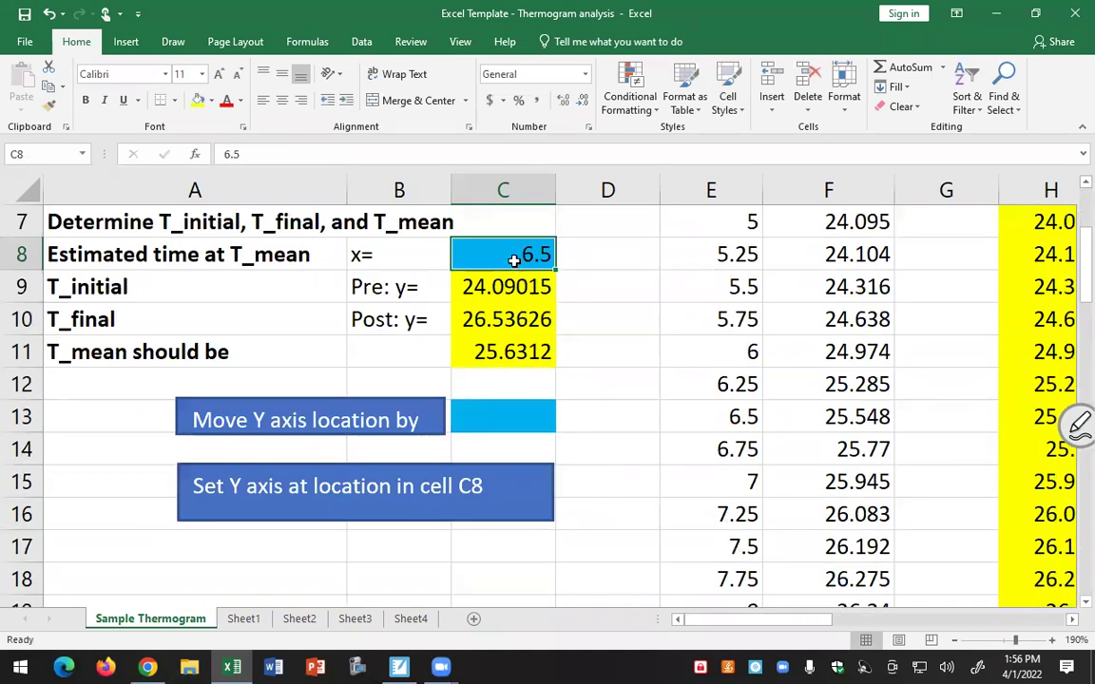
pyautogui.write('8')
pyautogui.click(616, 332)
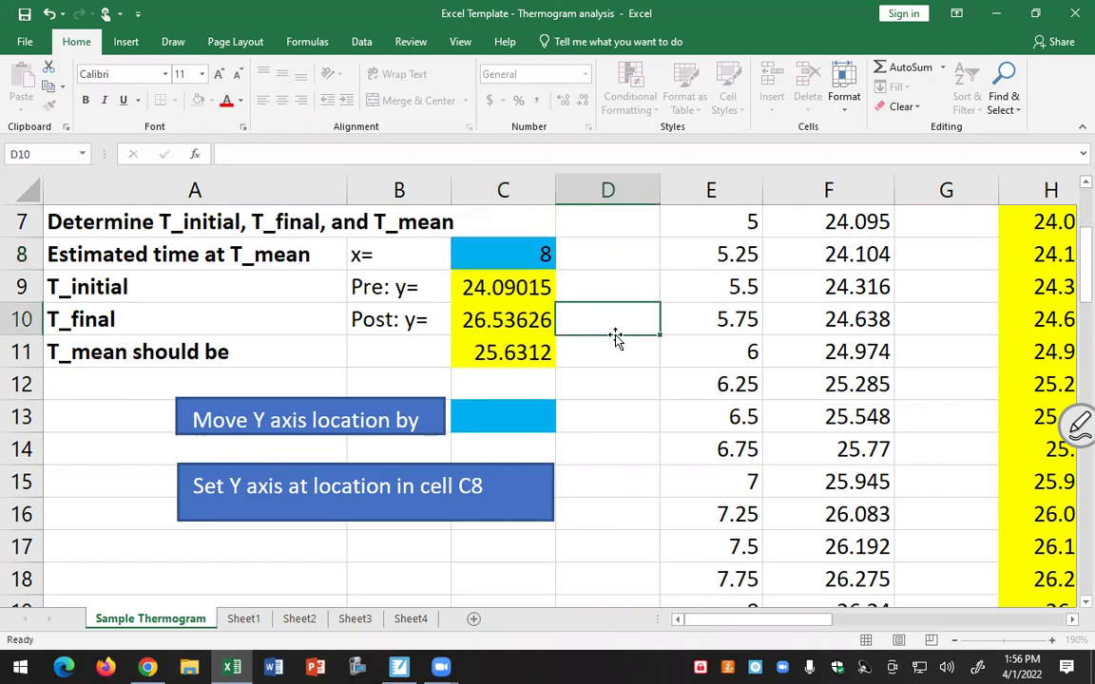
pyautogui.click(476, 509)
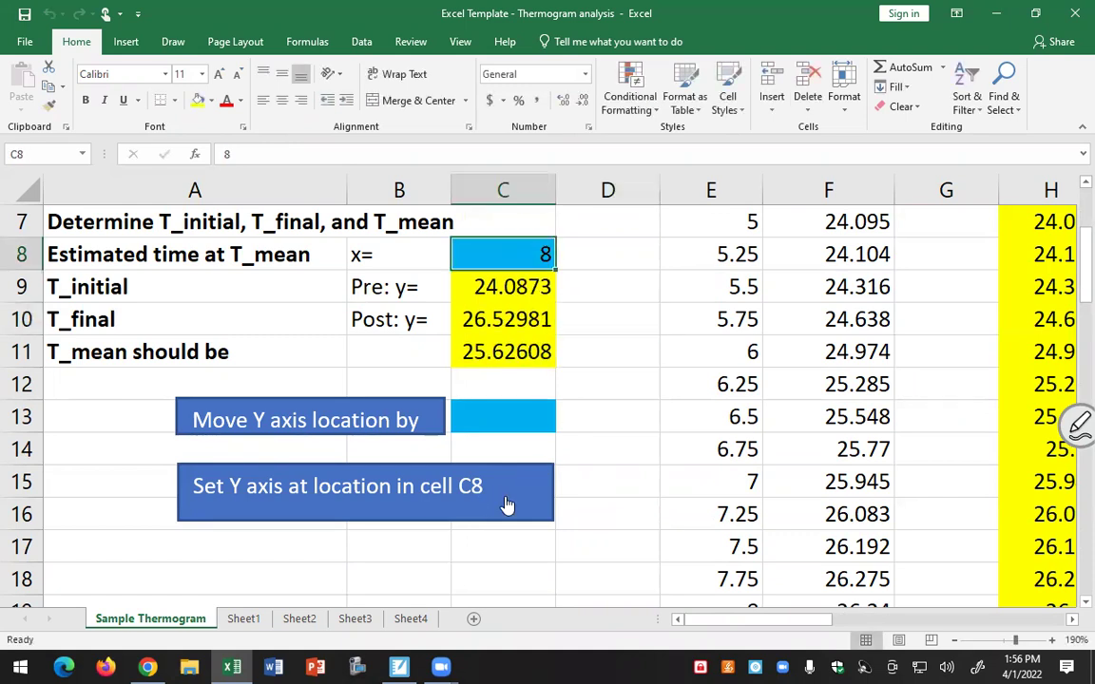
# - Examine on the chart where the Y axis at 8 minutes crosses the pre and post trend lines
pyautogui.click(1004, 643)
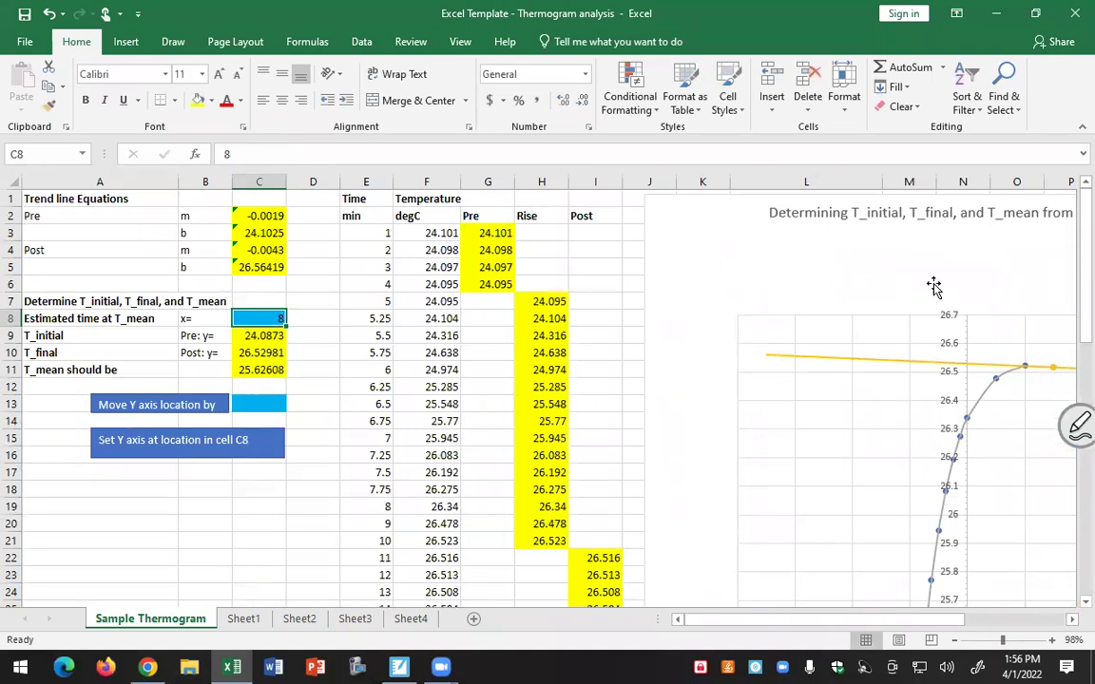
pyautogui.scroll(-1, 1004, 521)
pyautogui.scroll(-11, 1004, 521)
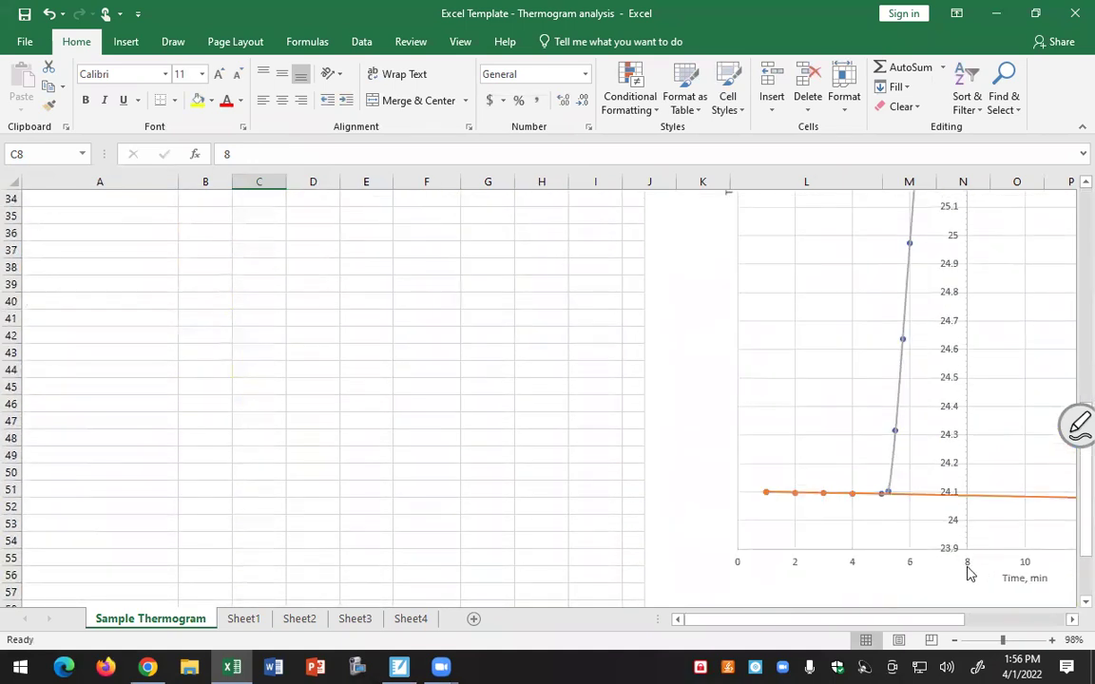
pyautogui.scroll(11, 897, 550)
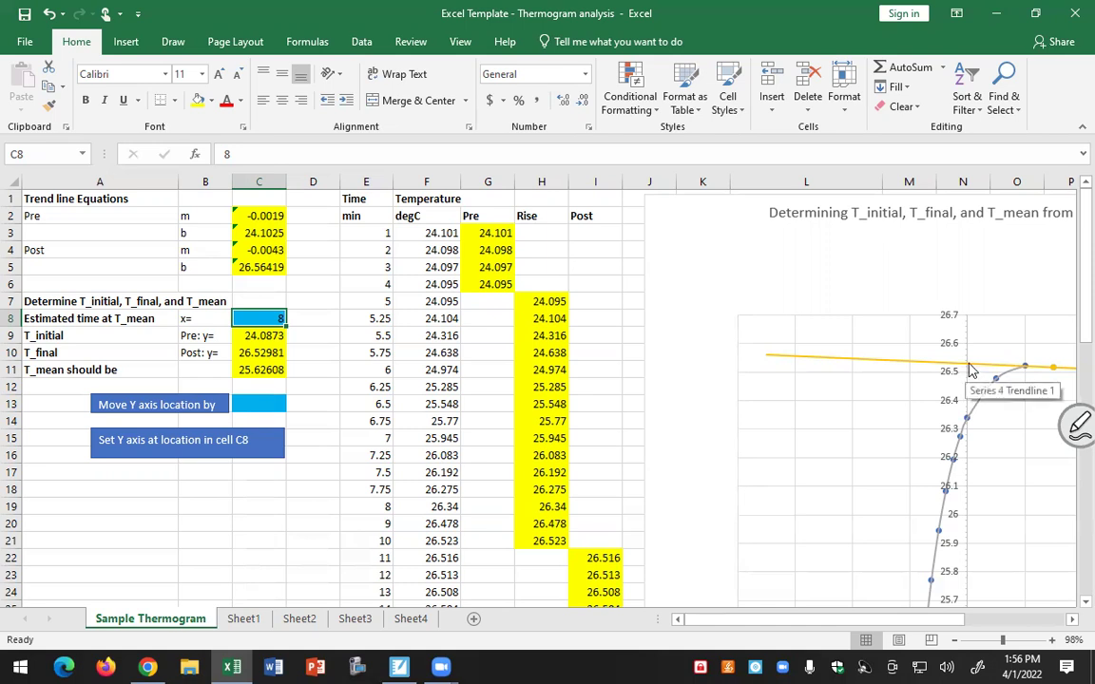
pyautogui.scroll(-6, 969, 370)
pyautogui.scroll(-5, 961, 369)
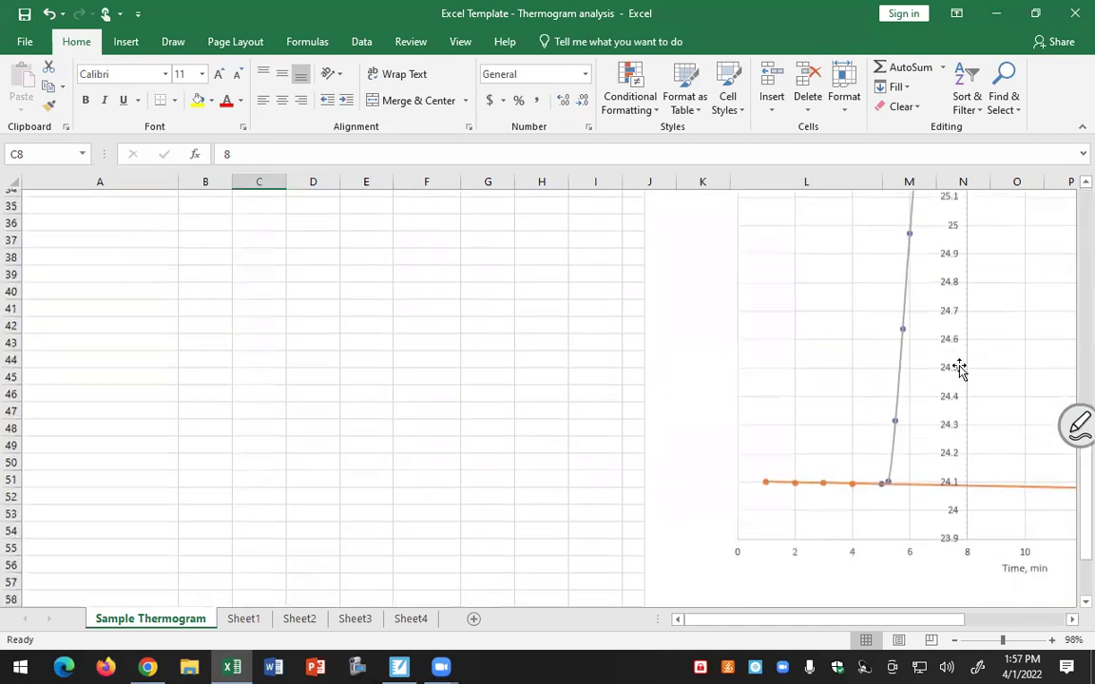
pyautogui.scroll(-1, 960, 371)
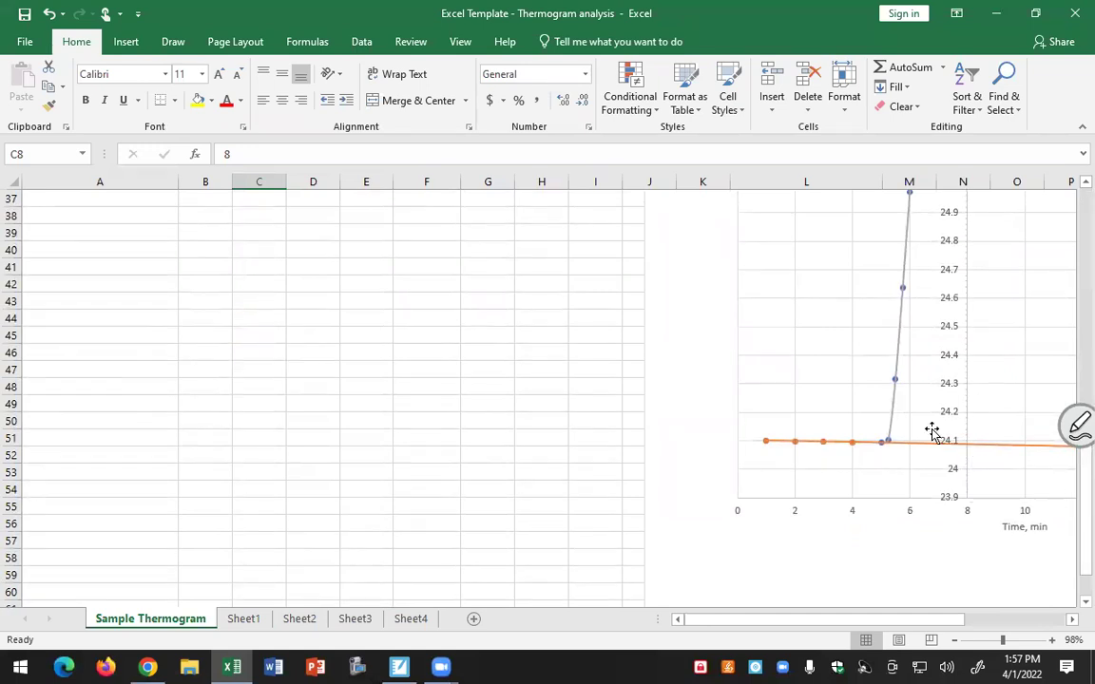
pyautogui.scroll(12, 630, 391)
pyautogui.scroll(1, 310, 394)
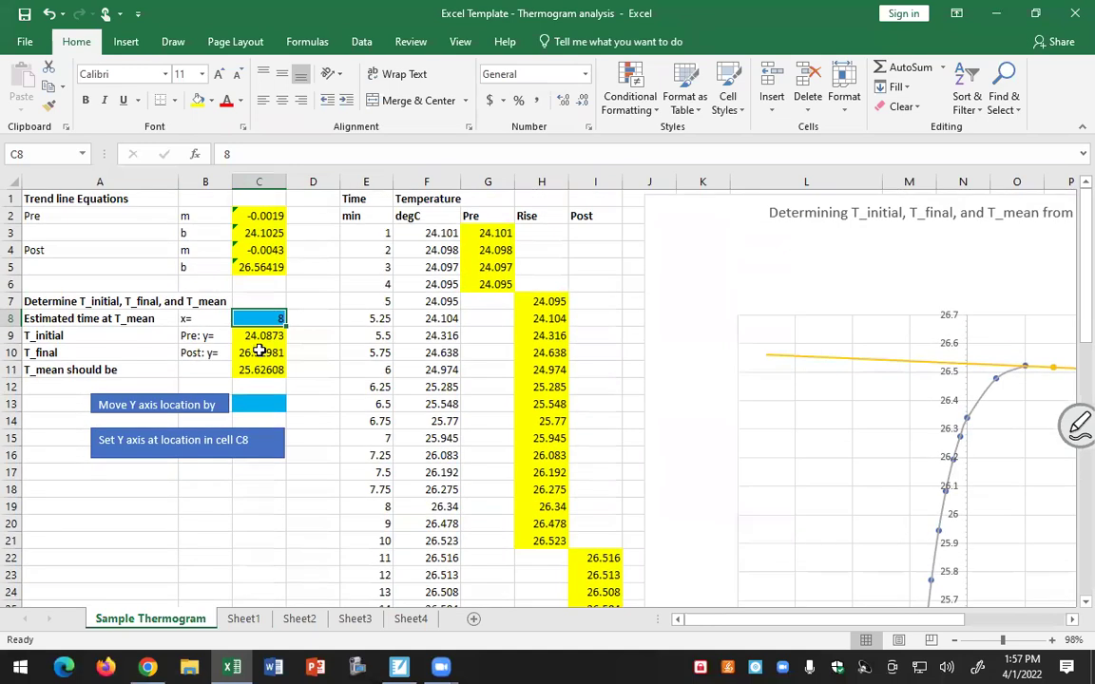
# - Review the formulas in C9 to C11 and compare the calculated T_mean with the Y axis crossing on the temperature rise curve
pyautogui.click(258, 340)
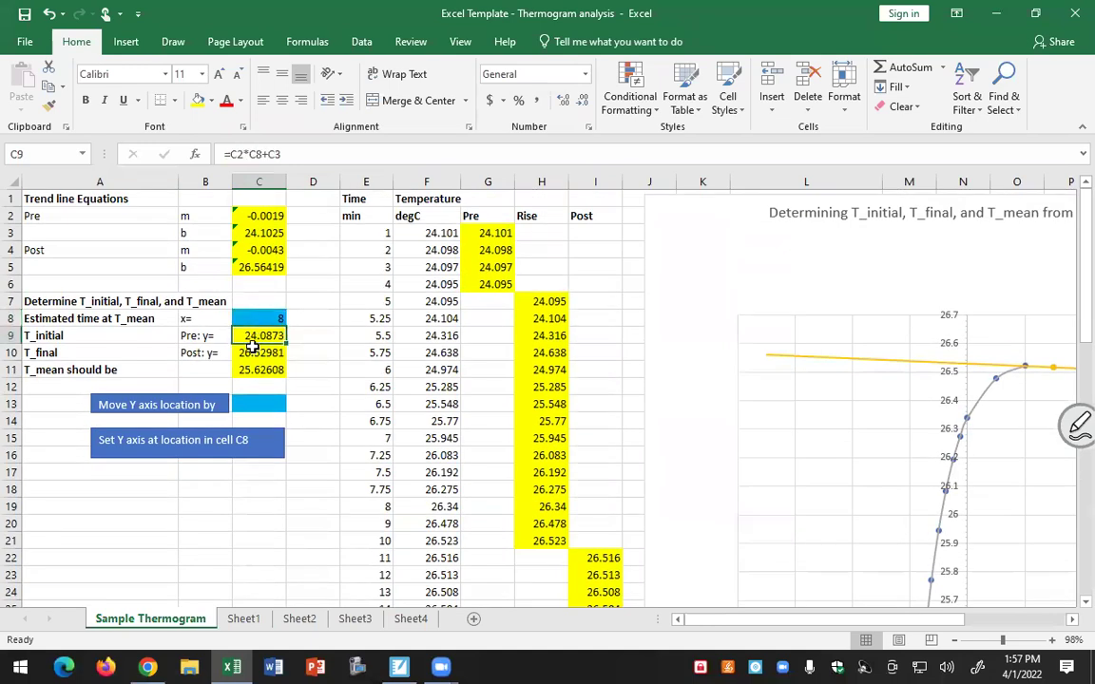
pyautogui.click(256, 352)
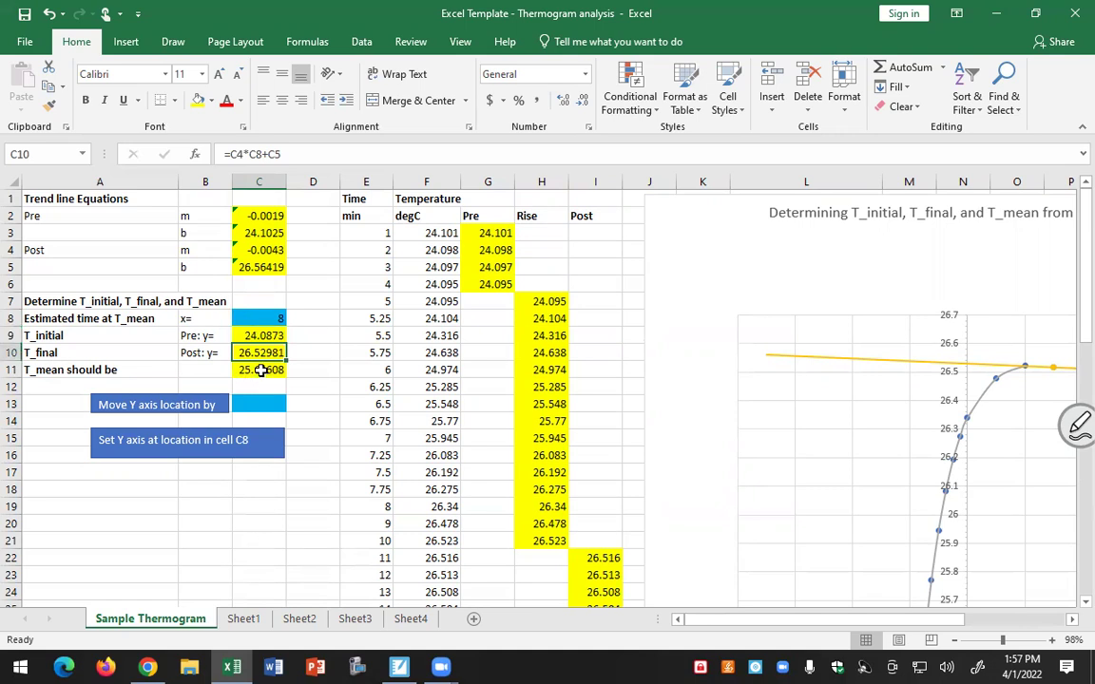
pyautogui.click(261, 370)
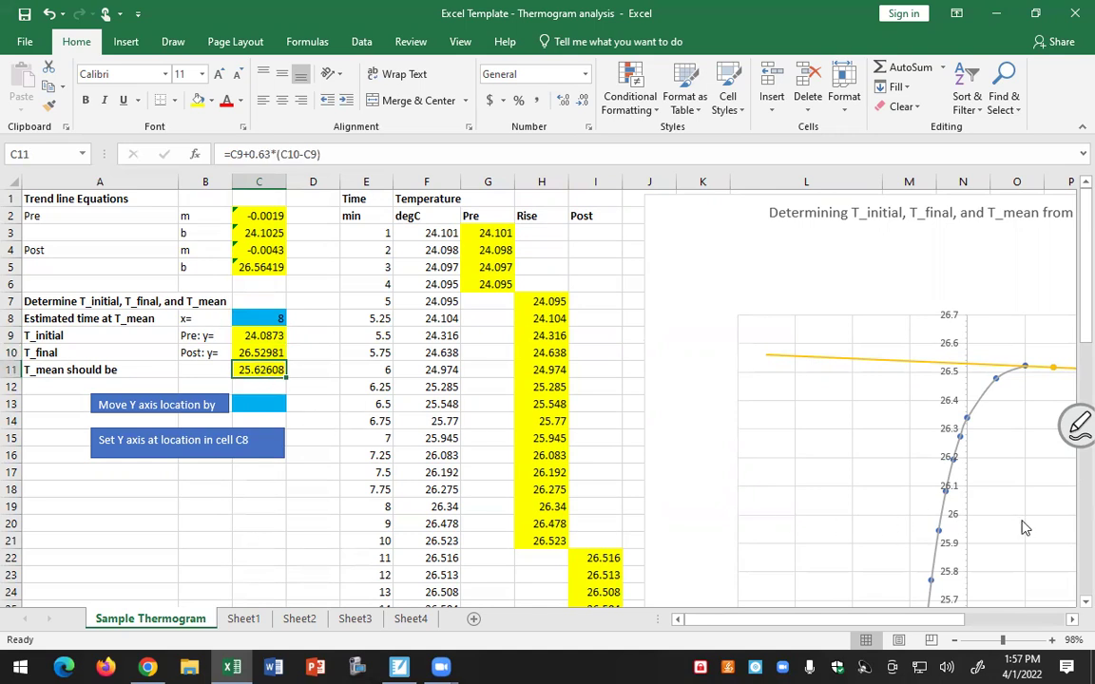
pyautogui.moveTo(941, 620); pyautogui.dragTo(1009, 627)
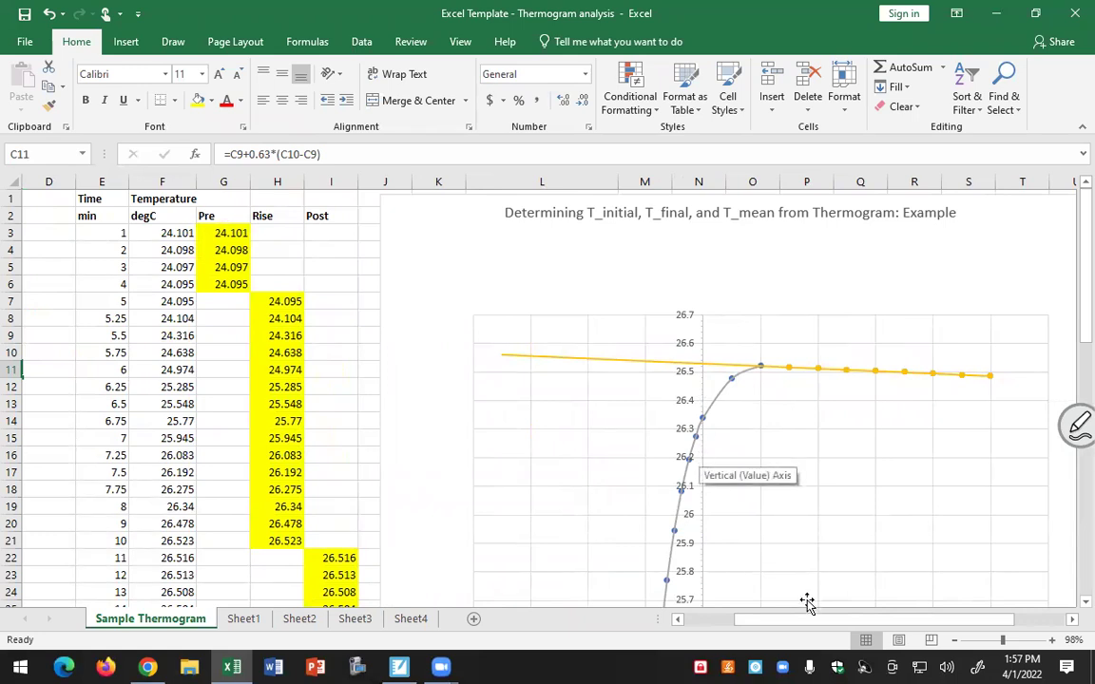
pyautogui.moveTo(806, 620); pyautogui.dragTo(840, 624)
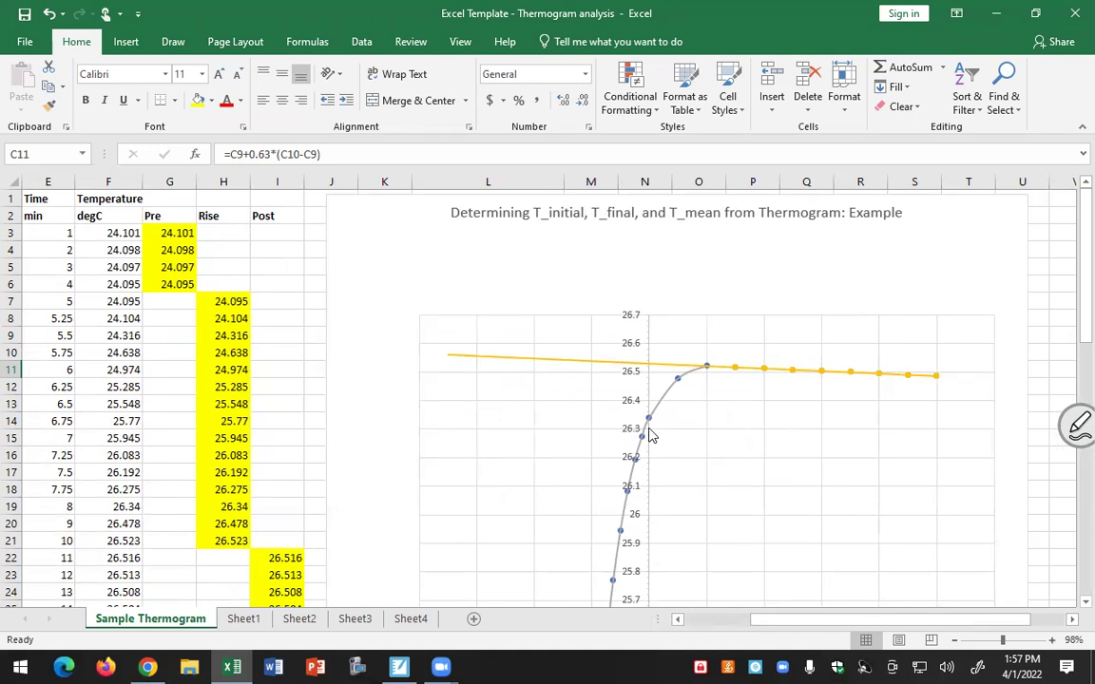
pyautogui.moveTo(650, 432)
pyautogui.keyDown('ctrl'); pyautogui.scroll(-3, 893, 578); pyautogui.keyUp('ctrl')
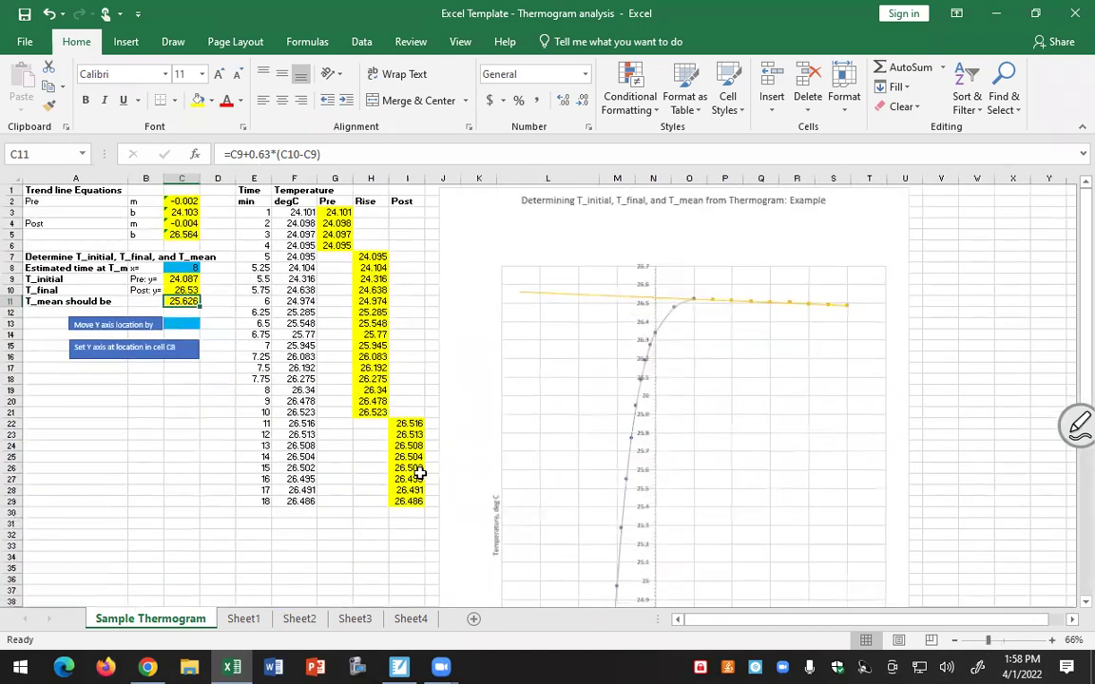
pyautogui.moveTo(989, 640); pyautogui.dragTo(995, 641)
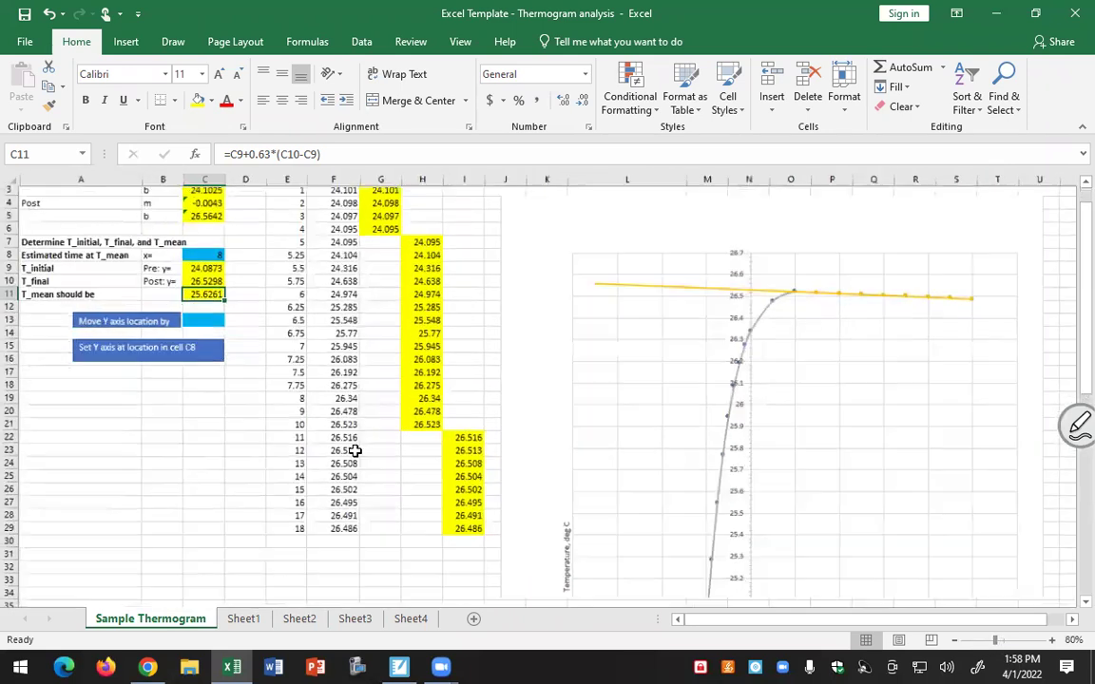
pyautogui.click(238, 392)
pyautogui.click(223, 250)
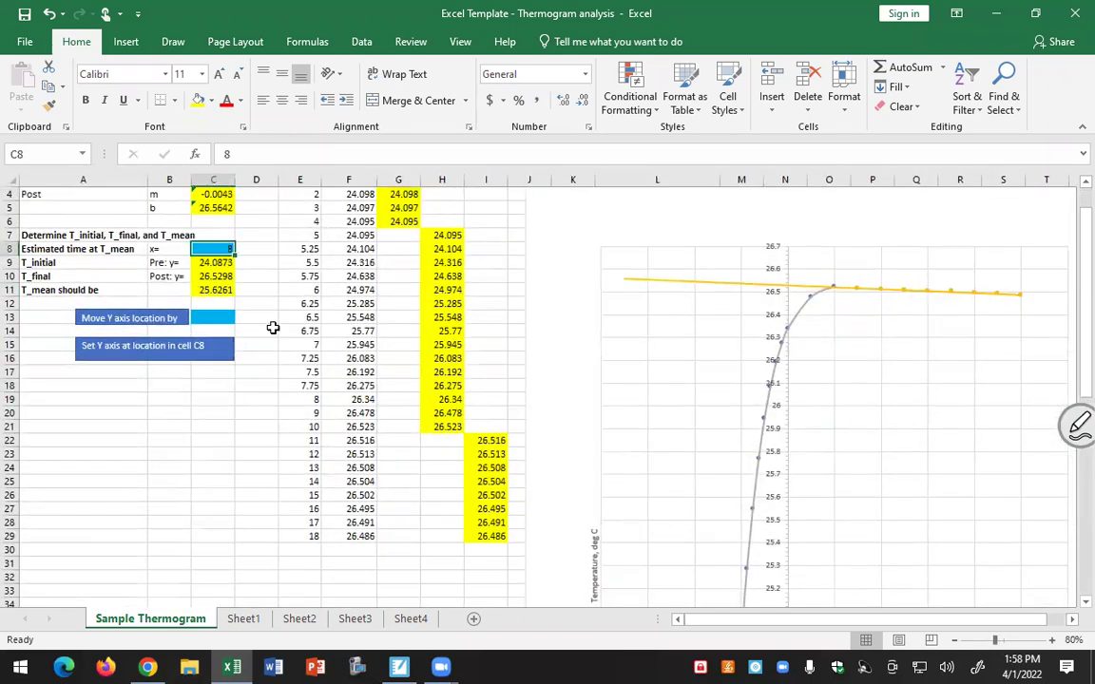
pyautogui.click(1003, 642)
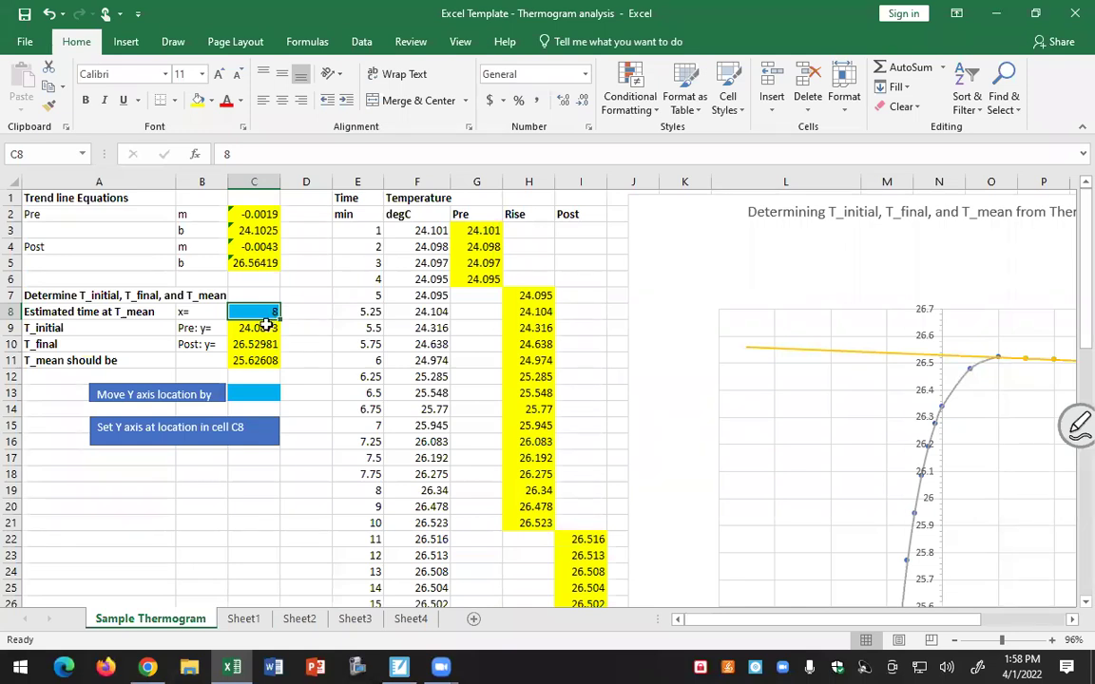
# - Set the Y axis movement increment in C13 to -0.1
pyautogui.click(249, 393)
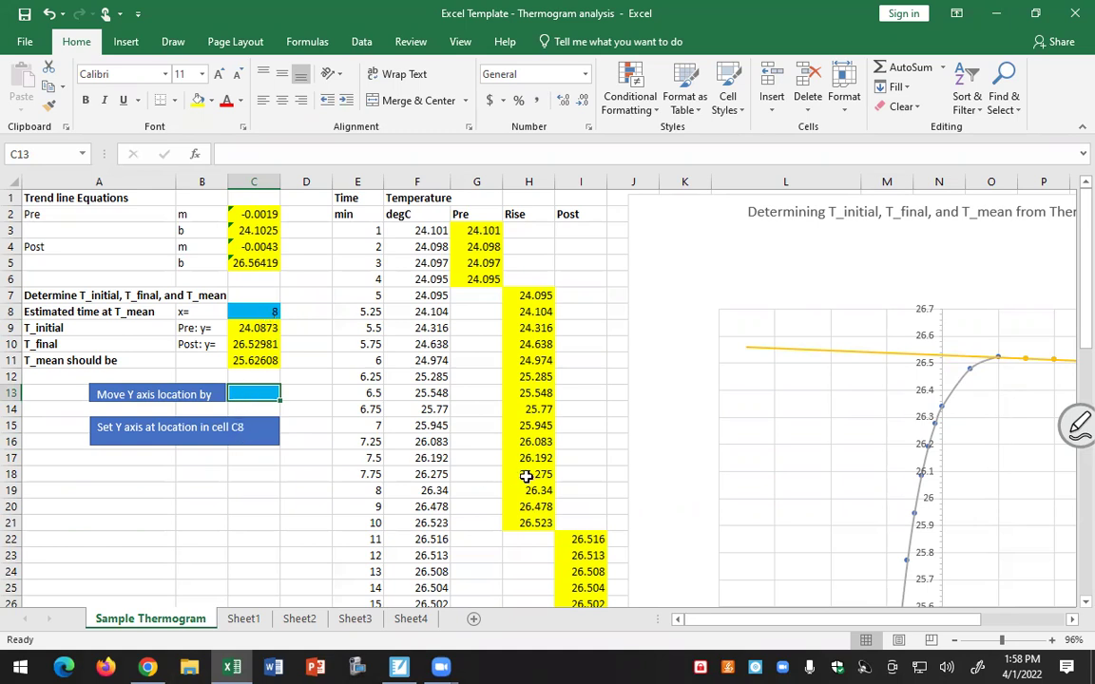
pyautogui.write('-')
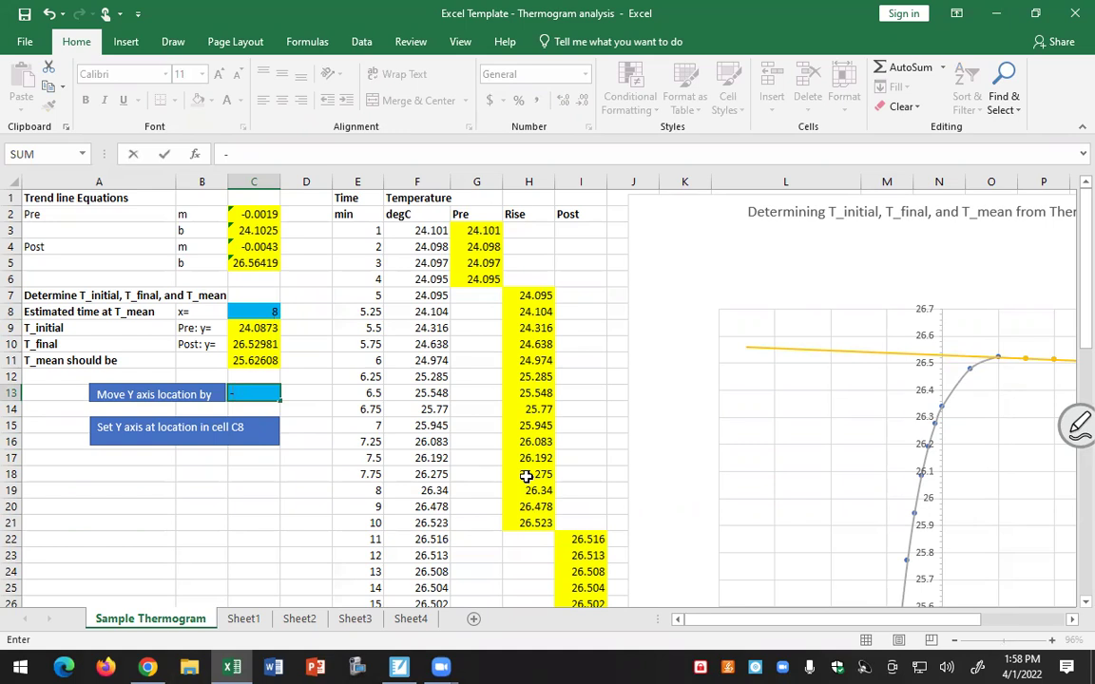
pyautogui.press('Escape')
pyautogui.moveTo(1002, 640); pyautogui.dragTo(1019, 643)
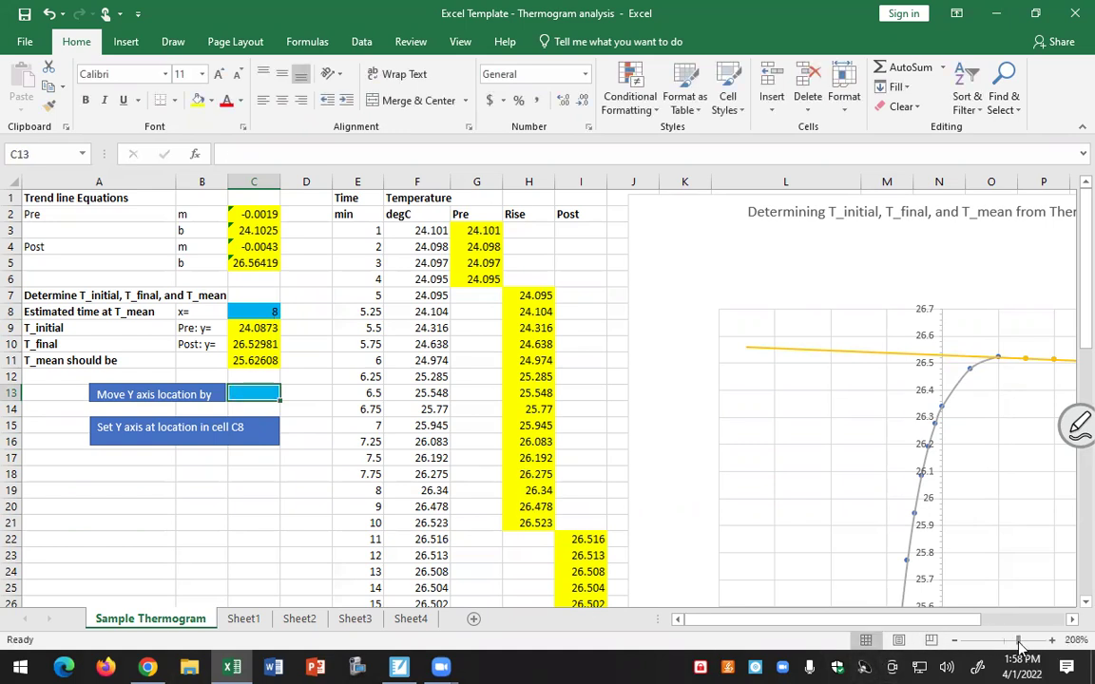
pyautogui.hscroll(-3, 697, 630)
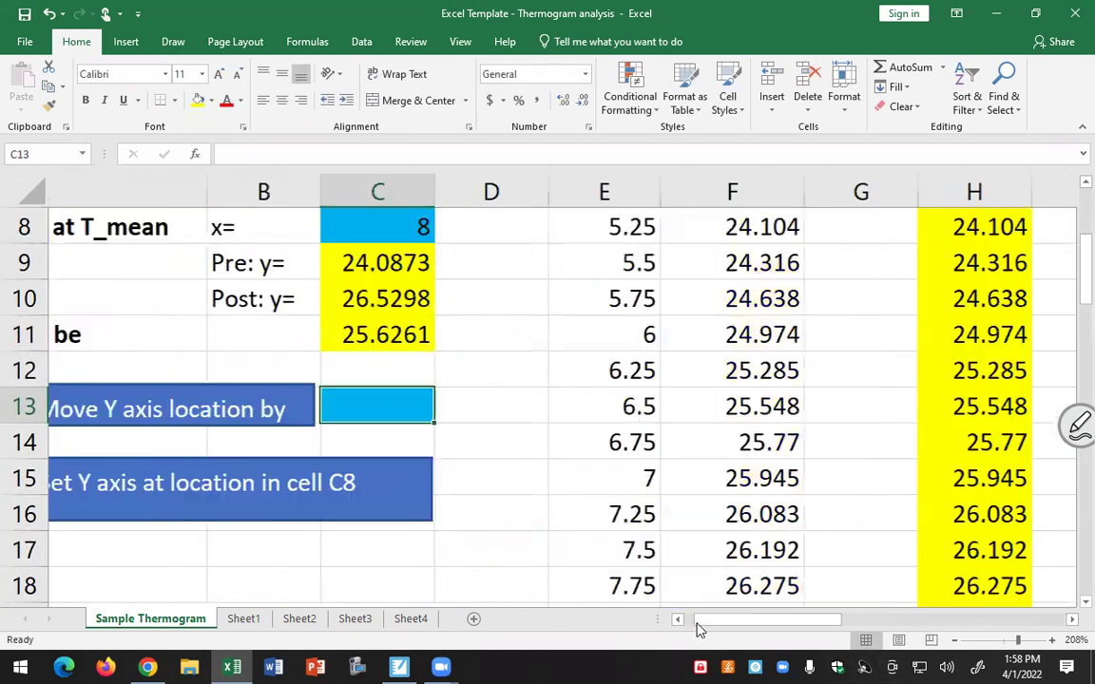
pyautogui.hscroll(-2, 696, 631)
pyautogui.write('-0.1')
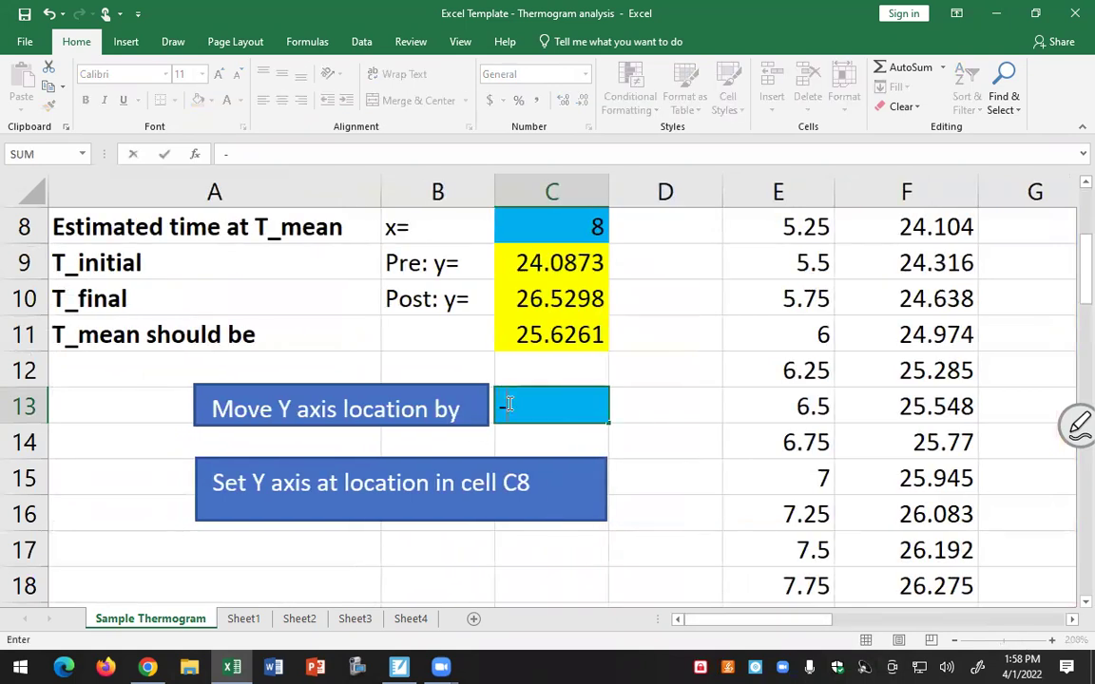
pyautogui.press('Return')
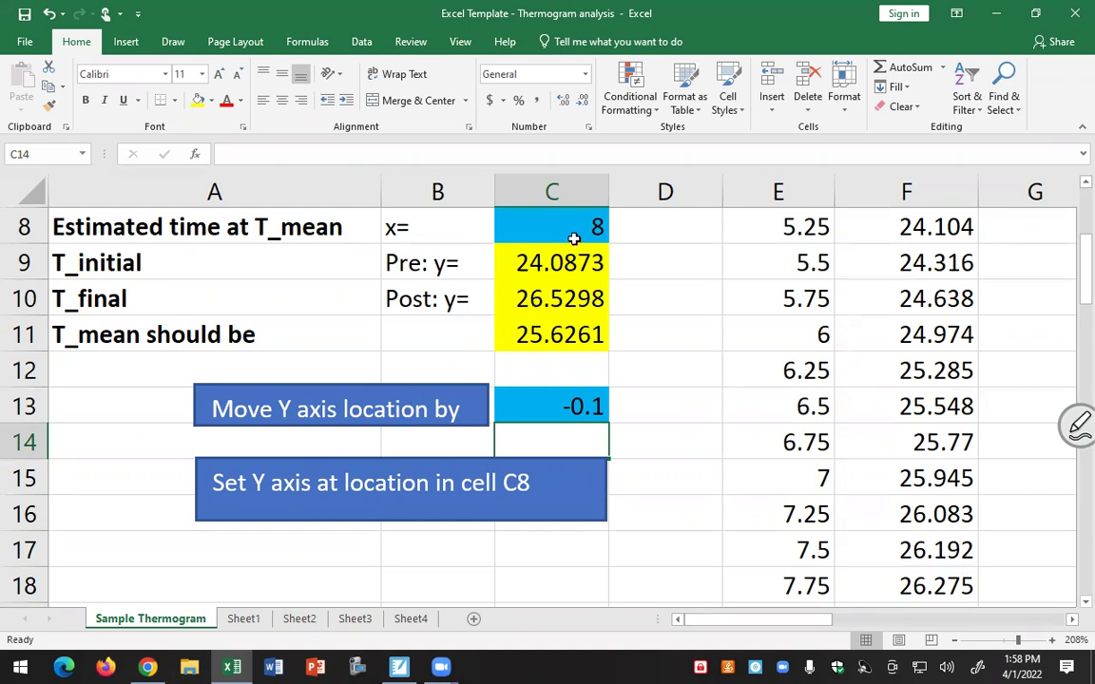
# - Move the chart's Y axis location repeatedly by the -0.1 increment until the estimated time at T_mean is 7.6
pyautogui.click(355, 412)
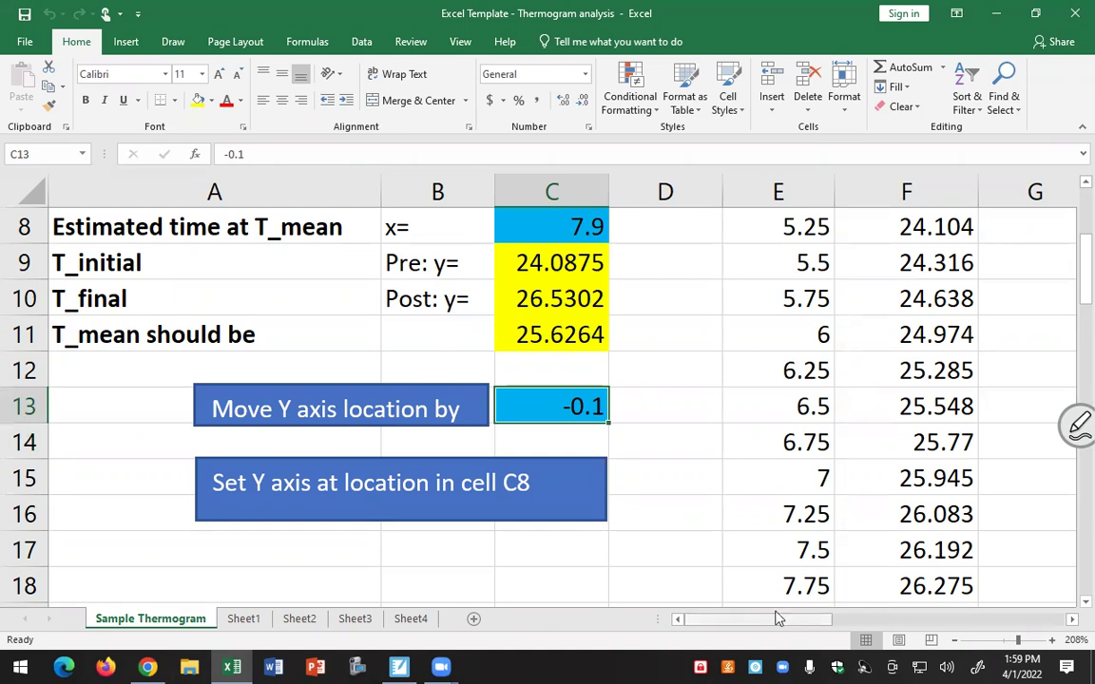
pyautogui.click(393, 415)
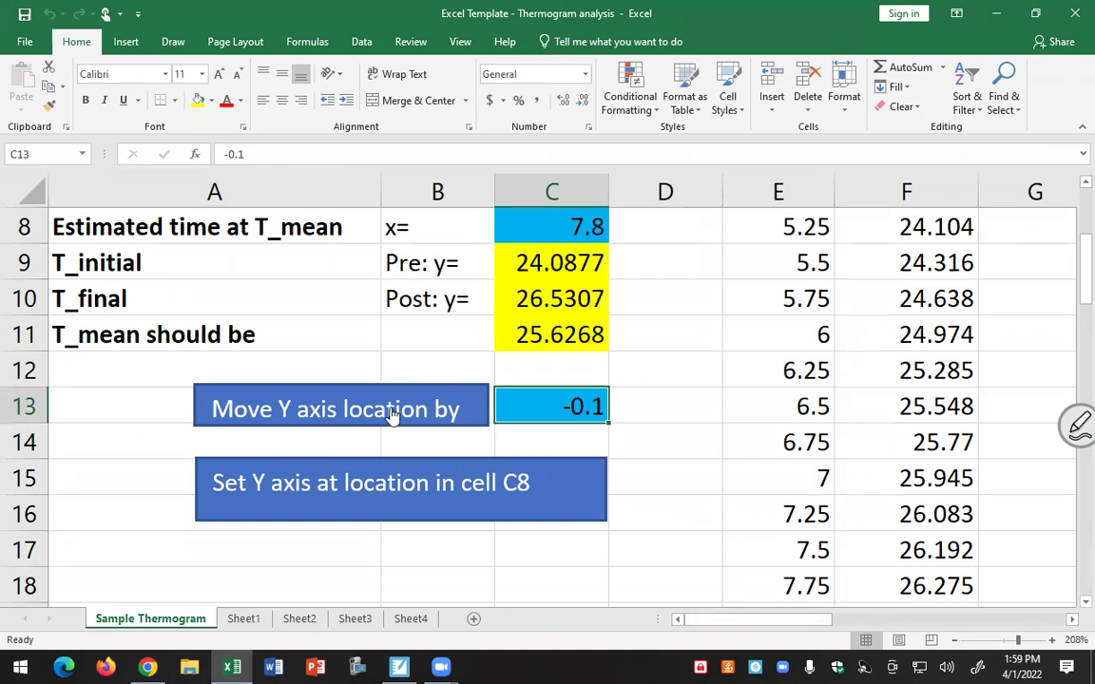
pyautogui.click(393, 416)
pyautogui.click(393, 415)
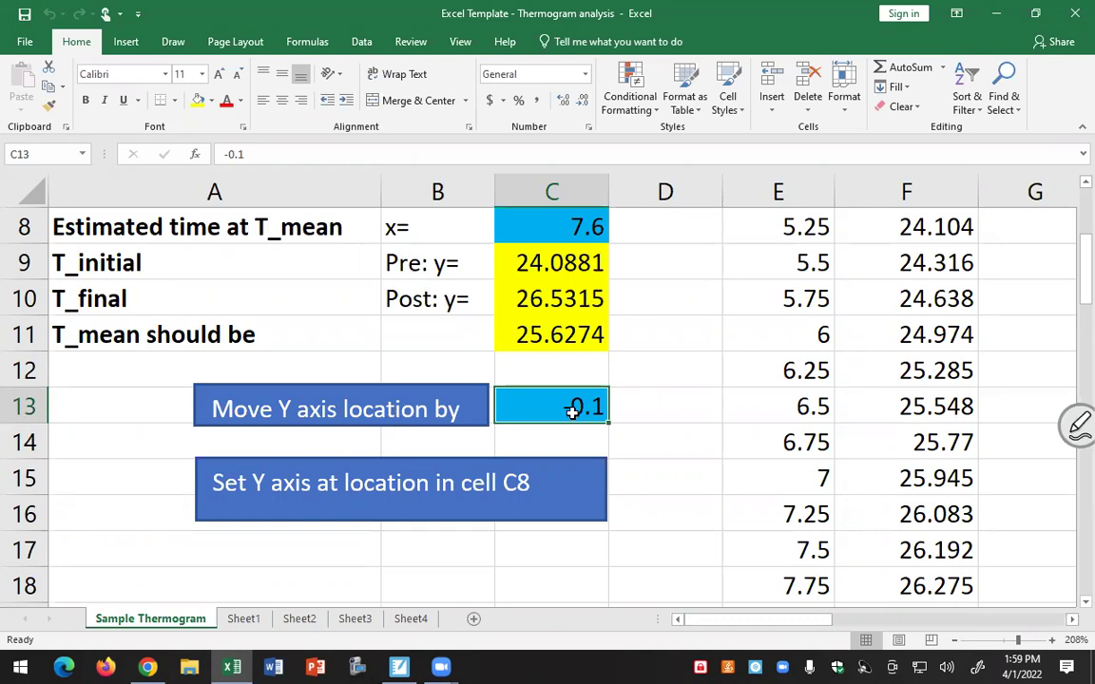
# - Set the Y axis movement increment in C13 to -0.05 and shift the Y axis location to 7.5
pyautogui.write('-.05')
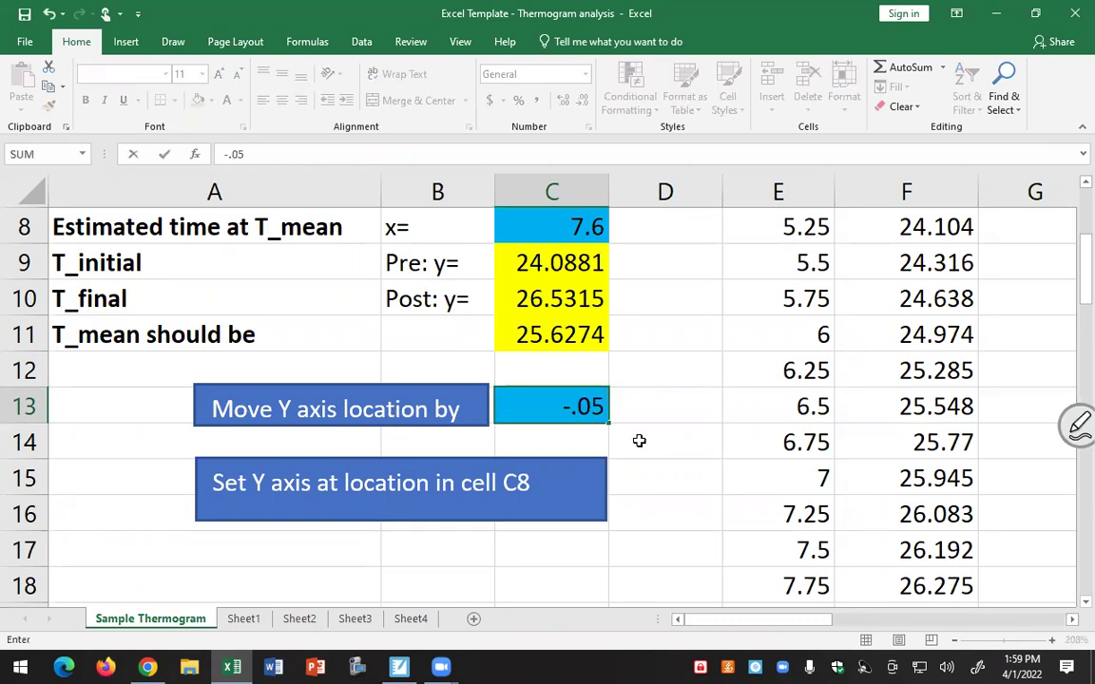
pyautogui.press('Return')
pyautogui.click(409, 408)
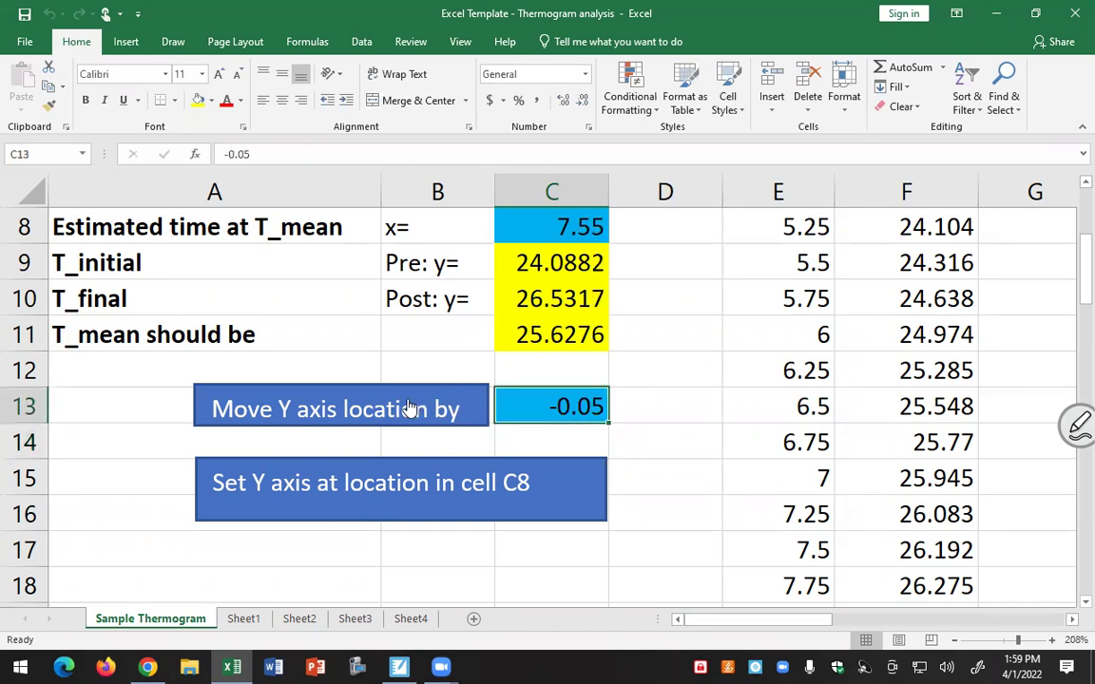
pyautogui.click(409, 409)
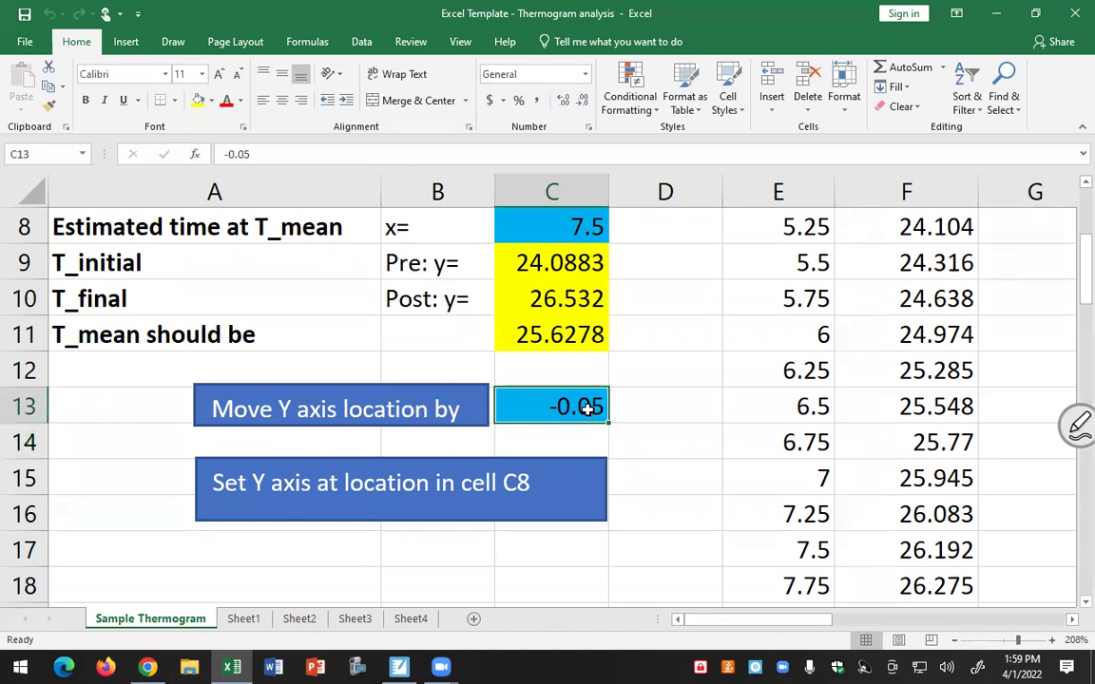
# - Set the Y axis movement increment in C13 to 0.02 and shift the Y axis location up to 7.6
pyautogui.write('0.02')
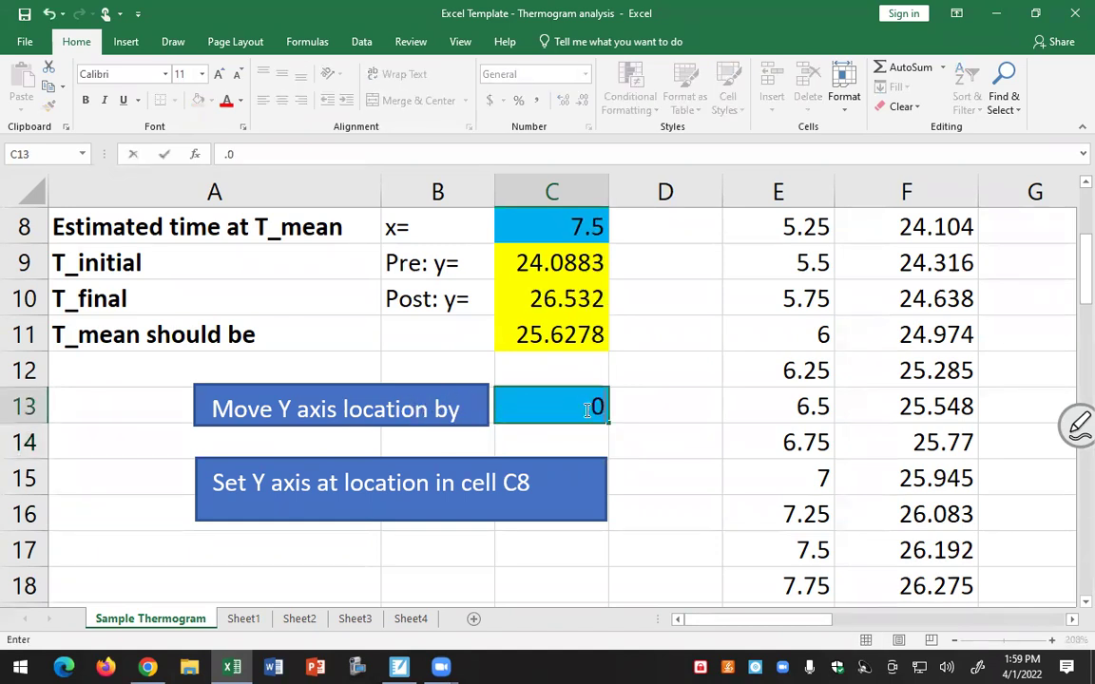
pyautogui.press('Return')
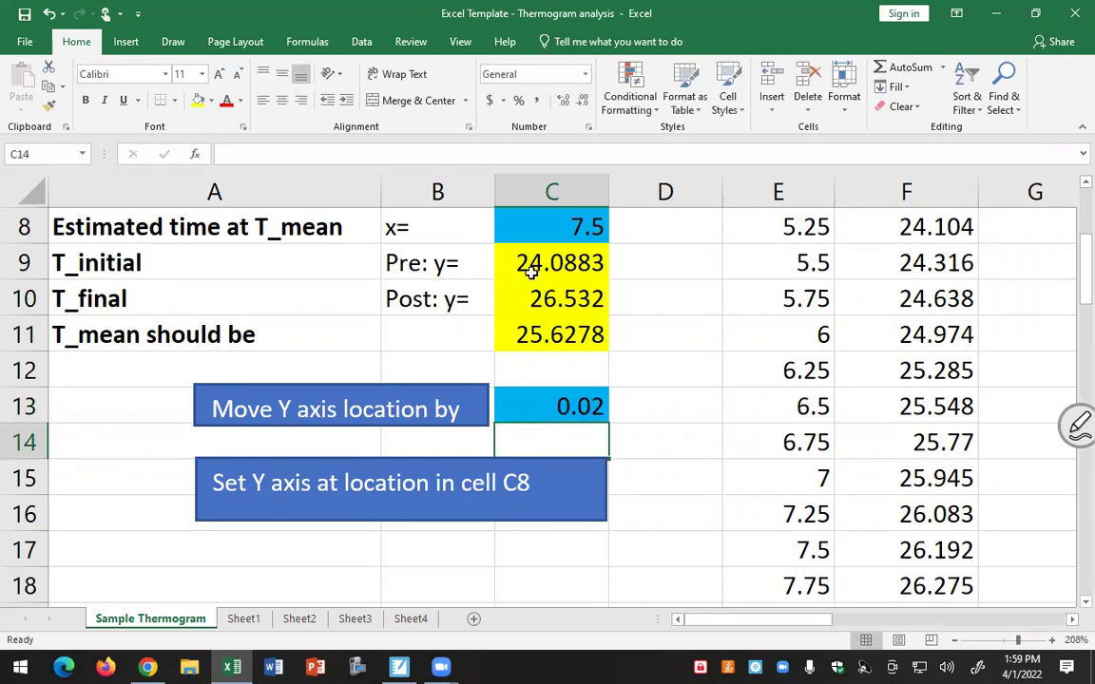
pyautogui.click(430, 416)
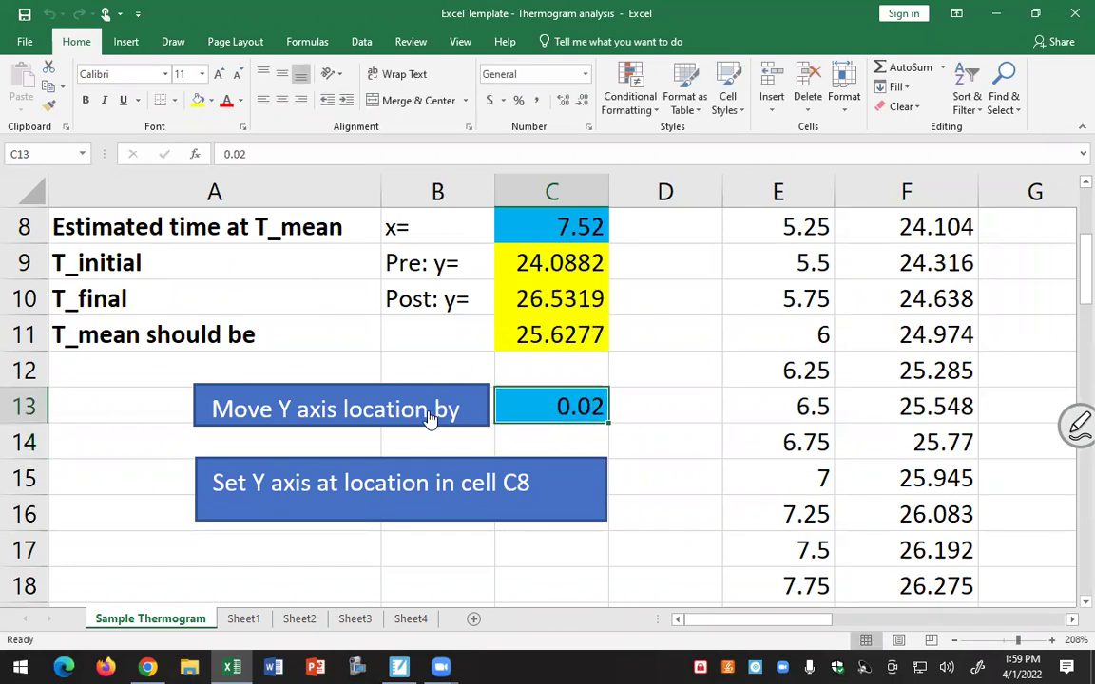
pyautogui.click(1004, 642)
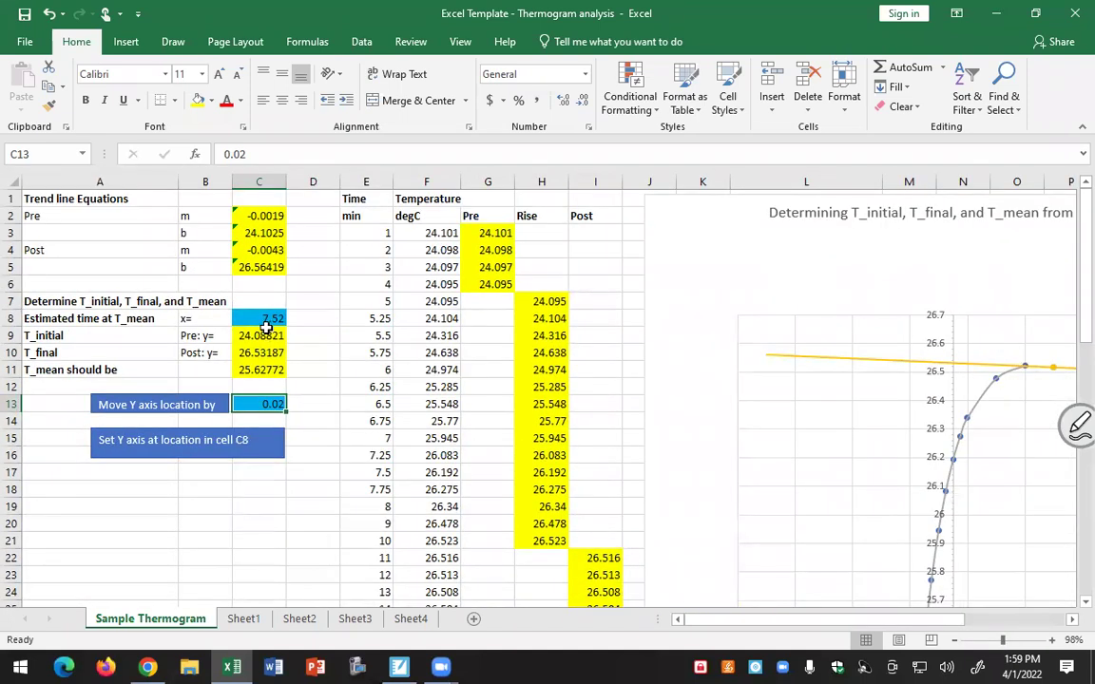
pyautogui.click(259, 319)
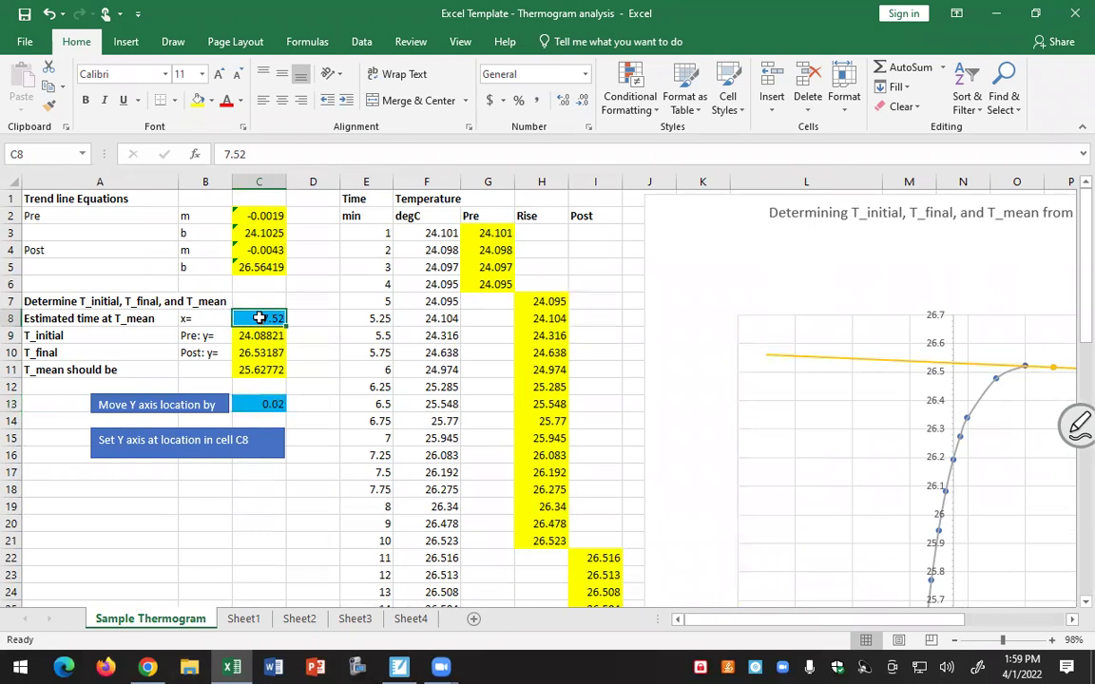
pyautogui.click(187, 411)
pyautogui.click(187, 411)
pyautogui.click(188, 411)
pyautogui.click(187, 411)
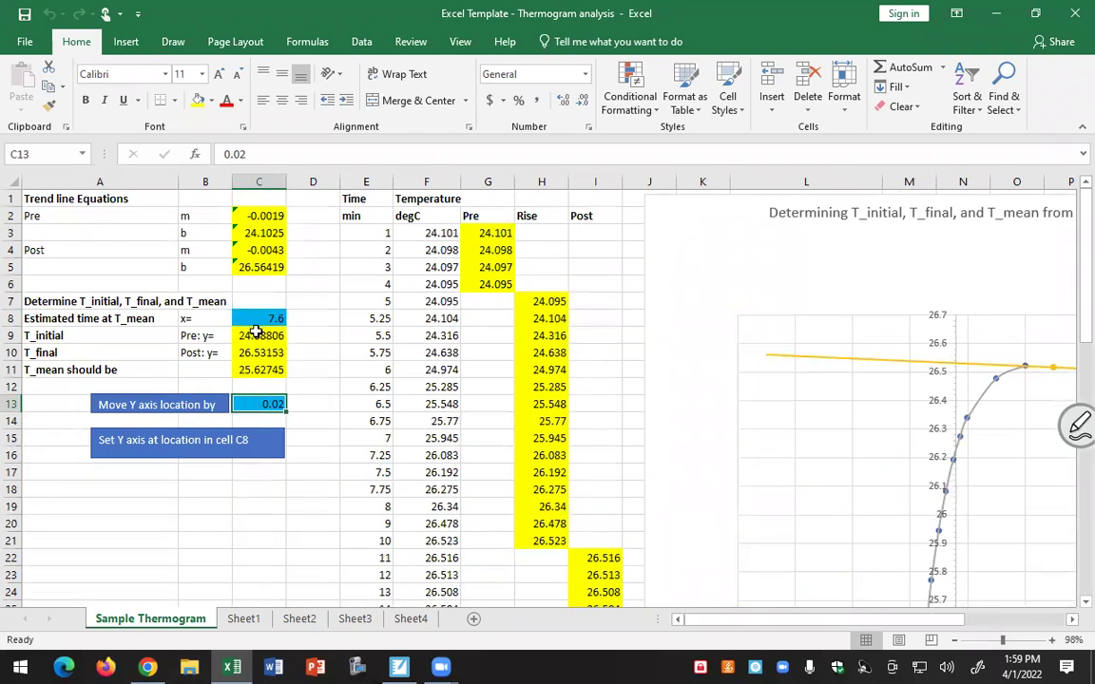
# - Compare the Y axis crossings on the trend lines and rise curve with the calculated T_mean in C11
pyautogui.scroll(-15, 885, 472)
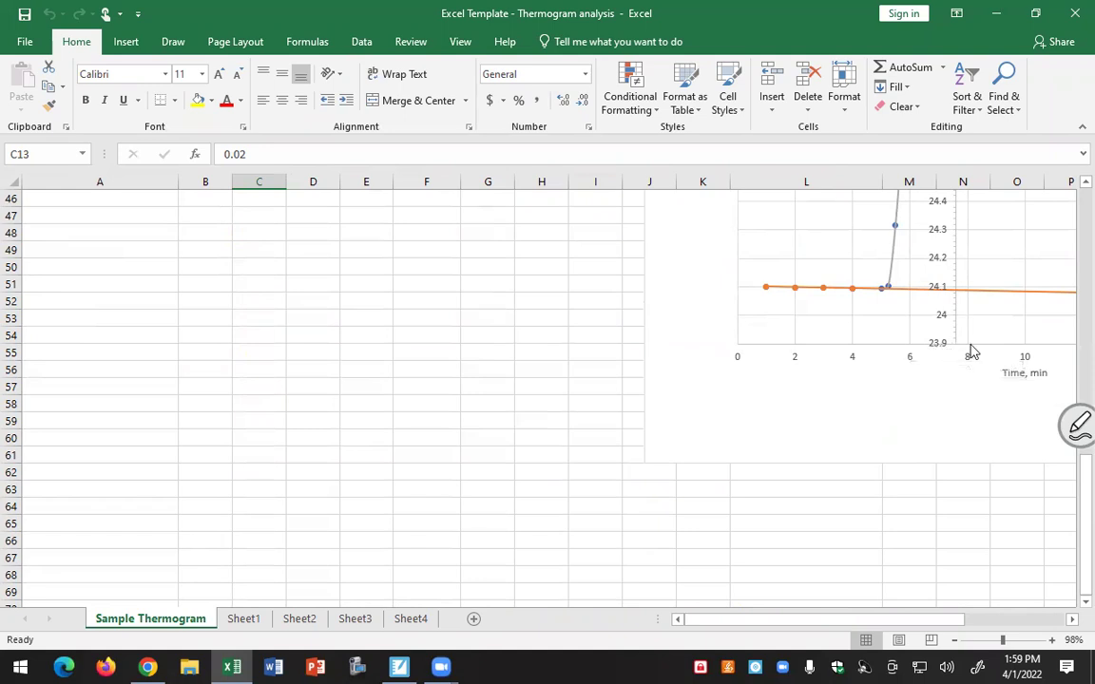
pyautogui.scroll(13, 961, 354)
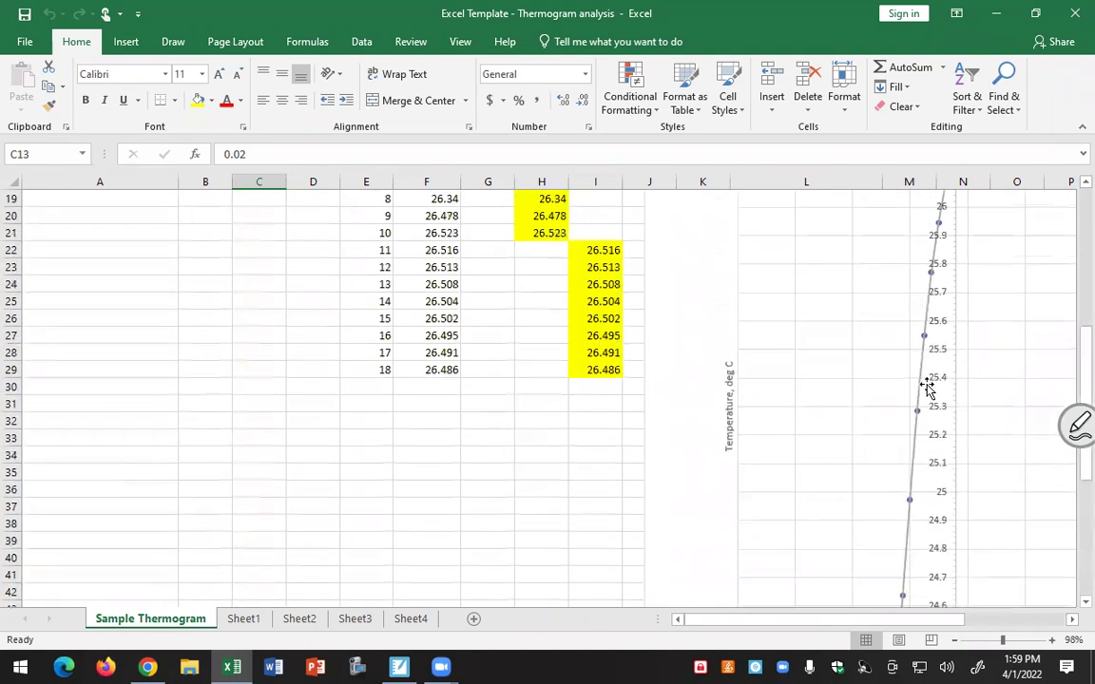
pyautogui.scroll(1, 929, 392)
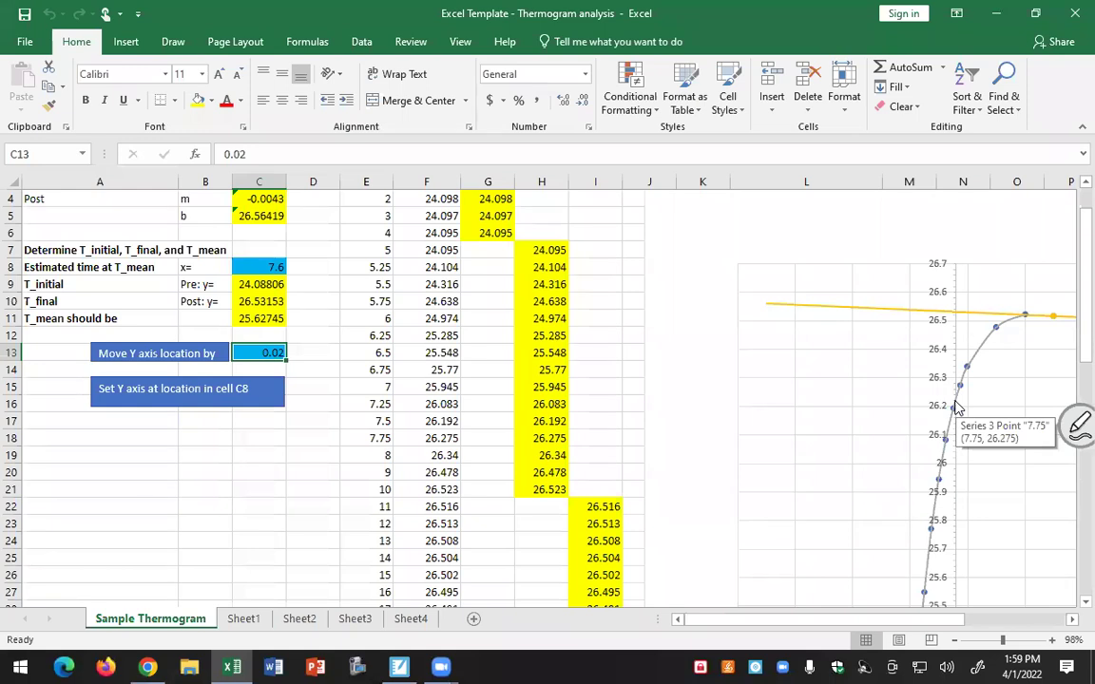
pyautogui.click(249, 317)
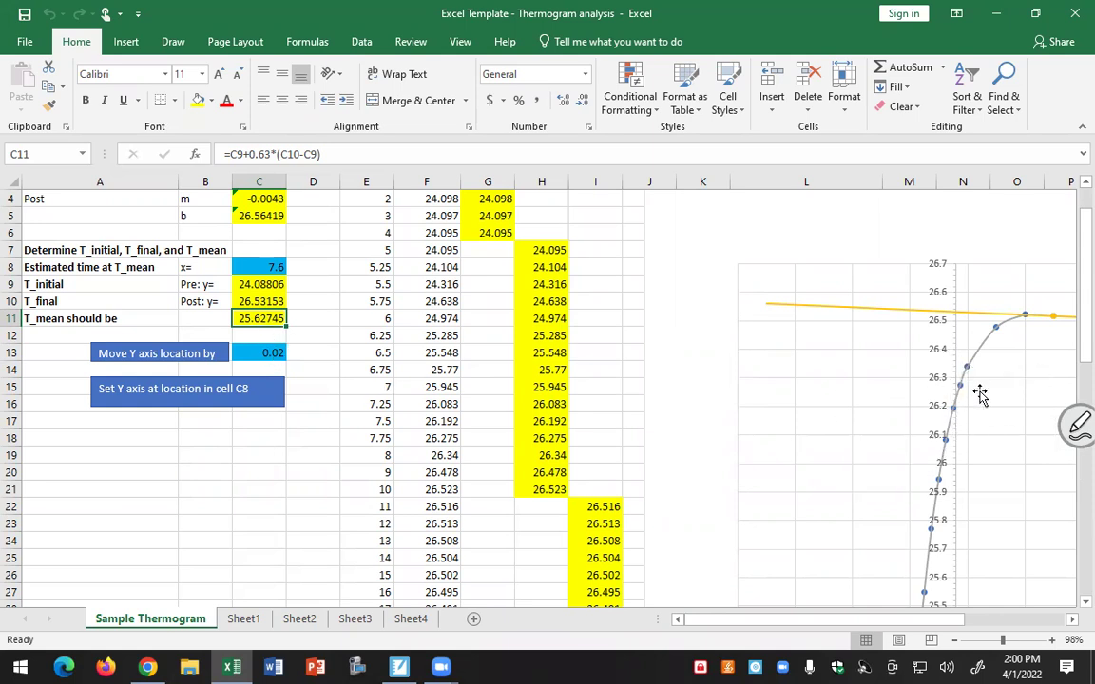
pyautogui.scroll(-3, 958, 423)
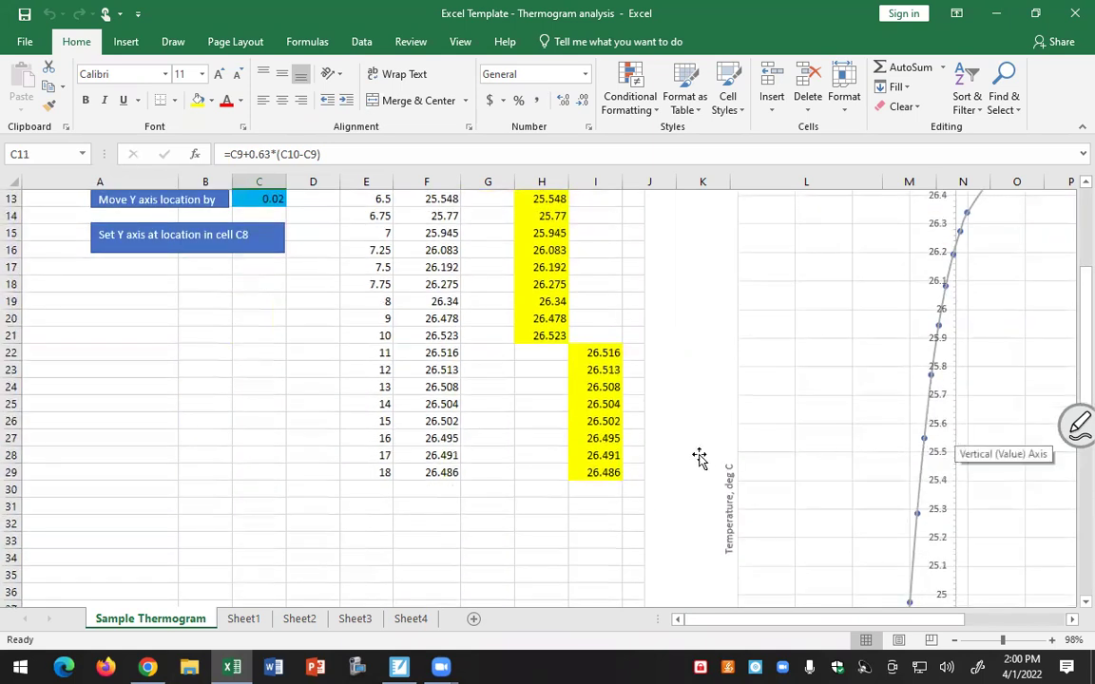
# - Switch to SMART Notebook and sketch black axes with an S-shaped thermogram curve below the T_mean formula
pyautogui.click(395, 664)
pyautogui.moveTo(702, 338)
pyautogui.mouseDown()
pyautogui.moveTo(738, 563)
pyautogui.moveTo(951, 558)
pyautogui.mouseUp()
pyautogui.moveTo(733, 513)
pyautogui.mouseDown()
pyautogui.moveTo(874, 366)
pyautogui.moveTo(1011, 296)
pyautogui.mouseUp()
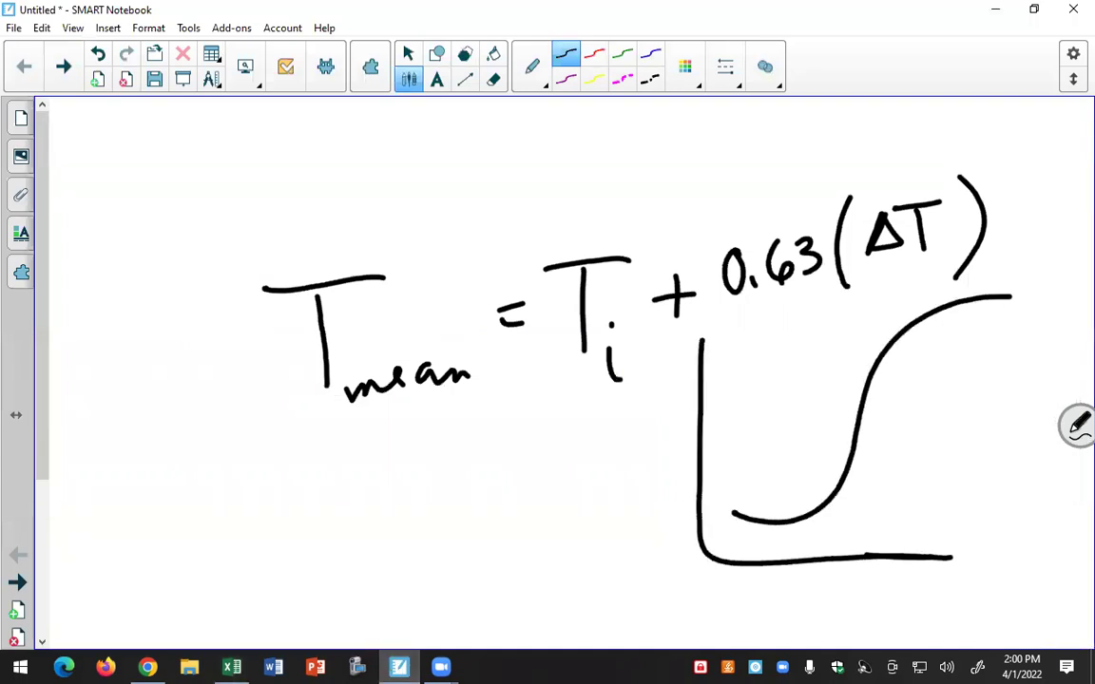
# - Draw two red vertical lines through the upper part of the sketched curve to illustrate moving the Y axis
pyautogui.click(594, 53)
pyautogui.moveTo(894, 285); pyautogui.dragTo(904, 492)
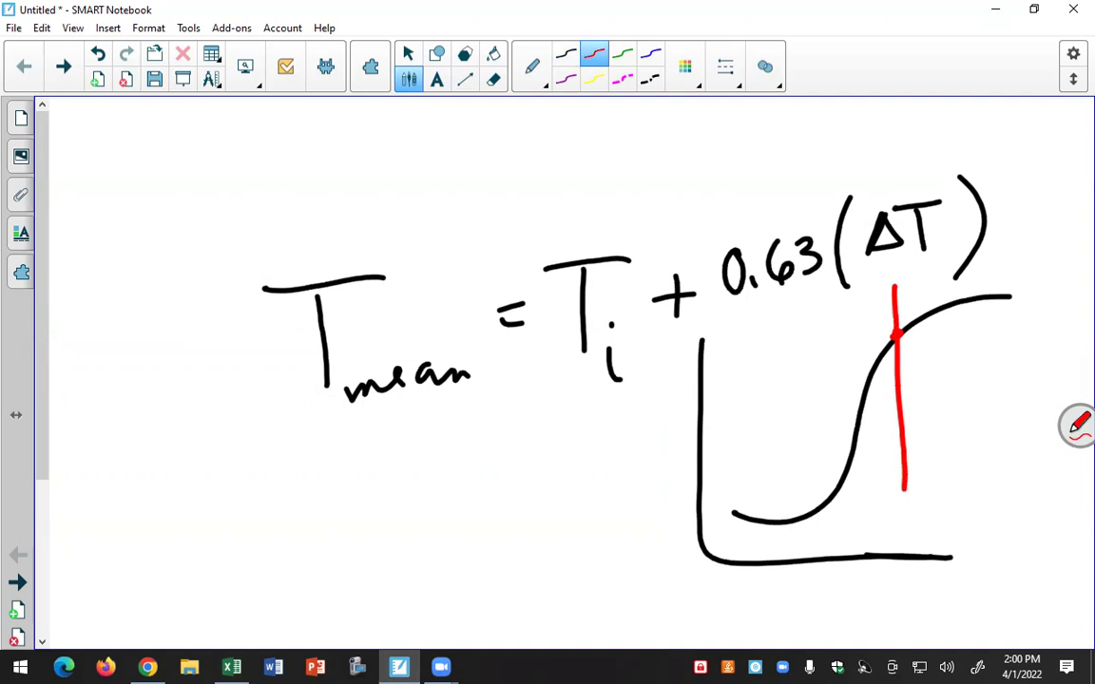
pyautogui.moveTo(868, 293); pyautogui.dragTo(887, 535)
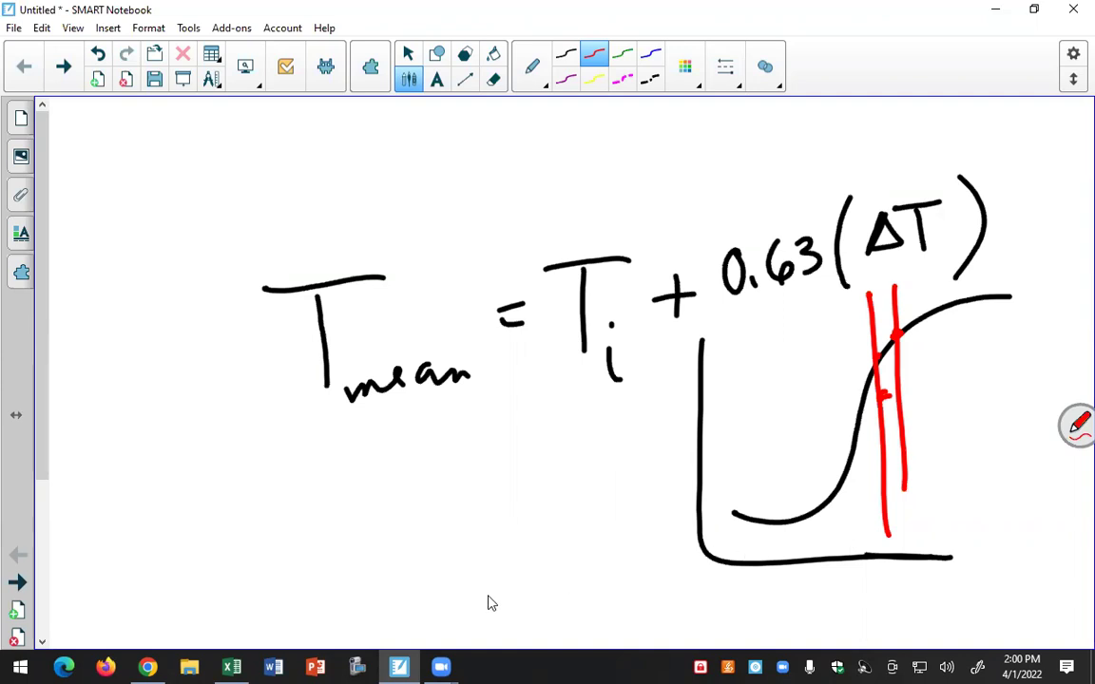
# - Switch to Chrome and review the handout's Computer Lab Activity instructions alongside the Bomb Calorimetry section of the Moodle course
pyautogui.click(148, 666)
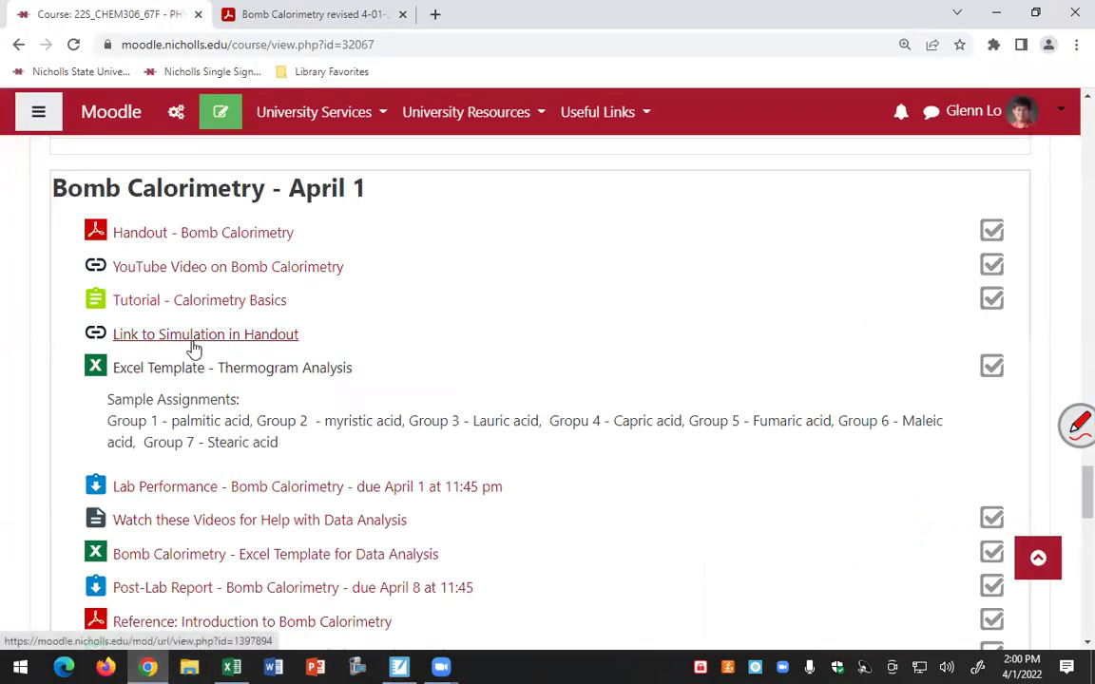
pyautogui.click(296, 15)
pyautogui.scroll(-5, 450, 297)
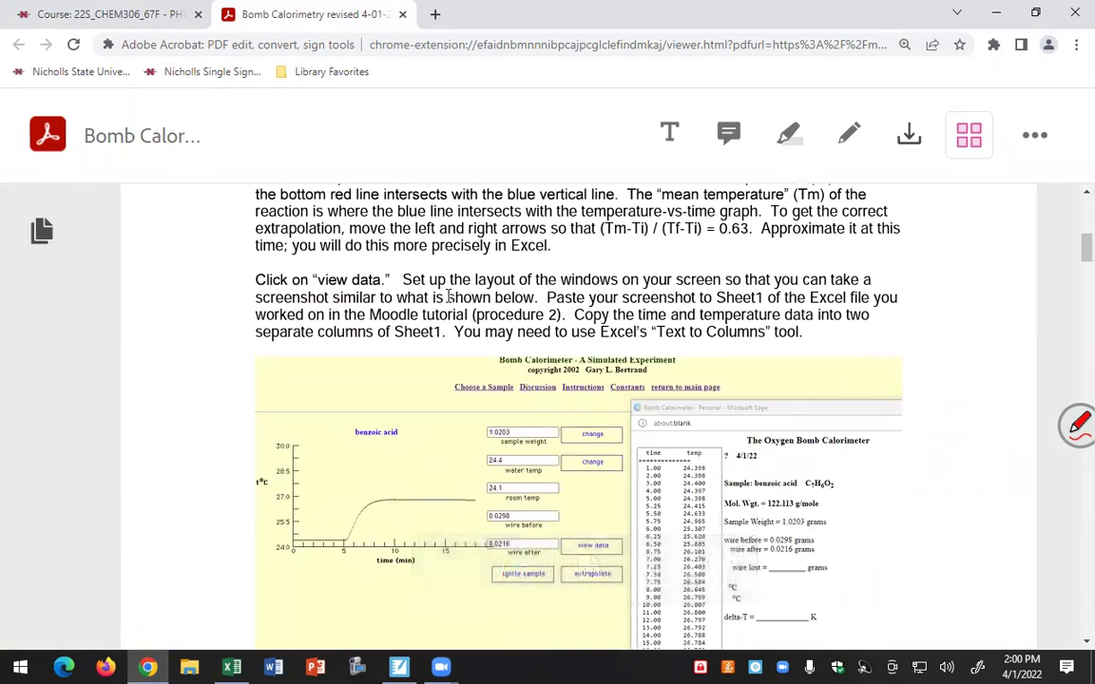
pyautogui.scroll(-1, 448, 298)
pyautogui.scroll(3, 447, 297)
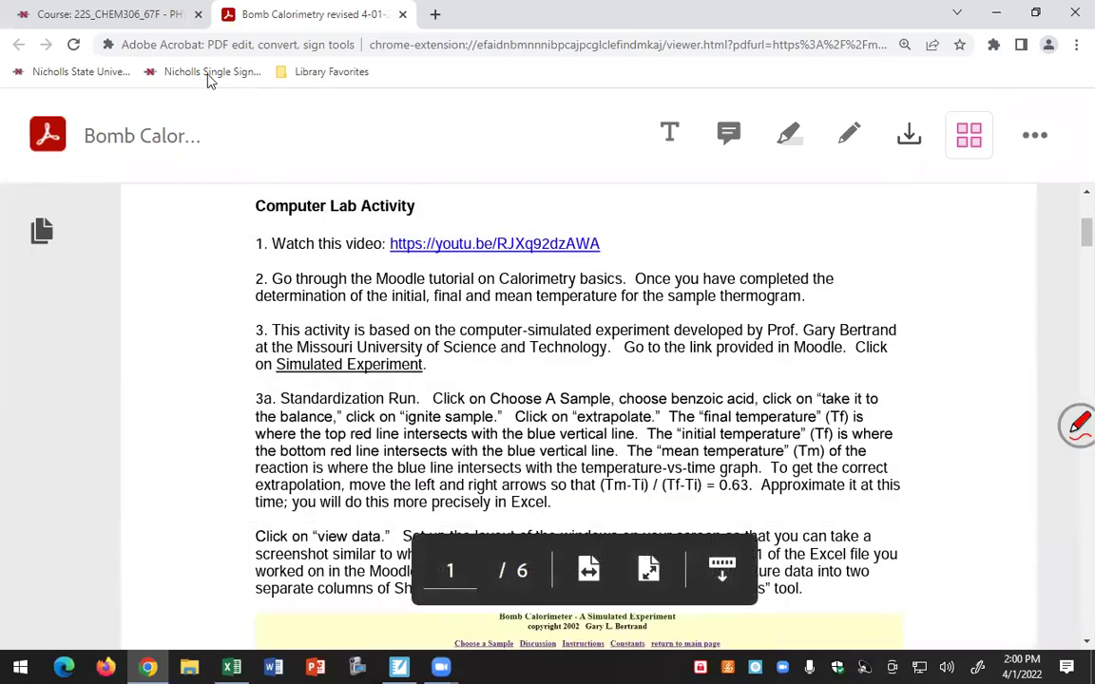
pyautogui.click(143, 15)
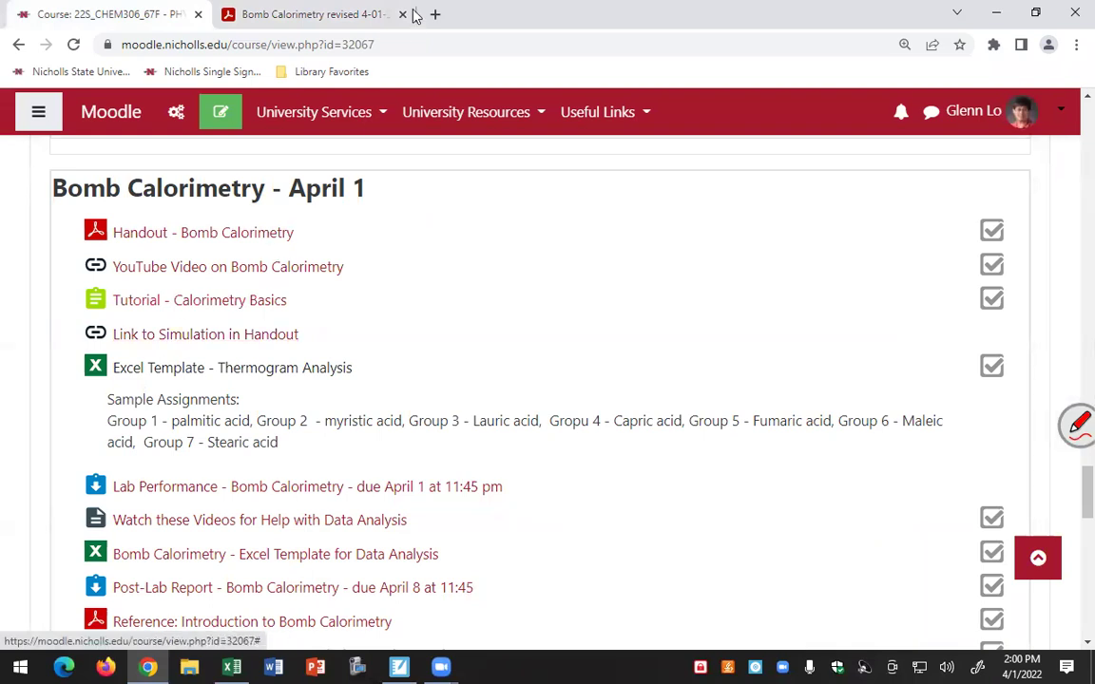
pyautogui.click(377, 17)
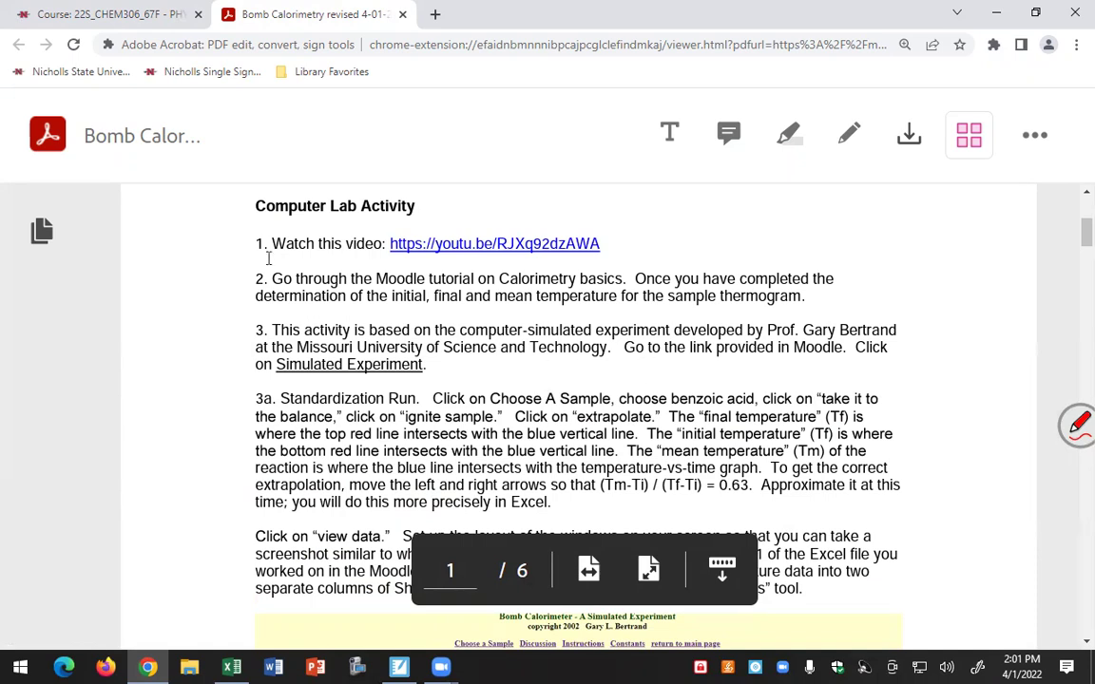
pyautogui.click(119, 26)
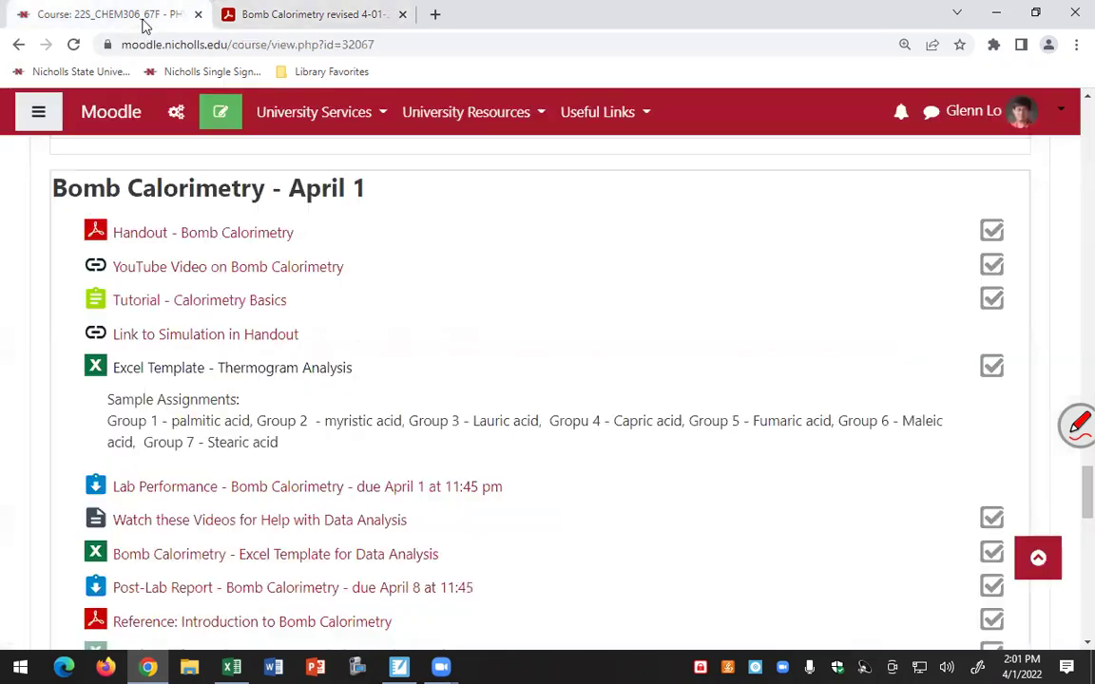
pyautogui.click(313, 15)
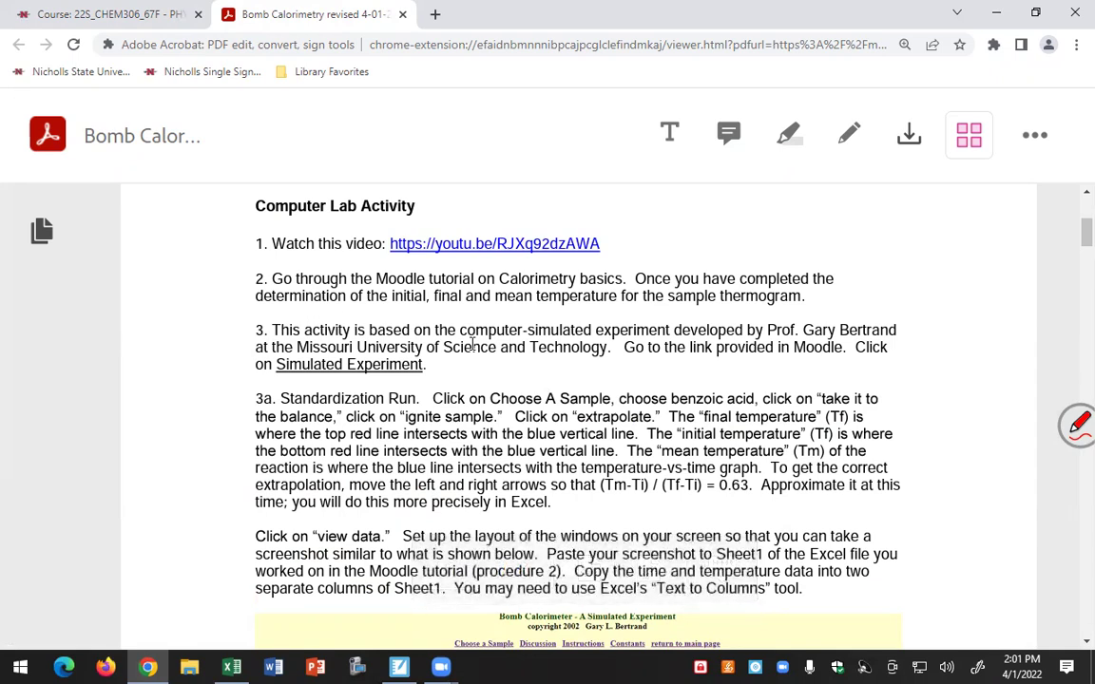
# - Open the Oxygen Bomb Calorimeter simulation site through Moodle's Link to Simulation in Handout
pyautogui.click(148, 17)
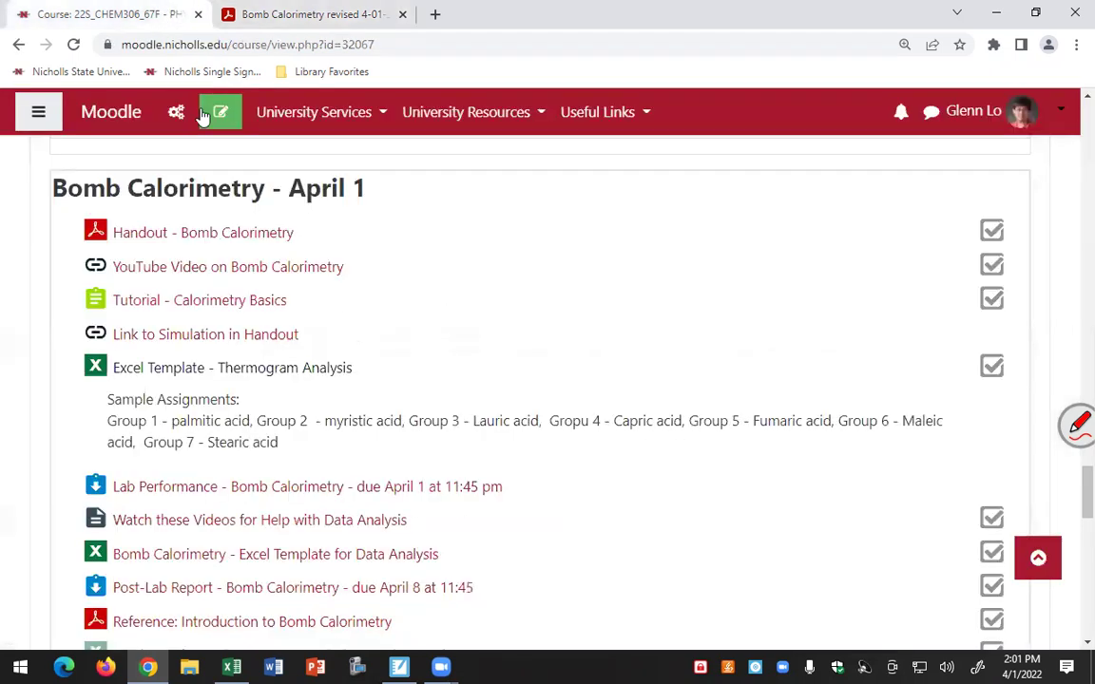
pyautogui.click(199, 346)
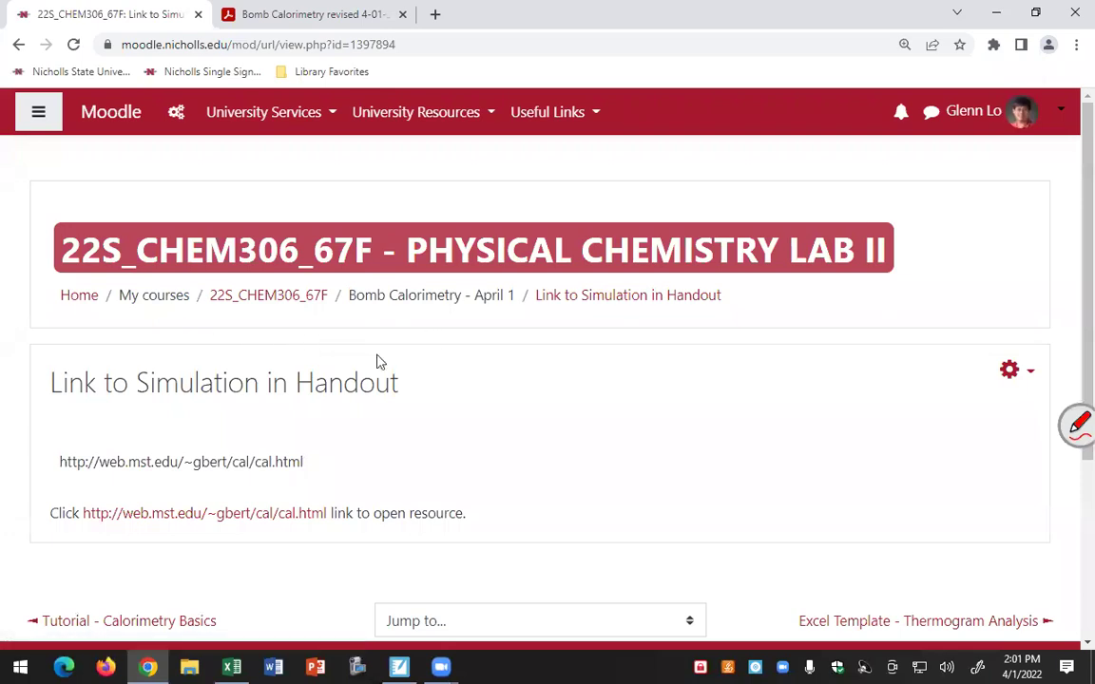
pyautogui.click(198, 522)
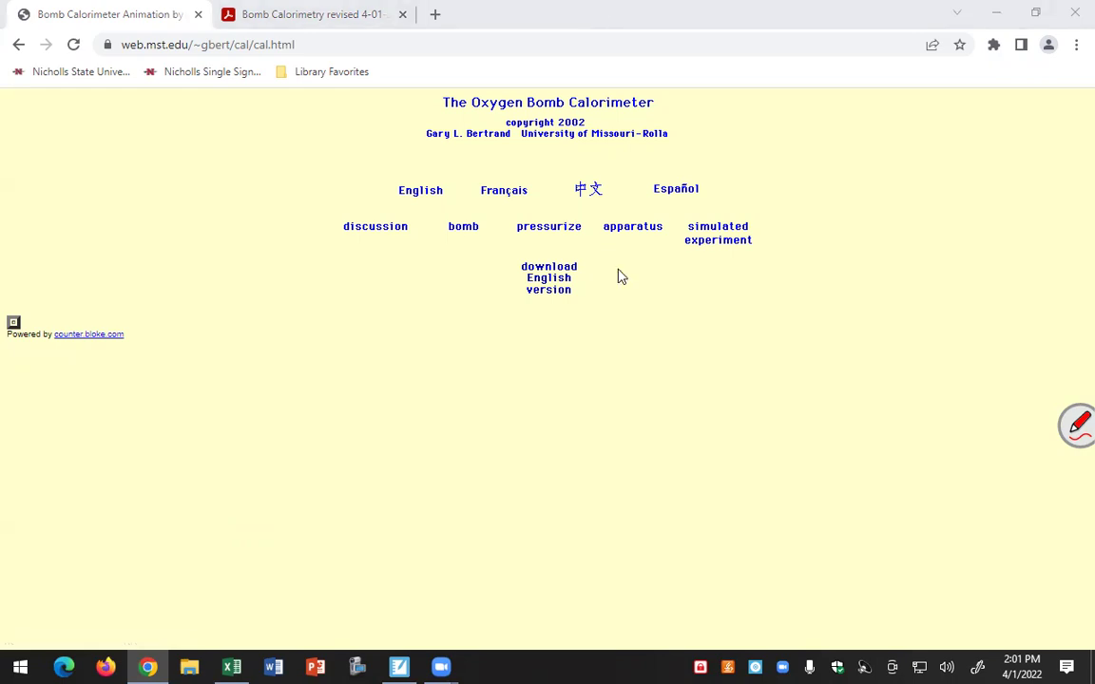
# - View the simulation site's bomb, pressurize and apparatus animations
pyautogui.click(470, 236)
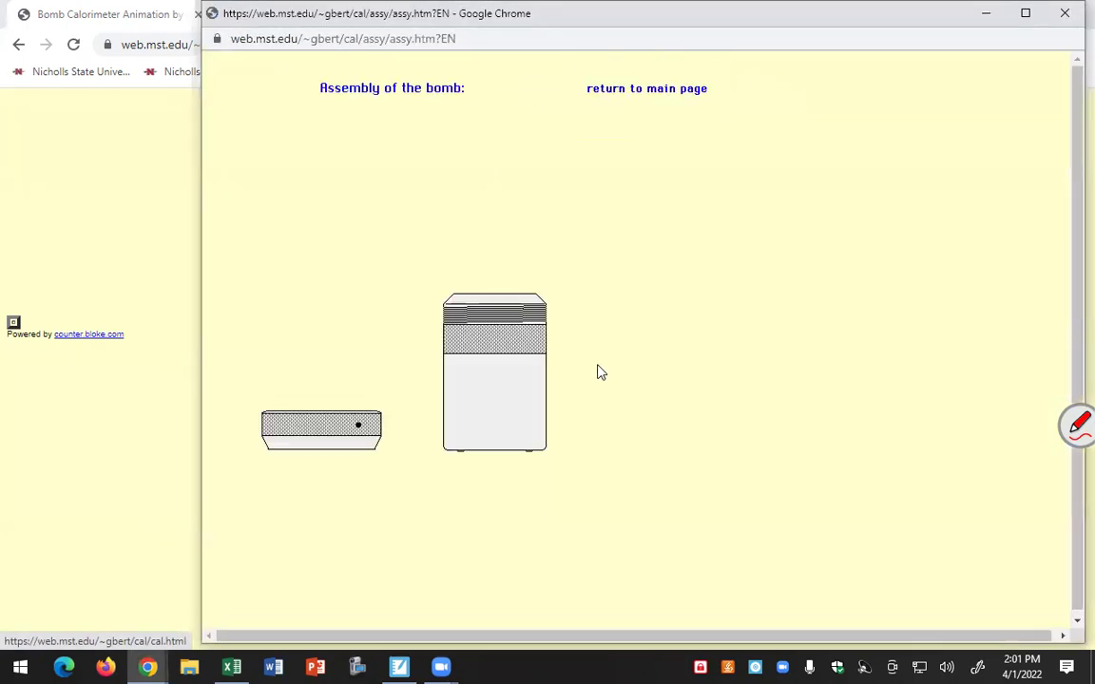
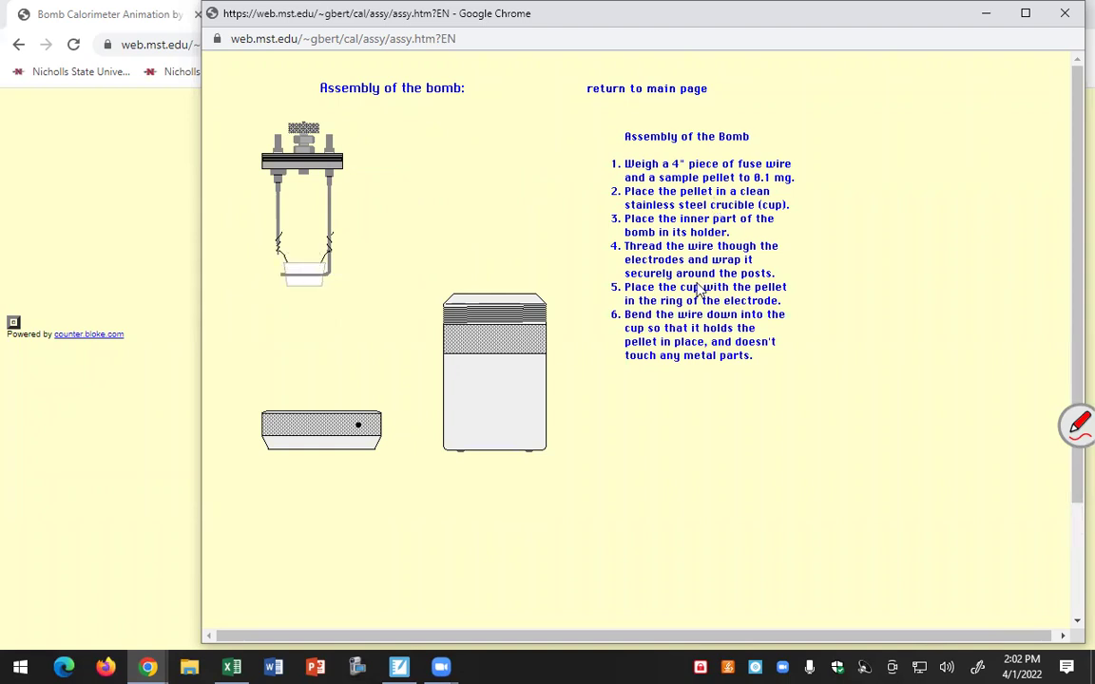
pyautogui.click(1065, 13)
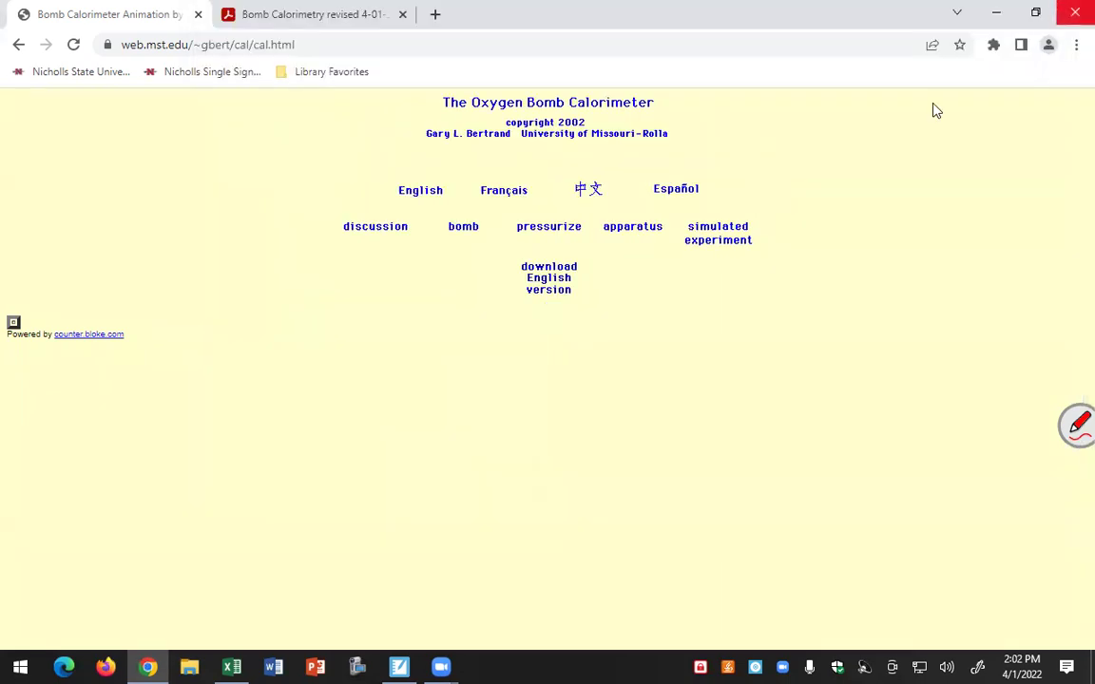
pyautogui.click(541, 229)
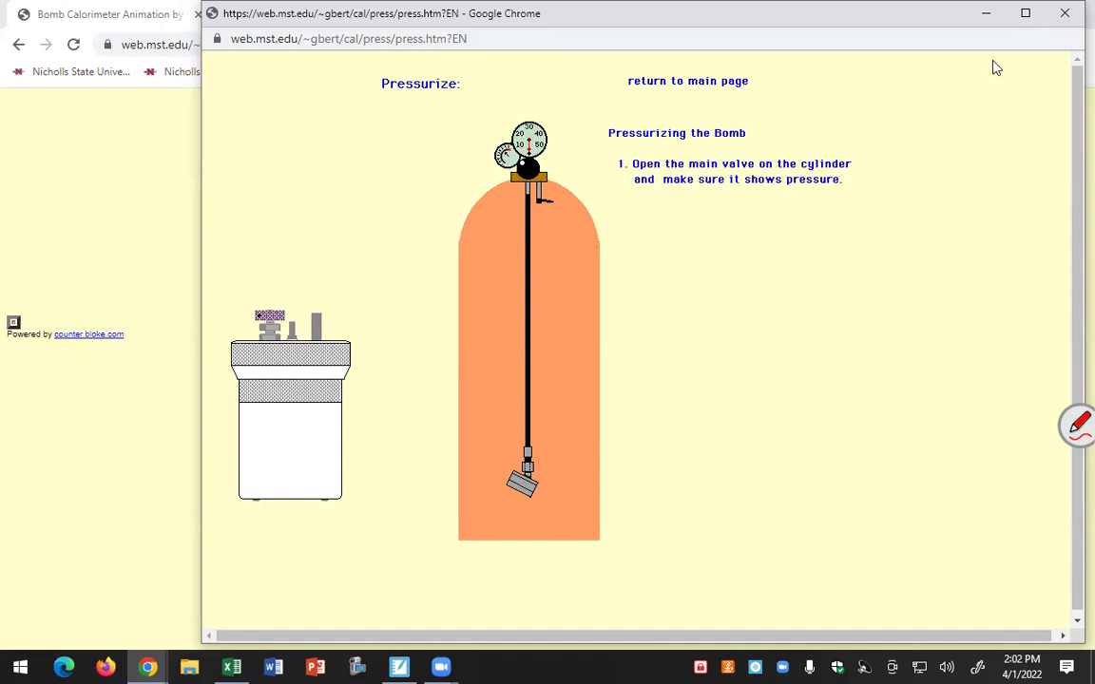
pyautogui.click(1069, 27)
pyautogui.click(633, 238)
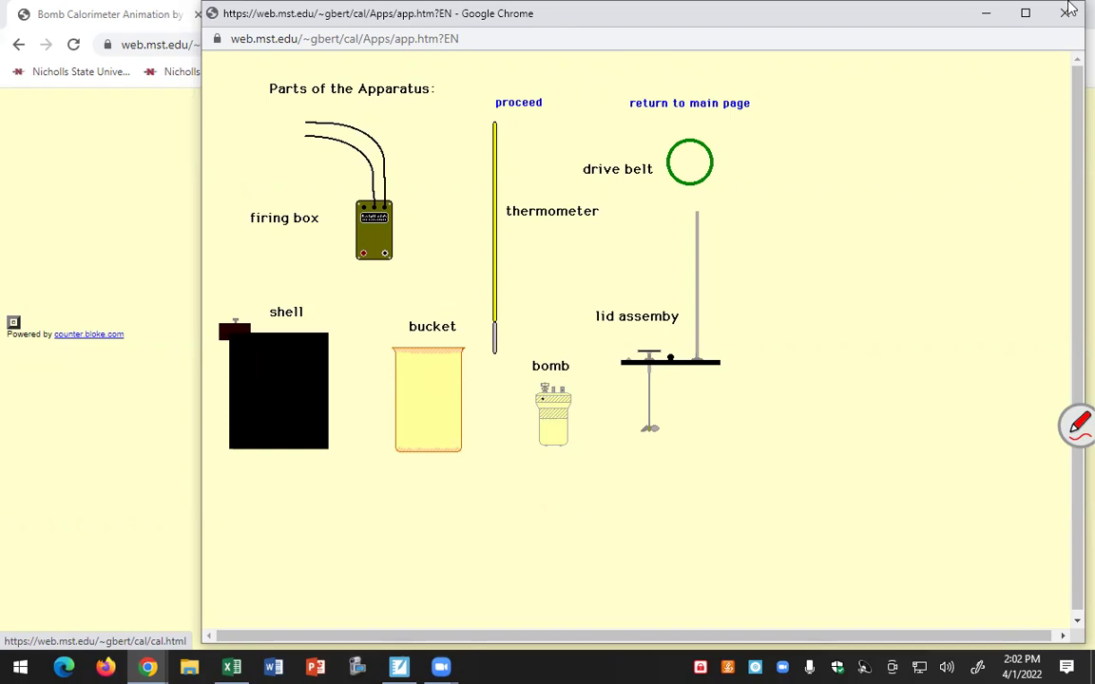
# - Finish with the apparatus animation and open the simulated experiment's list of samples
pyautogui.click(516, 105)
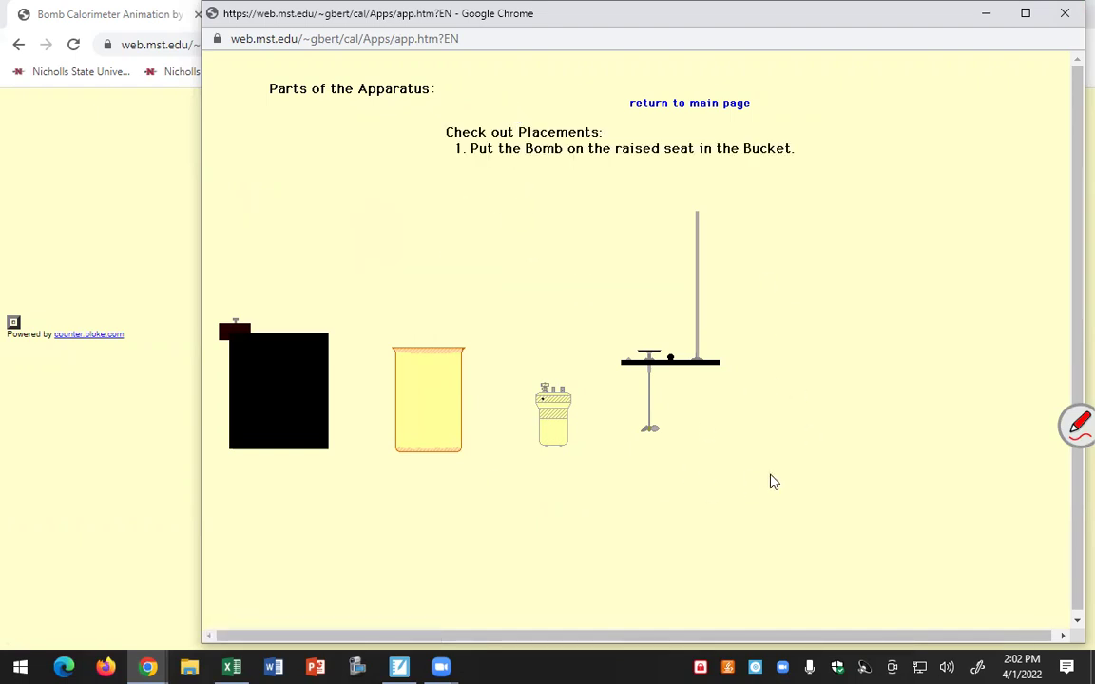
pyautogui.click(1065, 15)
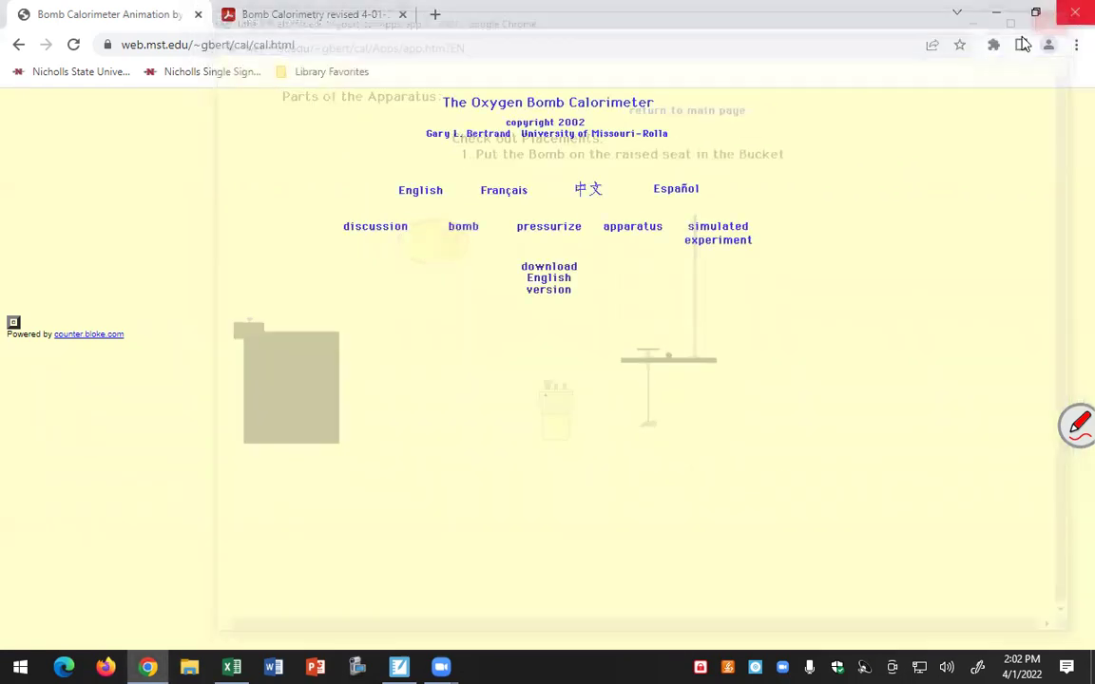
pyautogui.click(732, 236)
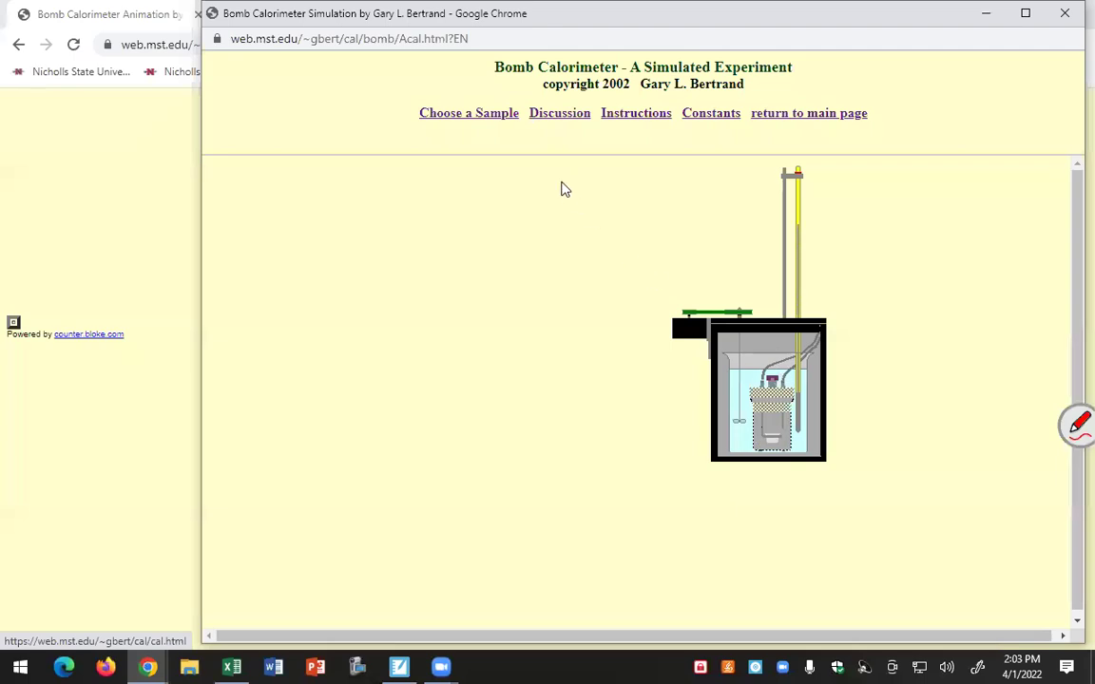
pyautogui.click(443, 115)
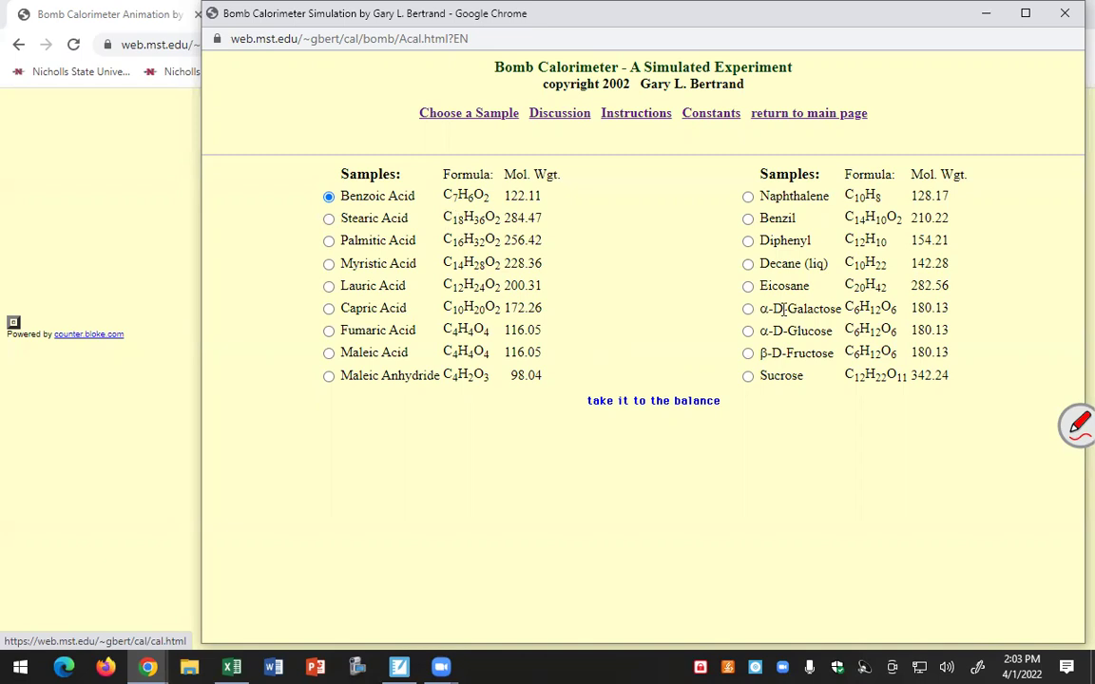
# - Circle Benzoic Acid in red and handwrite the linked notes "use for std run" and "know Q b.a. combustion + Q wire"
pyautogui.moveTo(316, 203)
pyautogui.mouseDown()
pyautogui.moveTo(350, 443)
pyautogui.moveTo(374, 461)
pyautogui.mouseUp()
pyautogui.moveTo(396, 462)
pyautogui.mouseDown()
pyautogui.moveTo(431, 485)
pyautogui.moveTo(456, 457)
pyautogui.moveTo(463, 475)
pyautogui.moveTo(496, 484)
pyautogui.moveTo(516, 458)
pyautogui.moveTo(533, 472)
pyautogui.moveTo(545, 456)
pyautogui.moveTo(580, 475)
pyautogui.moveTo(634, 444)
pyautogui.moveTo(675, 456)
pyautogui.moveTo(690, 439)
pyautogui.moveTo(751, 447)
pyautogui.mouseUp()
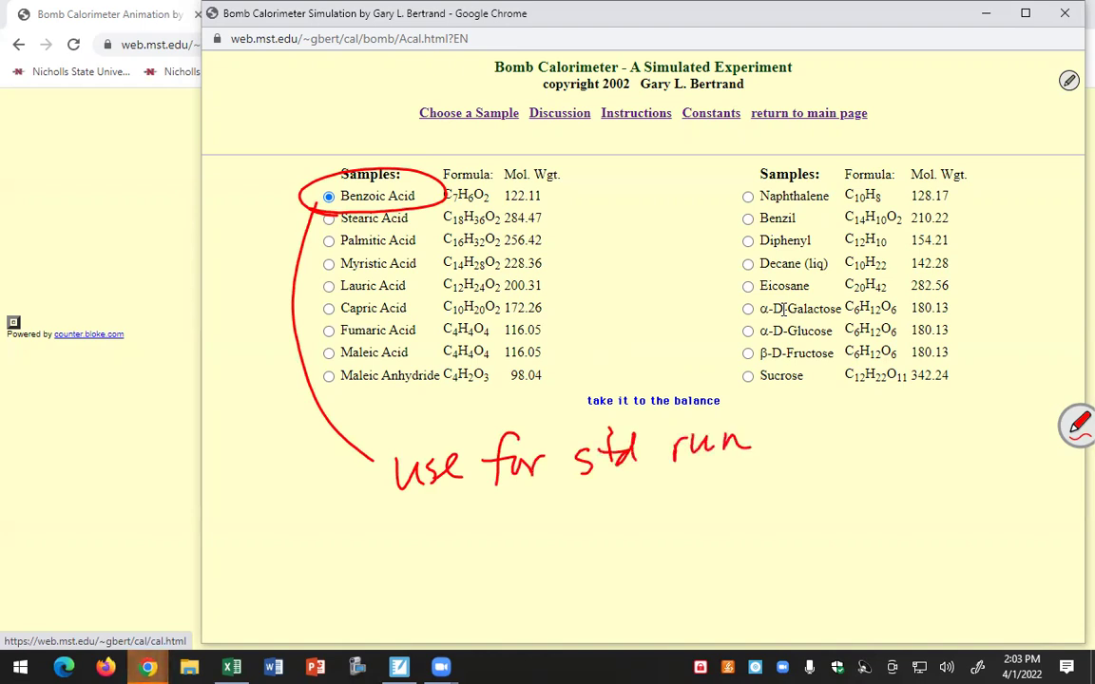
pyautogui.moveTo(501, 513)
pyautogui.mouseDown()
pyautogui.moveTo(526, 545)
pyautogui.moveTo(566, 539)
pyautogui.moveTo(599, 532)
pyautogui.mouseUp()
pyautogui.moveTo(656, 503)
pyautogui.mouseDown()
pyautogui.moveTo(642, 537)
pyautogui.moveTo(673, 542)
pyautogui.mouseUp()
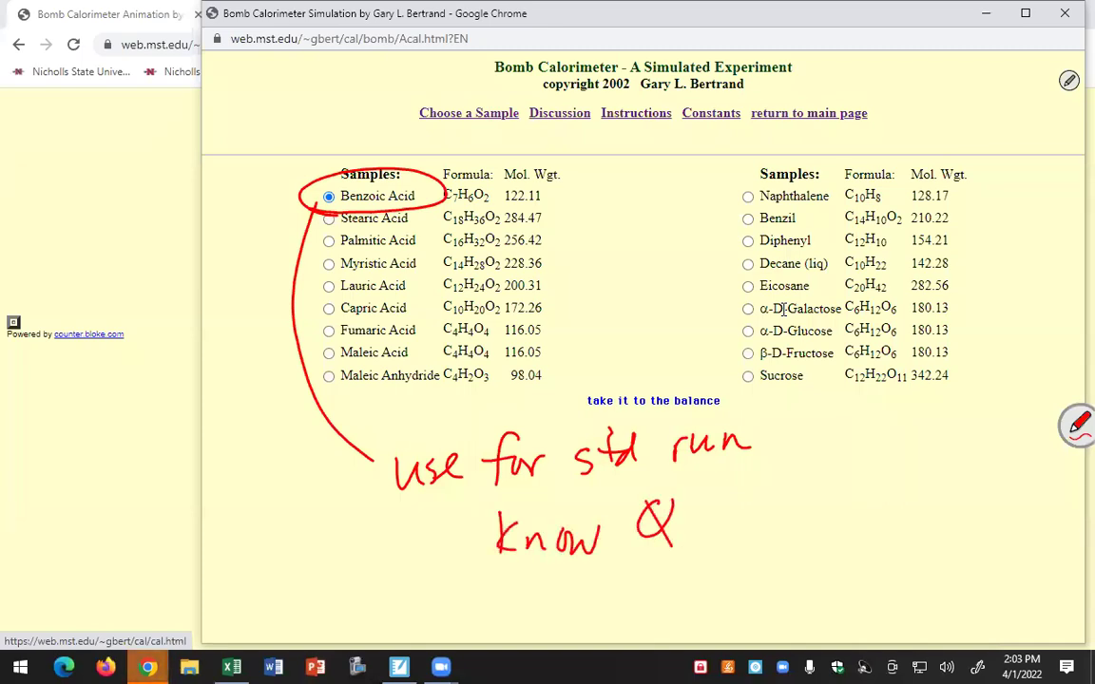
pyautogui.moveTo(688, 528)
pyautogui.mouseDown()
pyautogui.moveTo(701, 543)
pyautogui.moveTo(729, 538)
pyautogui.mouseUp()
pyautogui.click(715, 546)
pyautogui.moveTo(711, 578); pyautogui.dragTo(806, 576)
pyautogui.moveTo(780, 512); pyautogui.dragTo(804, 509)
pyautogui.moveTo(836, 488)
pyautogui.mouseDown()
pyautogui.moveTo(821, 513)
pyautogui.moveTo(900, 521)
pyautogui.mouseUp()
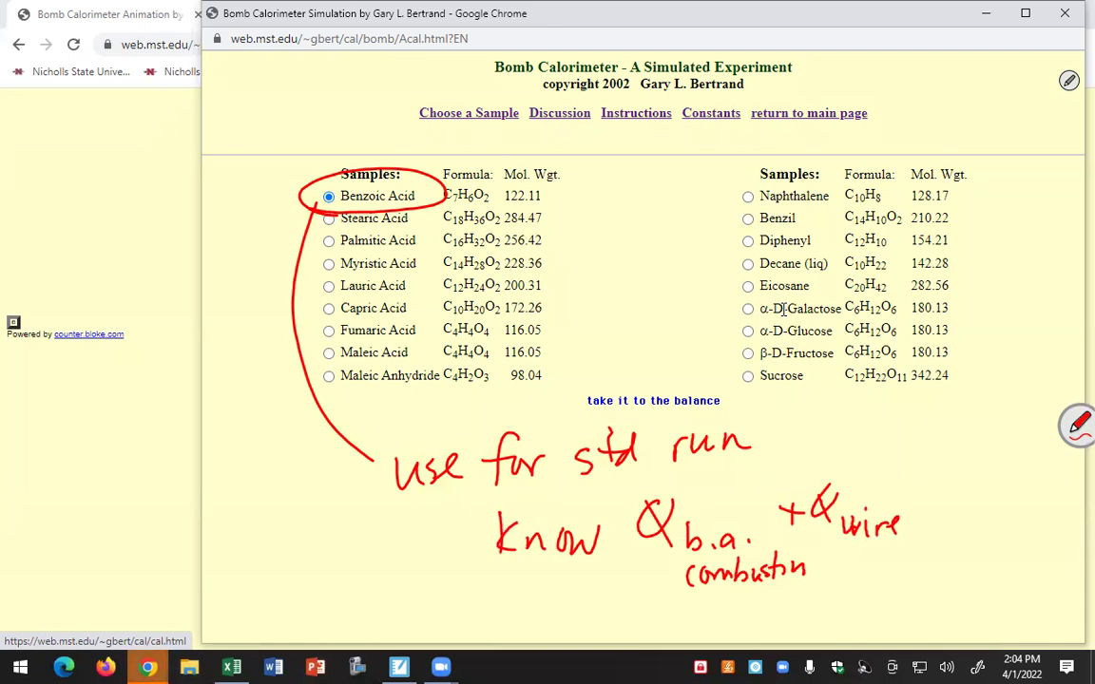
# - Complete the handwritten equation with "= -CΔT", mark ΔT with a red circle and arrow, and mark C with a blue box and arrow
pyautogui.moveTo(944, 481)
pyautogui.mouseDown()
pyautogui.moveTo(1016, 465)
pyautogui.moveTo(1019, 479)
pyautogui.moveTo(1003, 484)
pyautogui.moveTo(1031, 482)
pyautogui.moveTo(1057, 461)
pyautogui.mouseUp()
pyautogui.moveTo(1041, 463); pyautogui.dragTo(1039, 486)
pyautogui.moveTo(1018, 436)
pyautogui.mouseDown()
pyautogui.moveTo(1000, 496)
pyautogui.moveTo(1043, 435)
pyautogui.mouseUp()
pyautogui.moveTo(1036, 518)
pyautogui.mouseDown()
pyautogui.moveTo(1036, 568)
pyautogui.moveTo(1050, 542)
pyautogui.mouseUp()
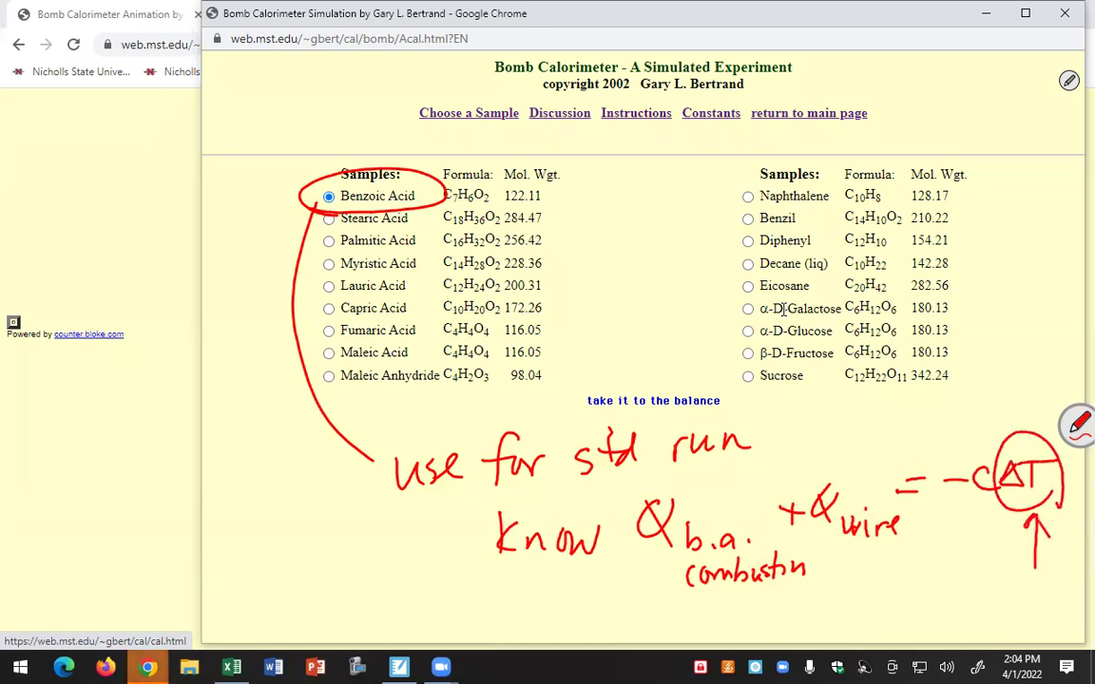
pyautogui.press('b')
pyautogui.moveTo(958, 458)
pyautogui.mouseDown()
pyautogui.moveTo(998, 444)
pyautogui.moveTo(959, 454)
pyautogui.mouseUp()
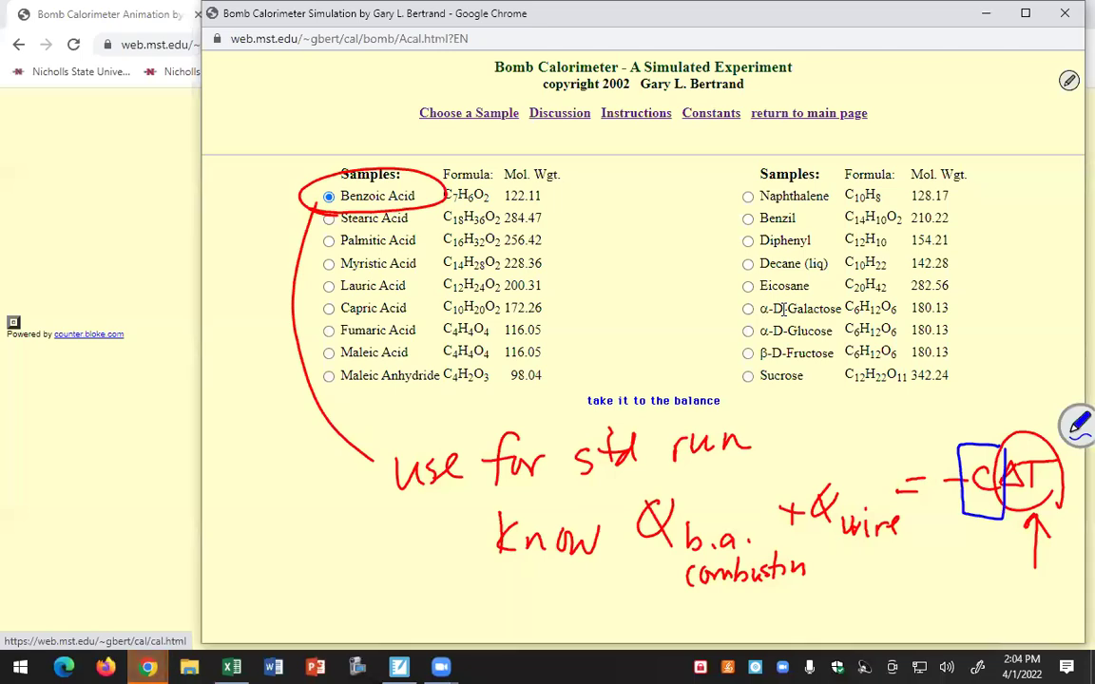
pyautogui.moveTo(915, 411); pyautogui.dragTo(964, 439)
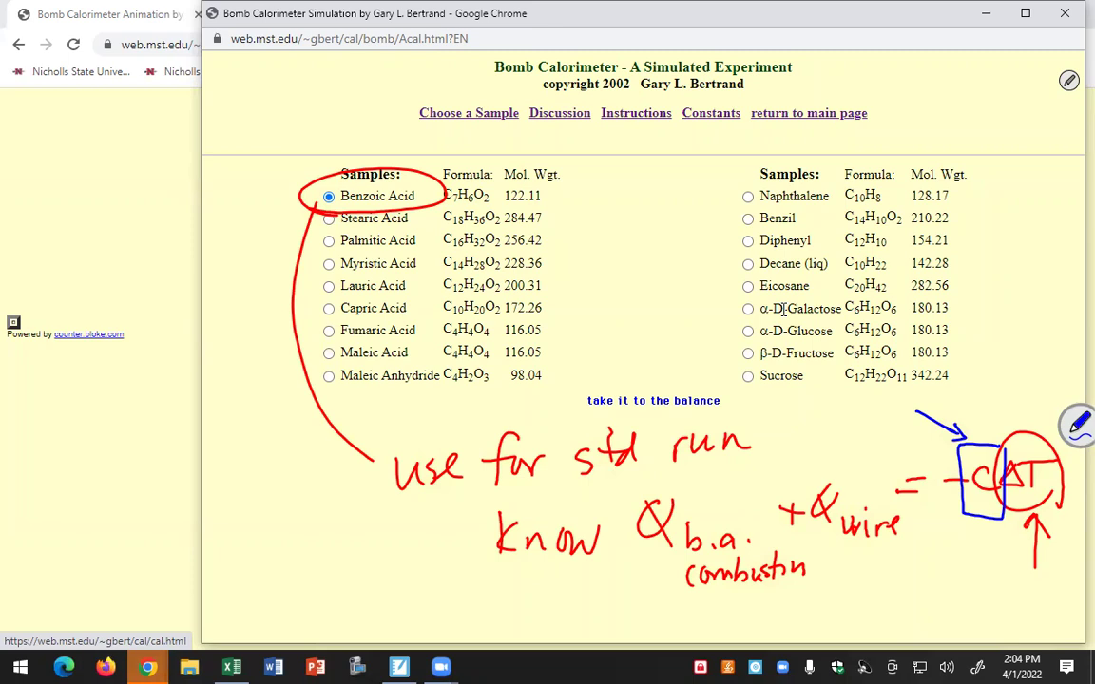
# - Outline the Stearic Acid row and bracket the samples below it in blue, and clear all annotations from the screen
pyautogui.moveTo(324, 210)
pyautogui.mouseDown()
pyautogui.moveTo(469, 208)
pyautogui.moveTo(352, 227)
pyautogui.moveTo(335, 211)
pyautogui.mouseUp()
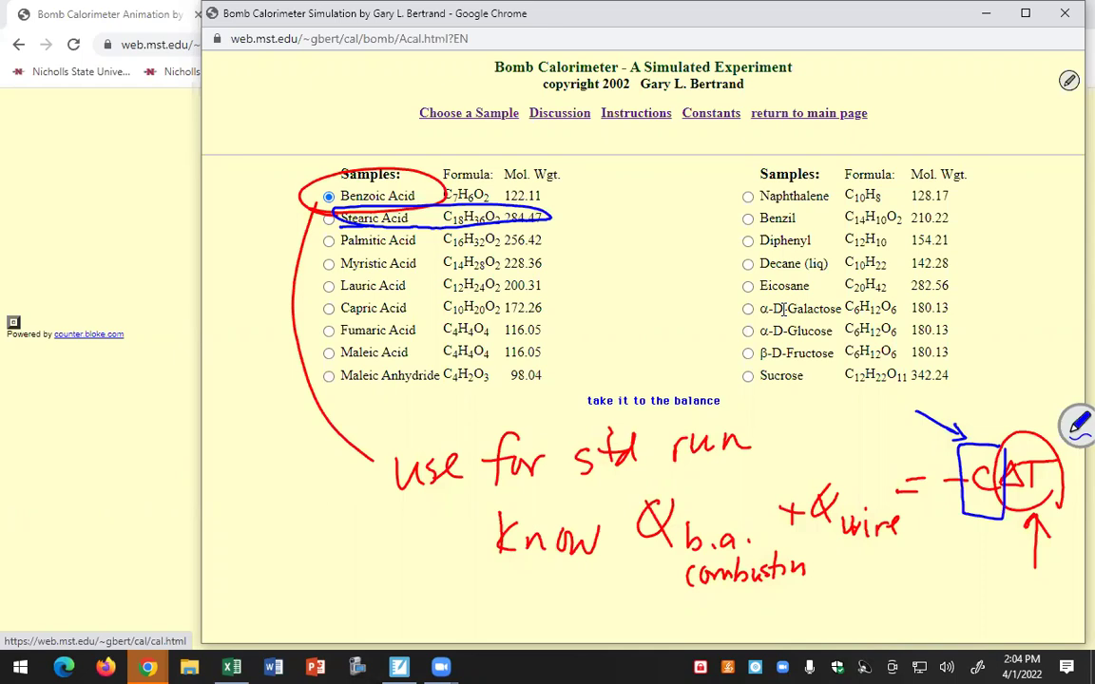
pyautogui.moveTo(550, 229); pyautogui.dragTo(562, 341)
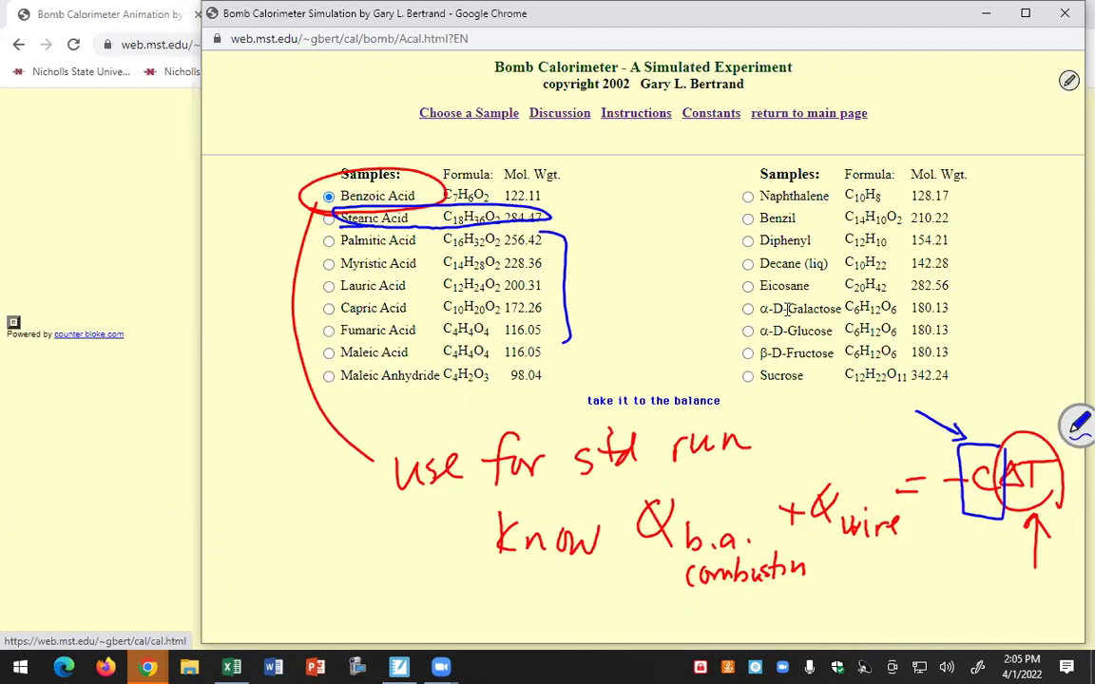
pyautogui.click(1069, 82)
pyautogui.click(993, 110)
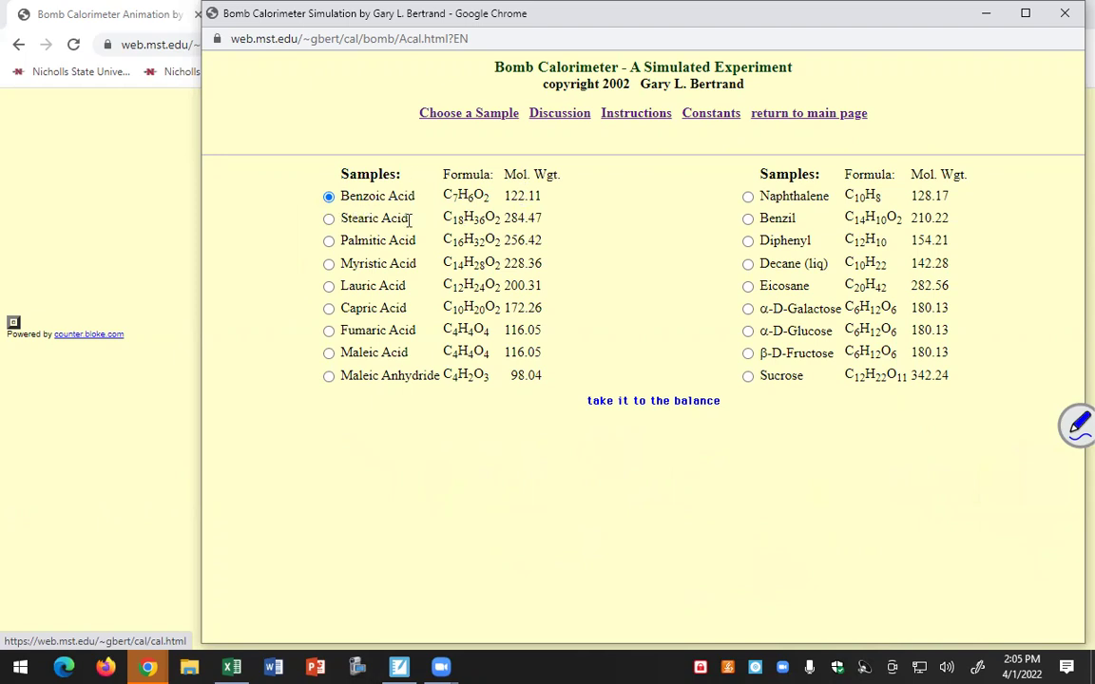
# - Run the benzoic acid experiment by taking the sample to the balance and igniting it, and display its data table
pyautogui.click(642, 403)
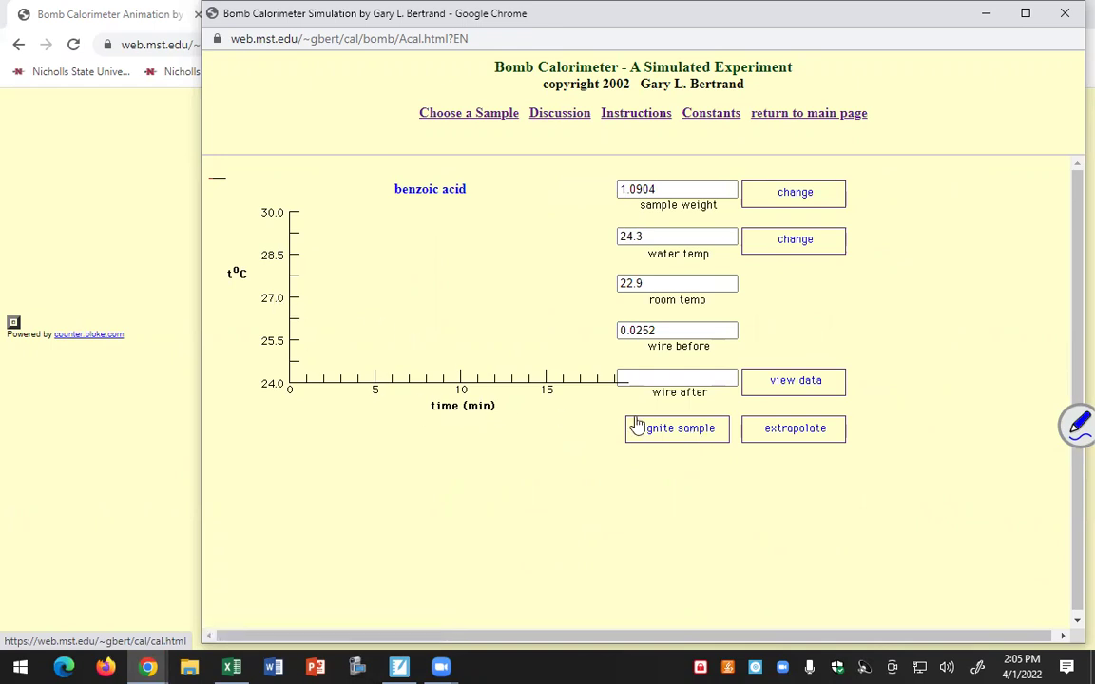
pyautogui.click(671, 433)
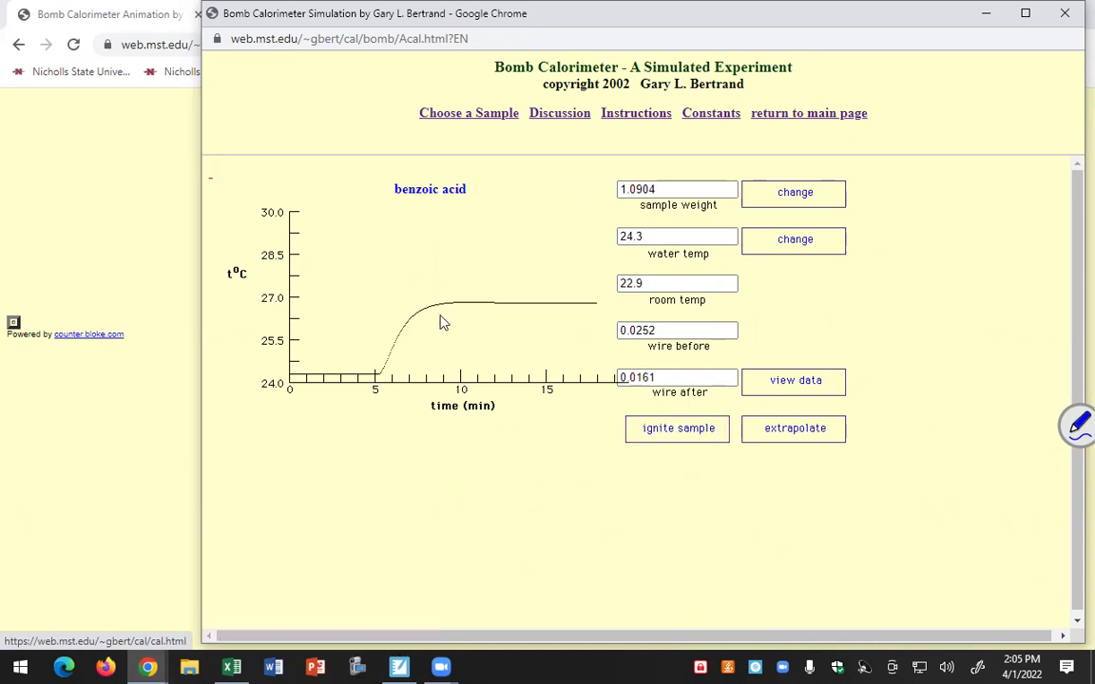
pyautogui.click(803, 388)
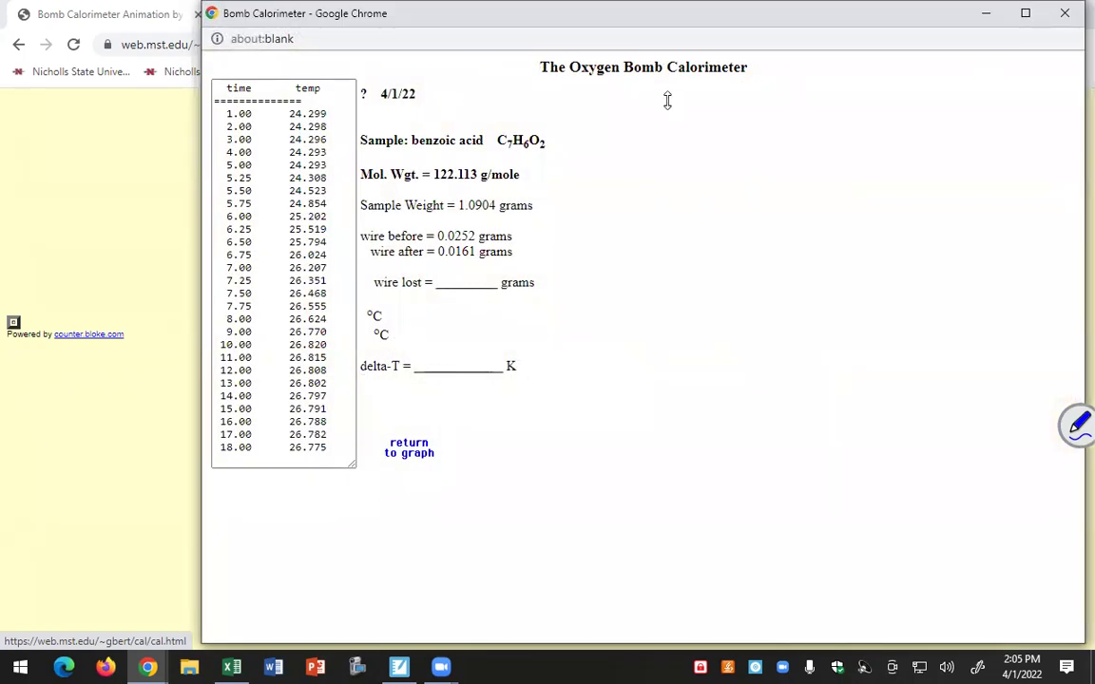
# - Shrink the data window and arrange it beside the simulation window so the temperature graph and data table are both visible
pyautogui.moveTo(722, 14); pyautogui.dragTo(722, 228)
pyautogui.click(1027, 230)
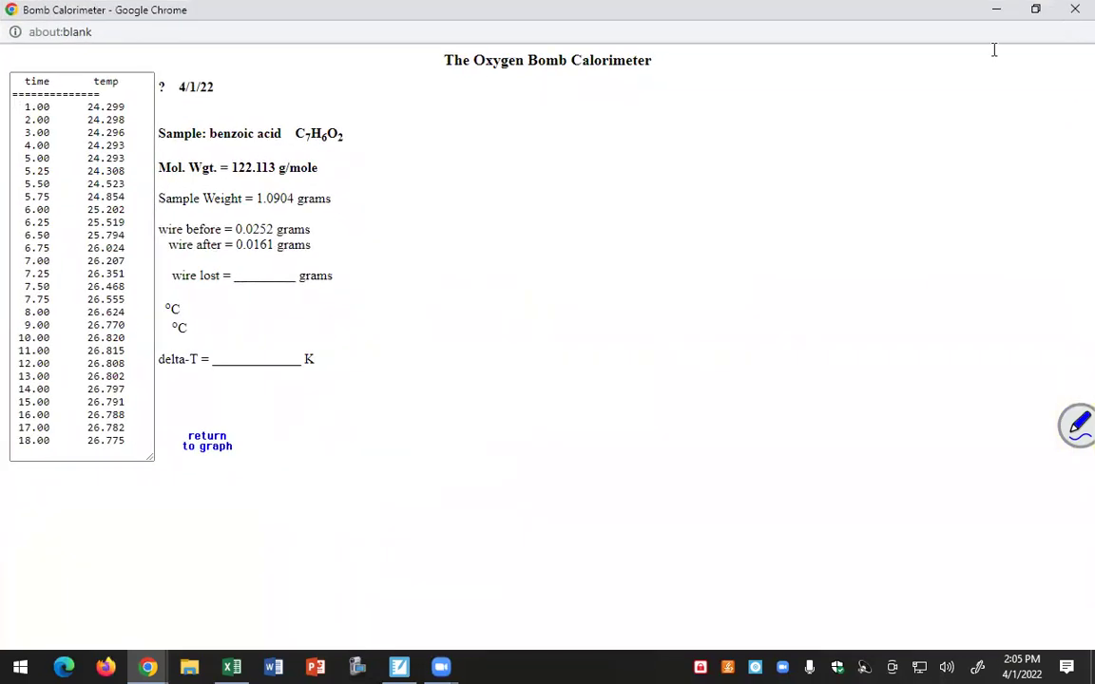
pyautogui.click(1035, 9)
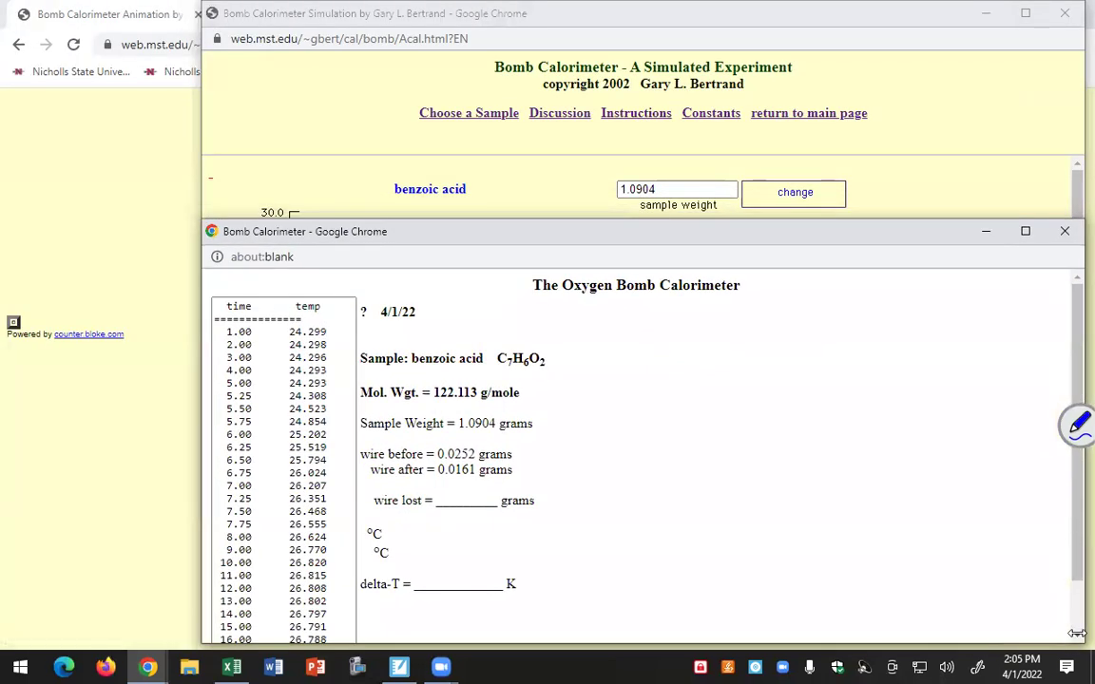
pyautogui.moveTo(1077, 633); pyautogui.dragTo(616, 633)
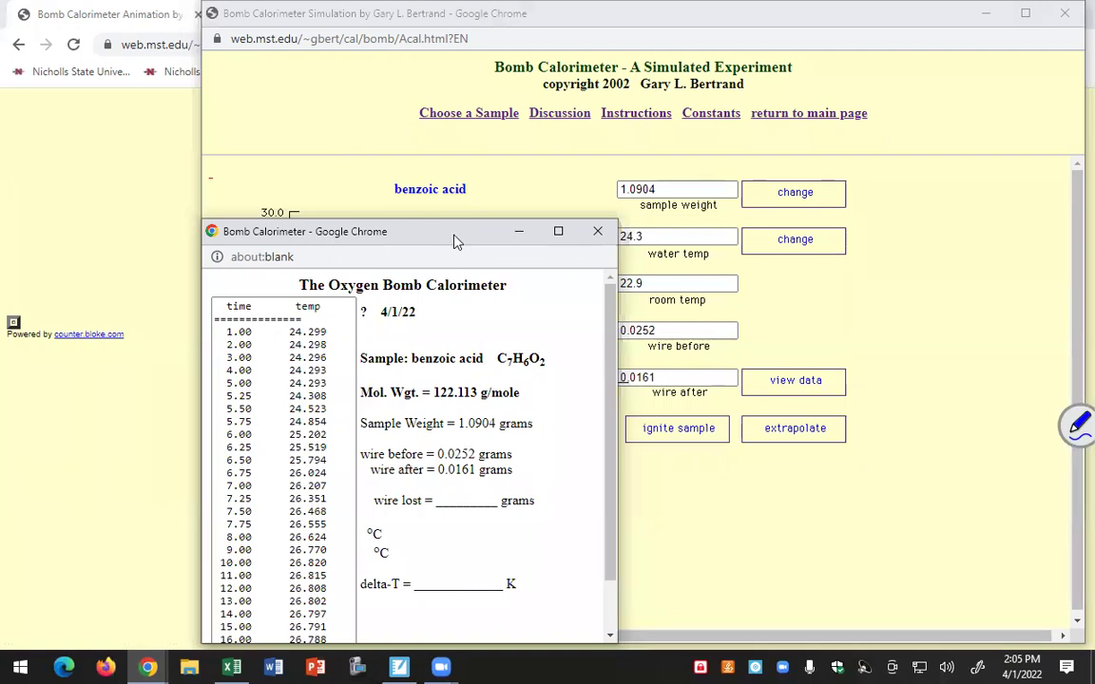
pyautogui.moveTo(455, 241); pyautogui.dragTo(795, 417)
pyautogui.click(326, 8)
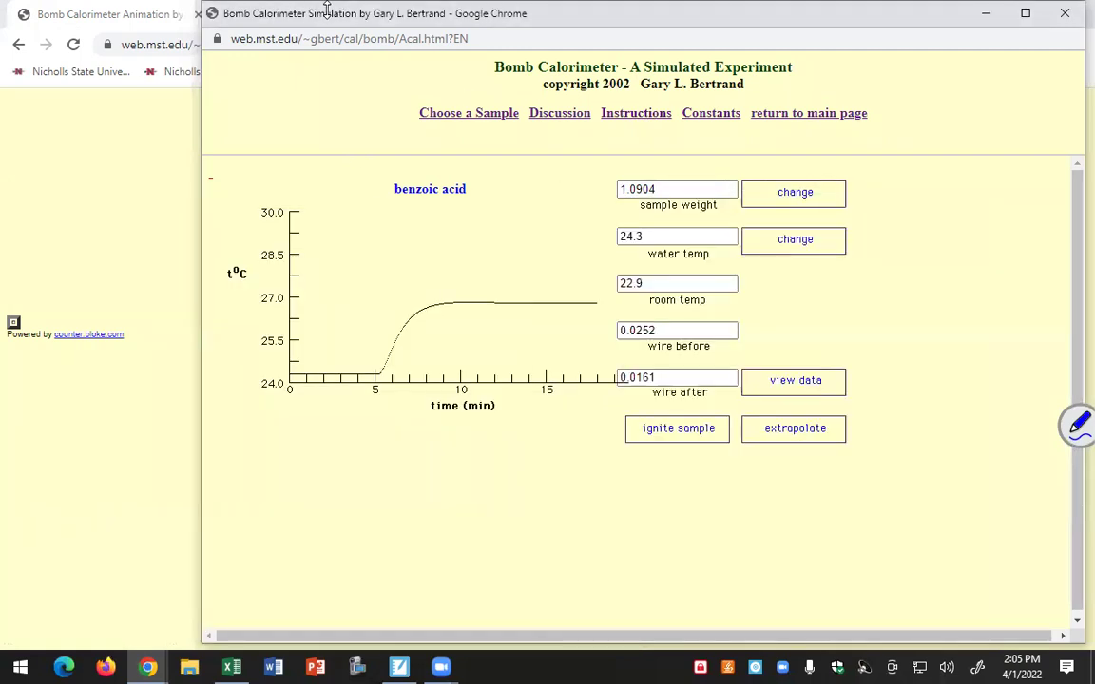
pyautogui.moveTo(326, 8); pyautogui.dragTo(143, 7)
pyautogui.doubleClick(917, 211)
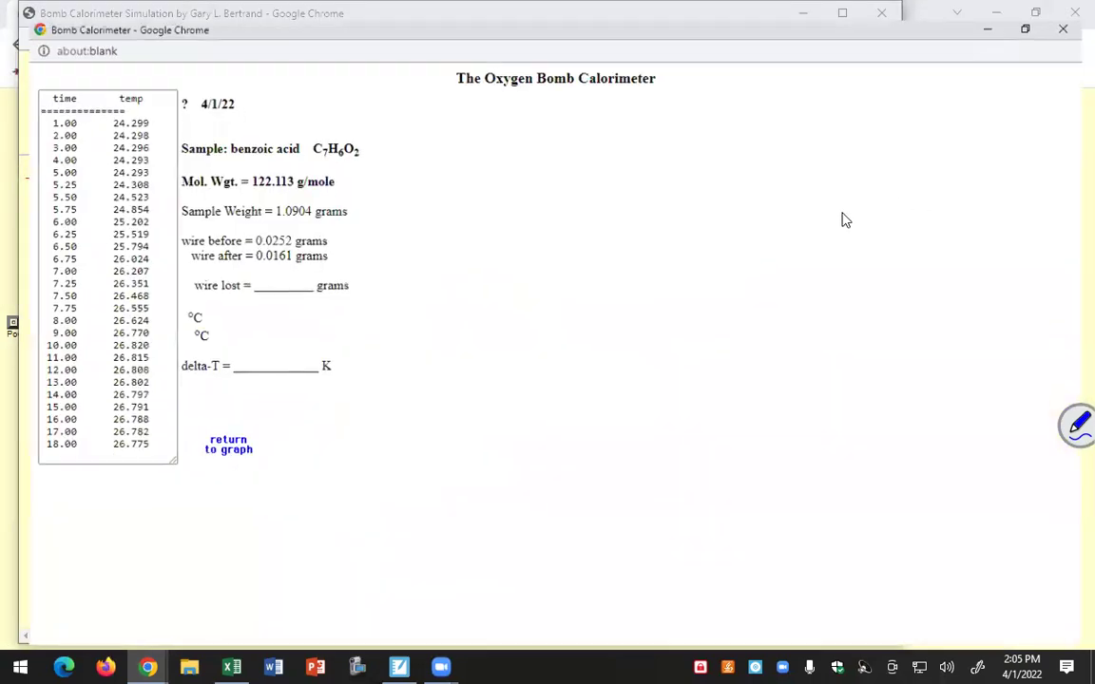
pyautogui.click(1036, 7)
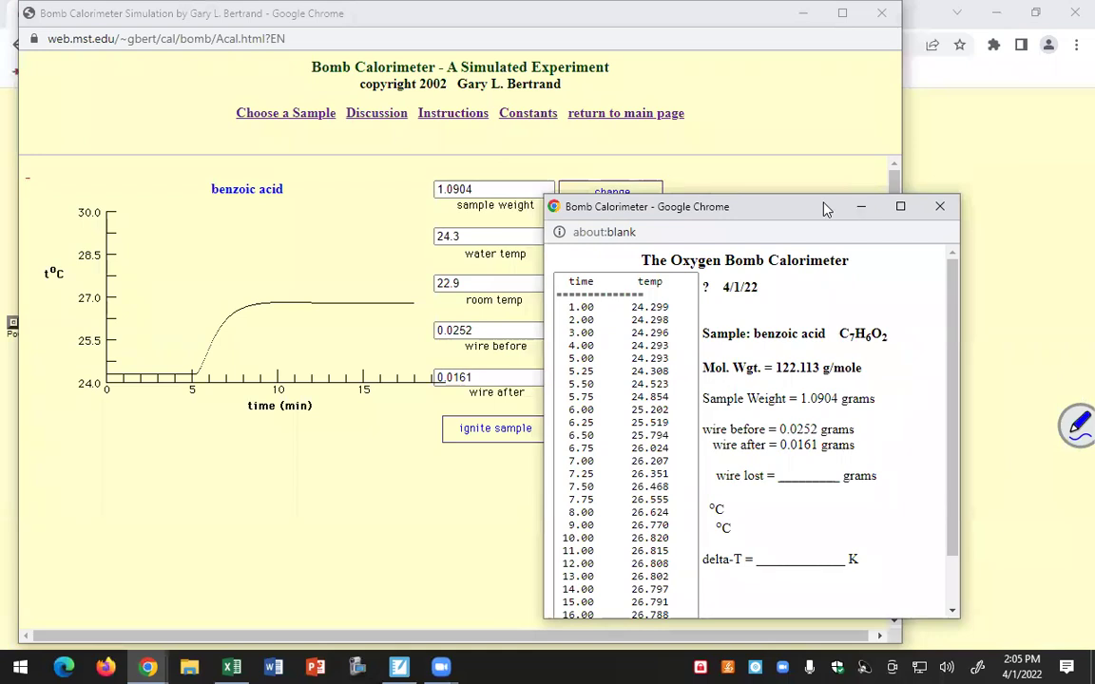
pyautogui.moveTo(665, 207); pyautogui.dragTo(701, 134)
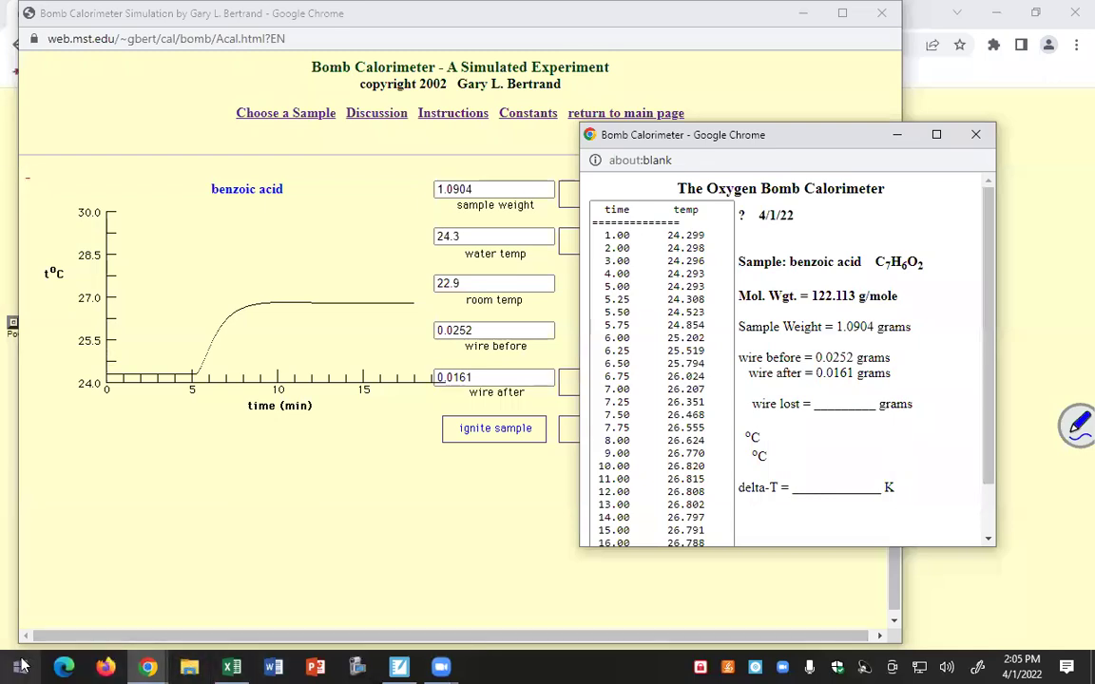
pyautogui.press('super')
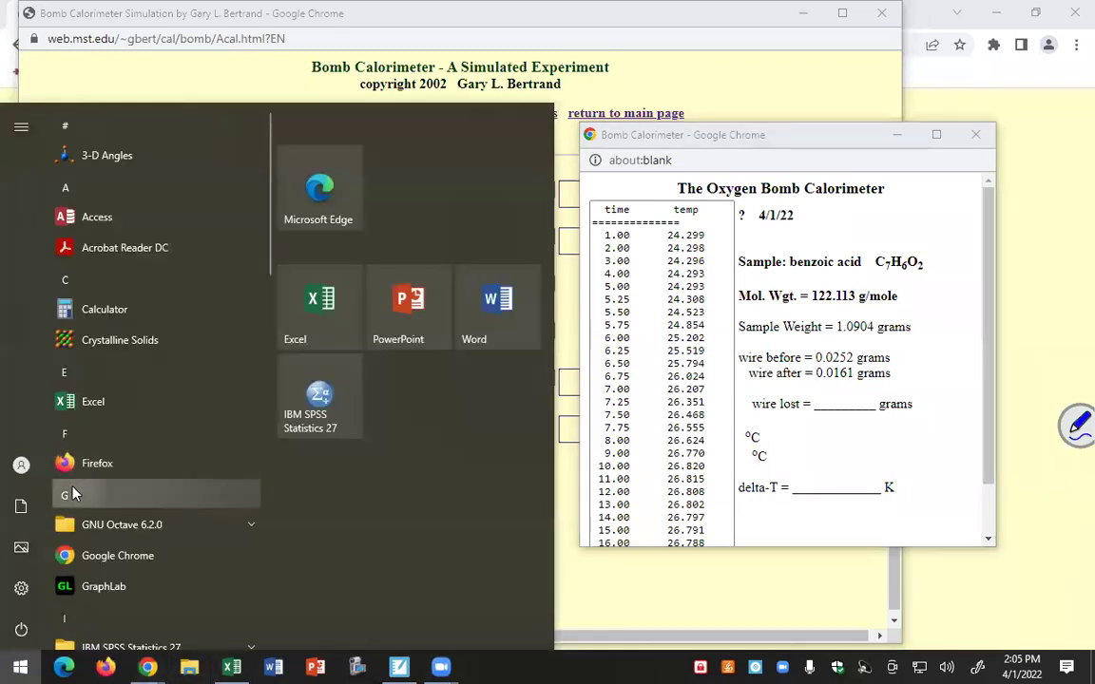
pyautogui.click(74, 494)
pyautogui.click(139, 443)
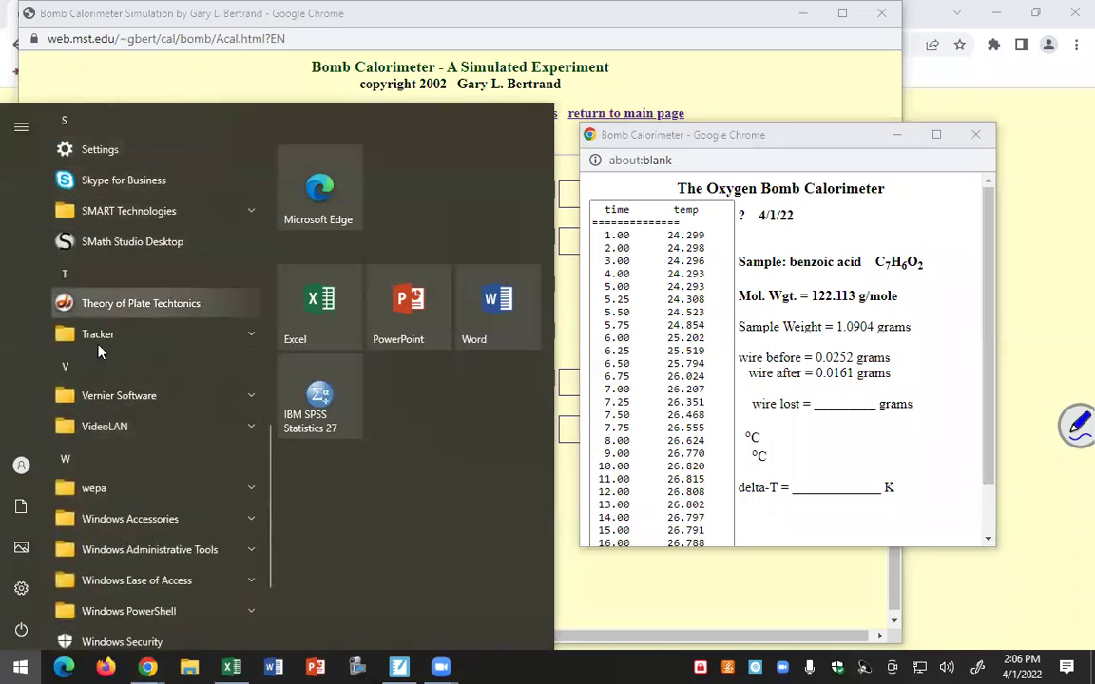
pyautogui.click(159, 535)
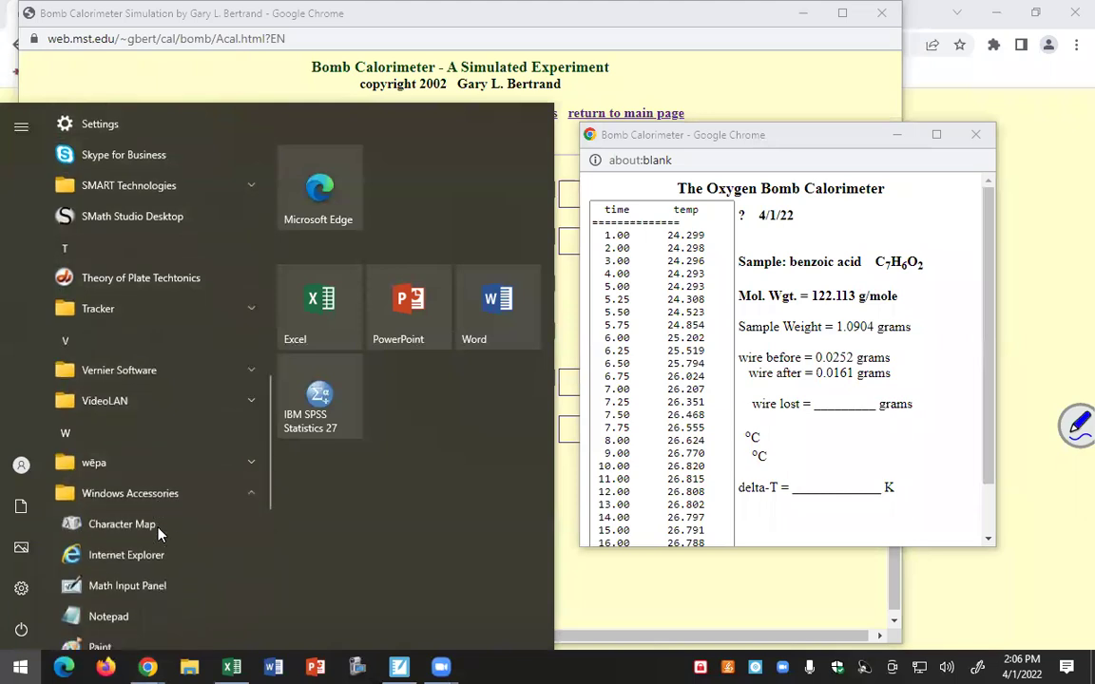
pyautogui.scroll(-3, 160, 535)
pyautogui.click(99, 438)
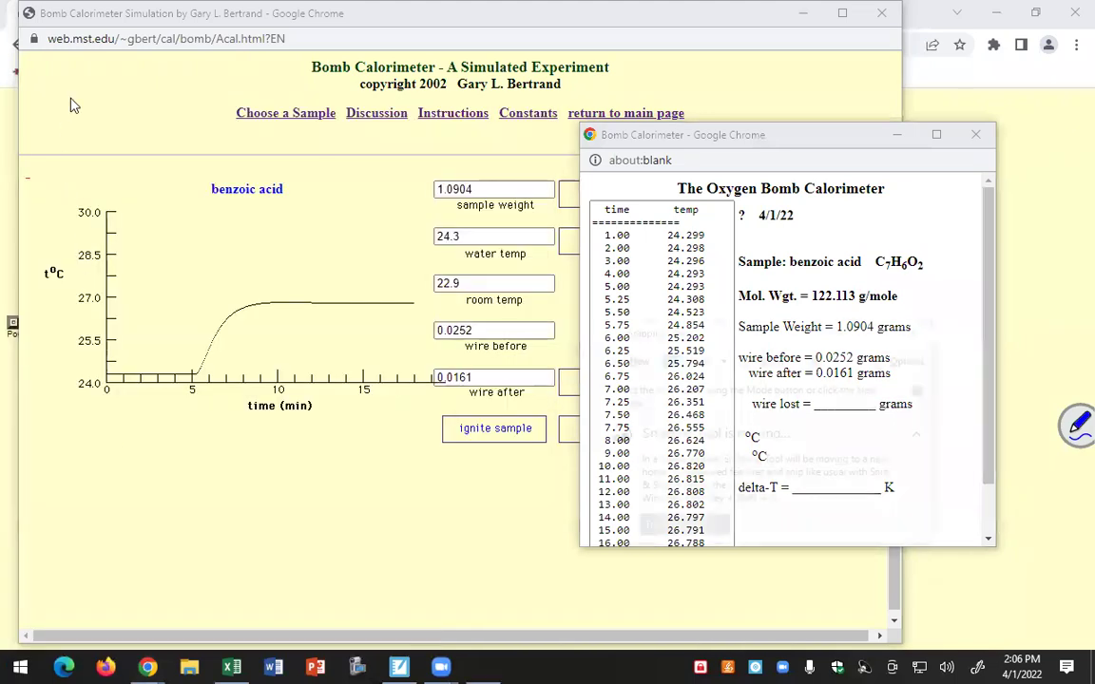
pyautogui.click(597, 324)
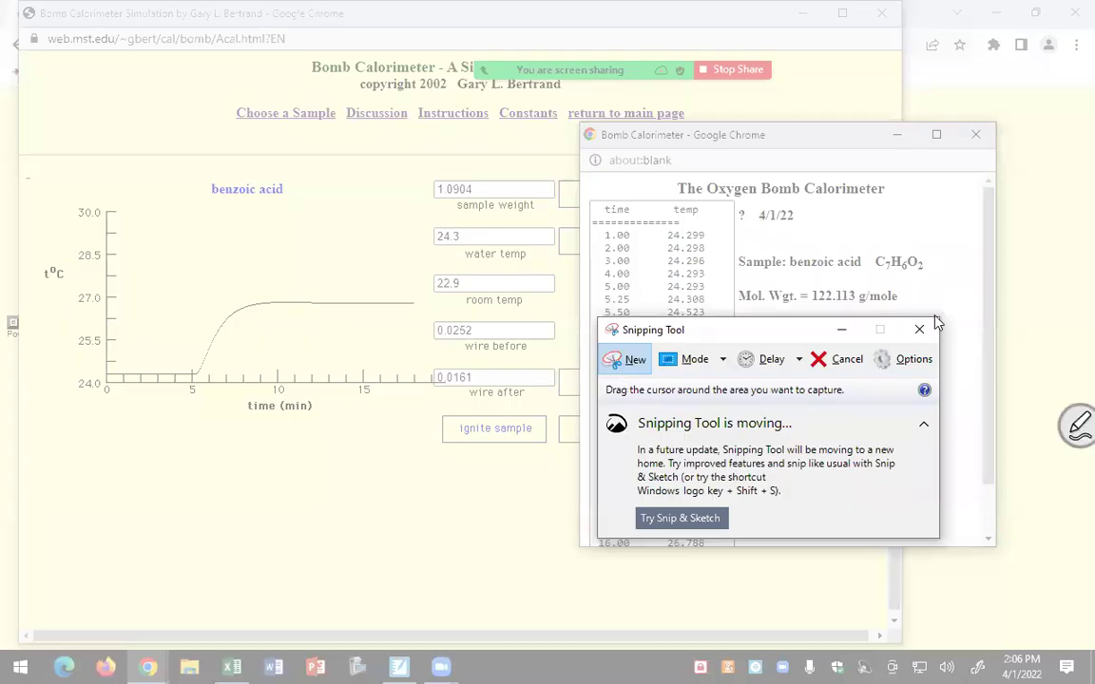
pyautogui.click(919, 329)
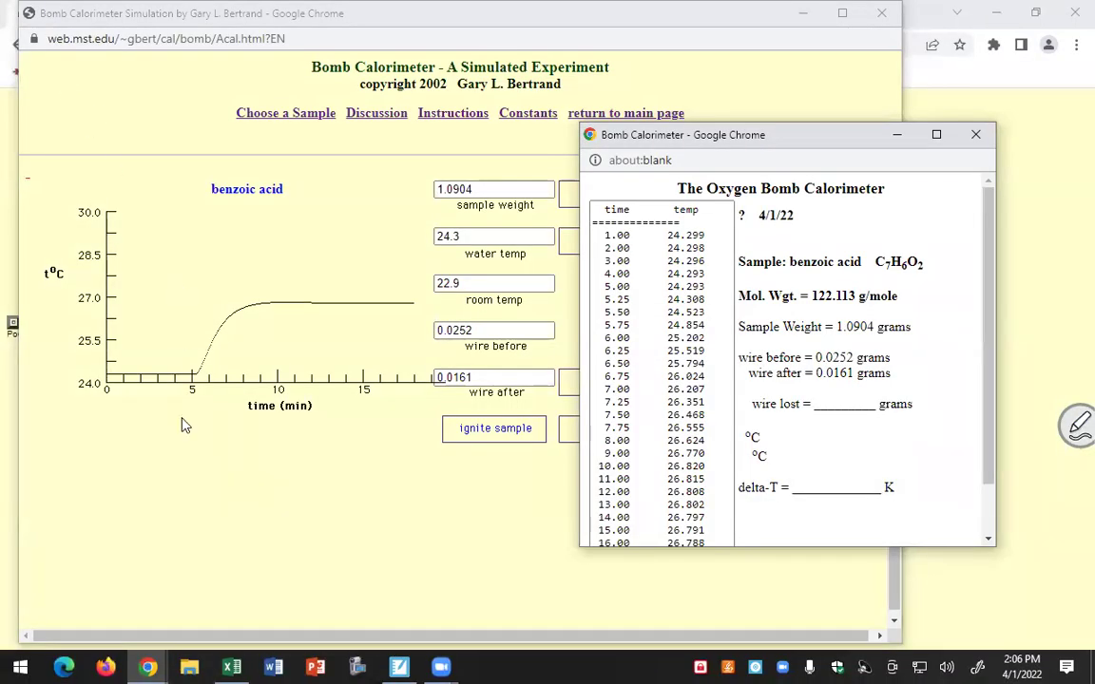
# - Open Snipping Tool and capture the area covering the benzoic acid temperature graph, run parameters and data table
pyautogui.click(14, 600)
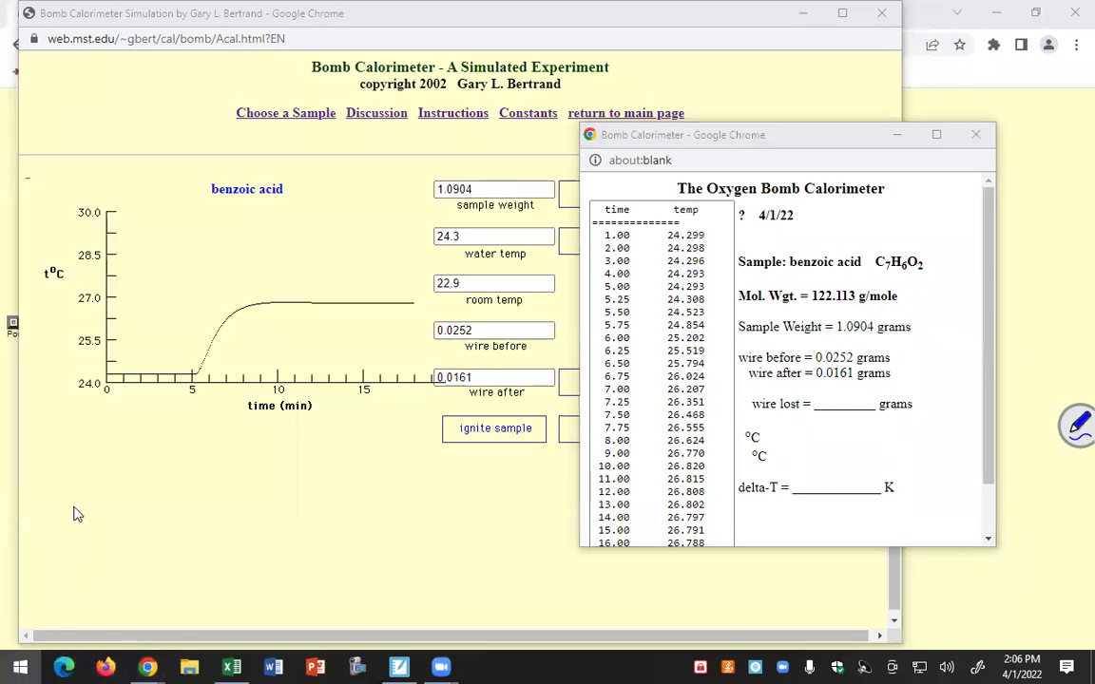
pyautogui.press('super')
pyautogui.click(66, 445)
pyautogui.click(134, 442)
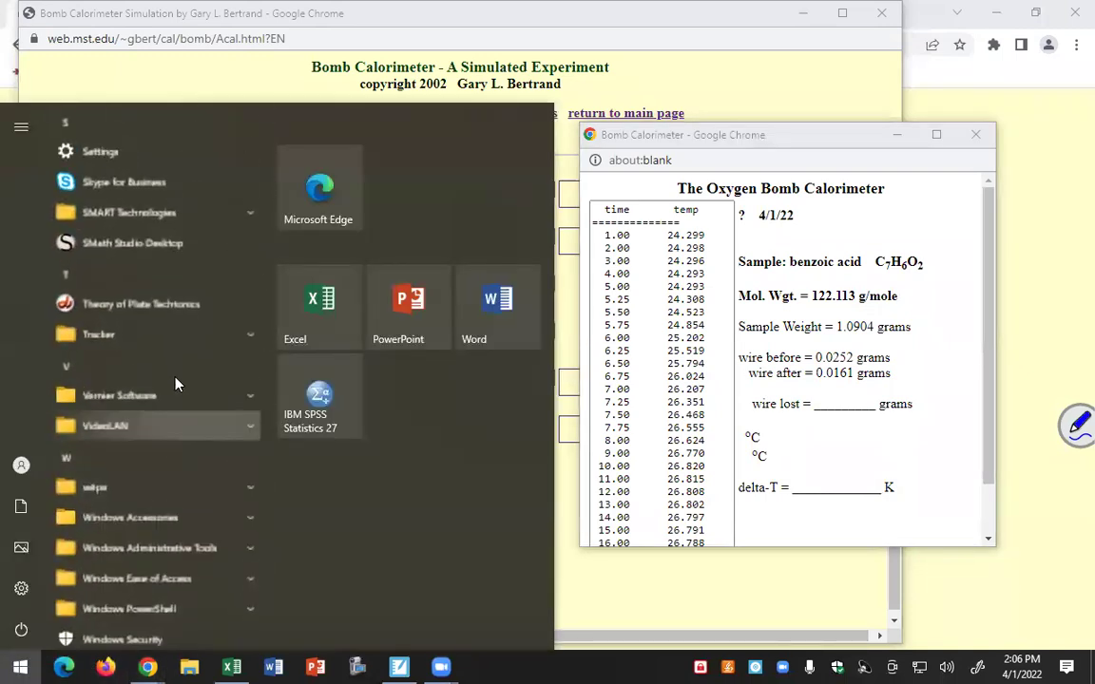
pyautogui.click(116, 517)
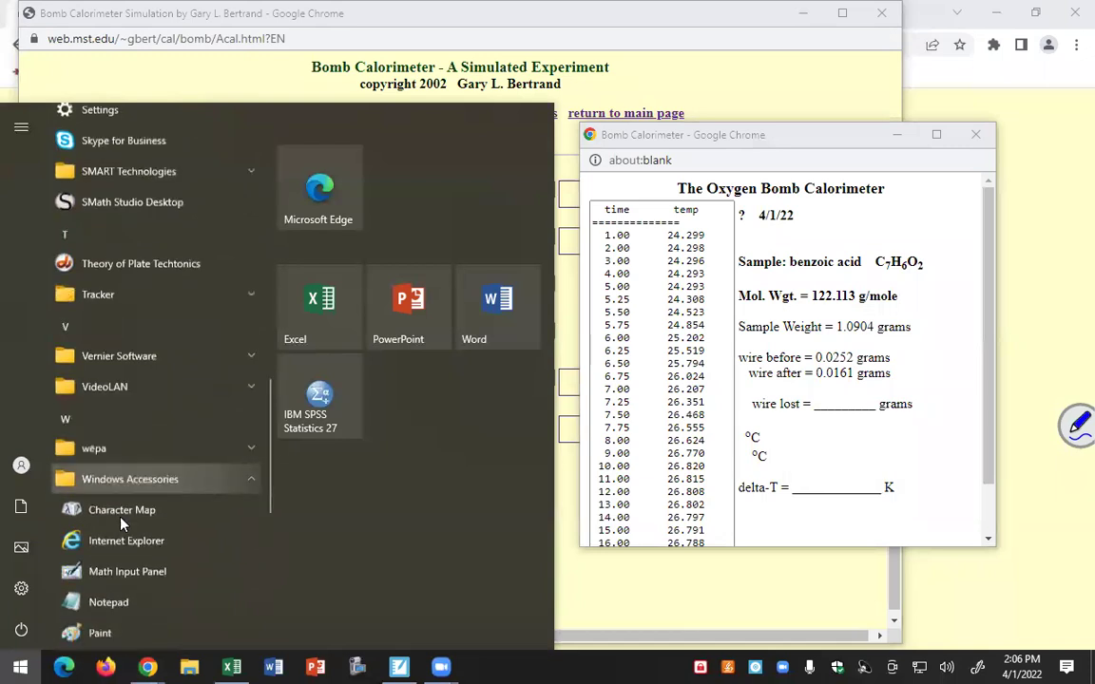
pyautogui.scroll(-3, 121, 524)
pyautogui.scroll(-1, 123, 521)
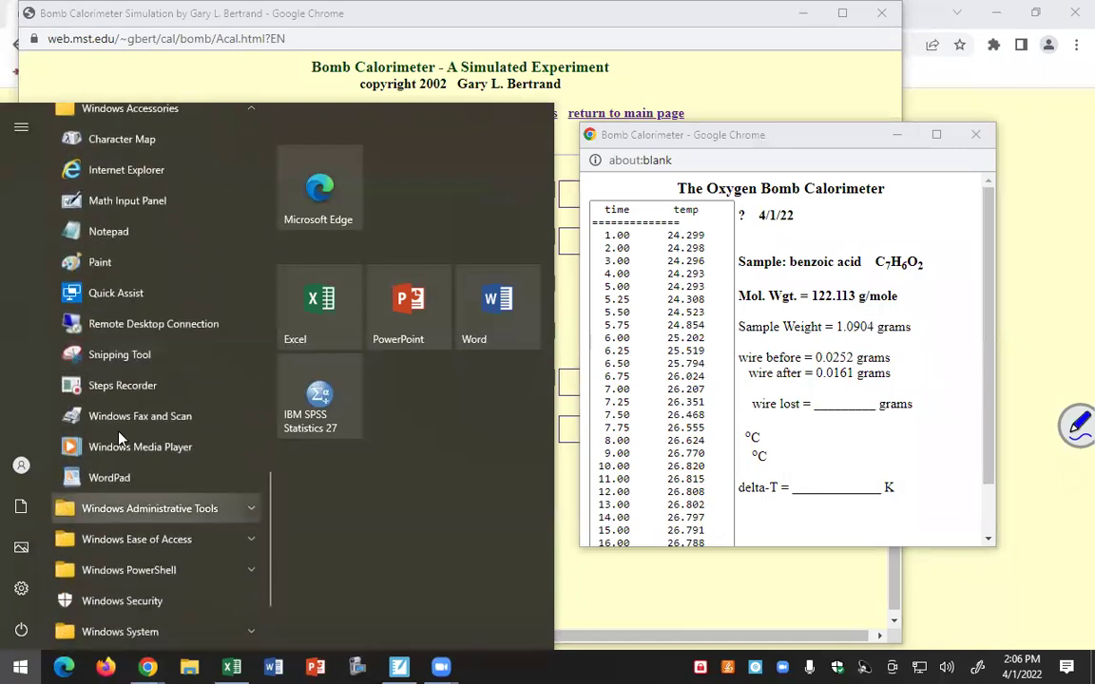
pyautogui.click(119, 356)
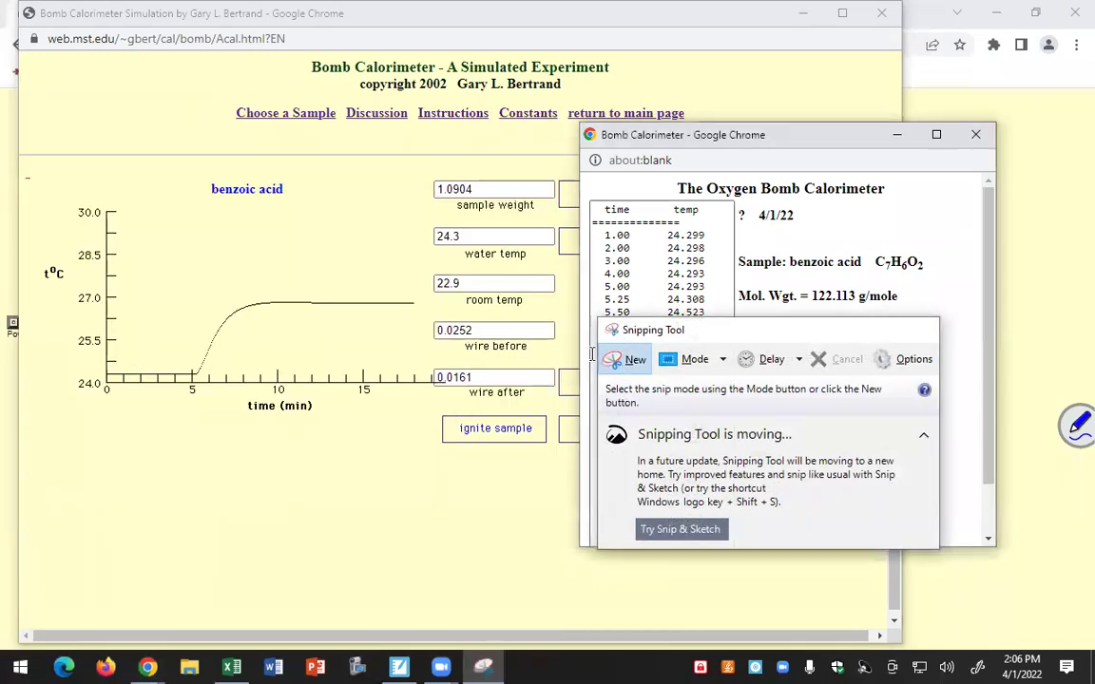
pyautogui.click(626, 359)
pyautogui.moveTo(44, 59); pyautogui.dragTo(1011, 605)
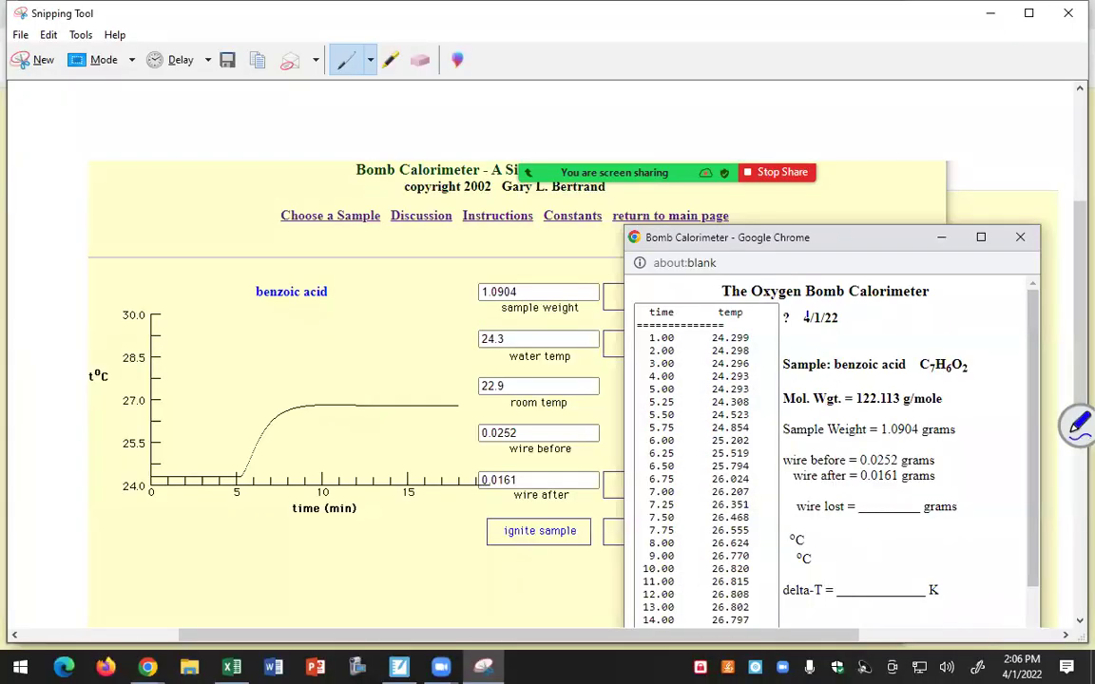
# - Copy the captured benzoic acid snip to the clipboard
pyautogui.click(48, 34)
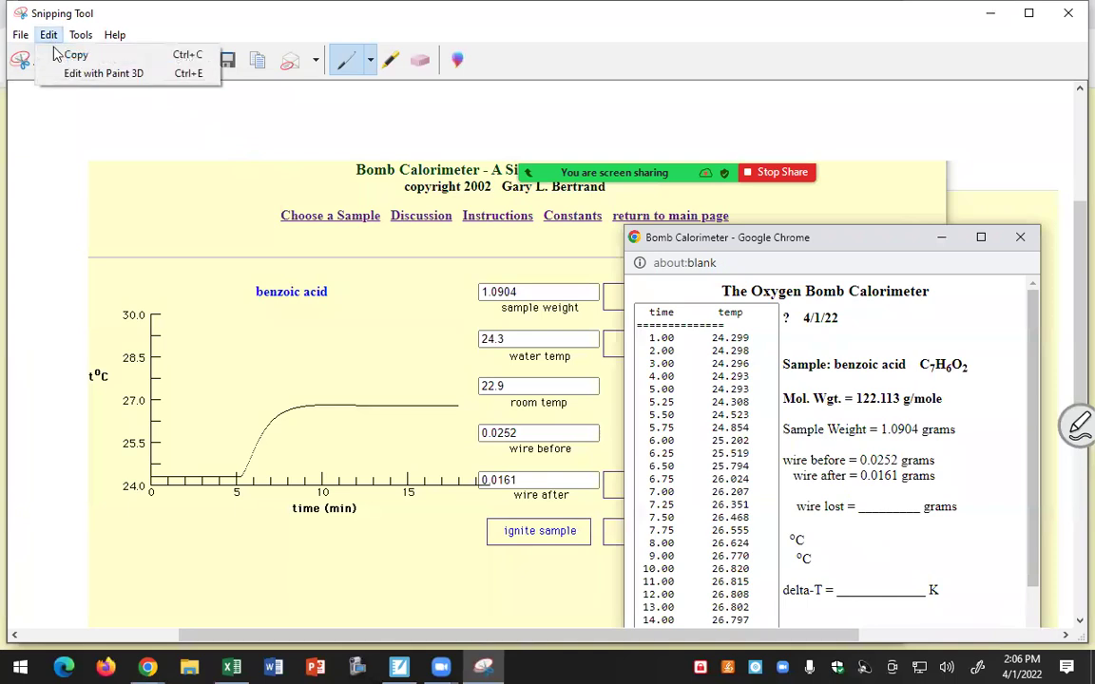
pyautogui.click(65, 57)
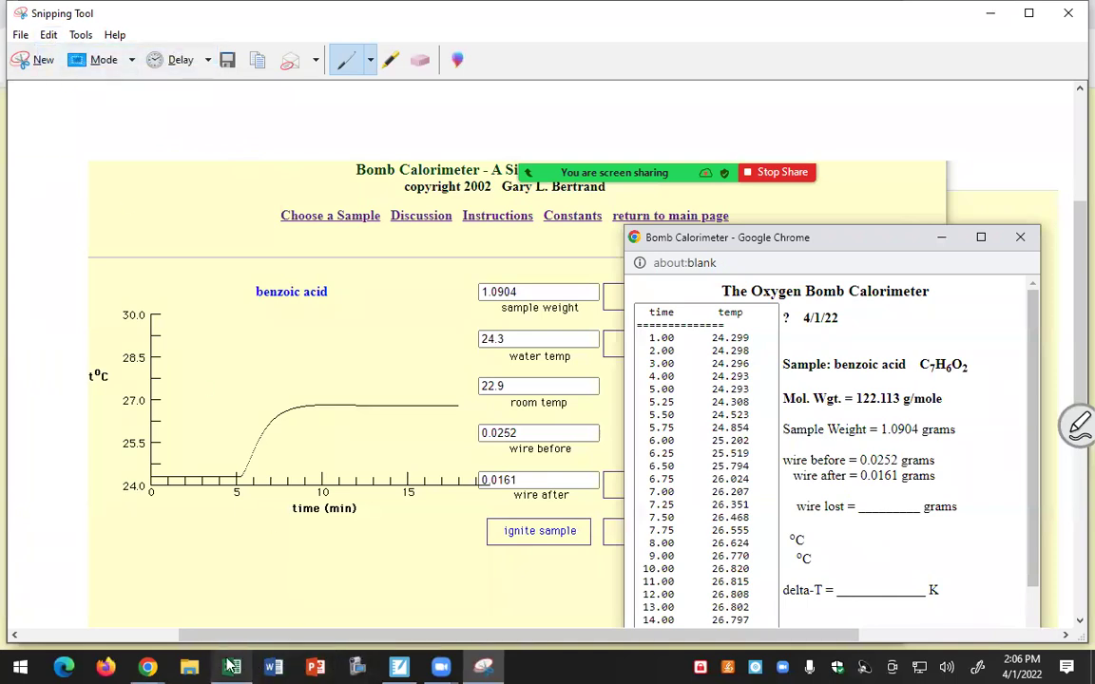
# - Switch to Chrome, return to the 22S_CHEM306_67F course page, and look through its lab sections
pyautogui.moveTo(152, 666)
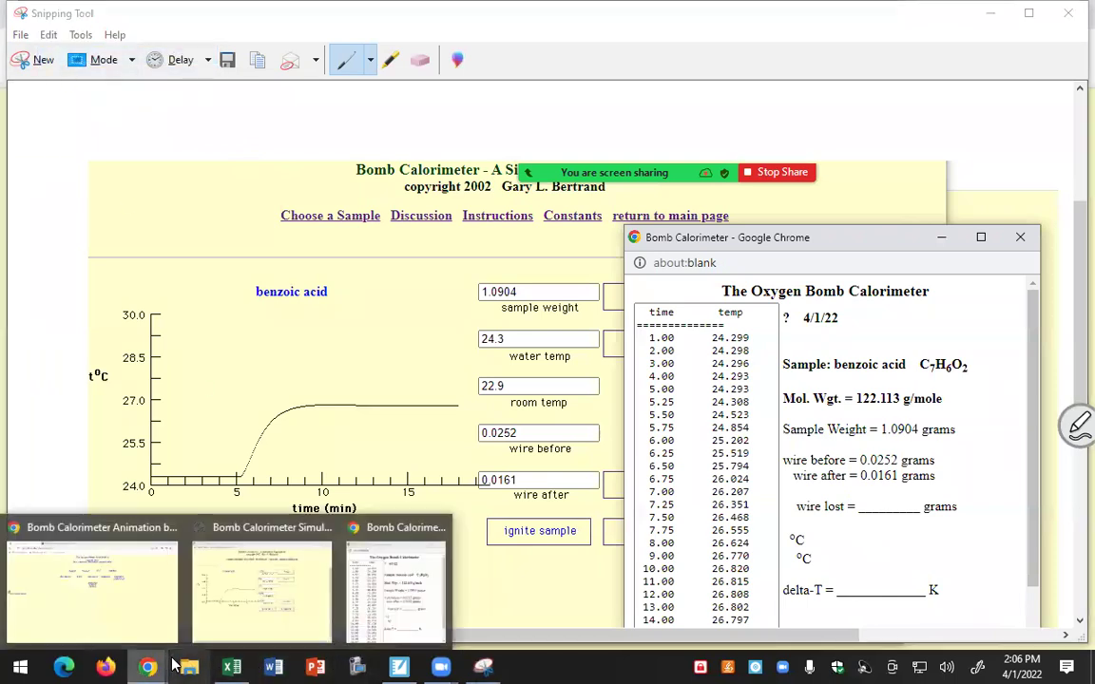
pyautogui.click(114, 626)
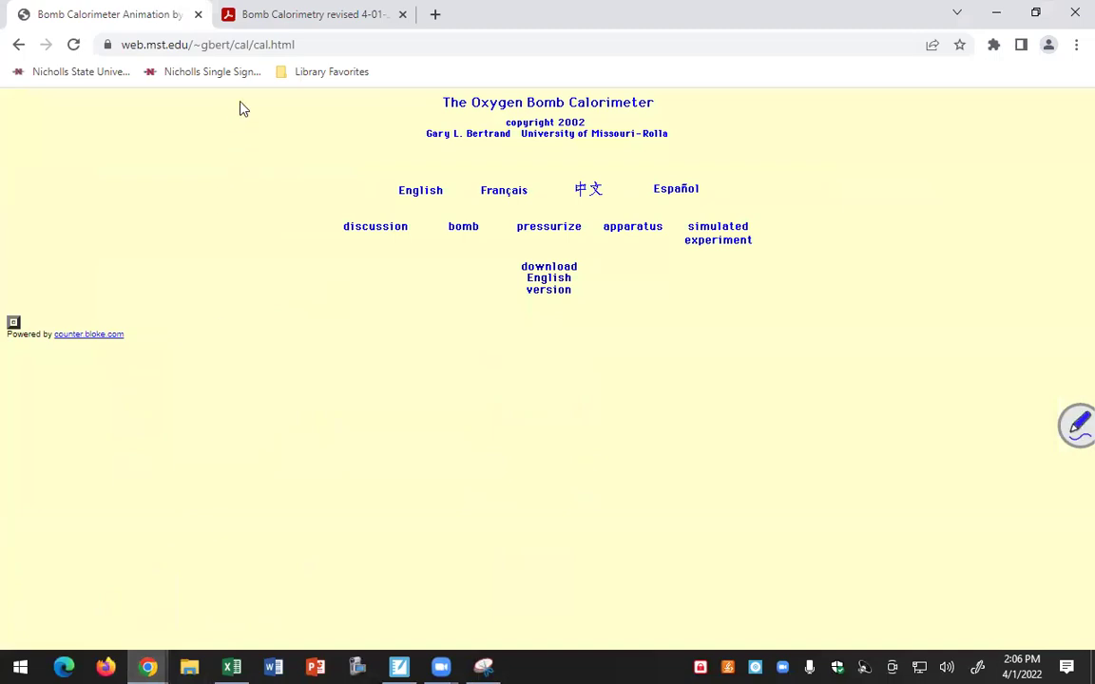
pyautogui.click(250, 19)
pyautogui.click(71, 15)
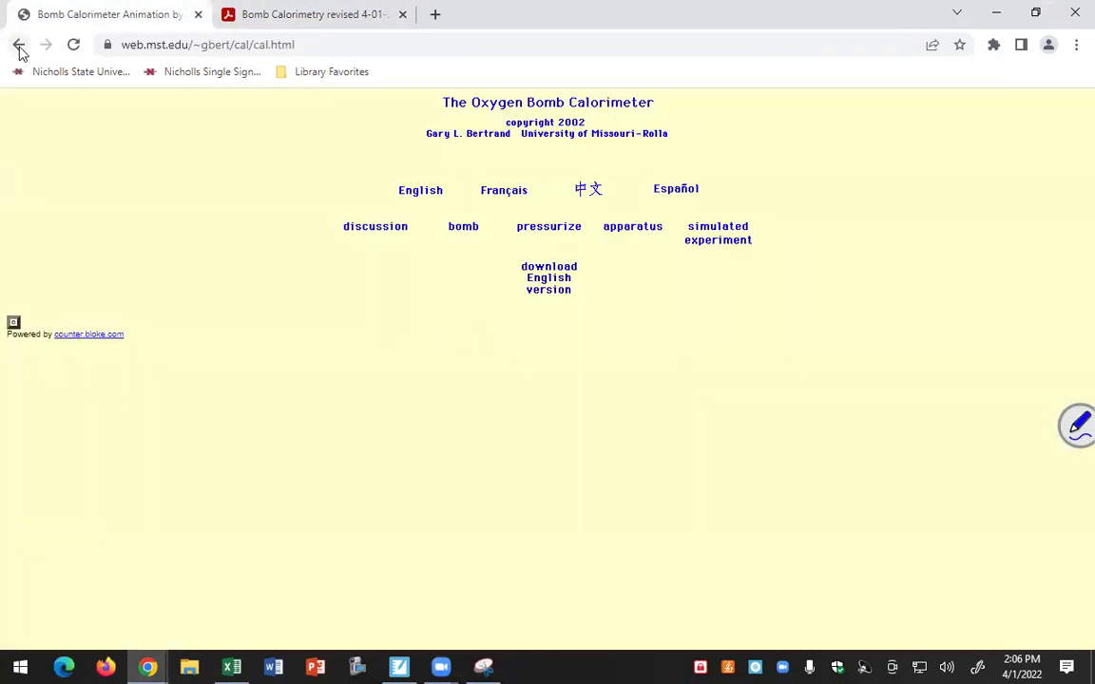
pyautogui.click(19, 48)
pyautogui.click(19, 48)
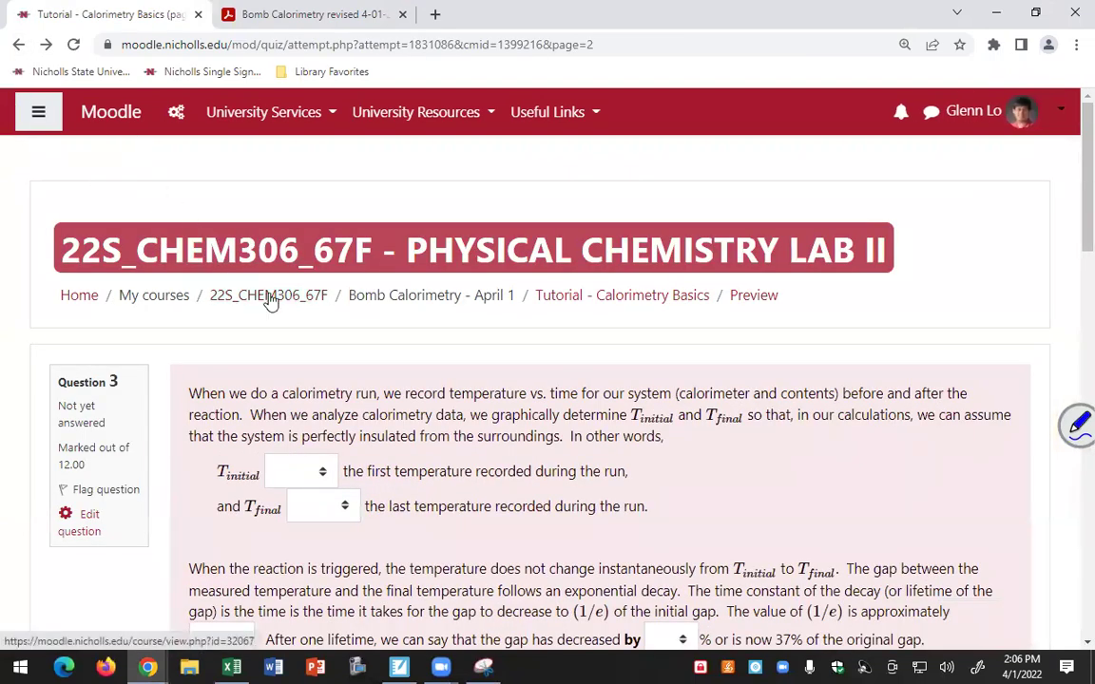
pyautogui.click(268, 298)
pyautogui.scroll(-8, 254, 318)
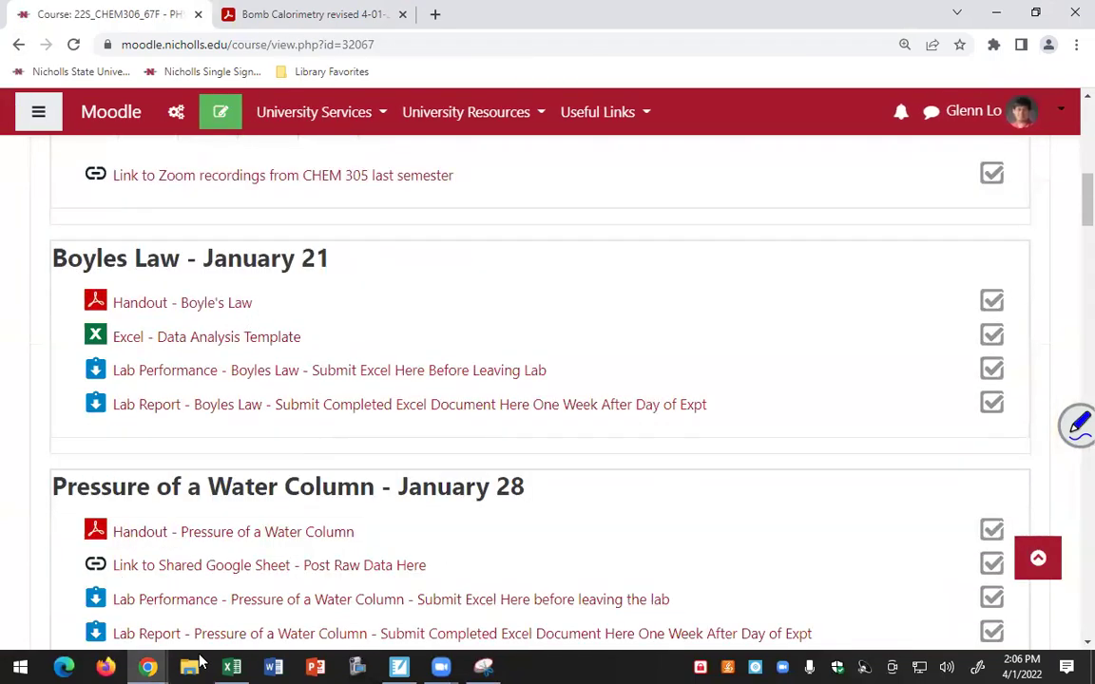
# - Switch to the Thermogram analysis workbook in Excel and paste the snip at cell A2 of Sheet1
pyautogui.click(237, 668)
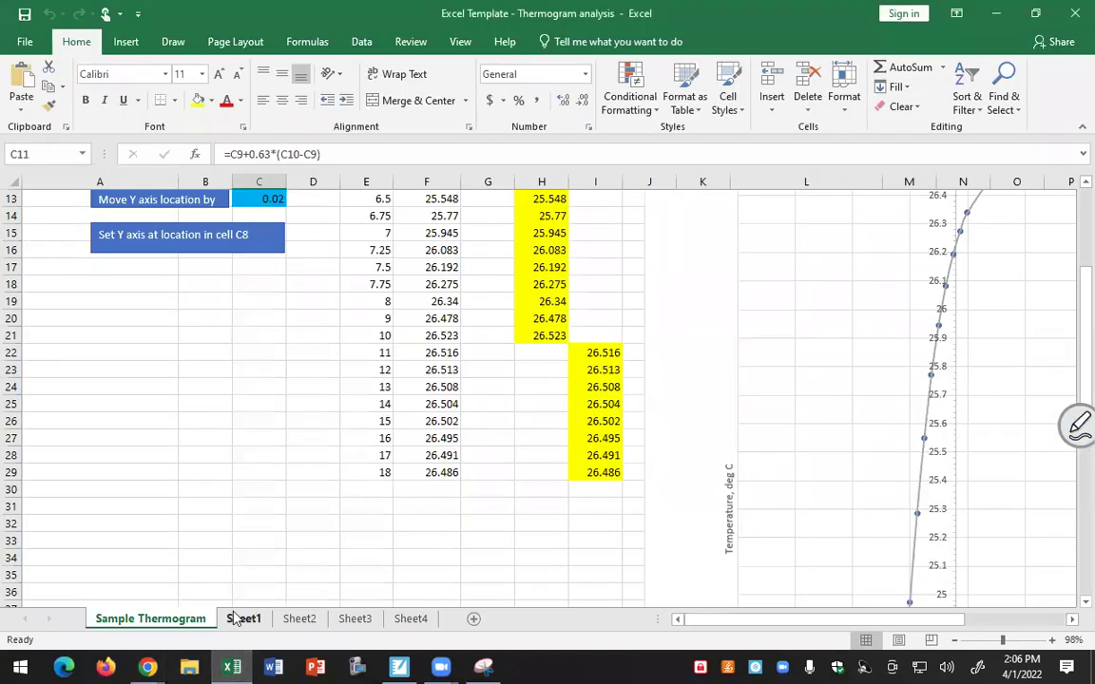
pyautogui.click(245, 619)
pyautogui.click(46, 219)
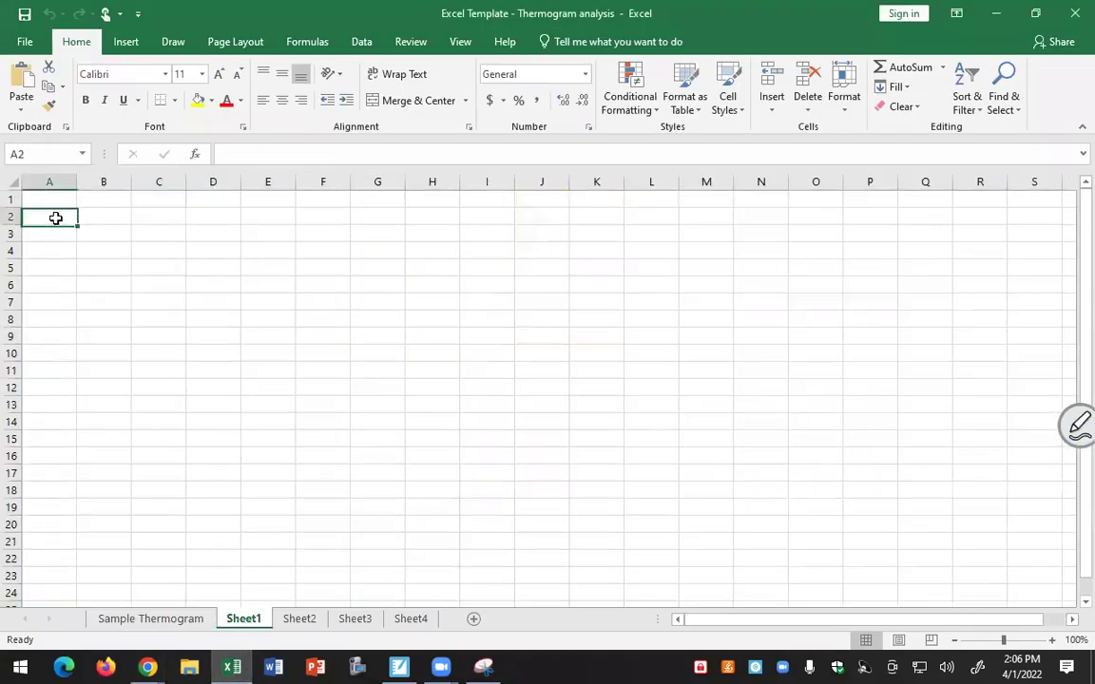
pyautogui.rightClick(54, 220)
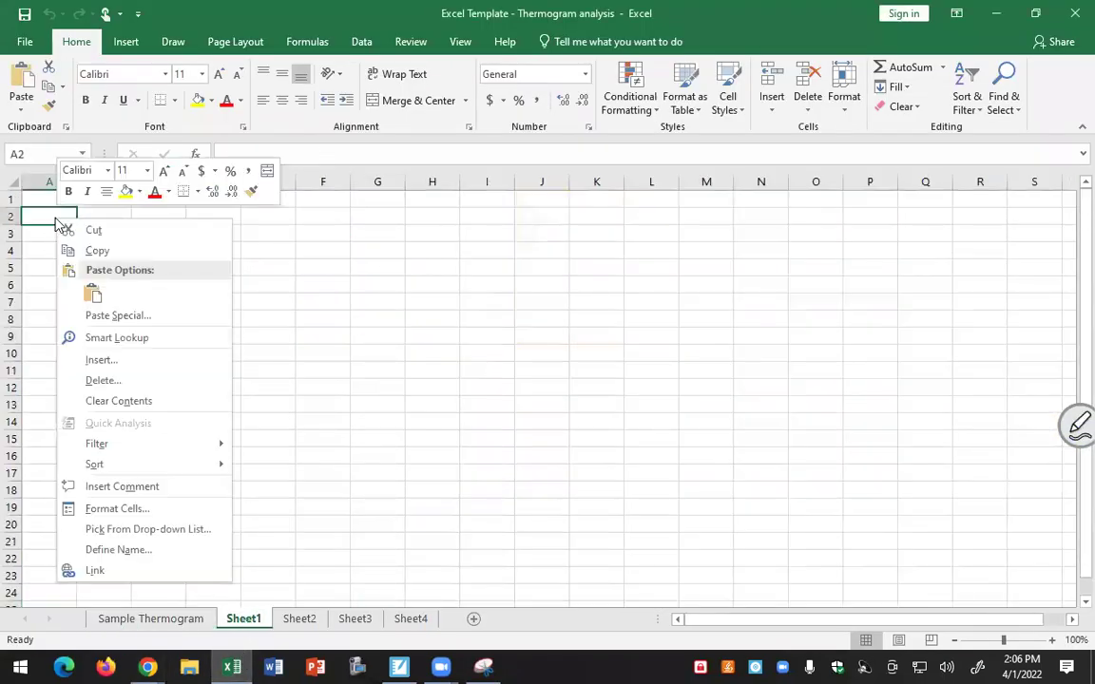
pyautogui.click(92, 294)
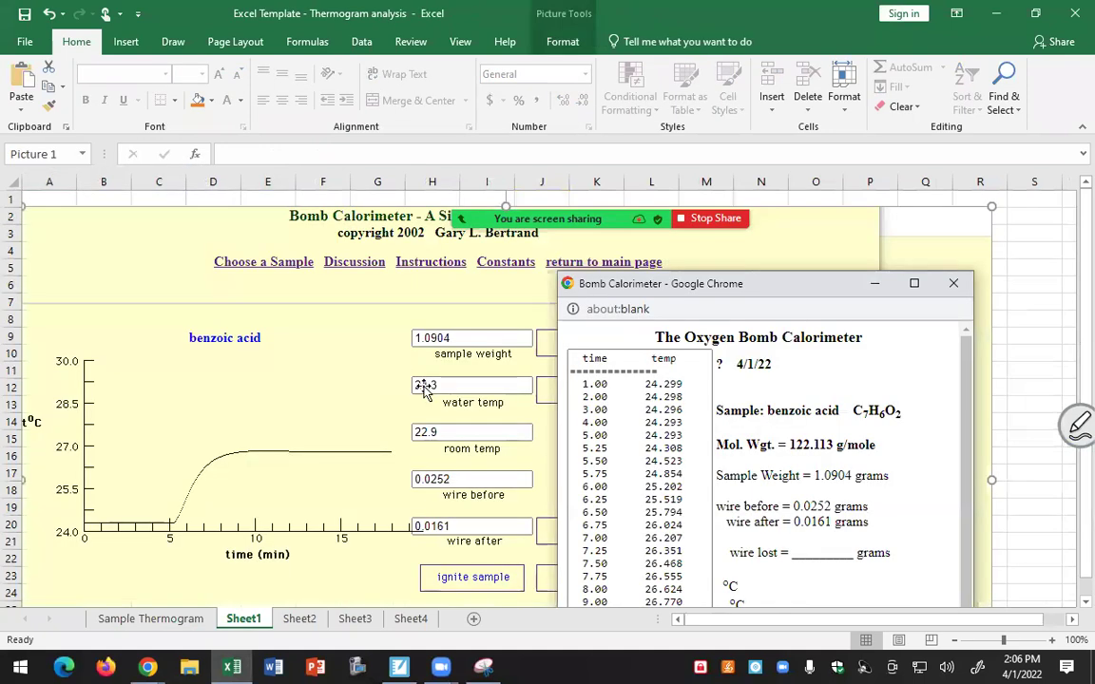
# - Rename Sheet1 as Standard Run and move the pasted picture over to about column F so columns A to E are free
pyautogui.rightClick(244, 619)
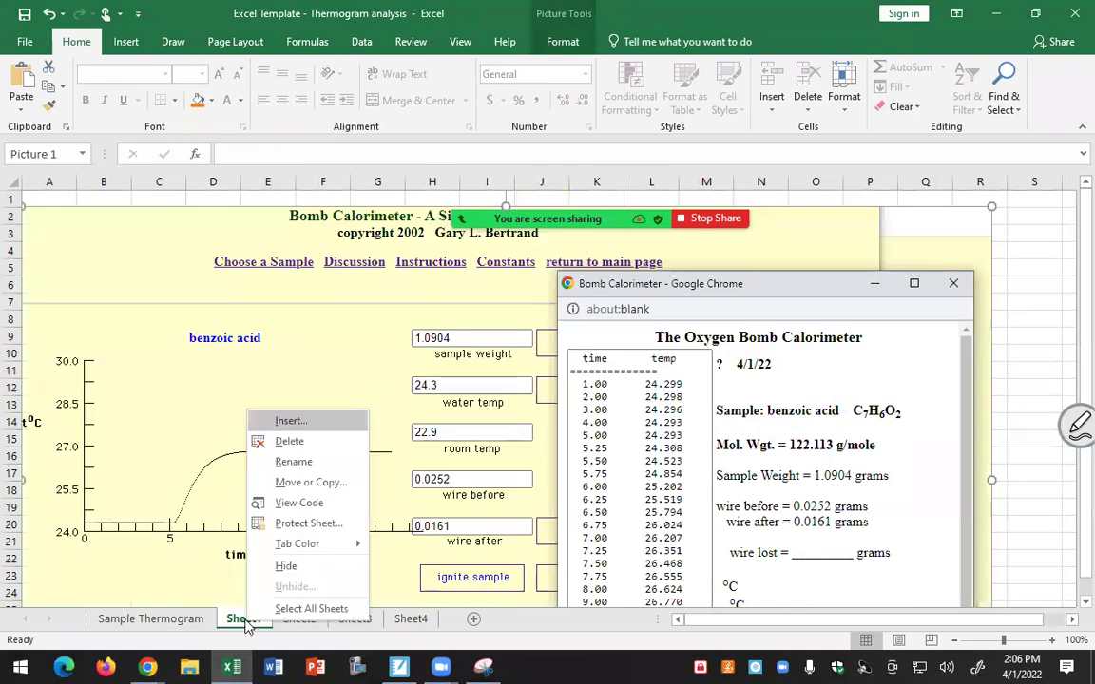
pyautogui.click(294, 466)
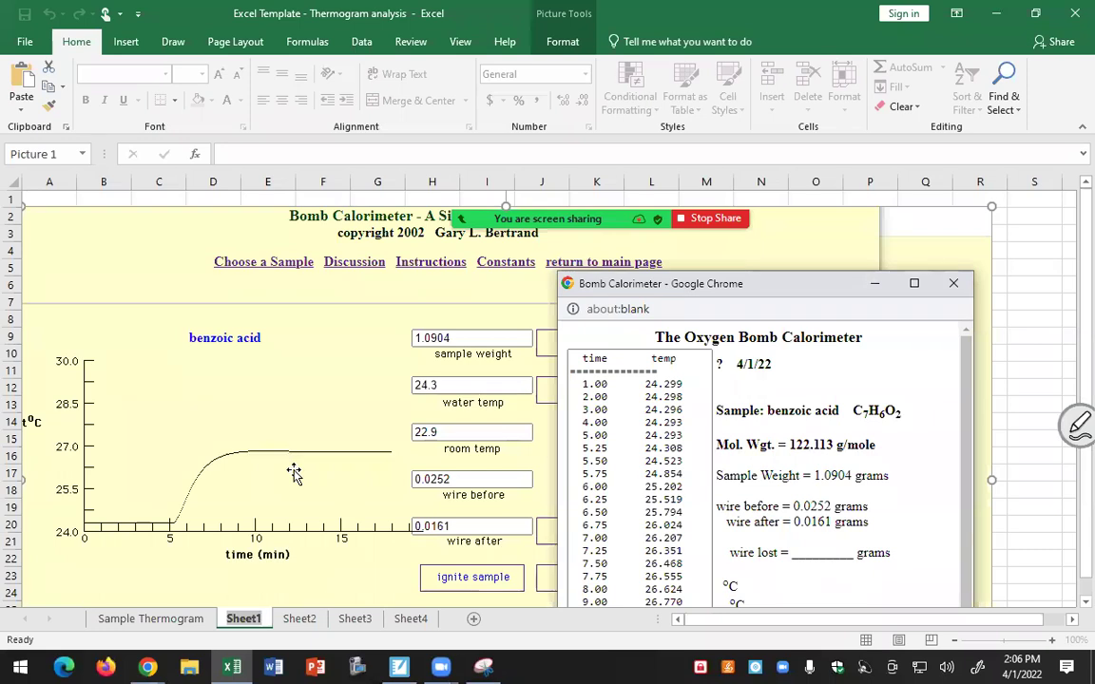
pyautogui.write('Standadr')
pyautogui.press('BackSpace')
pyautogui.press('BackSpace')
pyautogui.write('rd Run')
pyautogui.press('Return')
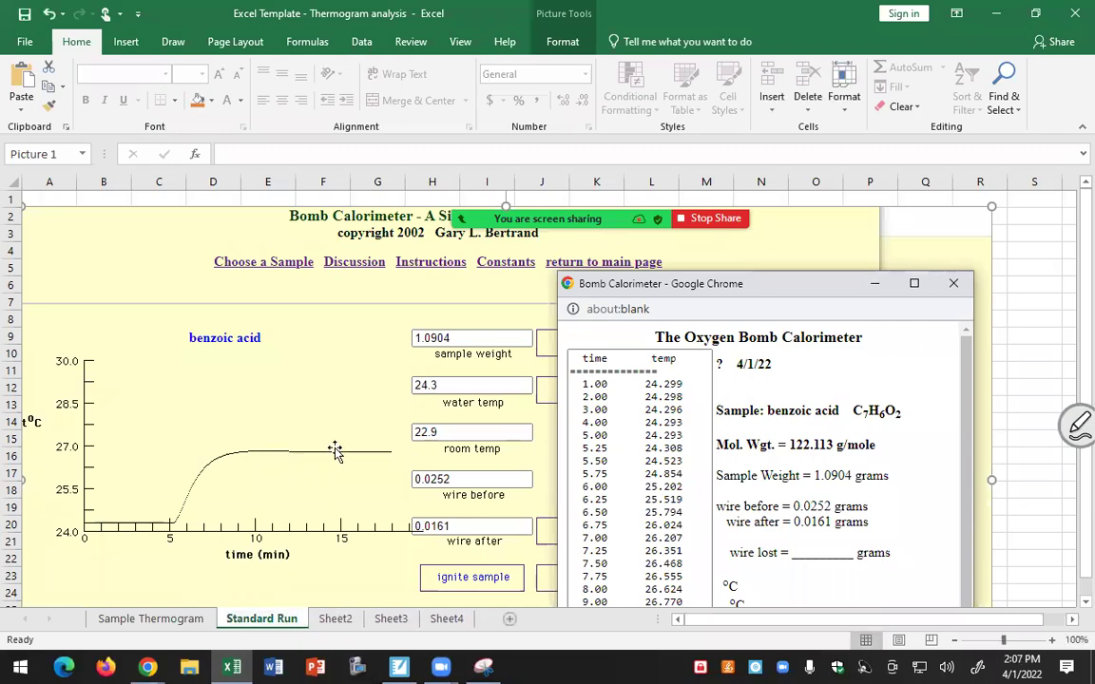
pyautogui.moveTo(444, 279); pyautogui.dragTo(724, 277)
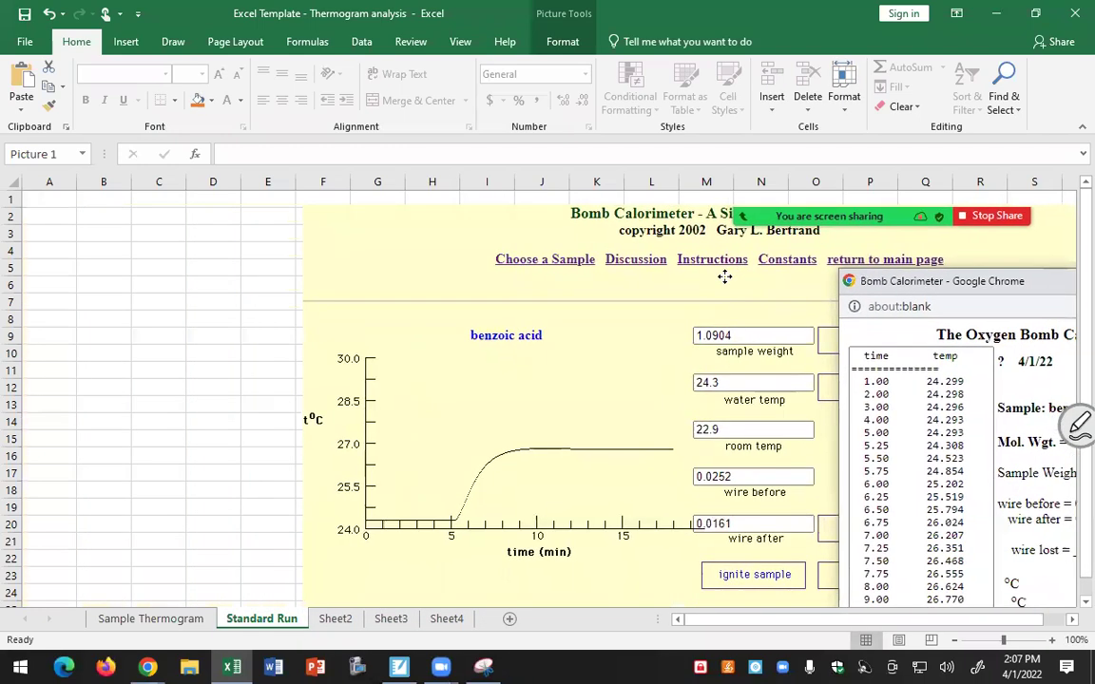
# - Maximize the benzoic acid data window in Chrome and copy the complete time and temp table, from the header through time 18.00
pyautogui.click(57, 225)
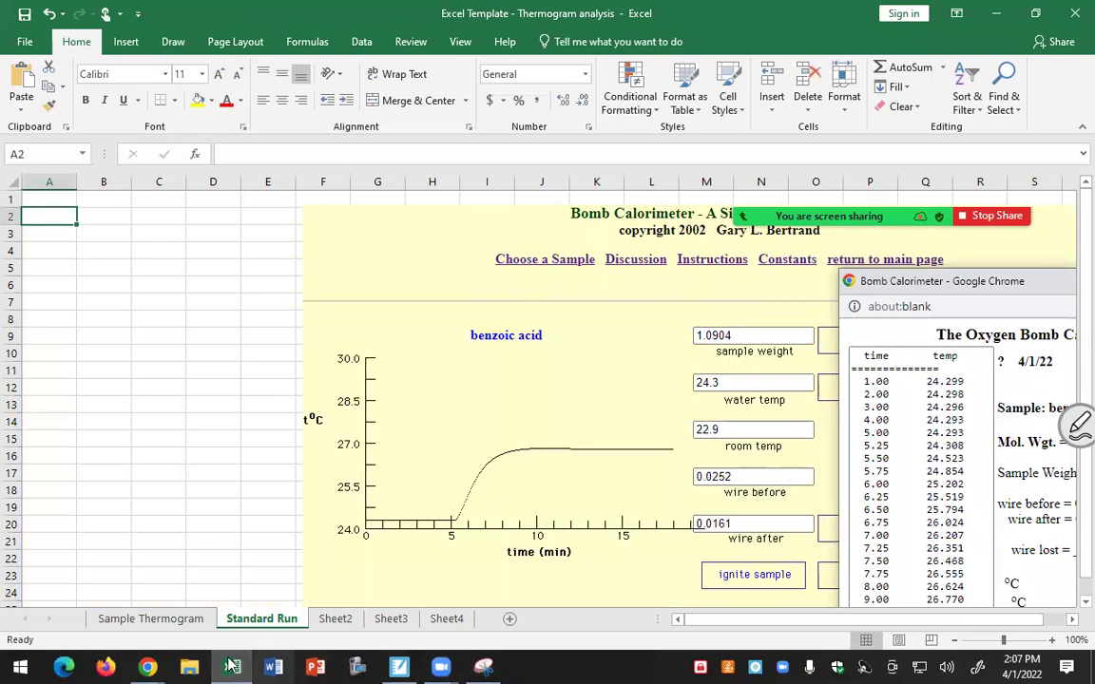
pyautogui.click(147, 665)
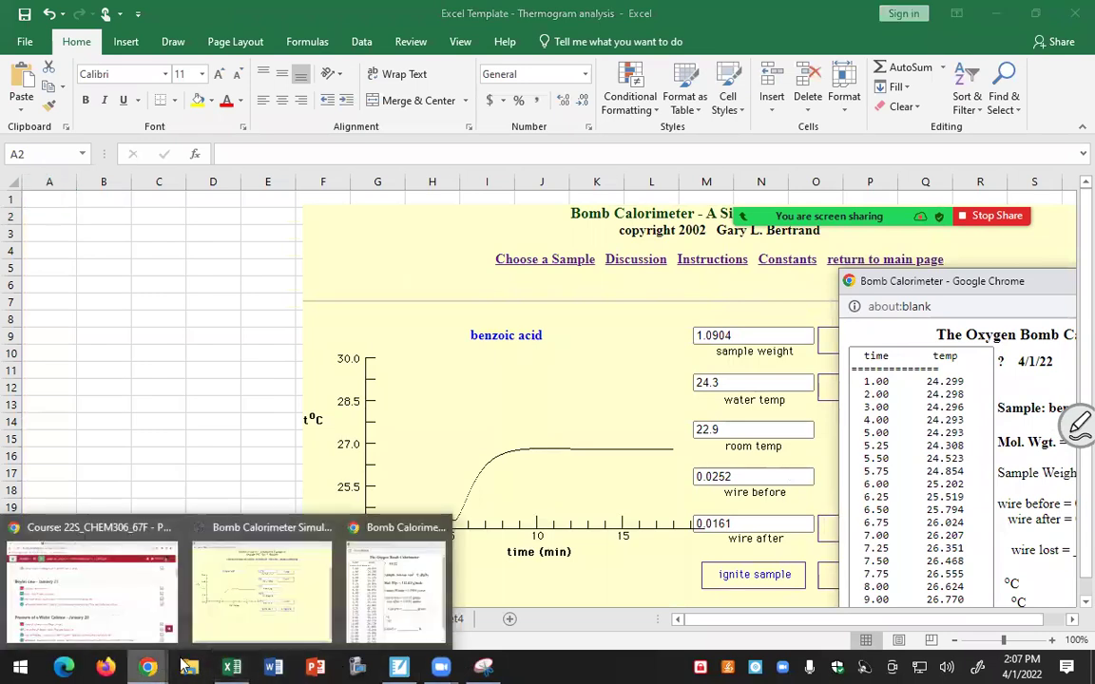
pyautogui.click(425, 624)
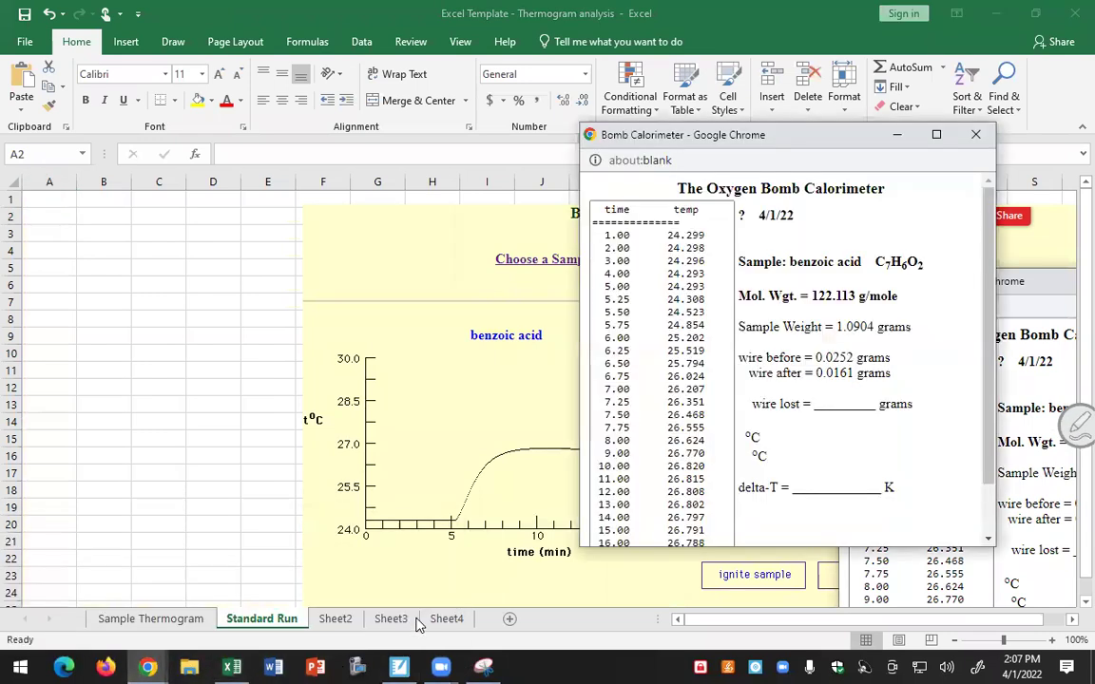
pyautogui.click(936, 135)
pyautogui.moveTo(22, 81); pyautogui.dragTo(133, 441)
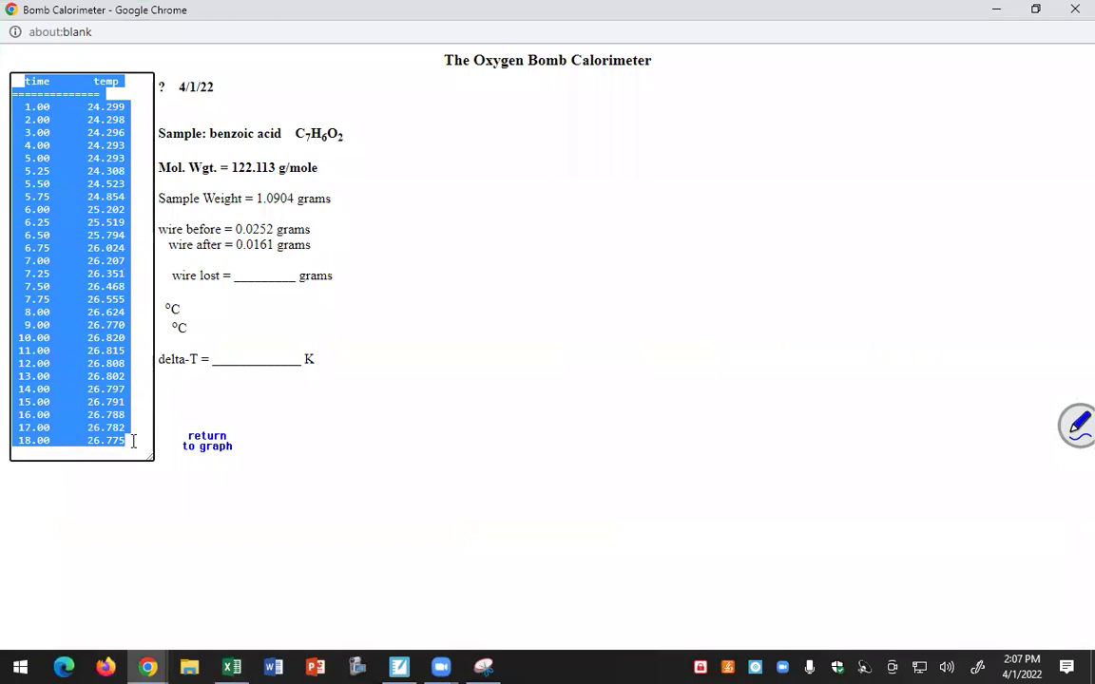
pyautogui.rightClick(90, 240)
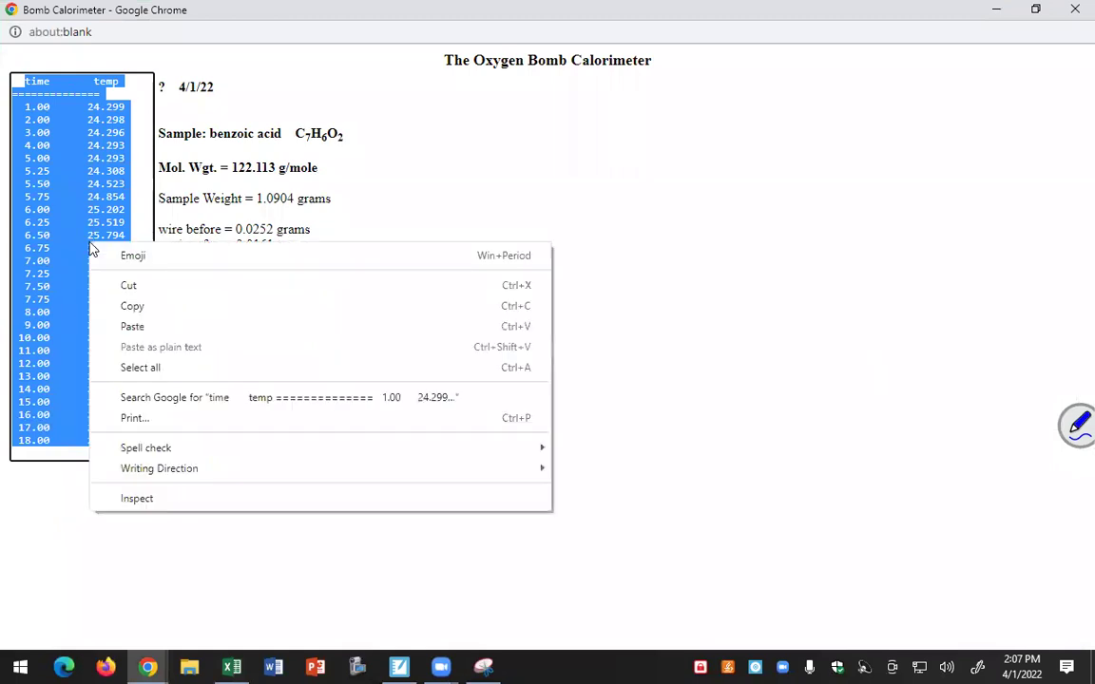
pyautogui.click(134, 305)
# - Paste the table at cell A2 of the Standard Run sheet in Excel and widen column A to fit the text
pyautogui.click(231, 667)
pyautogui.rightClick(60, 214)
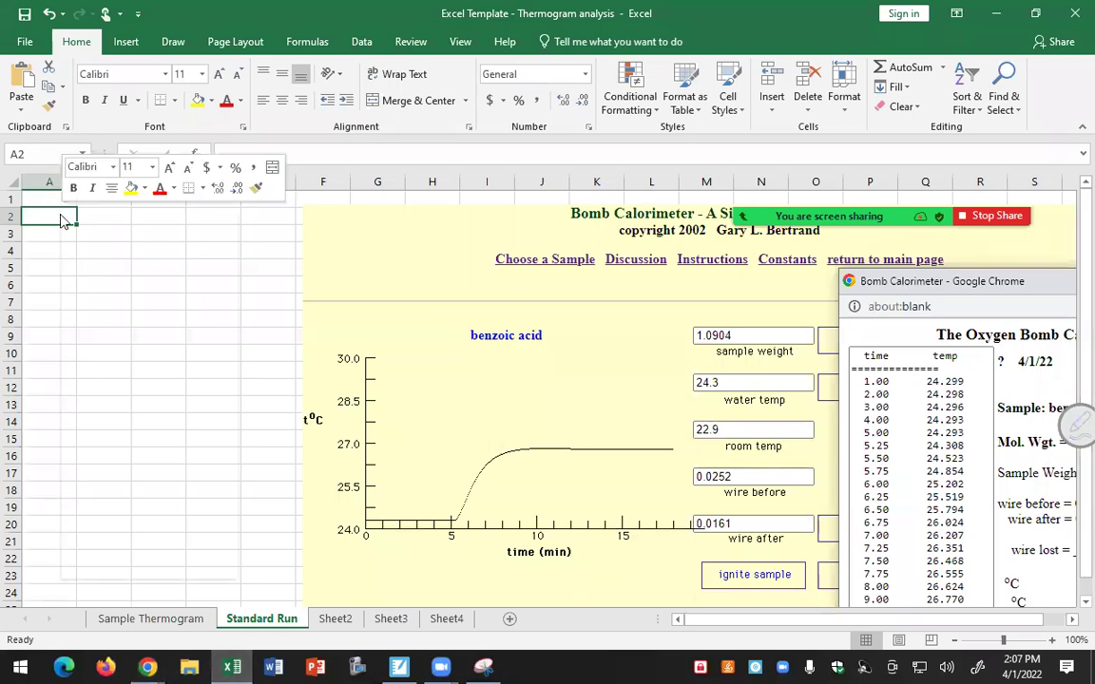
pyautogui.click(98, 285)
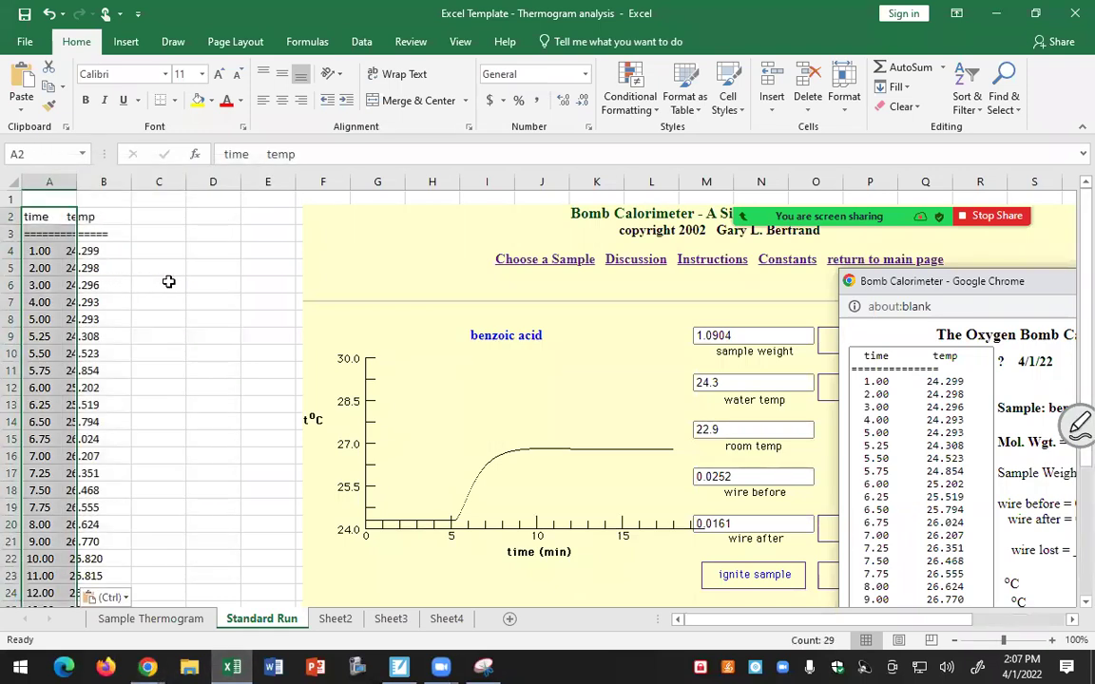
pyautogui.click(146, 278)
pyautogui.moveTo(76, 180); pyautogui.dragTo(145, 180)
pyautogui.click(59, 253)
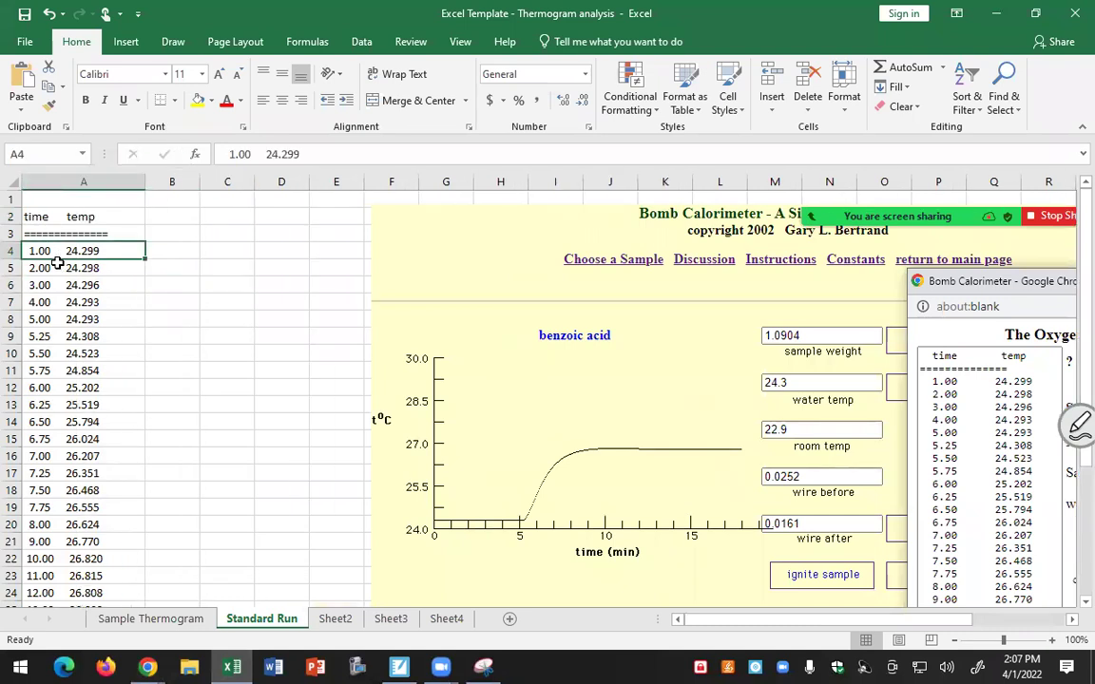
# - Split column A with Text to Columns as delimited data, using tab and space delimiters and treating consecutive delimiters as one
pyautogui.click(76, 185)
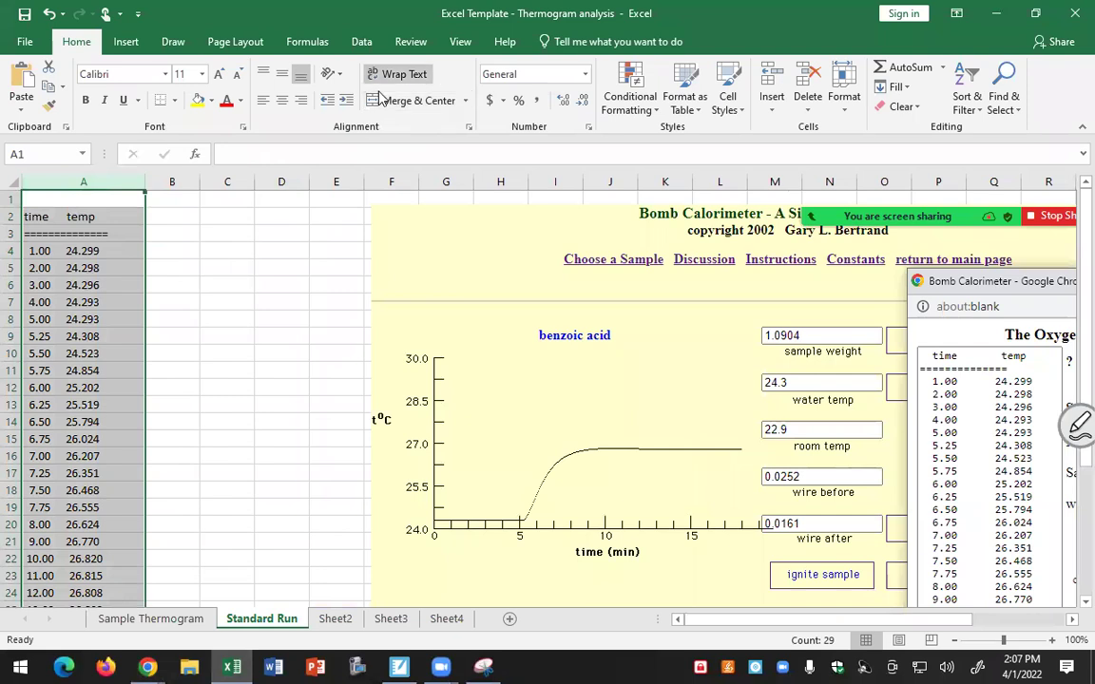
pyautogui.scroll(-5, 380, 98)
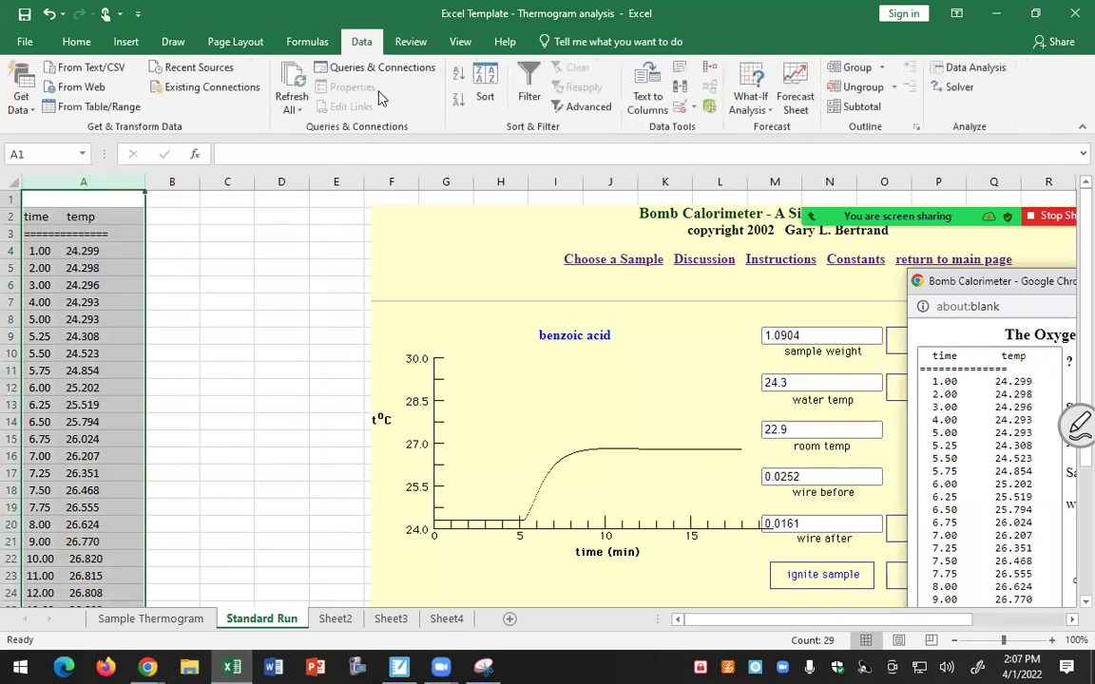
pyautogui.click(644, 109)
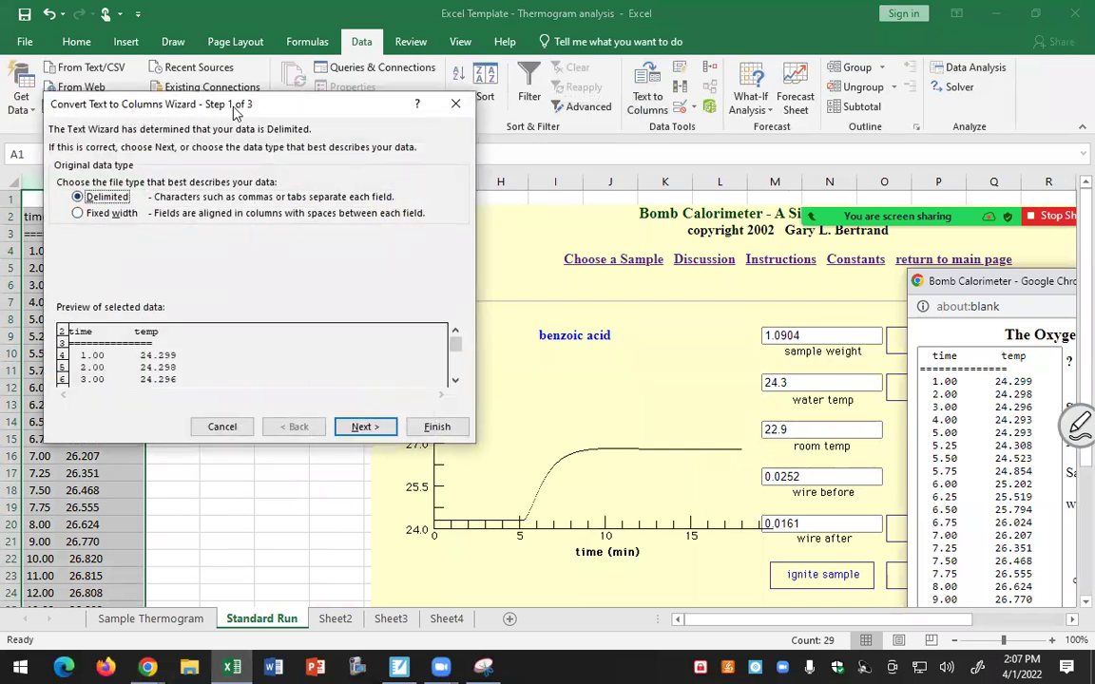
pyautogui.moveTo(235, 111); pyautogui.dragTo(394, 128)
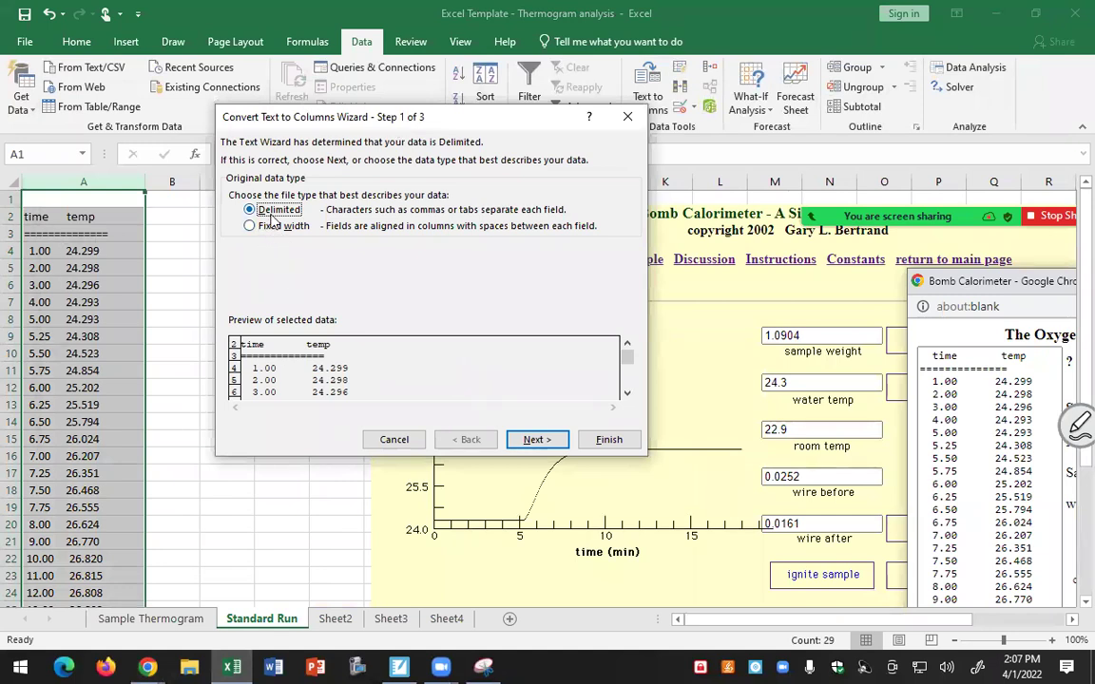
pyautogui.click(546, 446)
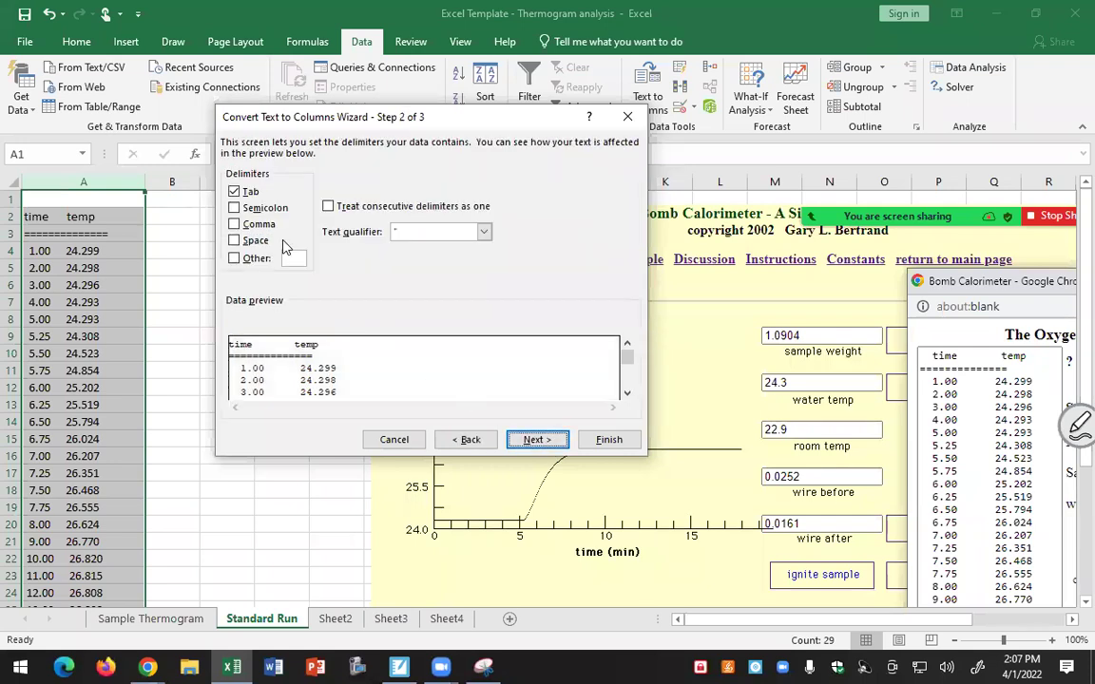
pyautogui.click(234, 241)
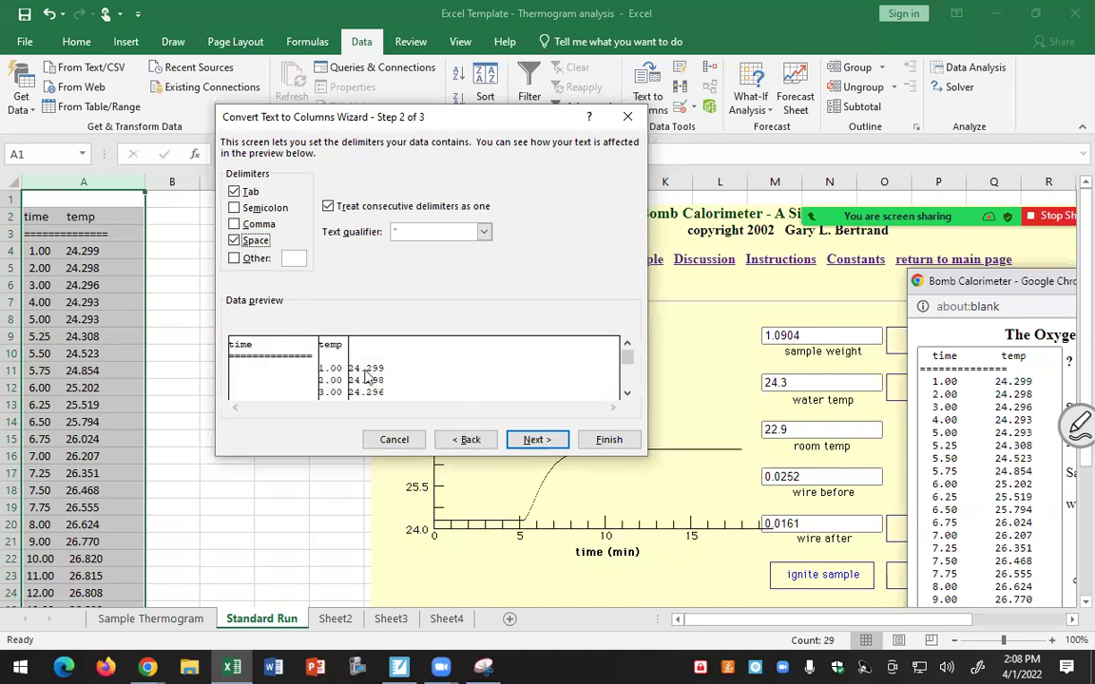
pyautogui.moveTo(625, 369); pyautogui.dragTo(484, 411)
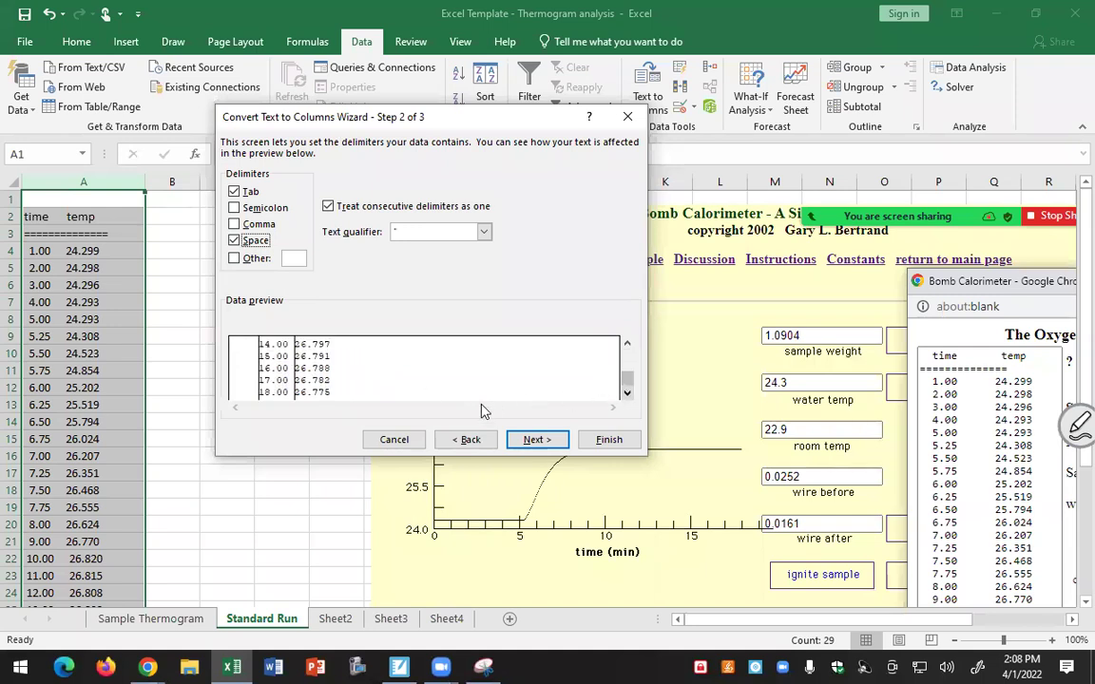
pyautogui.click(605, 440)
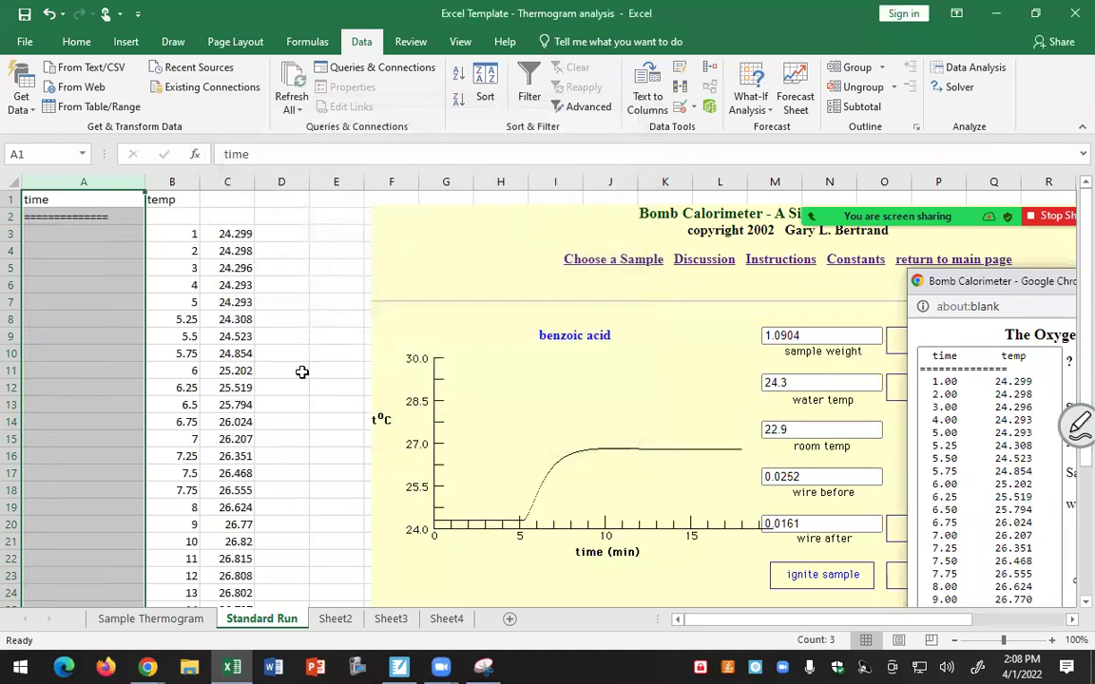
# - Delete the leftover unsplit time and temperature entry in cell A30 below the converted data
pyautogui.click(275, 315)
pyautogui.click(174, 233)
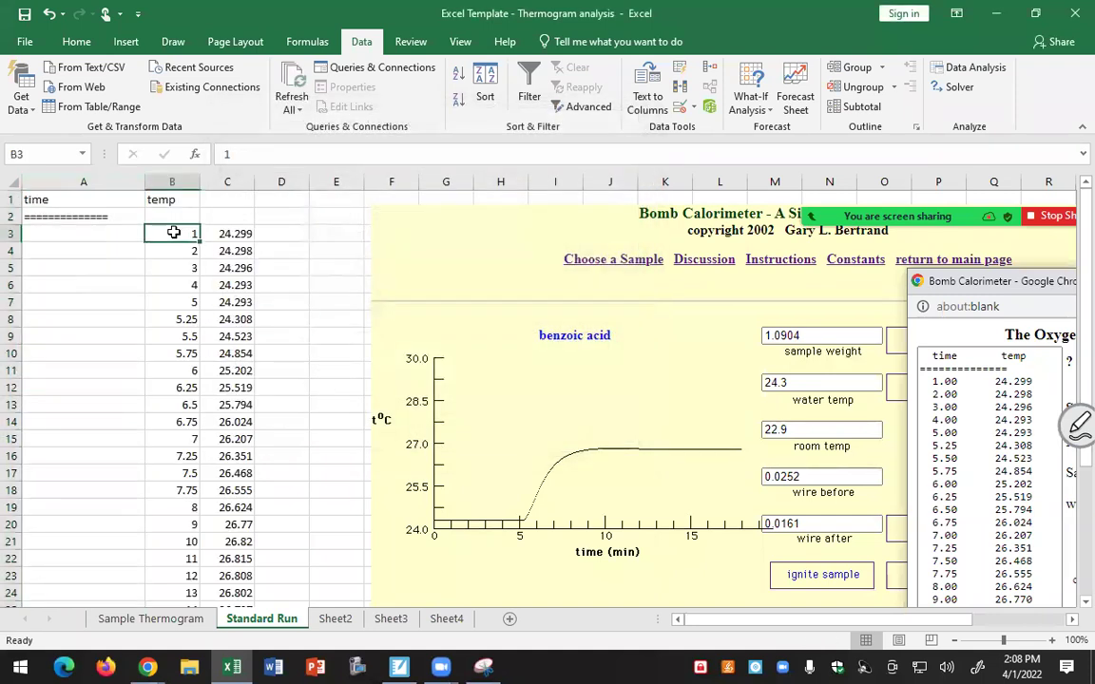
pyautogui.moveTo(173, 233); pyautogui.dragTo(227, 593)
pyautogui.press('Left')
pyautogui.press('Down')
pyautogui.press('Down')
pyautogui.press('Down')
pyautogui.press('Down')
pyautogui.press('Down')
pyautogui.press('Down')
pyautogui.press('Down')
pyautogui.press('Down')
pyautogui.press('Down')
pyautogui.press('Down')
pyautogui.press('Down')
pyautogui.press('Down')
pyautogui.press('Down')
pyautogui.press('Down')
pyautogui.press('Down')
pyautogui.press('Down')
pyautogui.press('Down')
pyautogui.press('Down')
pyautogui.press('Down')
pyautogui.press('Down')
pyautogui.press('Down')
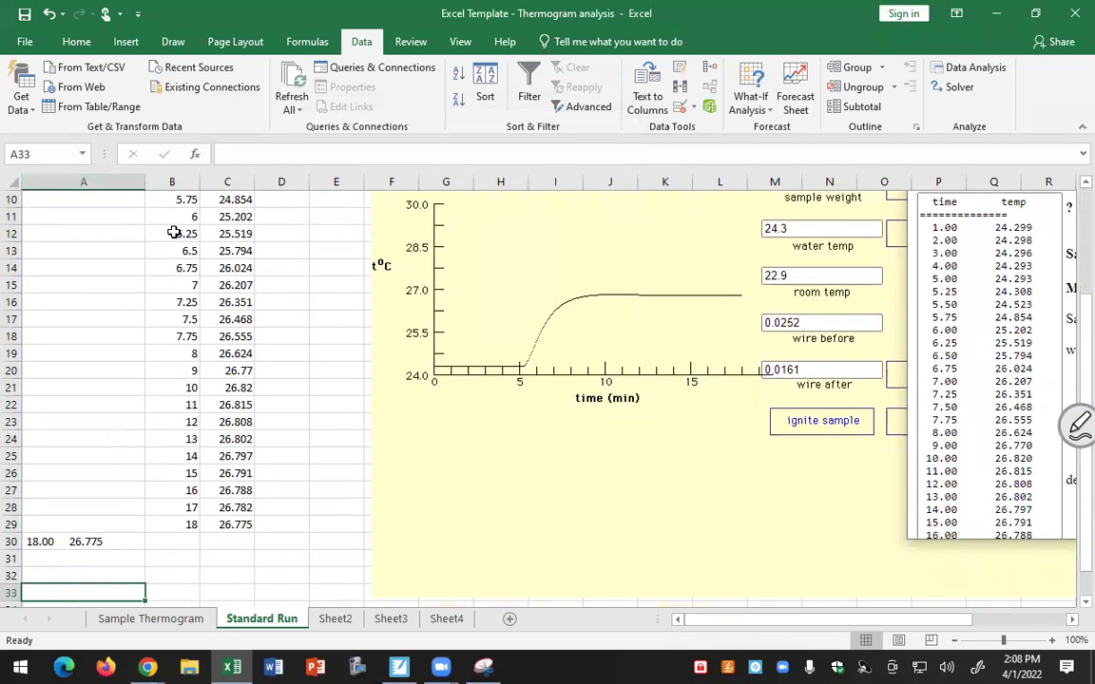
pyautogui.press('Up')
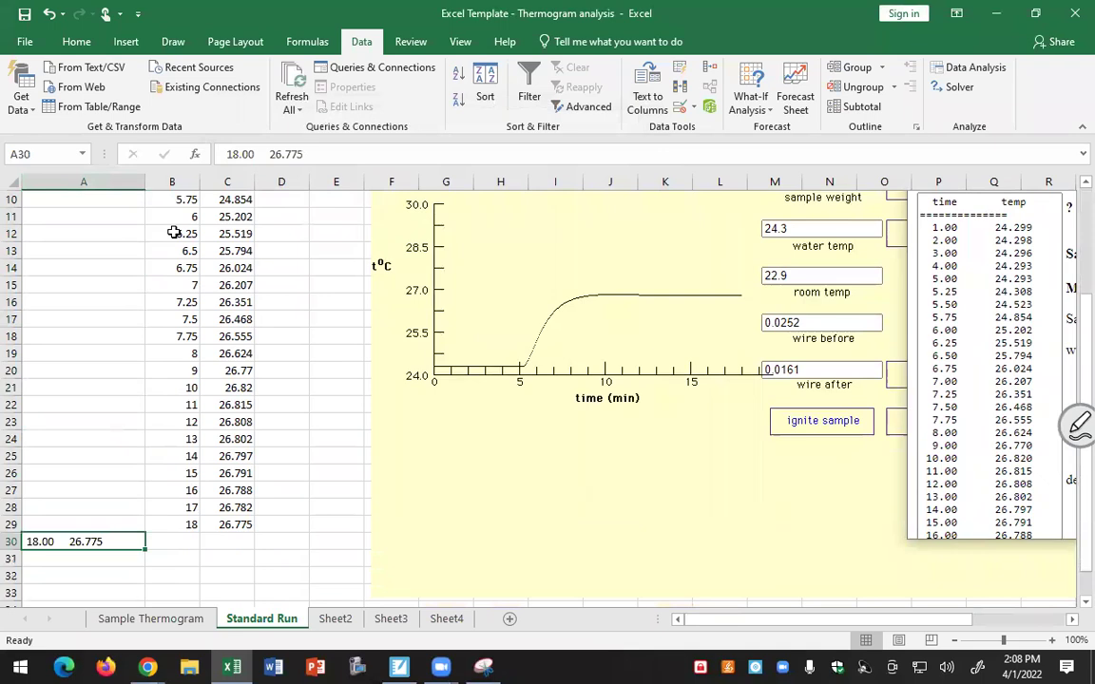
pyautogui.press('Delete')
# - Move the split time and temperature values in B3:C29 one column over so that they start at cell A3
pyautogui.press('Right')
pyautogui.hotkey('shift', 'Right')
pyautogui.hotkey('shift', 'Up')
pyautogui.hotkey('shift', 'Up')
pyautogui.hotkey('shift', 'Up')
pyautogui.hotkey('shift', 'Up')
pyautogui.hotkey('shift', 'Up')
pyautogui.hotkey('shift', 'Up')
pyautogui.hotkey('shift', 'Up')
pyautogui.hotkey('shift', 'Up')
pyautogui.hotkey('shift', 'Up')
pyautogui.hotkey('shift', 'Up')
pyautogui.hotkey('shift', 'Up')
pyautogui.hotkey('shift', 'Up')
pyautogui.hotkey('shift', 'Up')
pyautogui.hotkey('shift', 'Up')
pyautogui.hotkey('shift', 'Up')
pyautogui.hotkey('shift', 'Up')
pyautogui.hotkey('shift', 'Up')
pyautogui.hotkey('shift', 'Up')
pyautogui.hotkey('shift', 'Up')
pyautogui.hotkey('shift', 'Up')
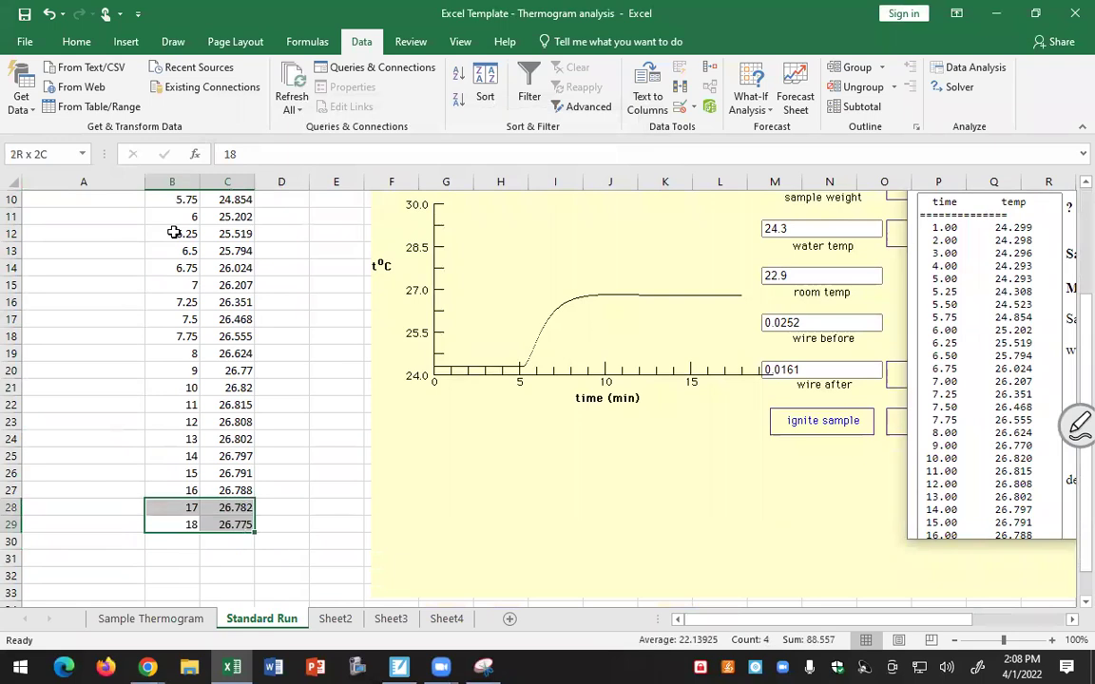
pyautogui.hotkey('shift', 'Down')
pyautogui.hotkey('shift', 'Down')
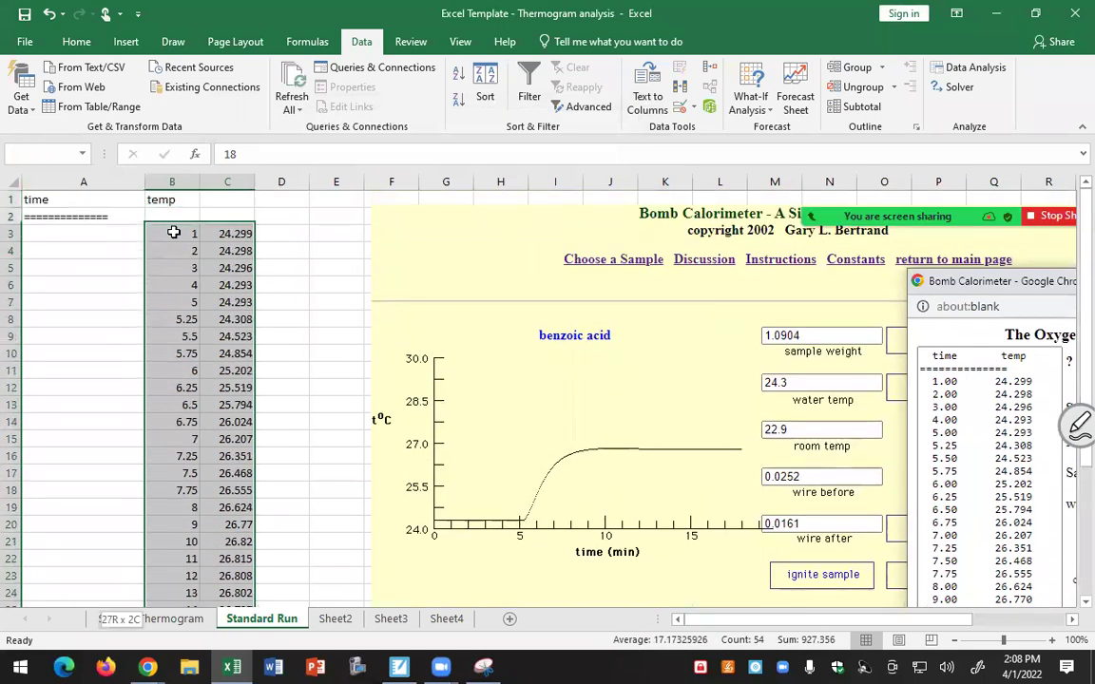
pyautogui.hotkey('ctrl', 'c')
pyautogui.scroll(-5, 176, 232)
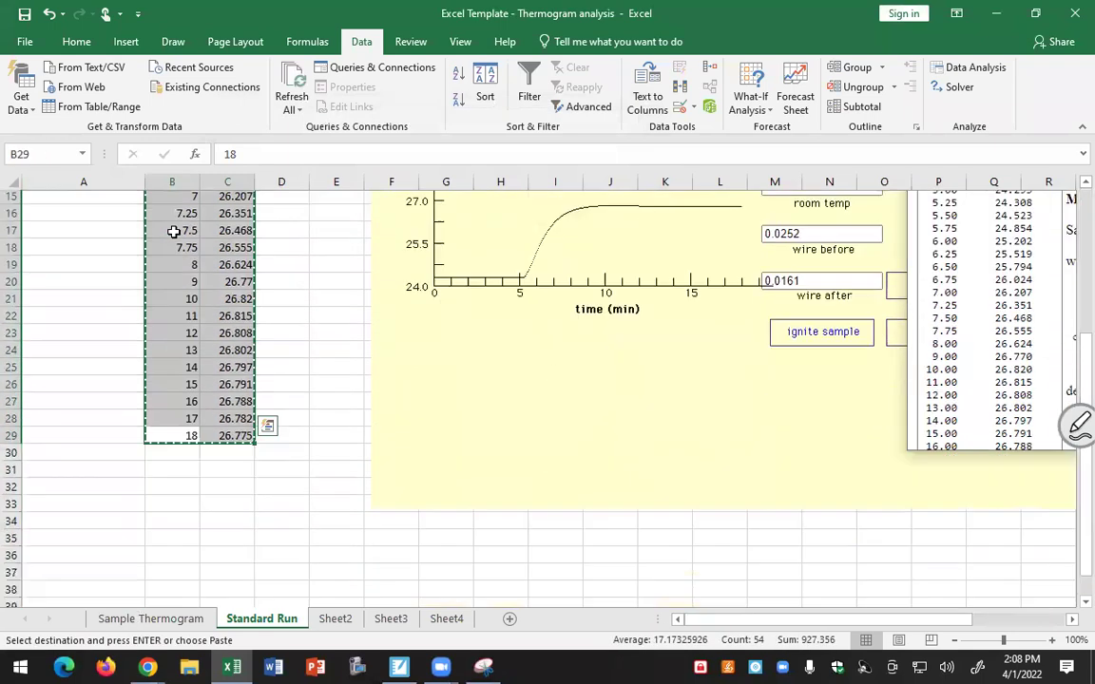
pyautogui.scroll(5, 71, 230)
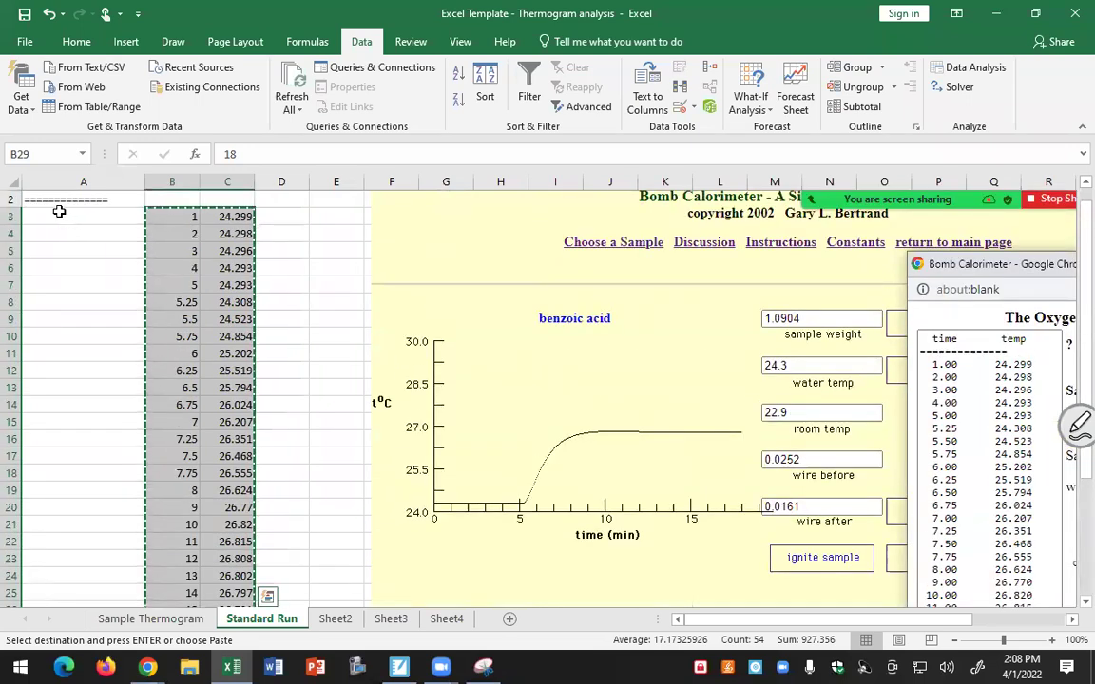
pyautogui.click(59, 211)
pyautogui.hotkey('ctrl', 'v')
pyautogui.click(261, 303)
pyautogui.scroll(1, 65, 227)
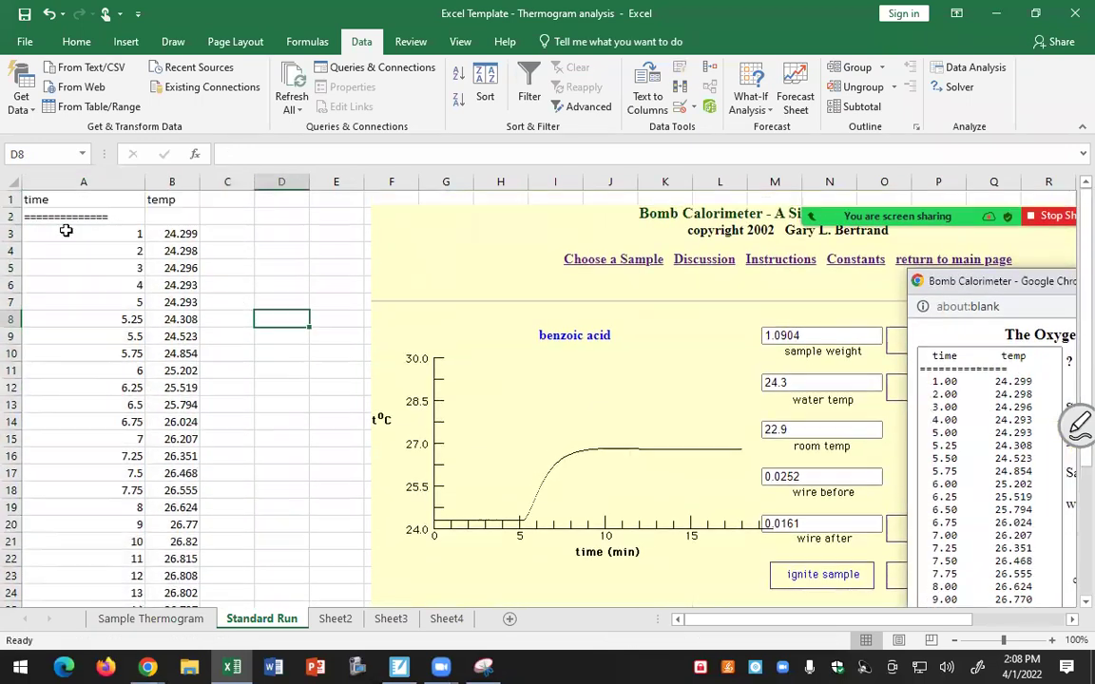
# - Delete row 2, which holds the line of equal signs, from the Standard Run sheet
pyautogui.click(18, 216)
pyautogui.rightClick(18, 217)
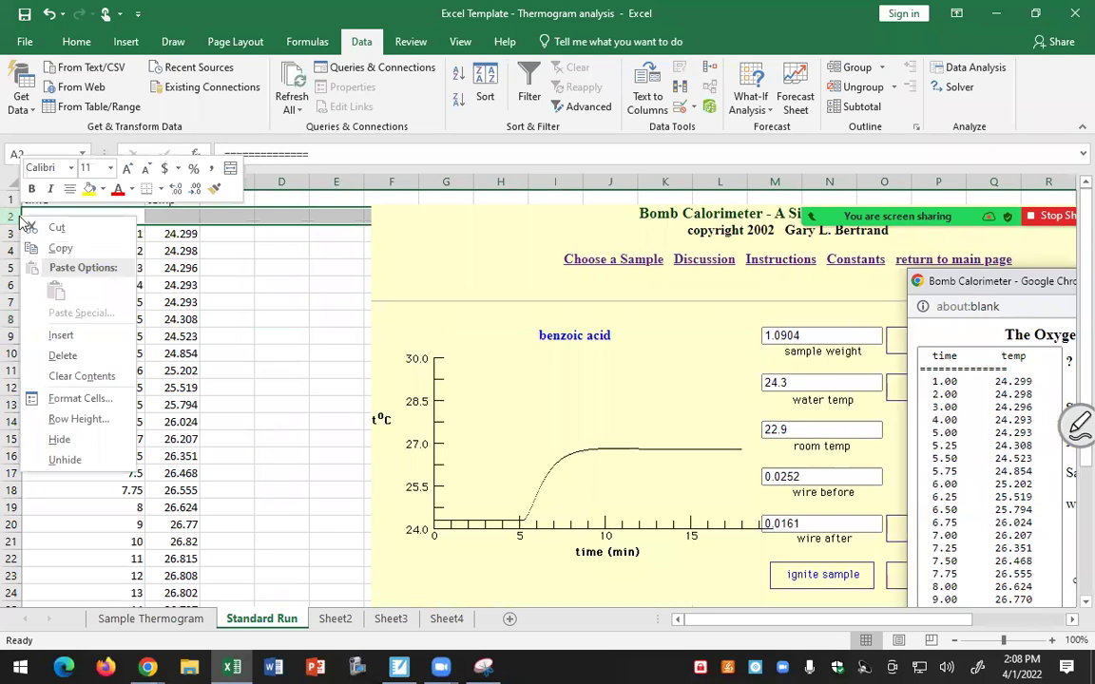
pyautogui.click(63, 356)
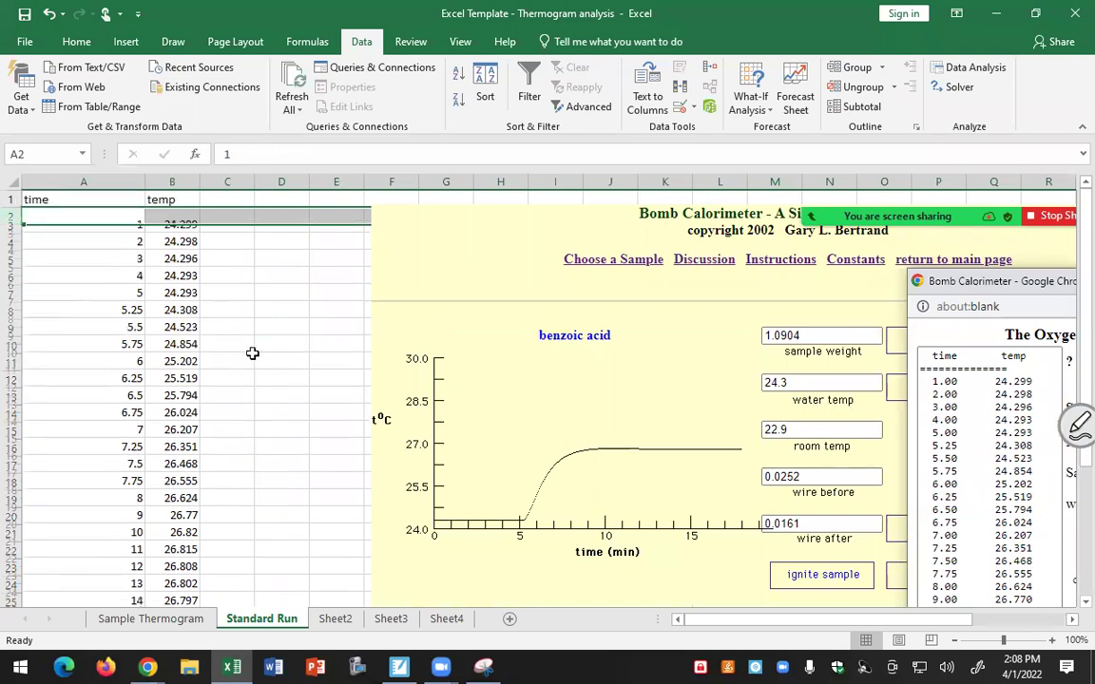
pyautogui.click(276, 353)
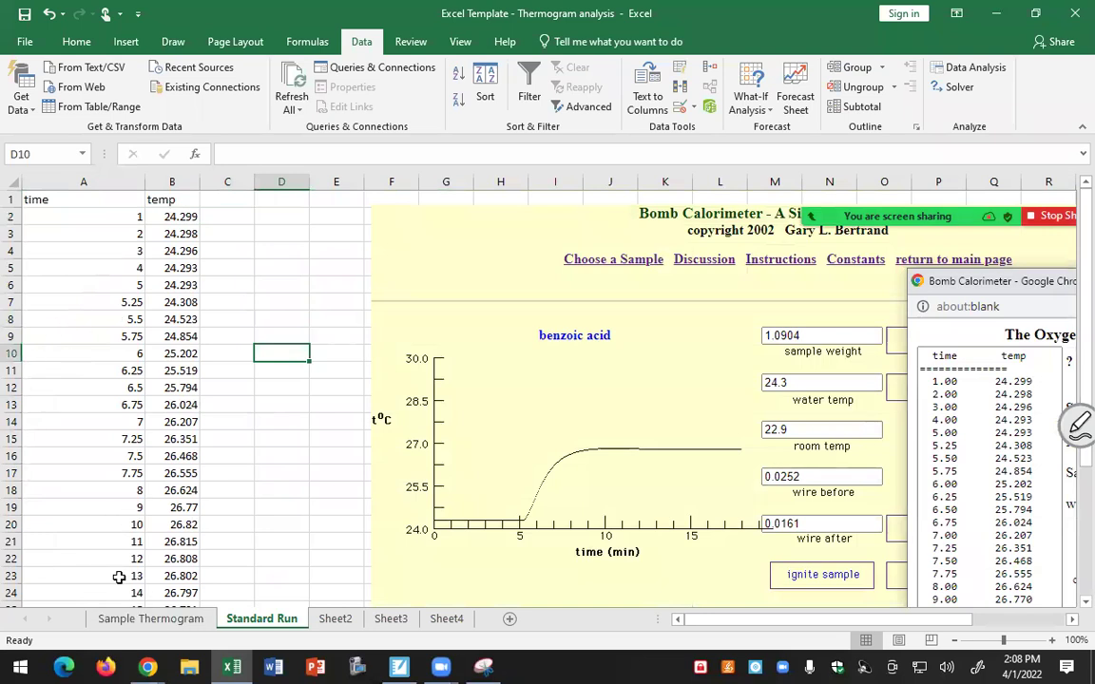
# - Create a copy of the Sample Thermogram sheet in the same workbook and place it before Sheet2
pyautogui.rightClick(168, 633)
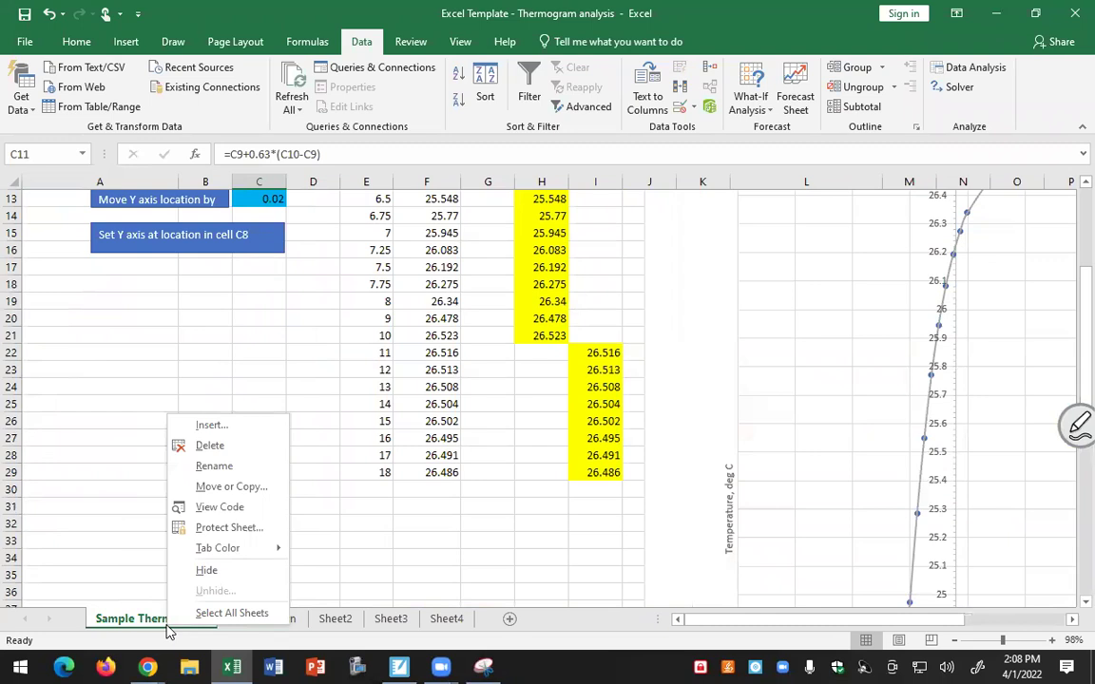
pyautogui.click(235, 488)
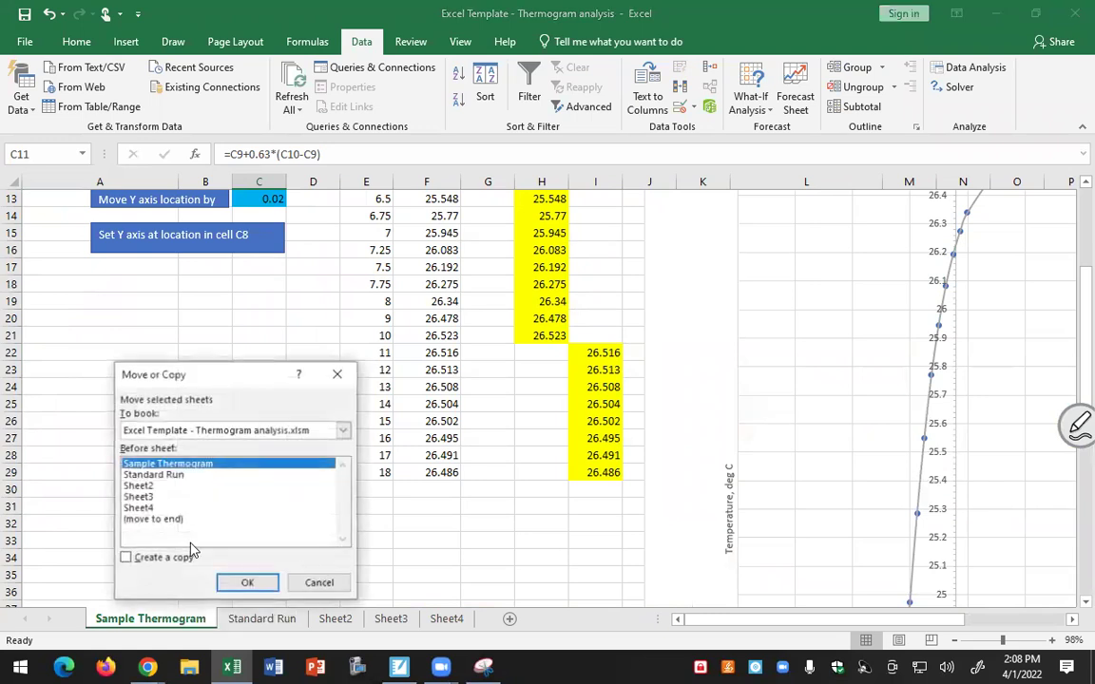
pyautogui.click(145, 559)
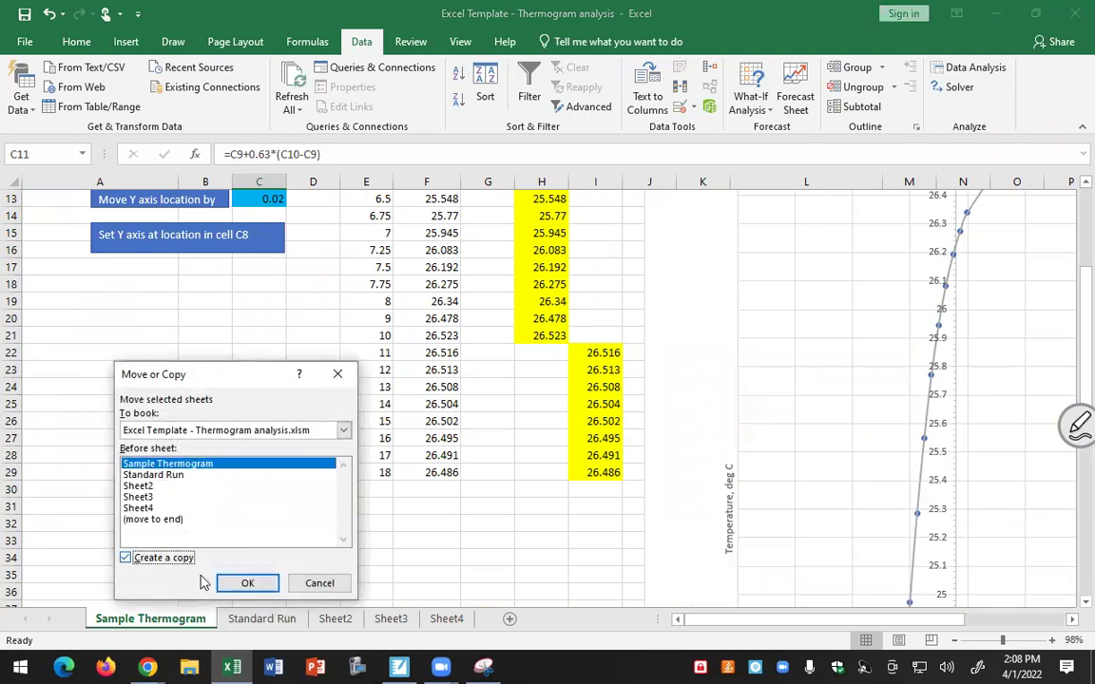
pyautogui.click(145, 486)
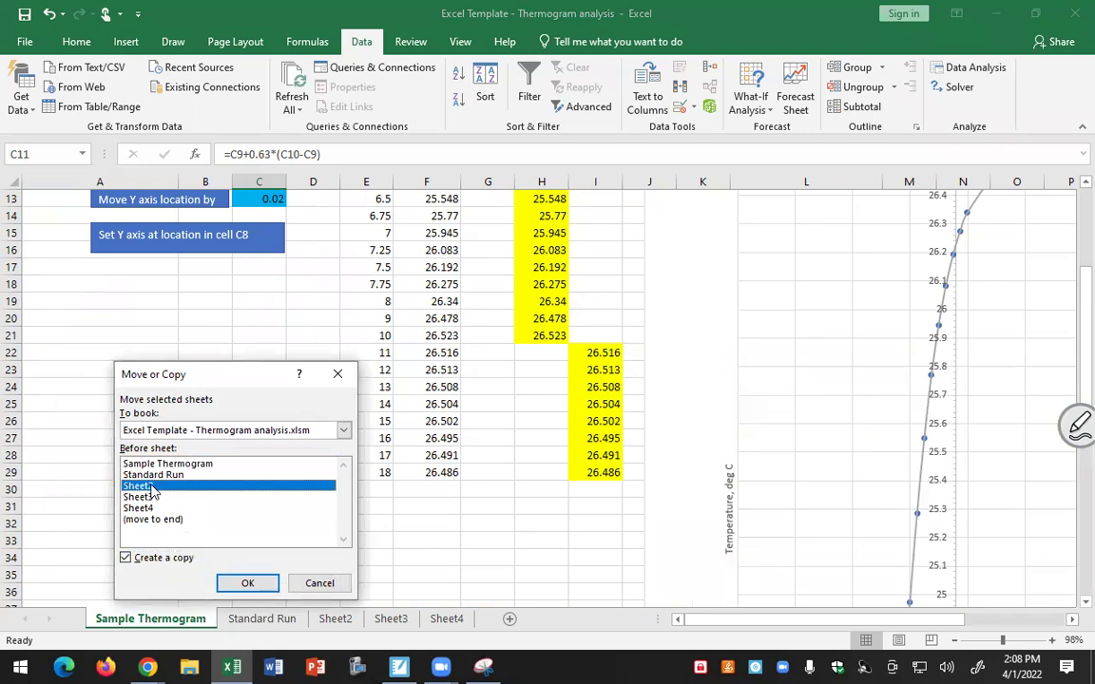
pyautogui.click(249, 584)
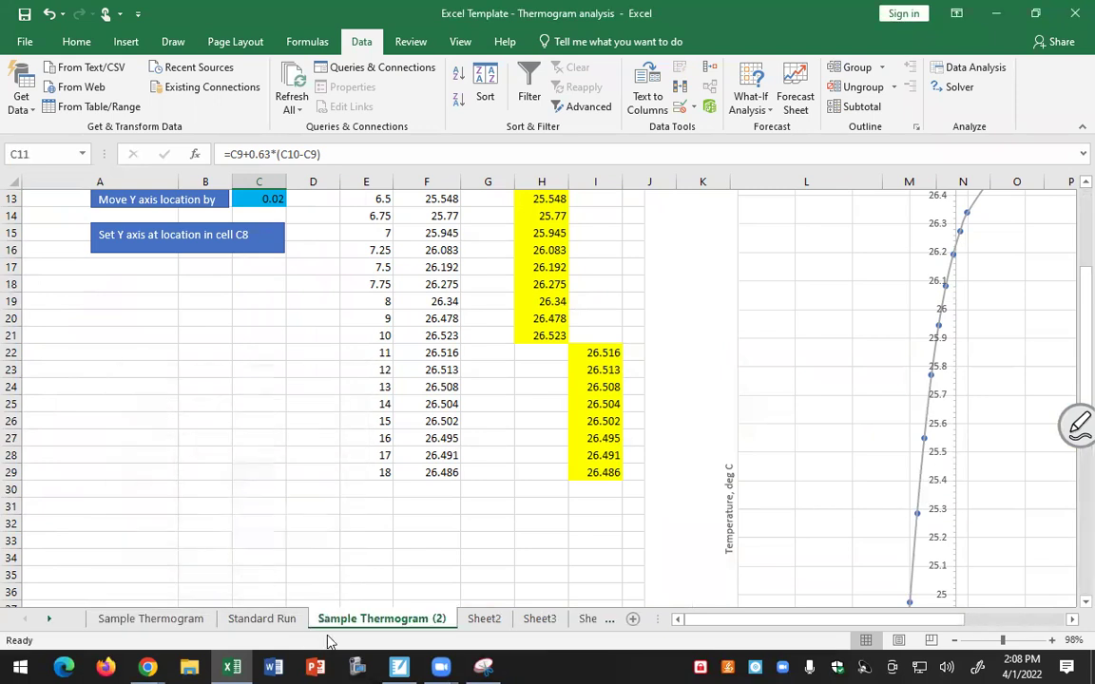
# - Rename the copied Sample Thermogram sheet as Standard Thermogram
pyautogui.rightClick(353, 622)
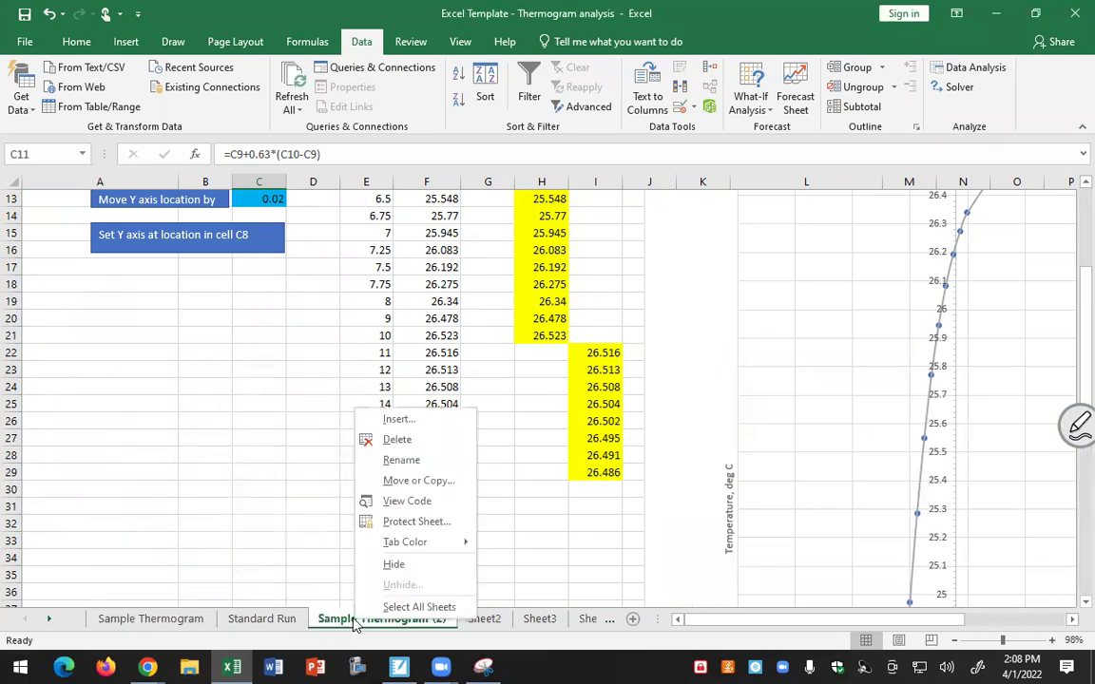
pyautogui.click(399, 480)
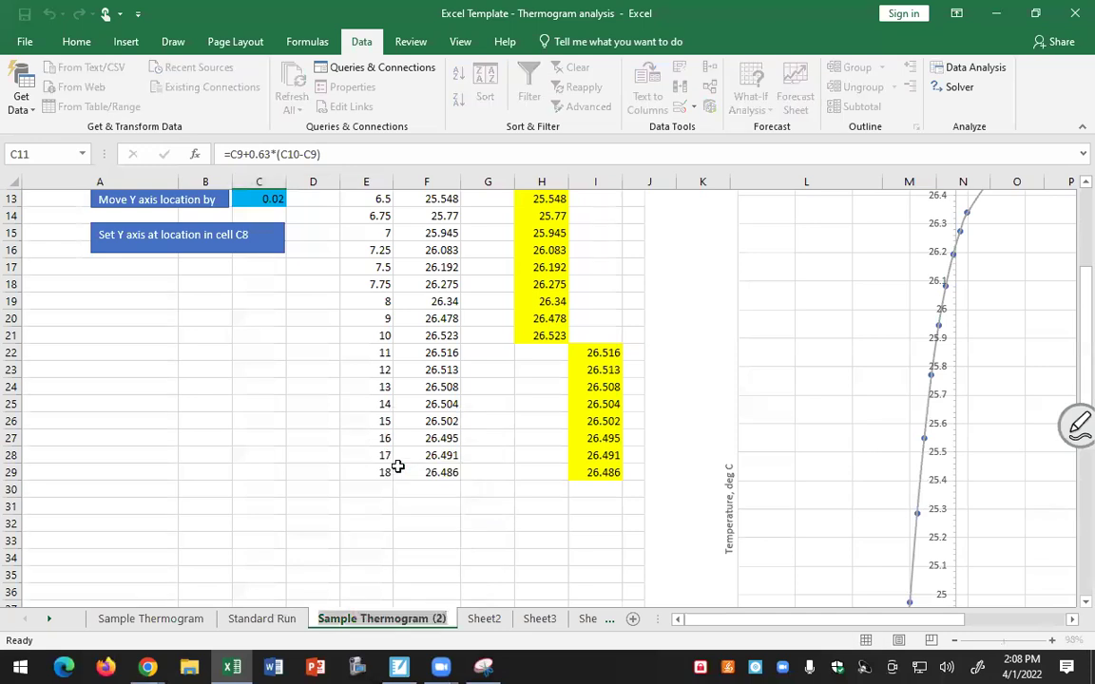
pyautogui.write('Std')
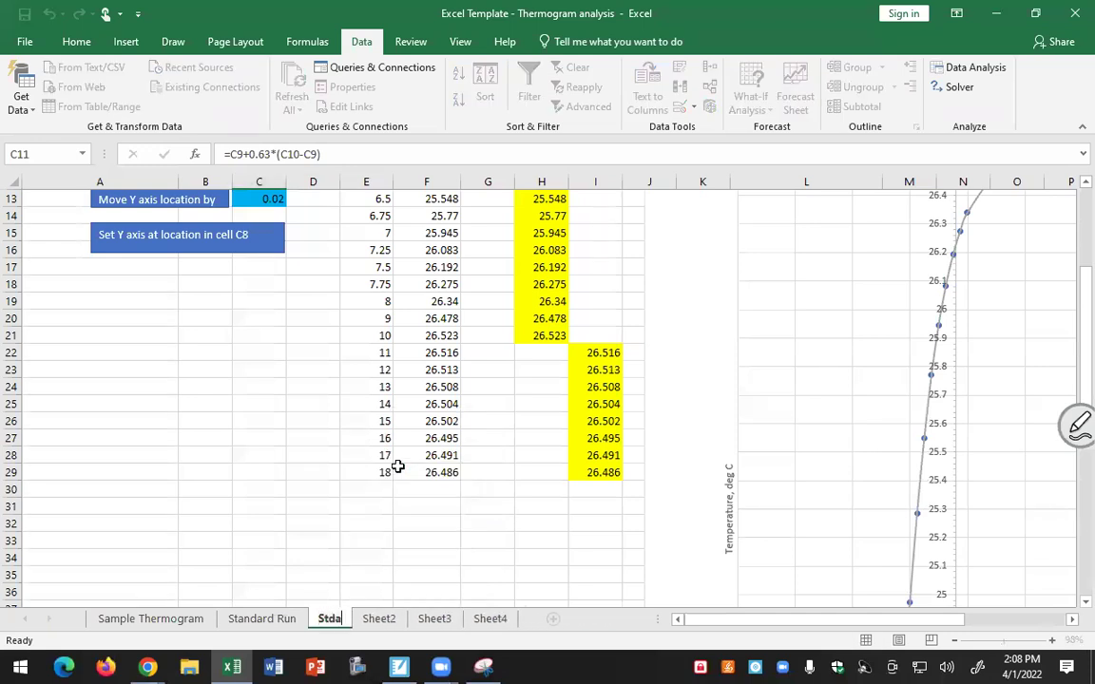
pyautogui.press('BackSpace')
pyautogui.write('andard Therm')
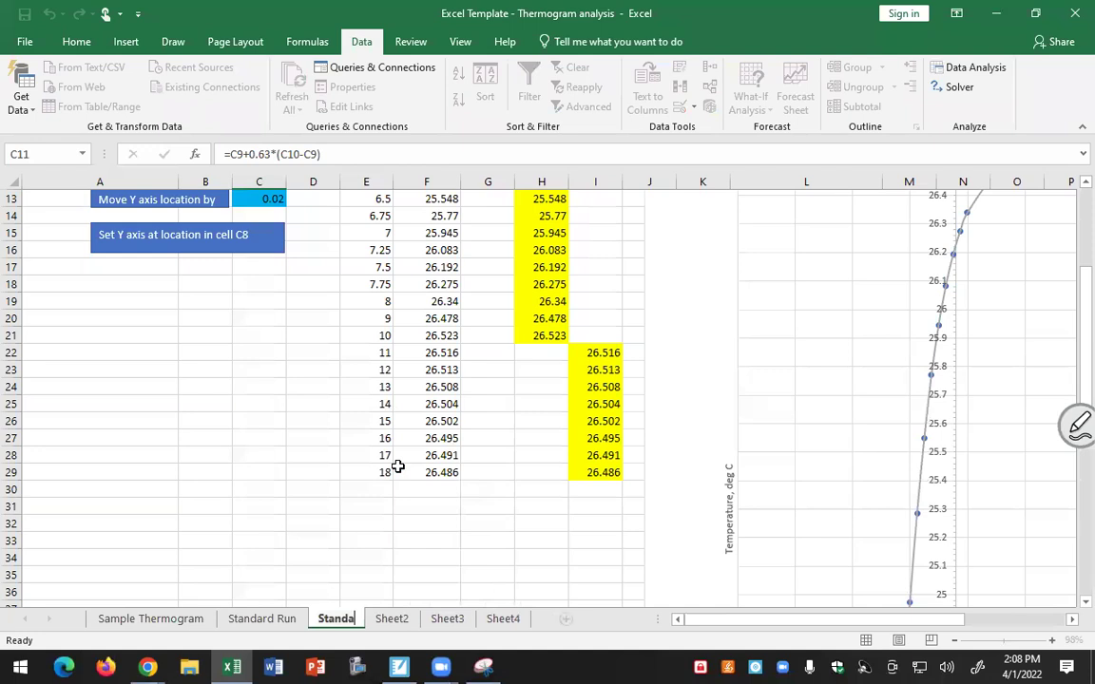
pyautogui.write('ogram')
pyautogui.press('Return')
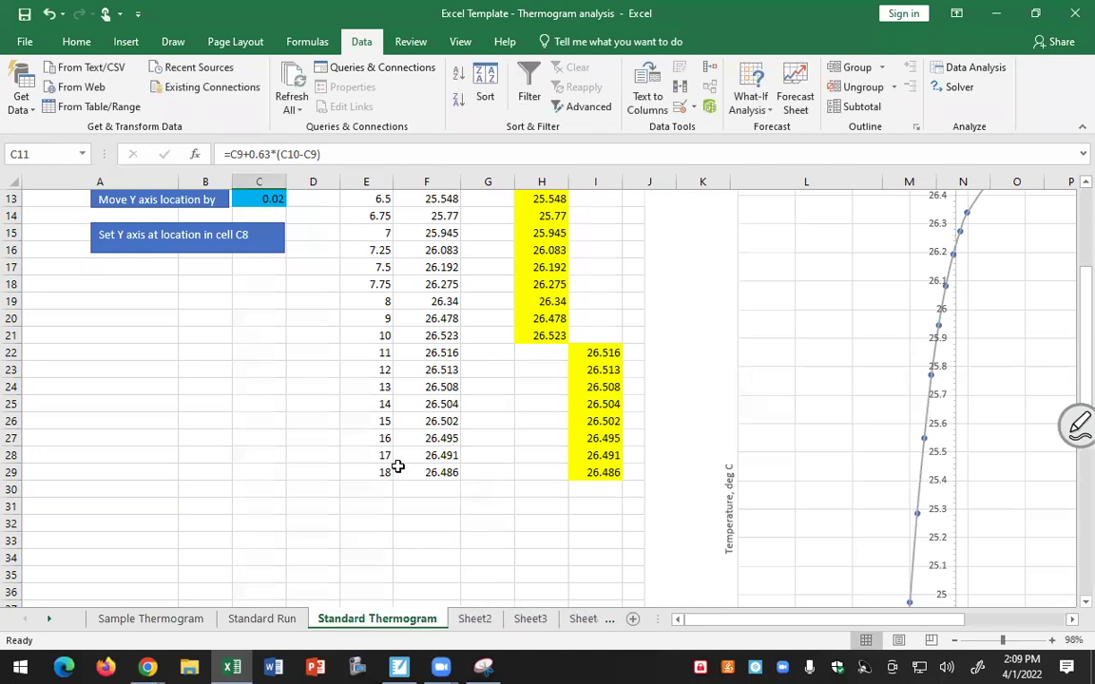
# - Copy the time and temperature data in A2:B28 of Standard Run to cell E3 of Standard Thermogram, replacing the sample data
pyautogui.scroll(4, 442, 361)
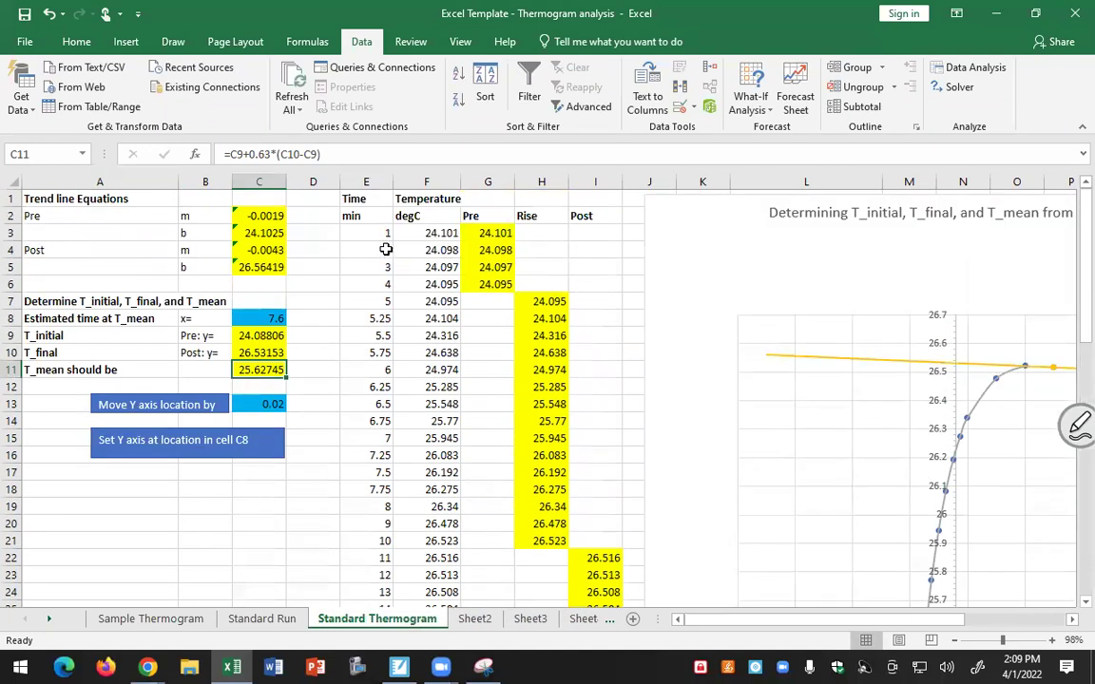
pyautogui.moveTo(424, 241); pyautogui.dragTo(427, 576)
pyautogui.click(260, 619)
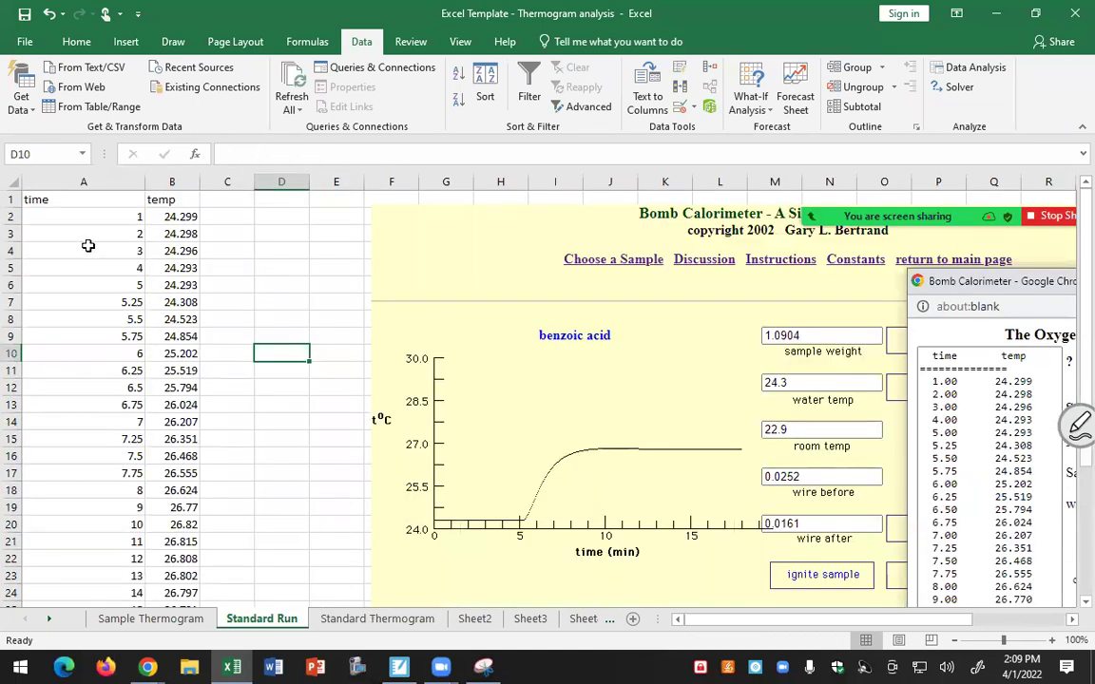
pyautogui.press('Up')
pyautogui.press('Up')
pyautogui.press('Up')
pyautogui.press('Up')
pyautogui.press('Up')
pyautogui.press('Up')
pyautogui.press('Left')
pyautogui.press('Left')
pyautogui.moveTo(105, 217); pyautogui.dragTo(179, 591)
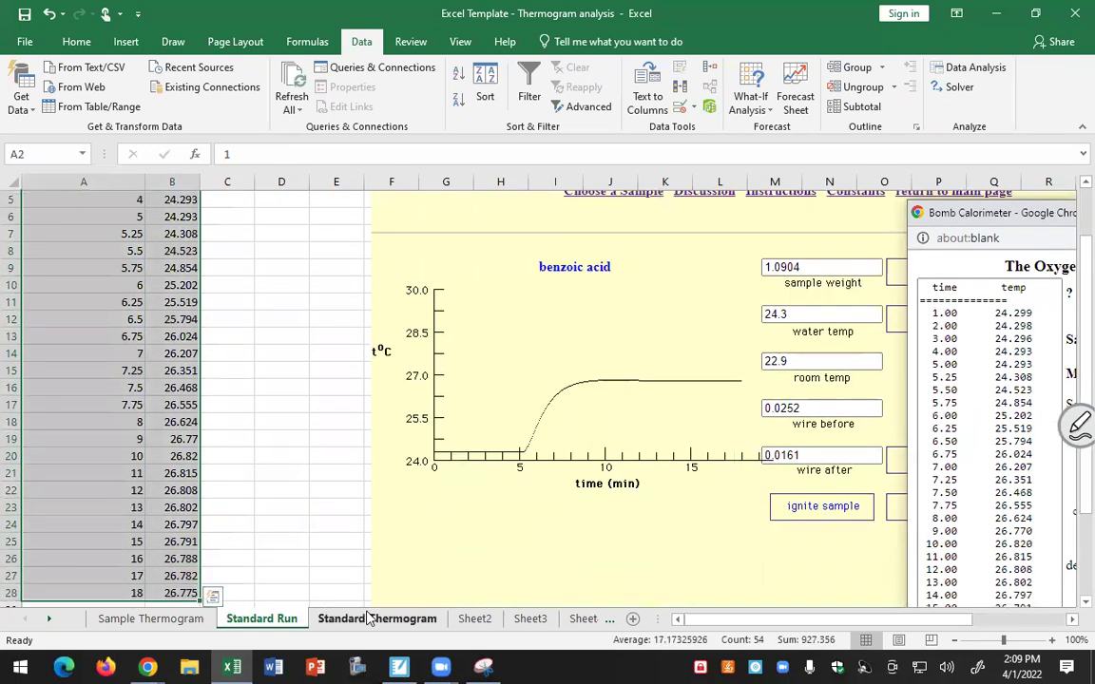
pyautogui.hotkey('ctrl', 'c')
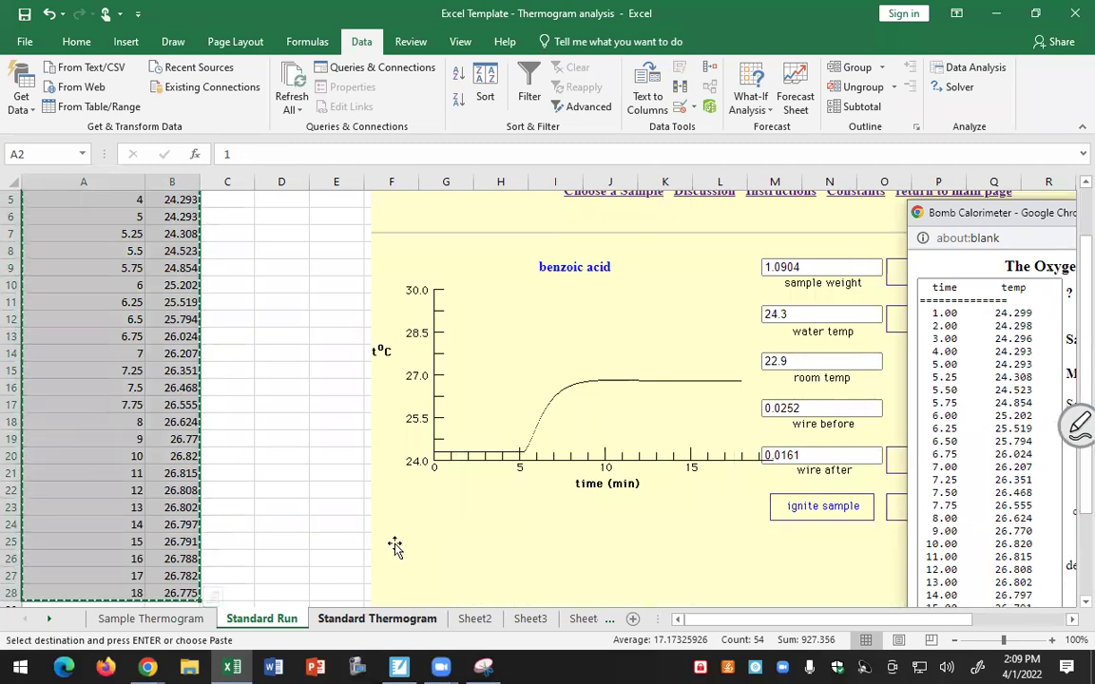
pyautogui.click(378, 619)
pyautogui.click(375, 236)
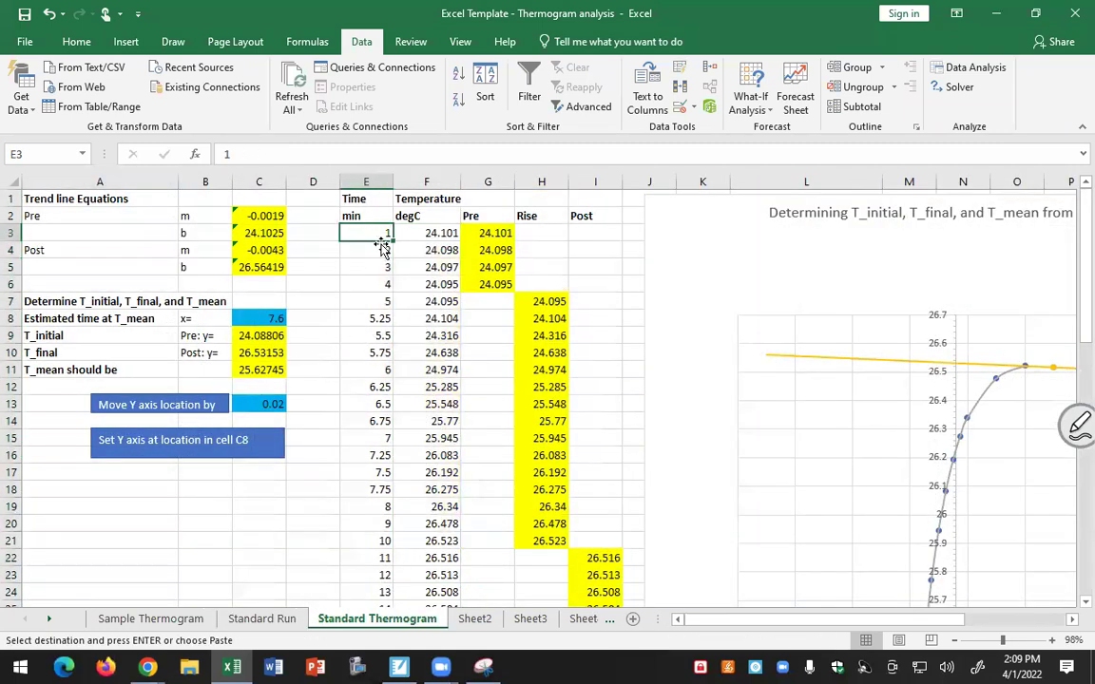
pyautogui.hotkey('ctrl', 'v')
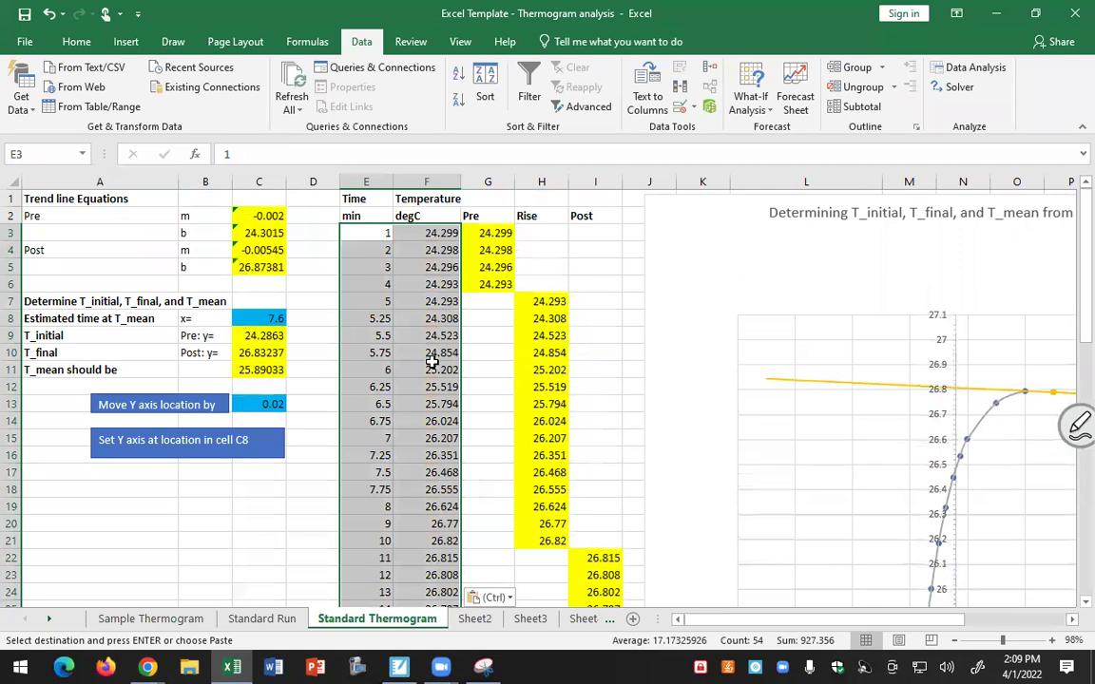
# - Examine the Standard Thermogram chart from the post trend line down the rise curve to the pre trend line and time axis
pyautogui.moveTo(920, 632); pyautogui.dragTo(965, 631)
pyautogui.scroll(-2, 853, 493)
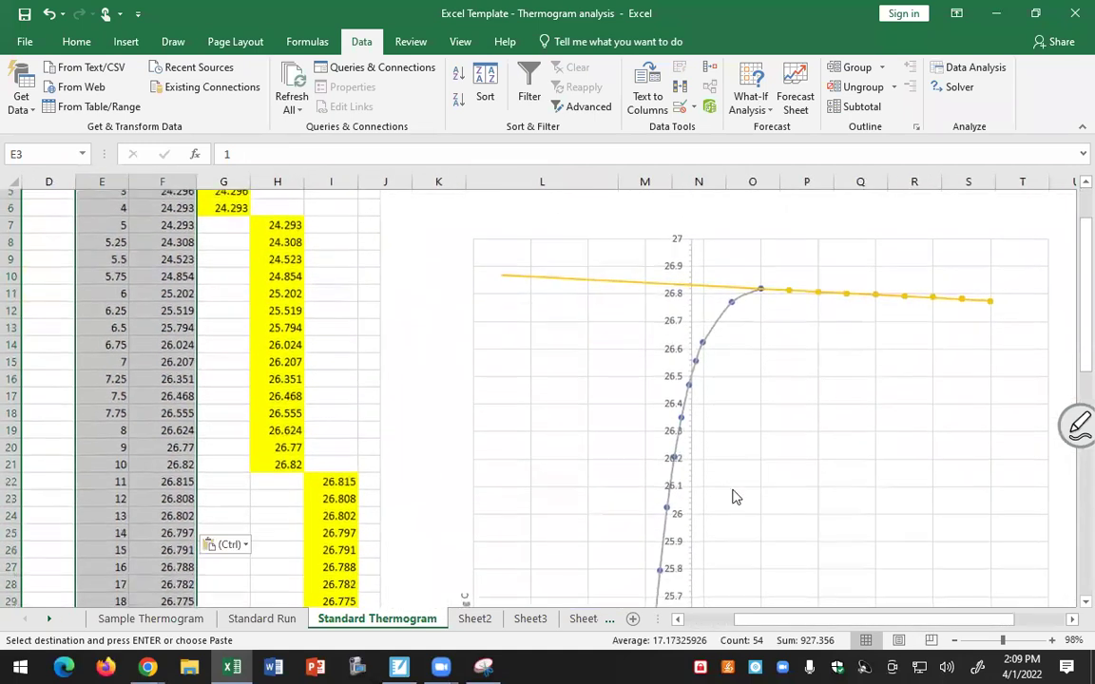
pyautogui.scroll(-3, 732, 496)
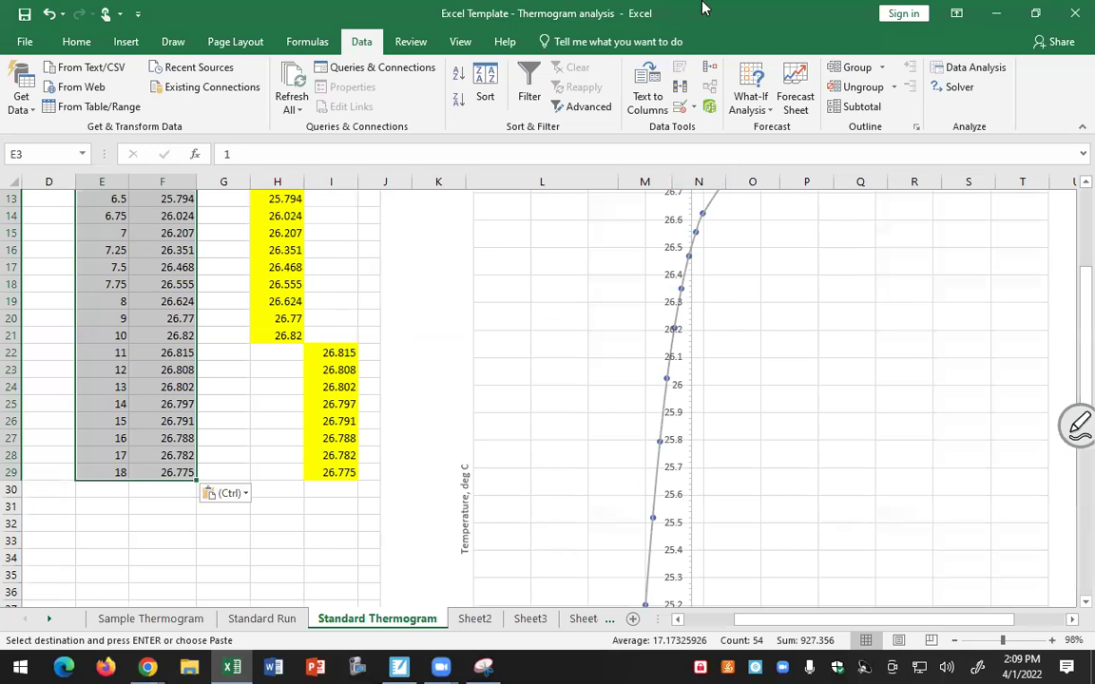
pyautogui.scroll(3, 720, 280)
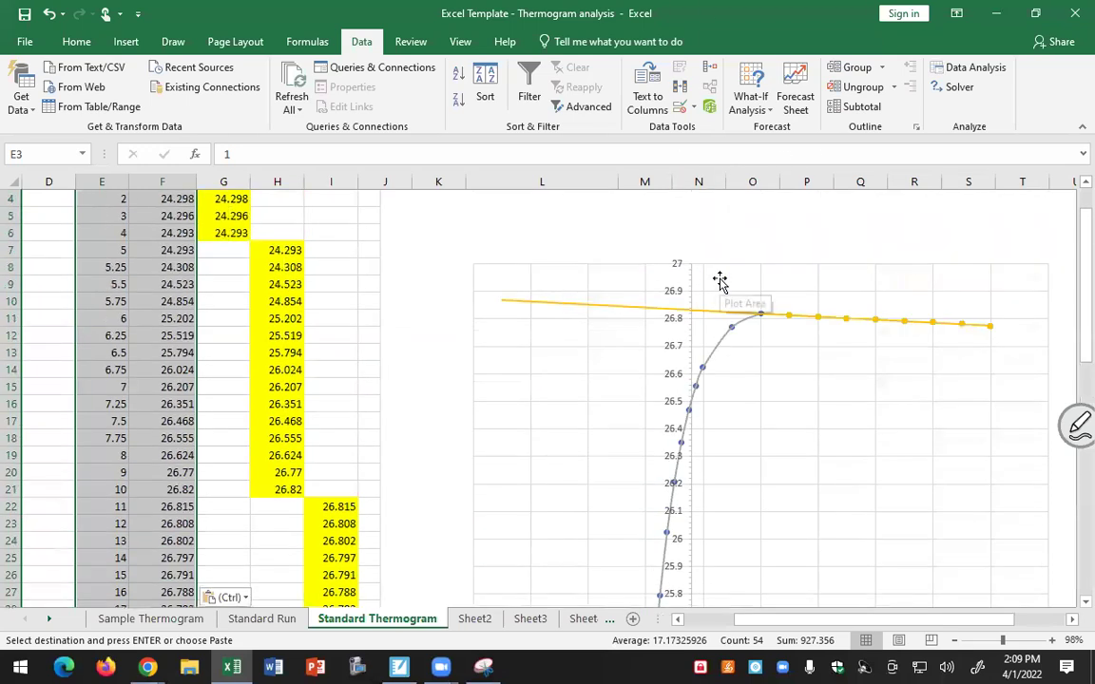
pyautogui.scroll(-5, 719, 281)
pyautogui.scroll(3, 714, 282)
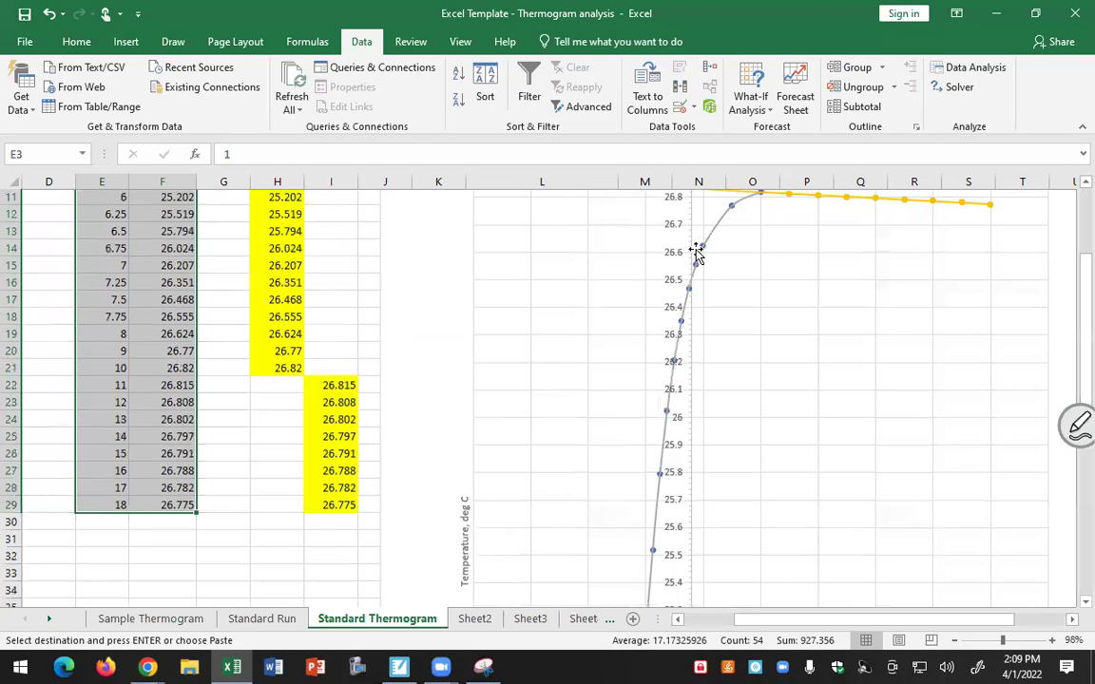
pyautogui.scroll(2, 698, 285)
pyautogui.moveTo(693, 357)
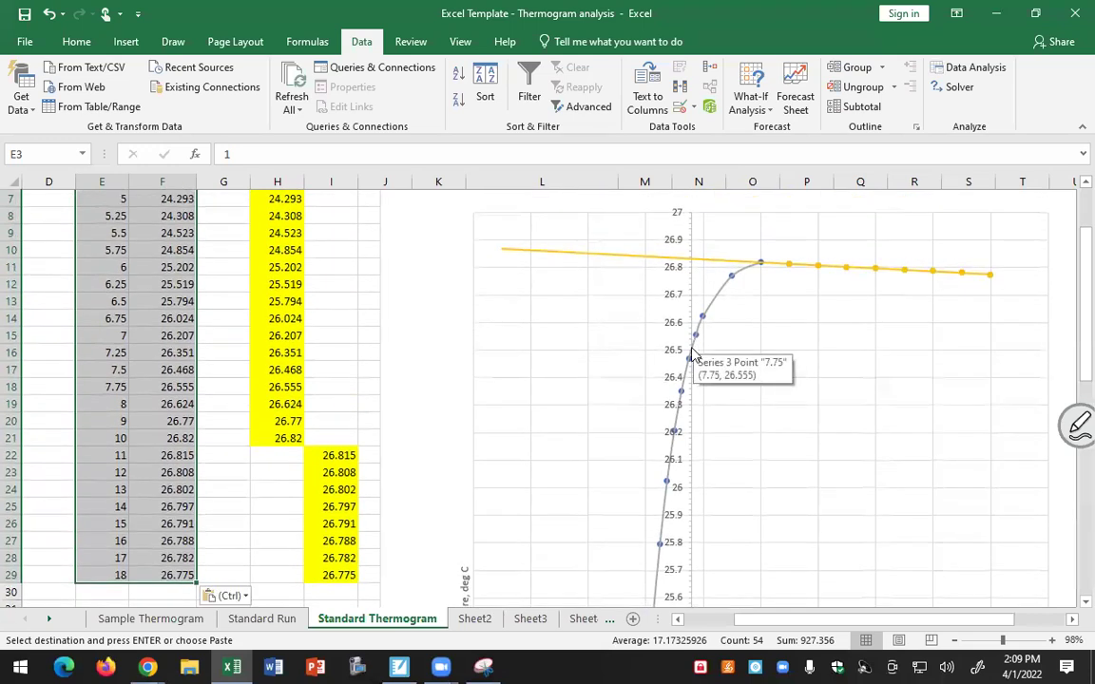
pyautogui.scroll(-10, 743, 331)
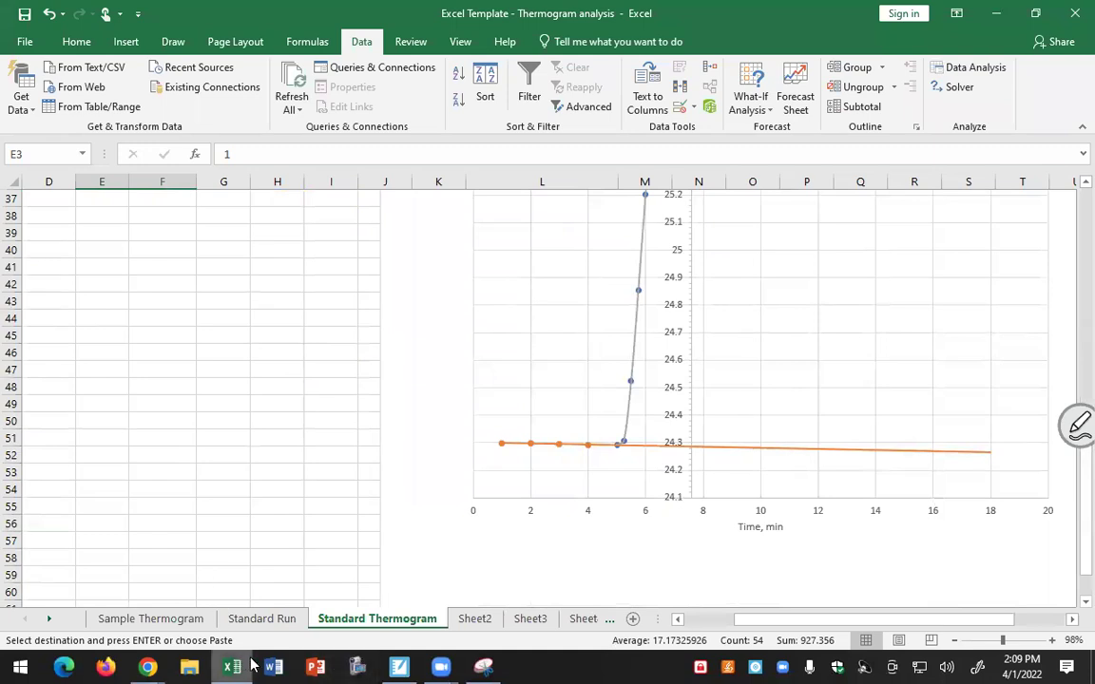
# - Switch to the Bomb Calorimeter simulation in Chrome, load Lauric Acid as the new sample and ignite it
pyautogui.click(148, 666)
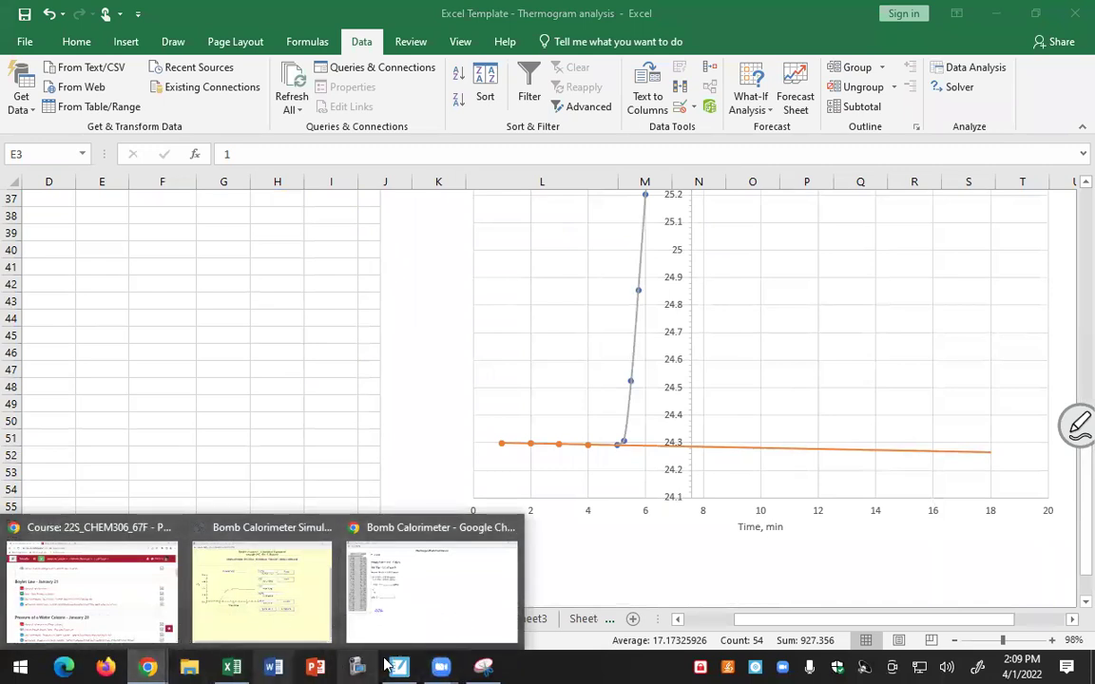
pyautogui.click(246, 631)
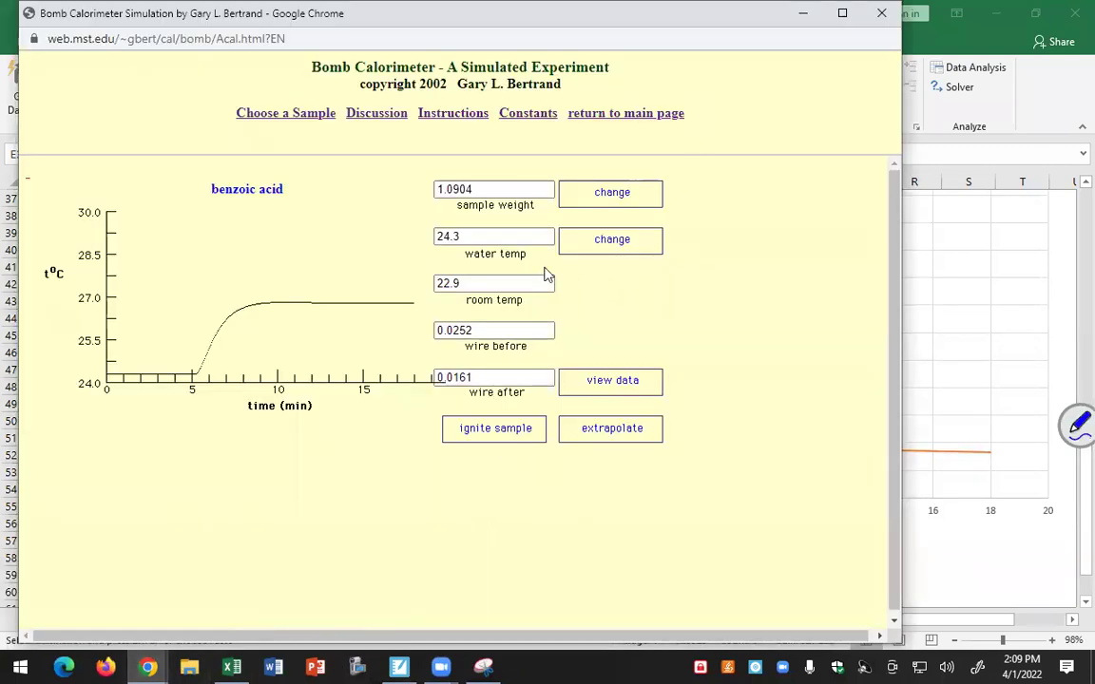
pyautogui.click(310, 123)
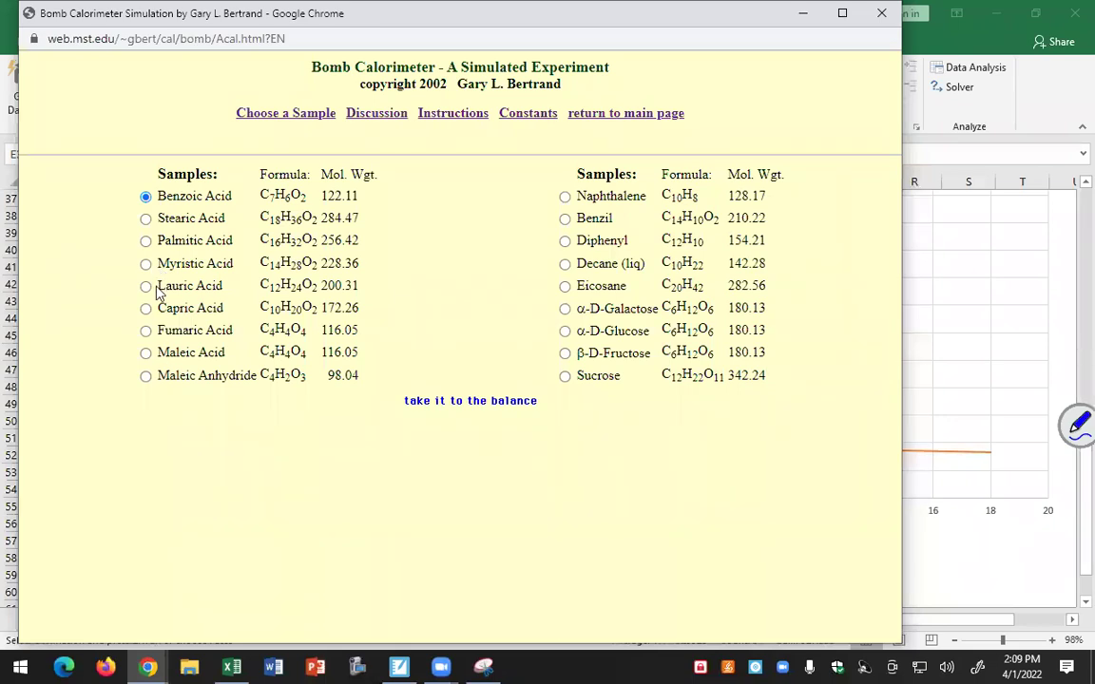
pyautogui.click(145, 286)
pyautogui.click(475, 401)
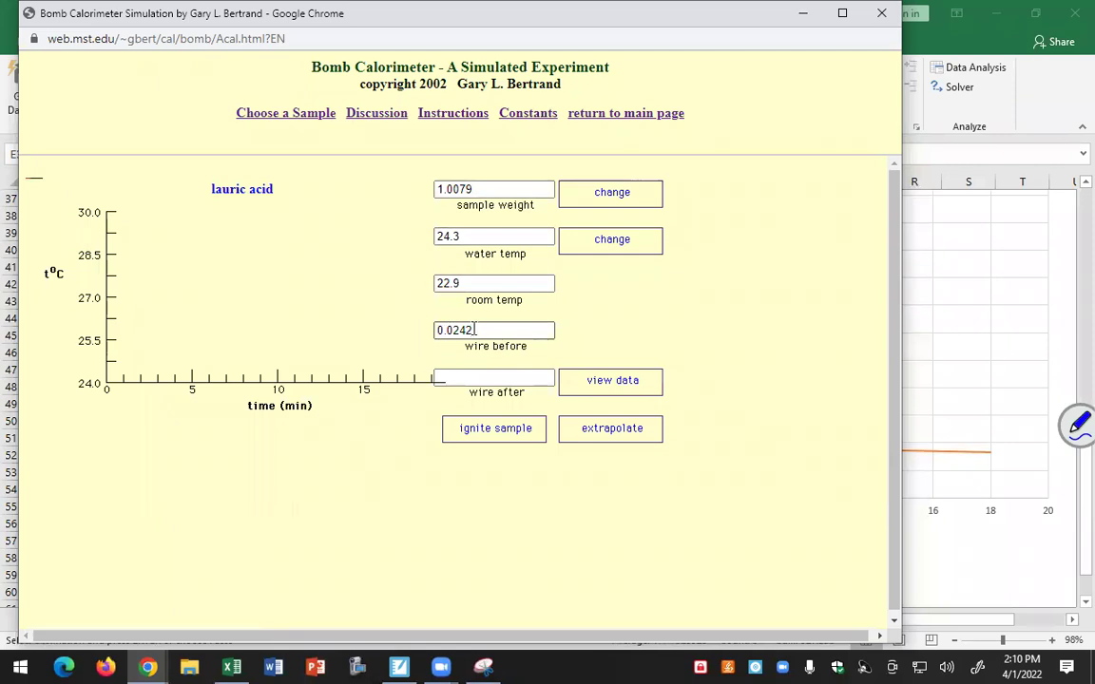
pyautogui.click(495, 429)
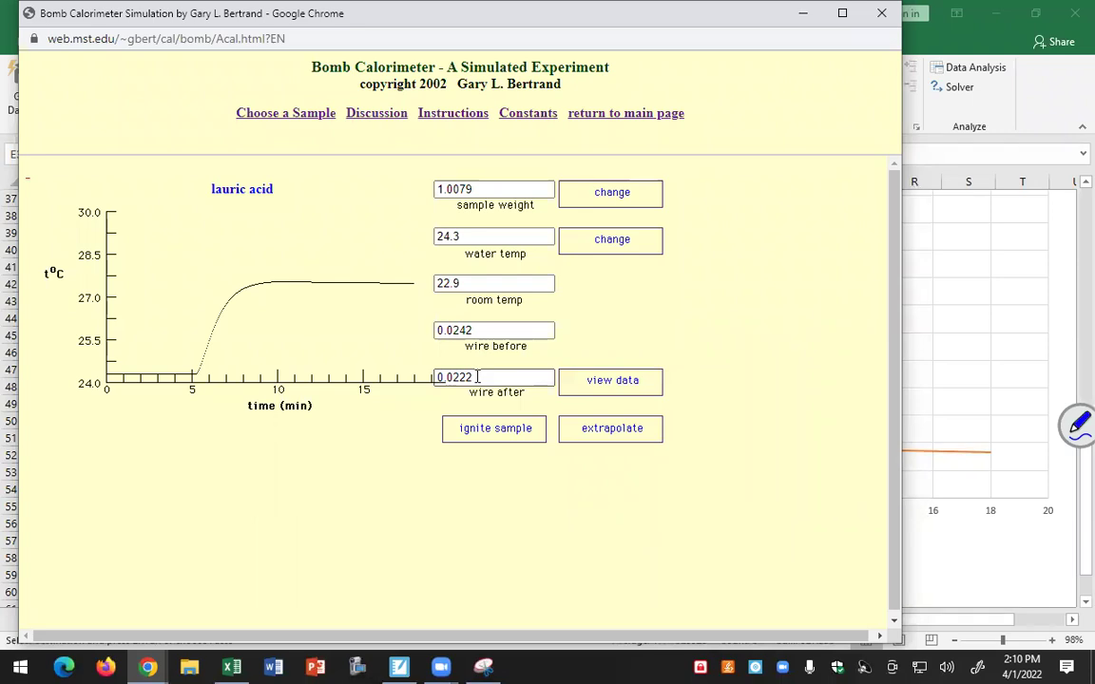
# - Extrapolate the lauric acid thermogram and shift the vertical extrapolation line to about 5.8 min on the rise curve
pyautogui.click(613, 430)
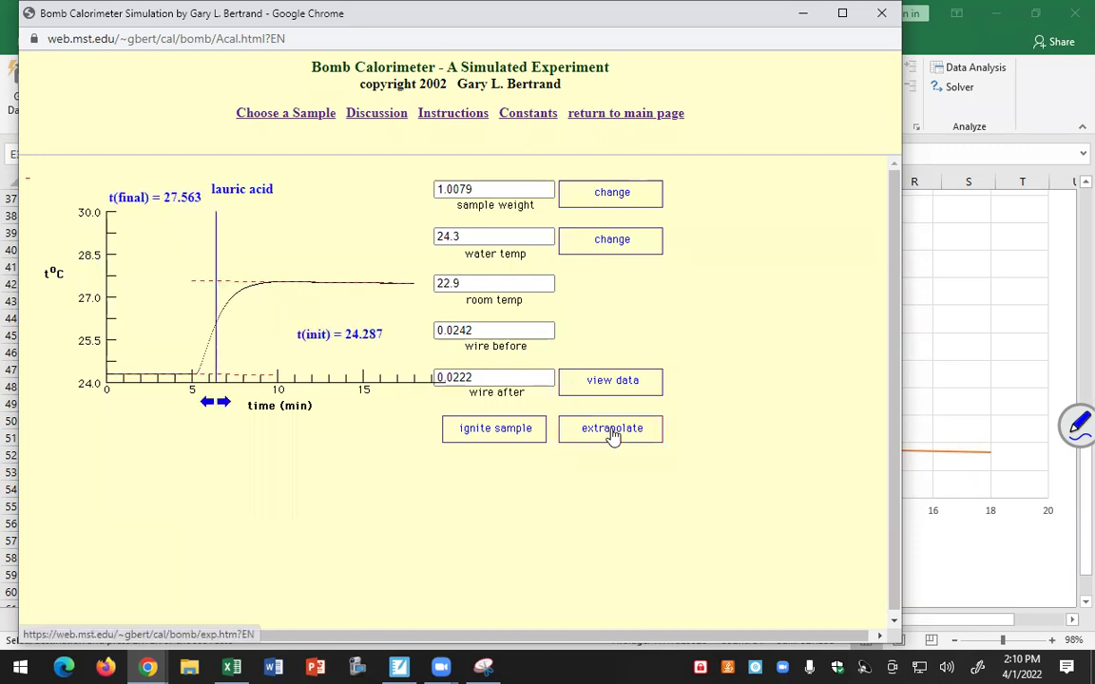
pyautogui.click(228, 406)
pyautogui.click(228, 407)
pyautogui.click(228, 407)
pyautogui.click(228, 407)
pyautogui.click(207, 405)
pyautogui.click(208, 405)
pyautogui.click(208, 404)
pyautogui.click(209, 405)
pyautogui.click(209, 405)
pyautogui.click(208, 405)
pyautogui.click(208, 405)
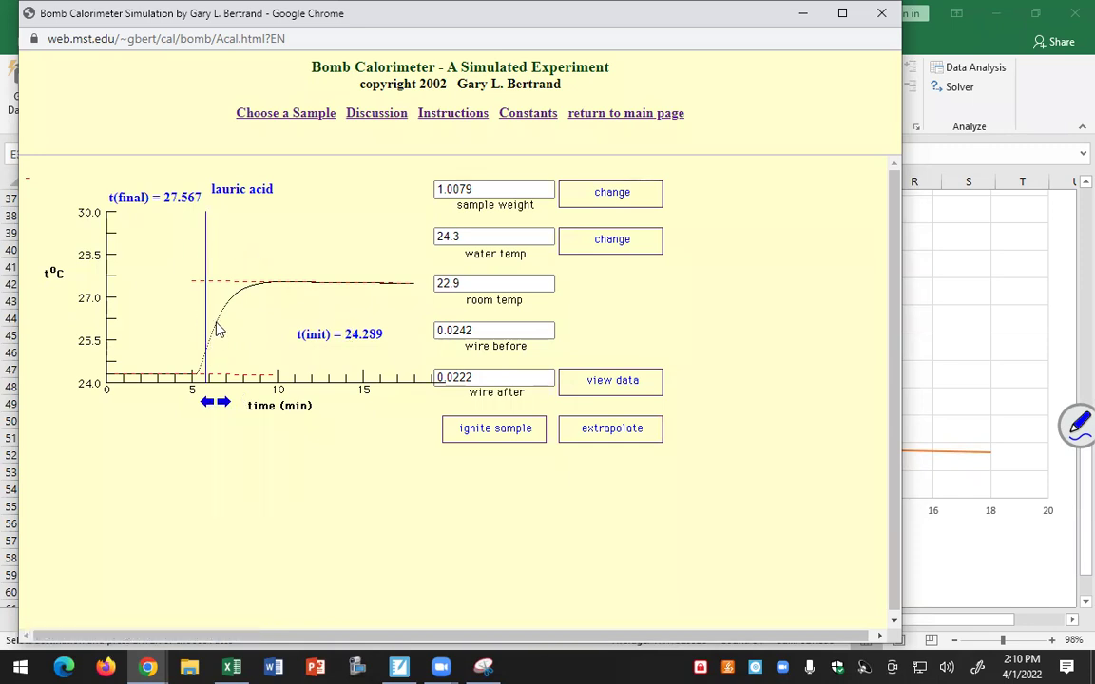
# - Move the vertical extrapolation line to about 6.8 min
pyautogui.click(224, 403)
pyautogui.click(224, 403)
pyautogui.click(224, 403)
pyautogui.click(224, 403)
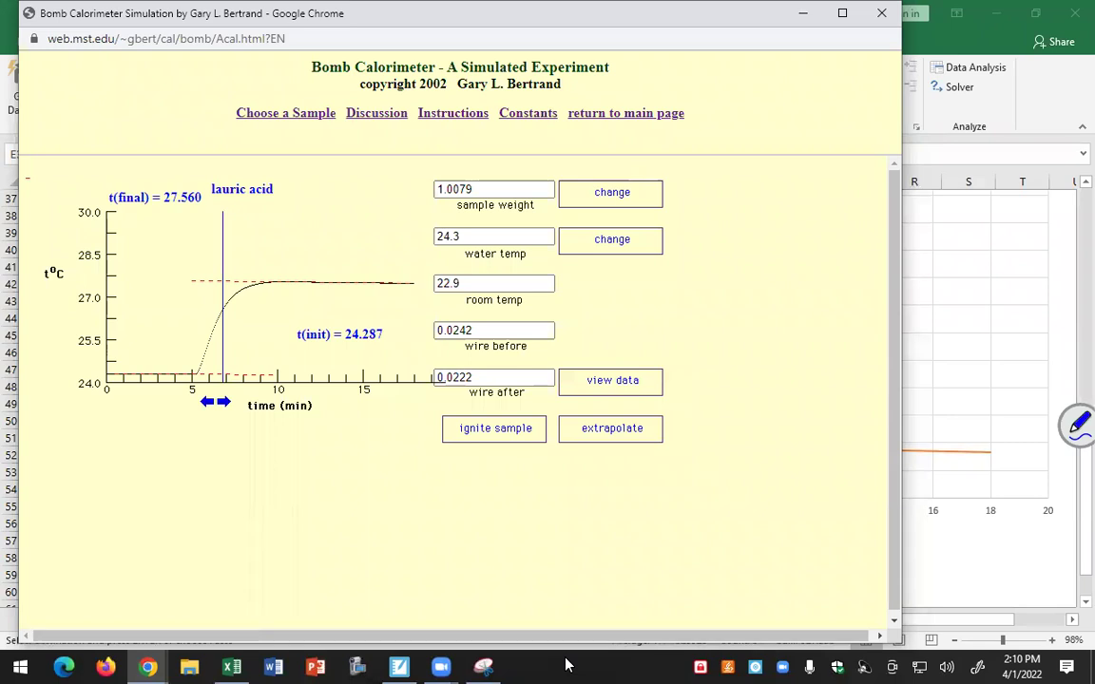
# - Draw blue pen marks comparing vertical temperature gaps around the rise curve, and clear them
pyautogui.moveTo(215, 308)
pyautogui.mouseDown()
pyautogui.moveTo(249, 313)
pyautogui.moveTo(217, 370)
pyautogui.mouseUp()
pyautogui.moveTo(276, 279); pyautogui.dragTo(282, 364)
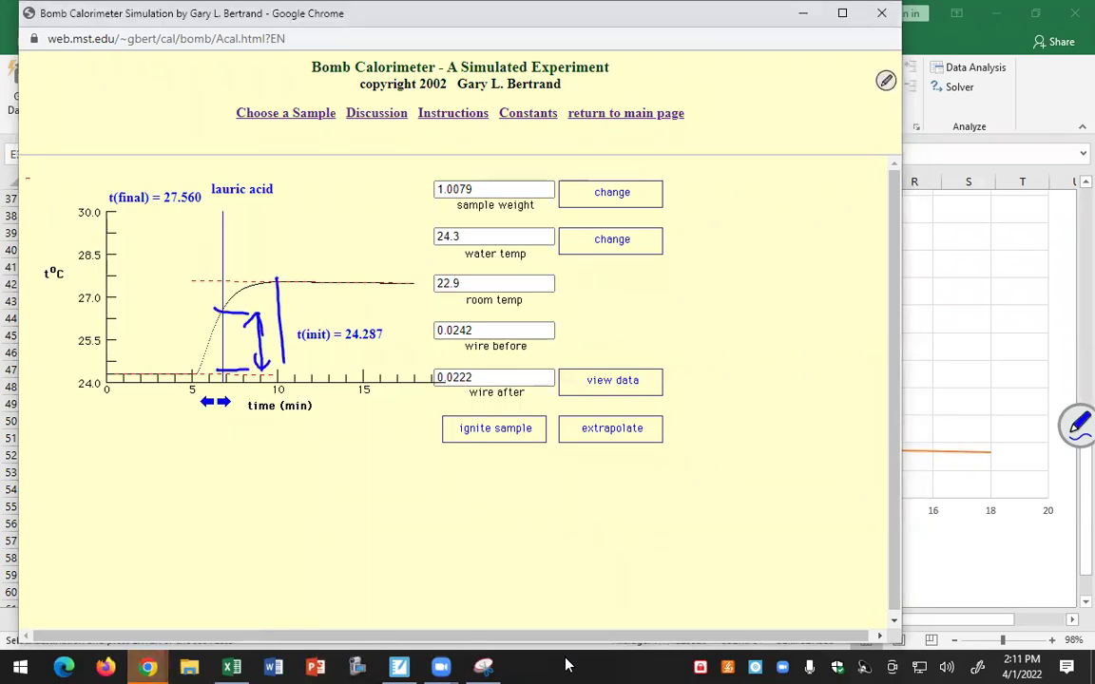
pyautogui.moveTo(252, 277); pyautogui.dragTo(255, 369)
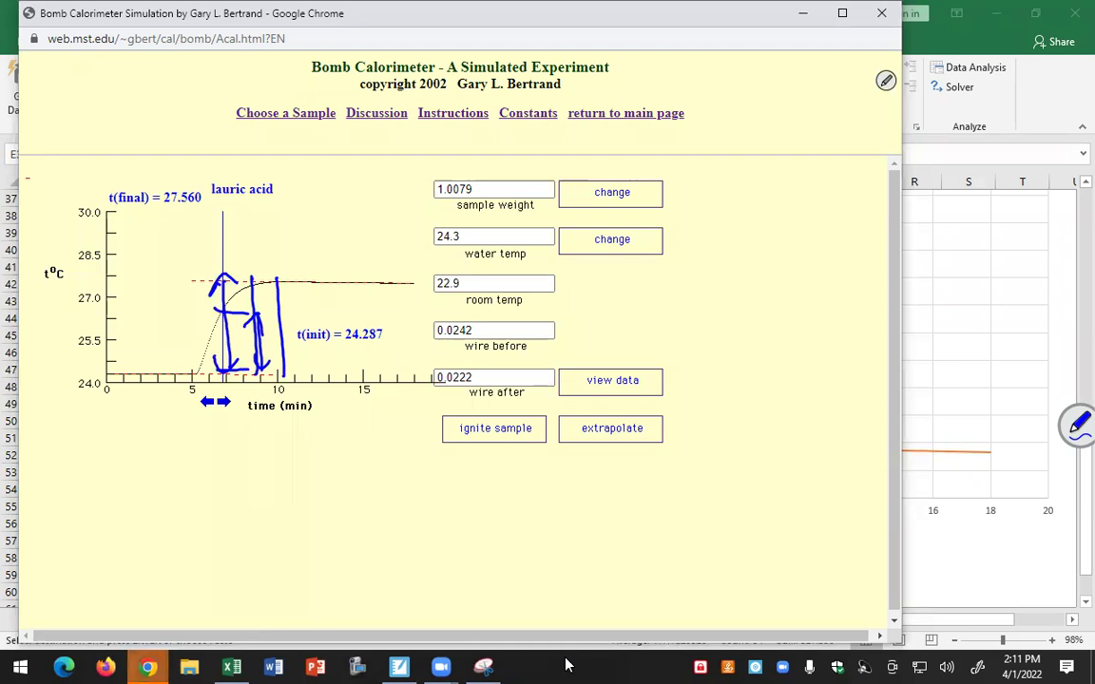
pyautogui.moveTo(241, 268); pyautogui.dragTo(242, 268)
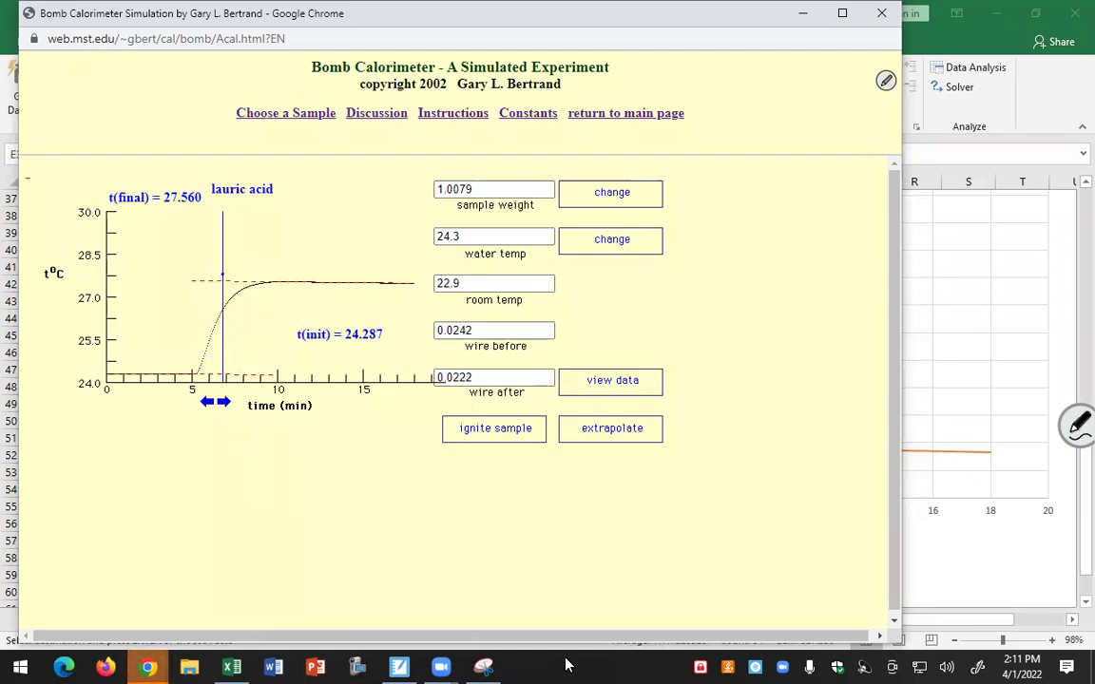
# - Mark the temperature rise between the dashed lines with a red double-headed arrow and add handwritten notes on and below the thermogram
pyautogui.moveTo(217, 274)
pyautogui.mouseDown()
pyautogui.moveTo(224, 373)
pyautogui.moveTo(235, 367)
pyautogui.mouseUp()
pyautogui.moveTo(208, 294); pyautogui.dragTo(234, 287)
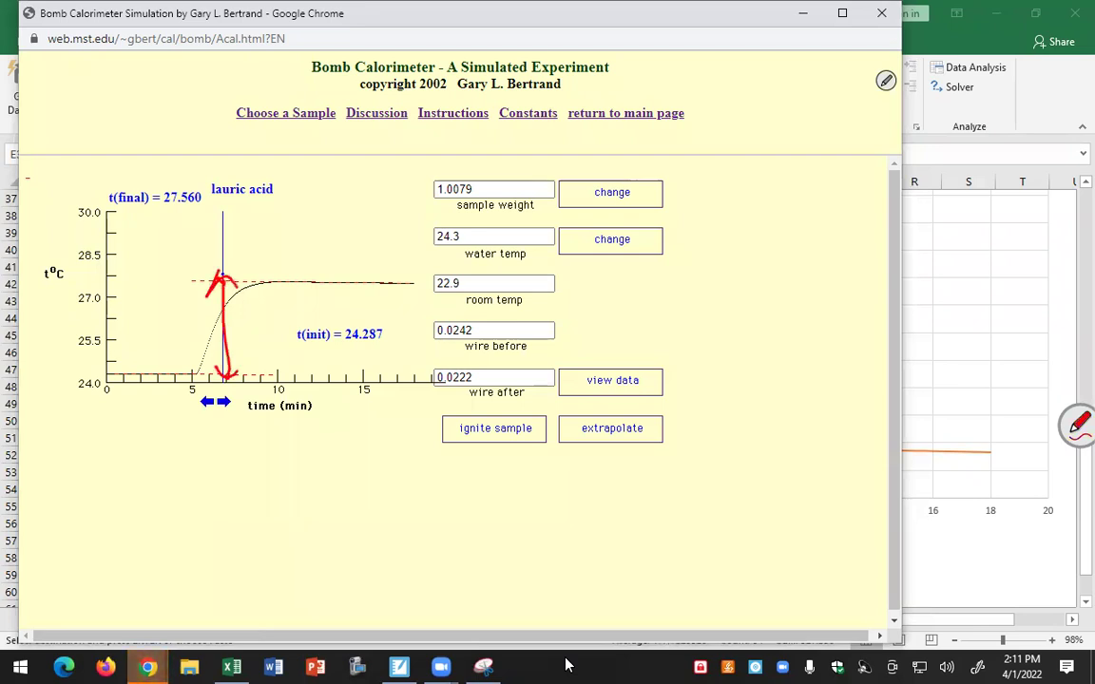
pyautogui.moveTo(167, 306); pyautogui.dragTo(203, 301)
pyautogui.moveTo(180, 306)
pyautogui.mouseDown()
pyautogui.moveTo(247, 320)
pyautogui.moveTo(257, 304)
pyautogui.moveTo(256, 323)
pyautogui.moveTo(318, 315)
pyautogui.mouseUp()
pyautogui.moveTo(243, 365); pyautogui.dragTo(268, 363)
pyautogui.moveTo(255, 365)
pyautogui.mouseDown()
pyautogui.moveTo(255, 382)
pyautogui.moveTo(275, 396)
pyautogui.mouseUp()
pyautogui.moveTo(288, 313)
pyautogui.mouseDown()
pyautogui.moveTo(288, 376)
pyautogui.moveTo(297, 366)
pyautogui.mouseUp()
pyautogui.moveTo(277, 325); pyautogui.dragTo(290, 323)
pyautogui.moveTo(213, 466); pyautogui.dragTo(226, 467)
pyautogui.moveTo(236, 472)
pyautogui.mouseDown()
pyautogui.moveTo(230, 505)
pyautogui.moveTo(257, 463)
pyautogui.moveTo(276, 518)
pyautogui.mouseUp()
pyautogui.moveTo(279, 519)
pyautogui.mouseDown()
pyautogui.moveTo(313, 517)
pyautogui.moveTo(342, 491)
pyautogui.mouseUp()
pyautogui.moveTo(371, 470); pyautogui.dragTo(366, 519)
pyautogui.click(404, 492)
pyautogui.moveTo(185, 540); pyautogui.dragTo(411, 520)
pyautogui.moveTo(292, 549); pyautogui.dragTo(269, 577)
pyautogui.moveTo(458, 529); pyautogui.dragTo(484, 527)
pyautogui.moveTo(524, 505)
pyautogui.mouseDown()
pyautogui.moveTo(568, 495)
pyautogui.moveTo(565, 514)
pyautogui.moveTo(599, 528)
pyautogui.mouseUp()
pyautogui.click(544, 529)
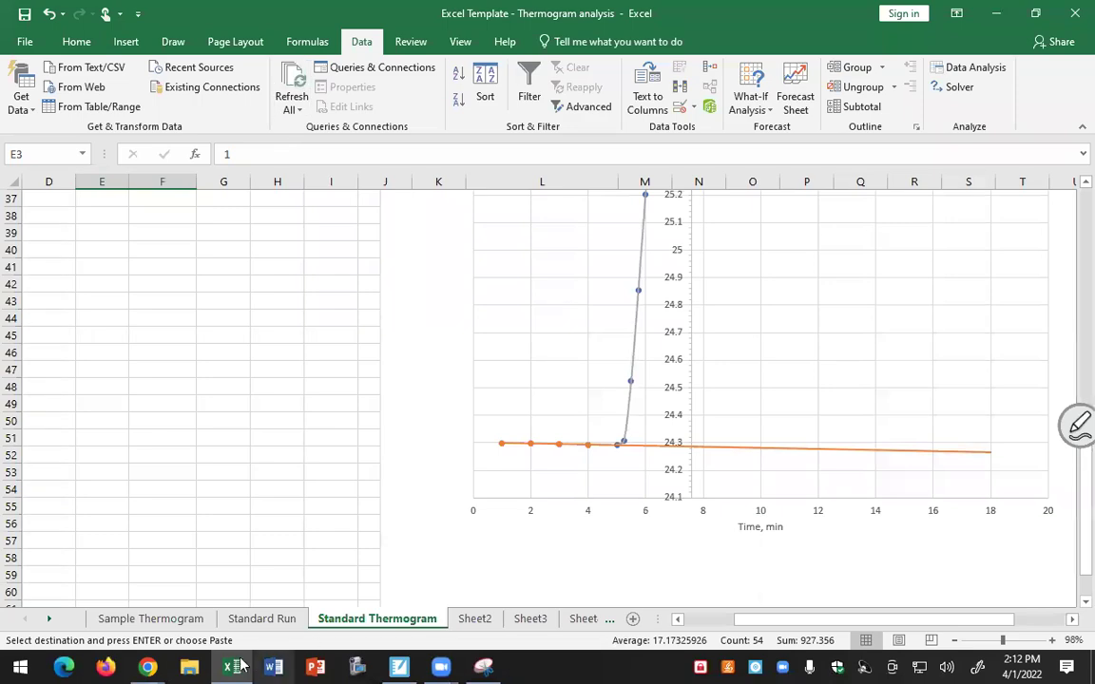
# - Switch to the Moodle course page in Chrome and find the Bomb Calorimetry - April 1 section
pyautogui.moveTo(148, 665)
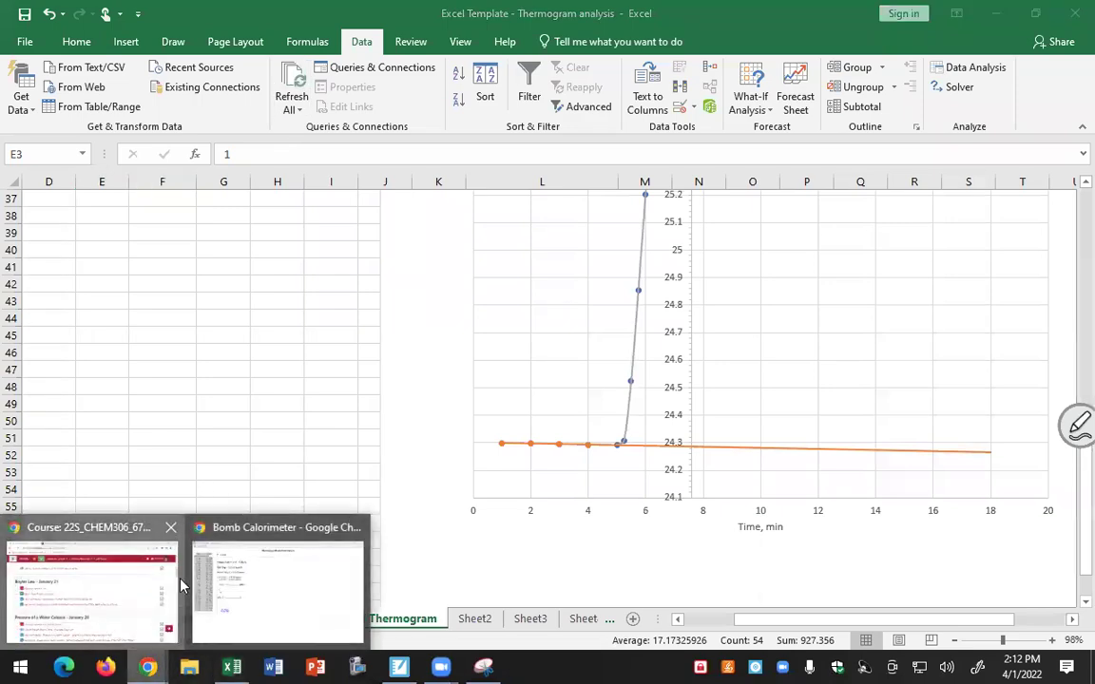
pyautogui.click(173, 581)
pyautogui.scroll(-4, 289, 488)
pyautogui.scroll(1, 289, 489)
pyautogui.scroll(-8, 289, 489)
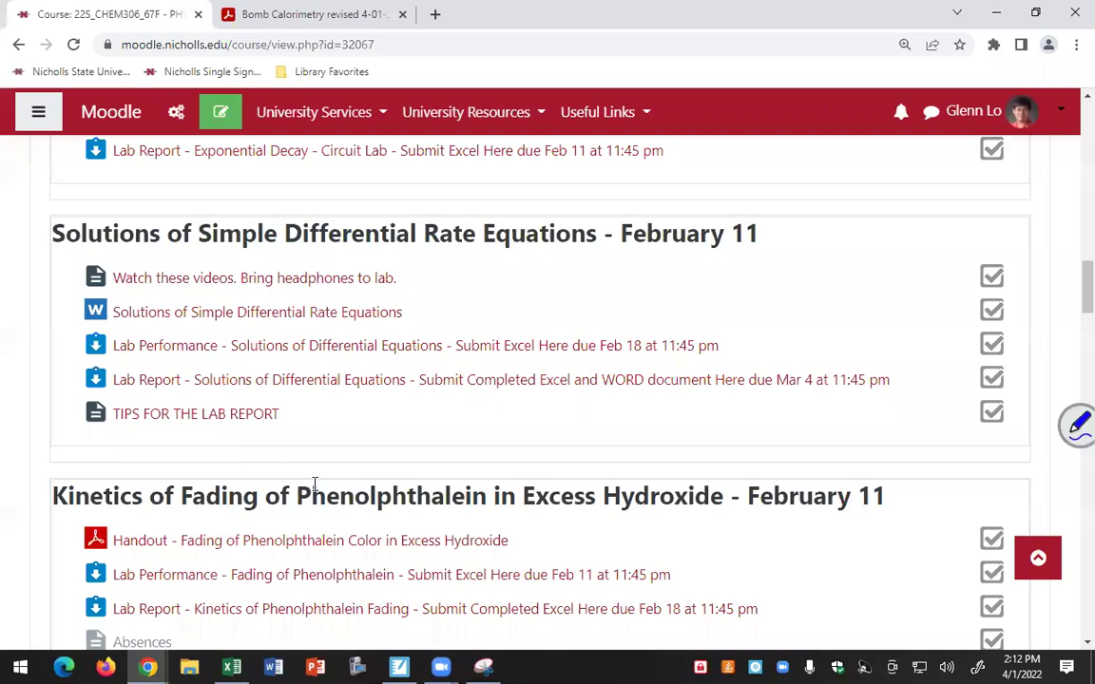
pyautogui.scroll(-7, 315, 485)
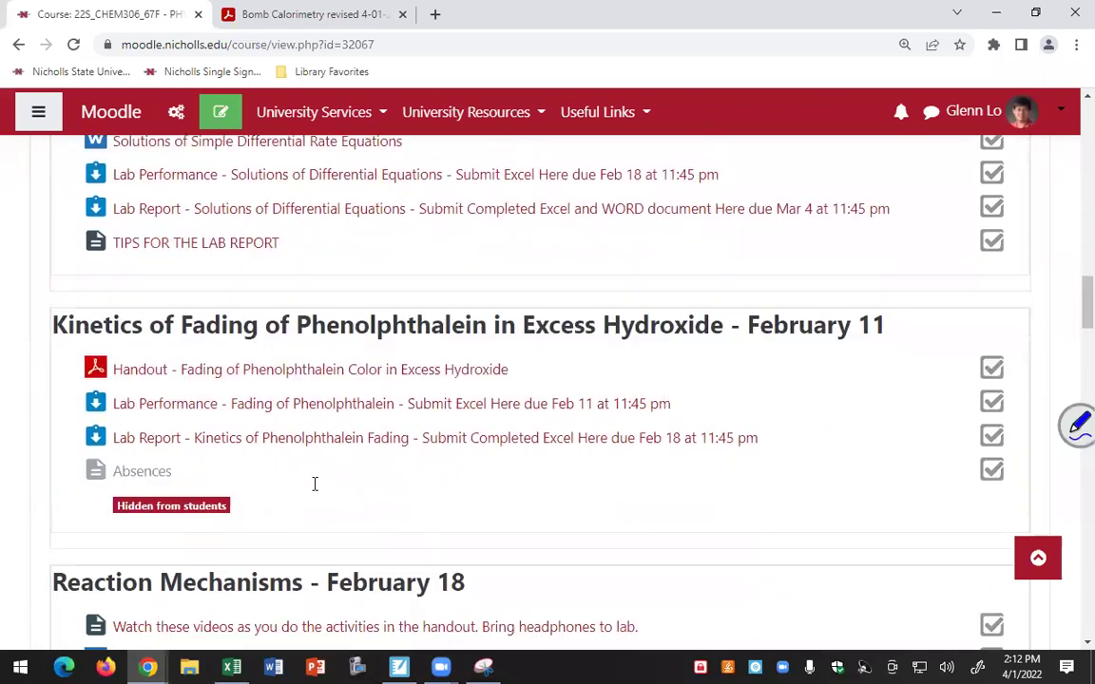
pyautogui.scroll(-7, 316, 489)
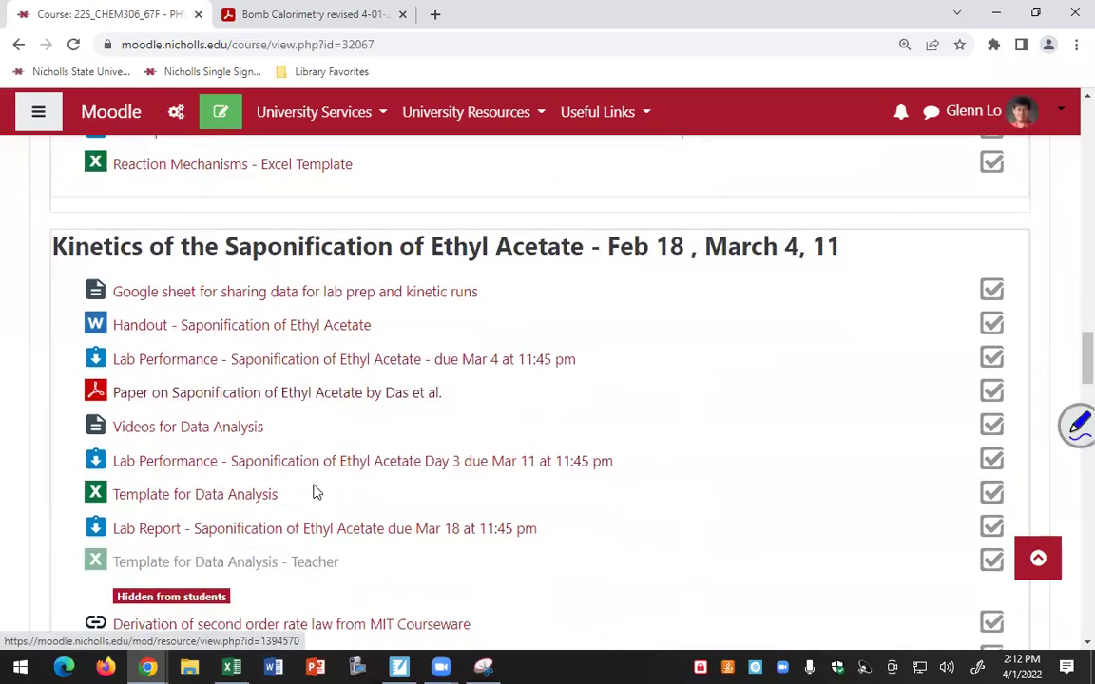
pyautogui.scroll(-10, 317, 491)
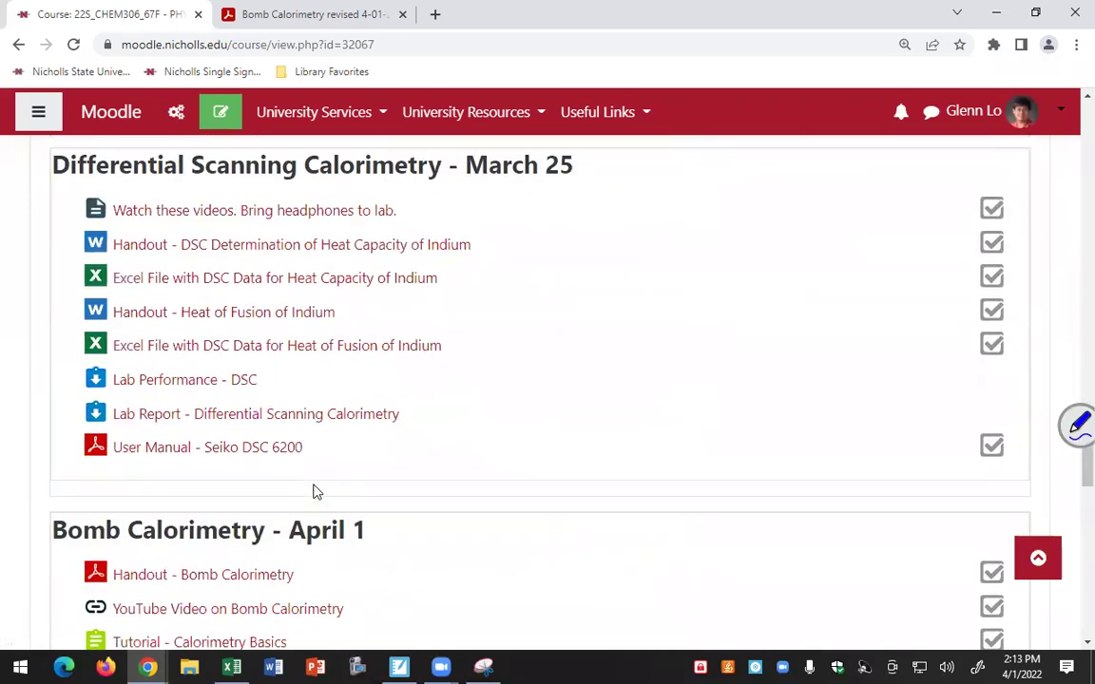
pyautogui.scroll(-2, 316, 493)
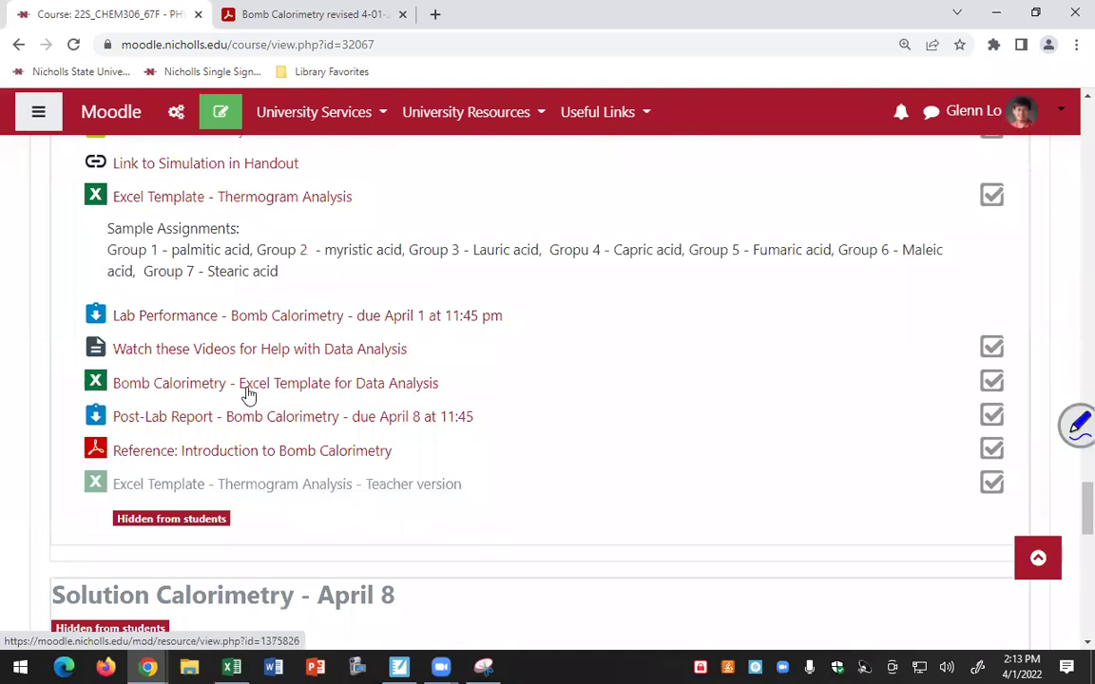
# - Open the Lab Performance - Bomb Calorimetry assignment, highlight the instruction about the text box summary, and return to the course page
pyautogui.click(244, 316)
pyautogui.scroll(-2, 347, 409)
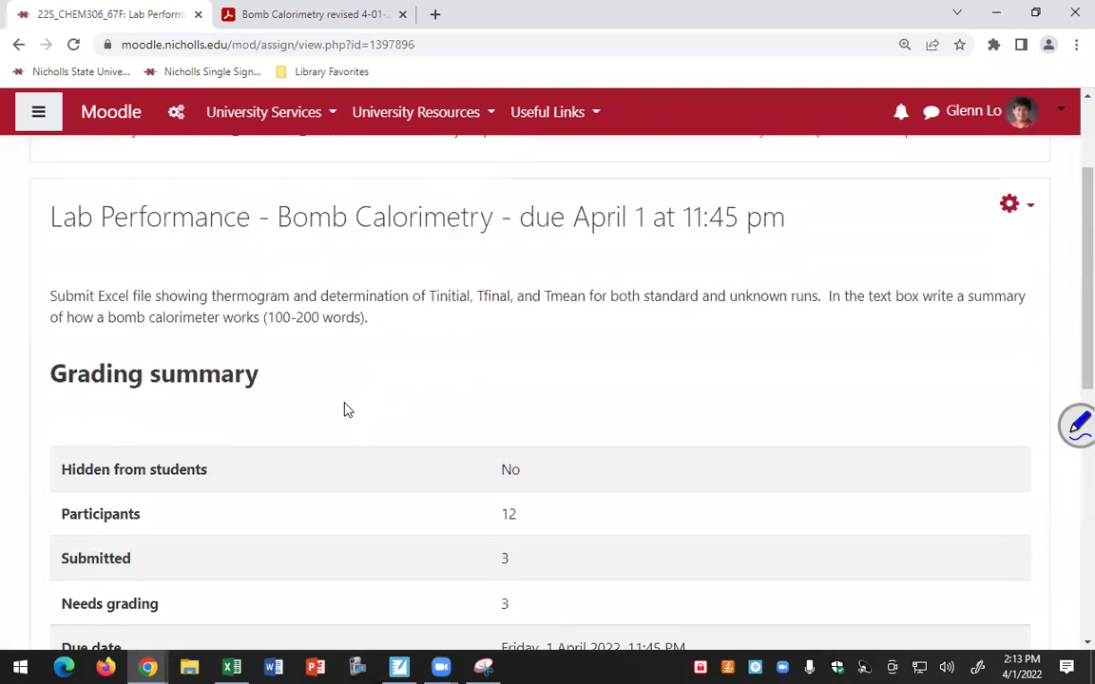
pyautogui.moveTo(124, 288); pyautogui.dragTo(845, 320)
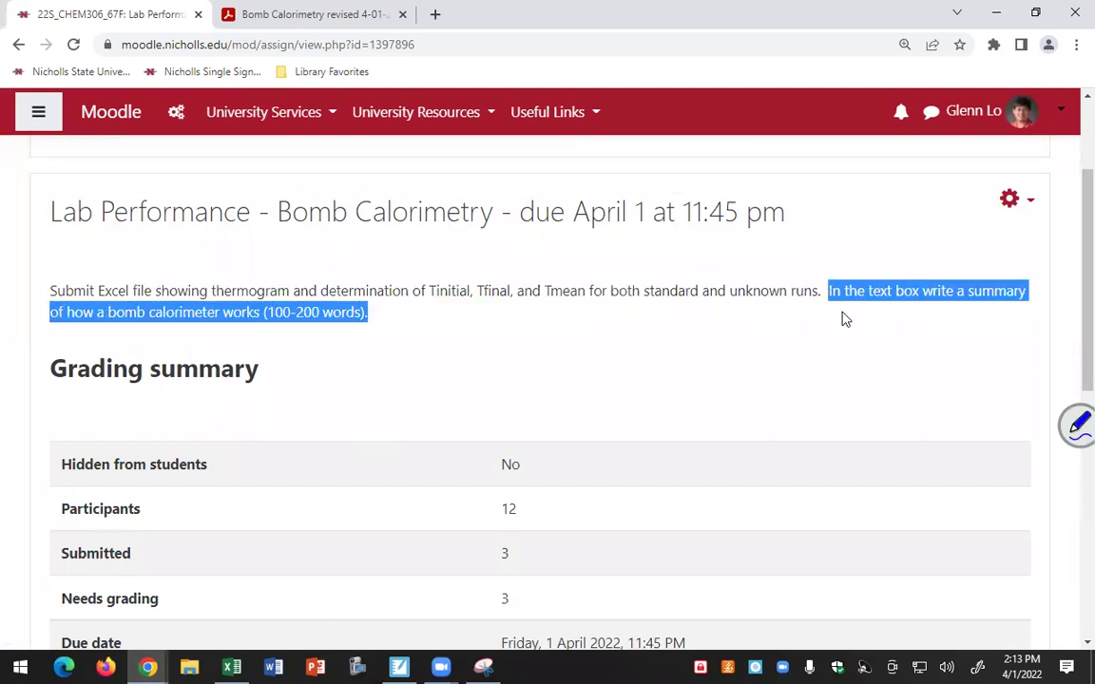
pyautogui.click(18, 46)
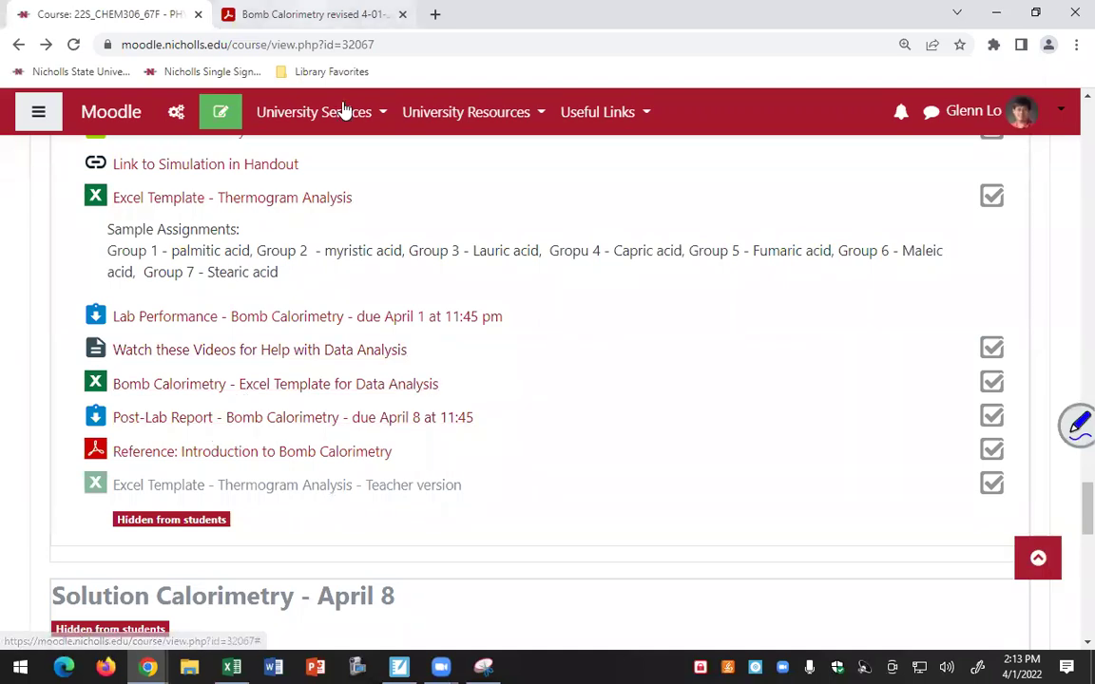
# - Read the Bomb Calorimetry handout from the Data Analysis section through the standardization run to the NIST gas phase thermochemistry data
pyautogui.click(314, 14)
pyautogui.scroll(-5, 444, 403)
pyautogui.scroll(-10, 445, 403)
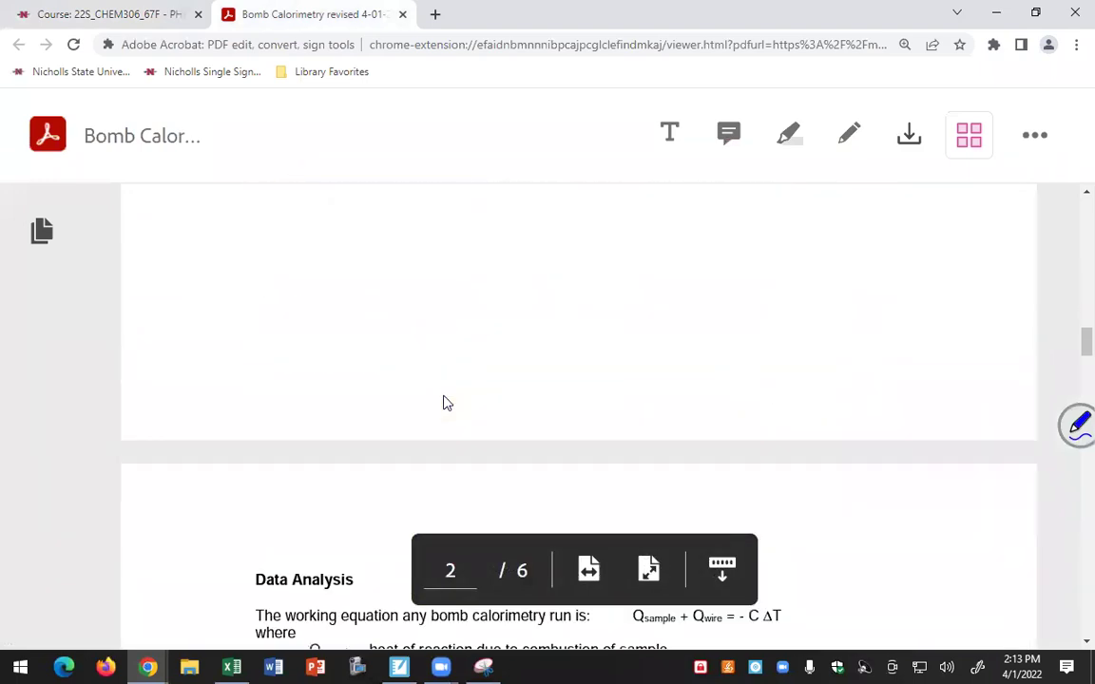
pyautogui.scroll(-10, 451, 403)
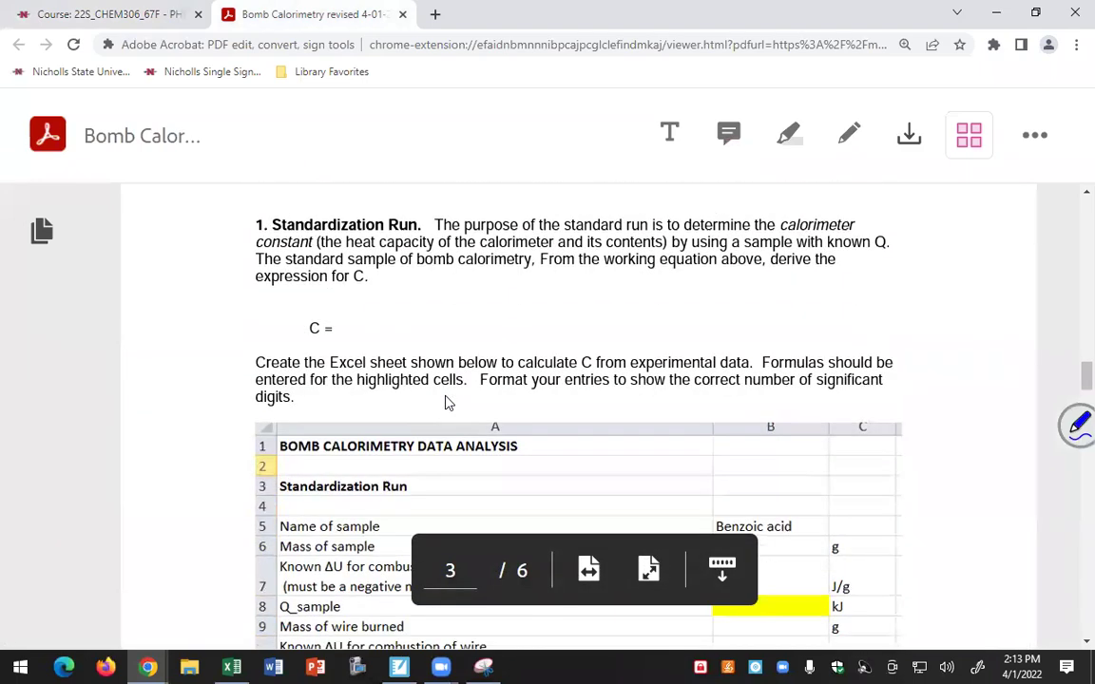
pyautogui.scroll(-5, 451, 403)
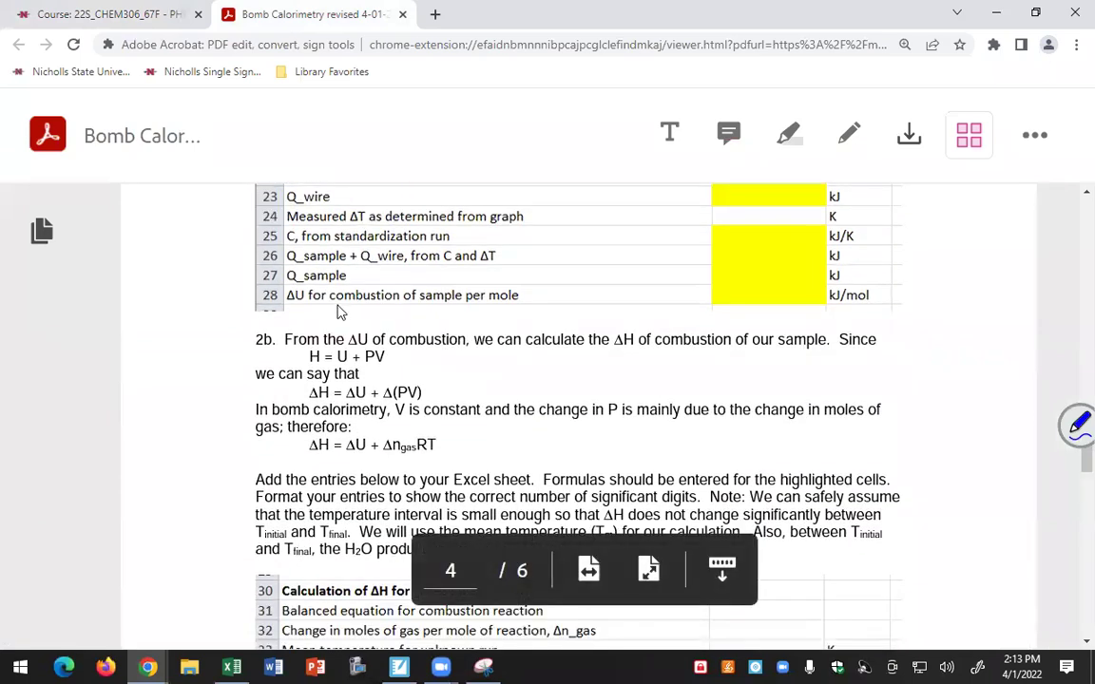
pyautogui.scroll(-3, 337, 314)
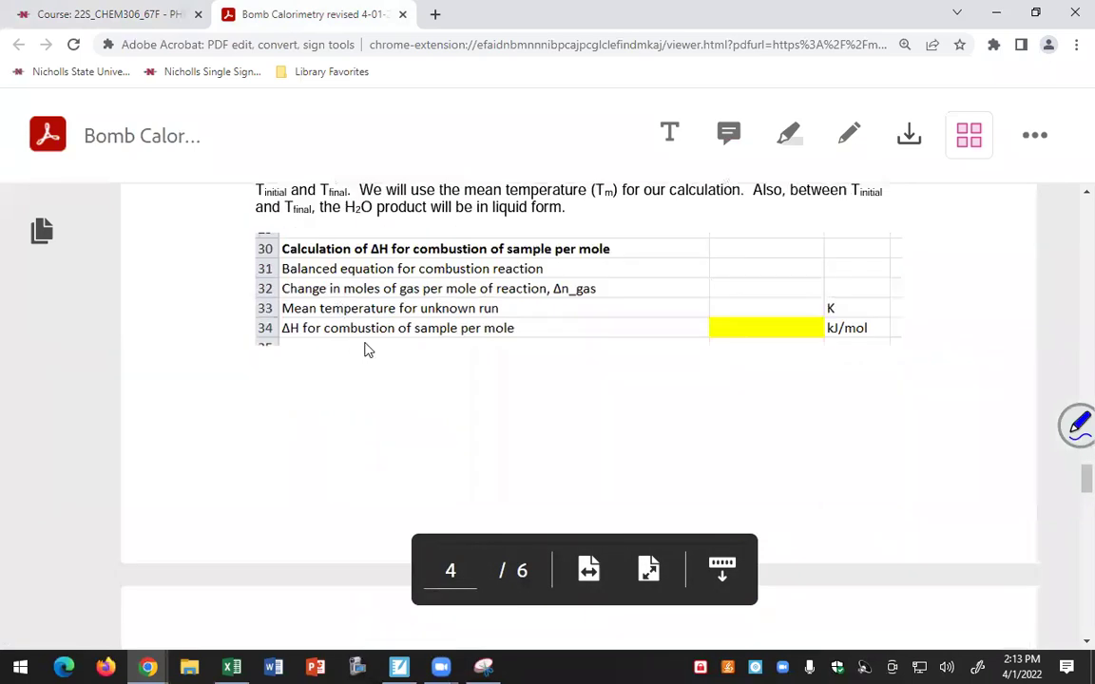
pyautogui.scroll(-5, 385, 340)
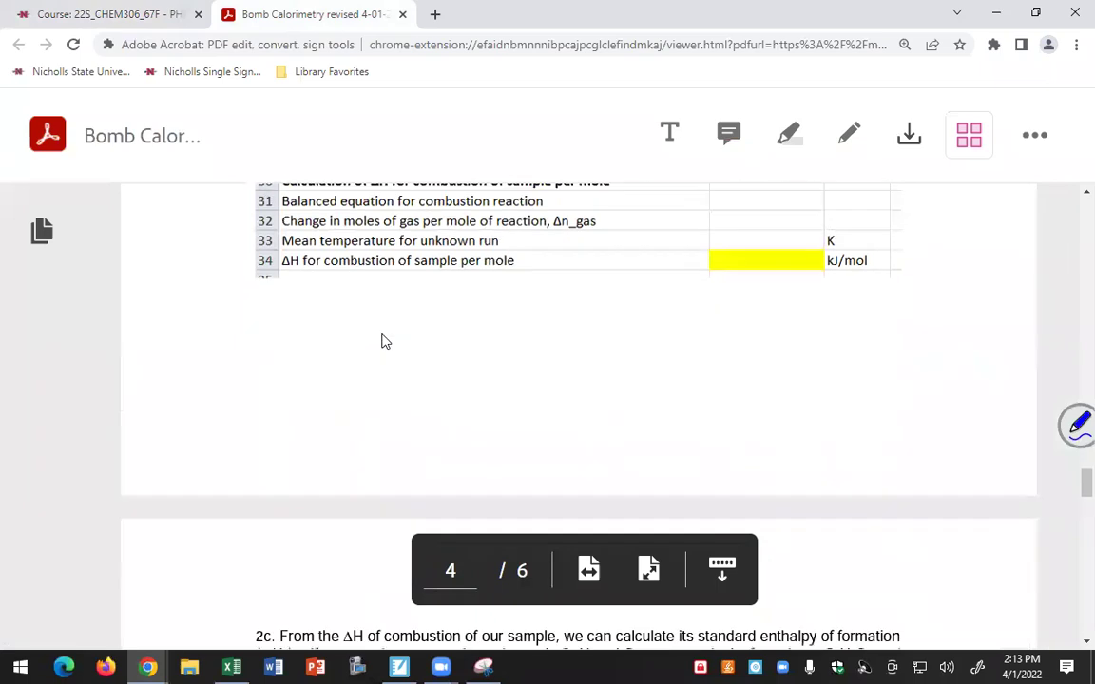
pyautogui.scroll(-2, 385, 340)
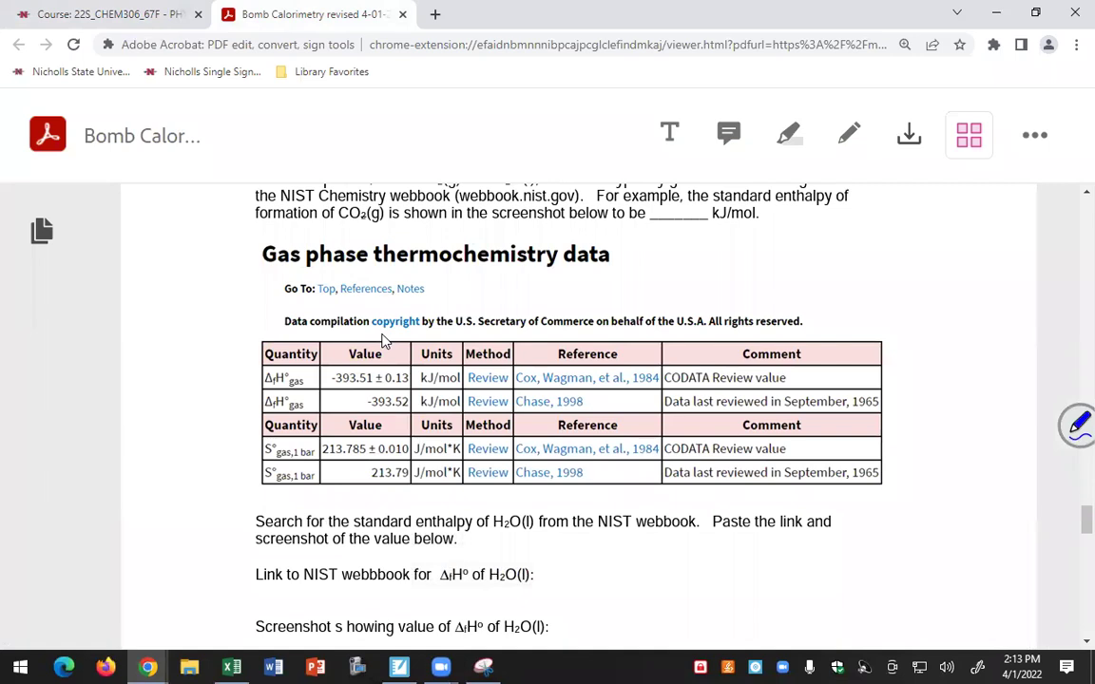
# - Return to the Moodle course page, view the video links in Watch these Videos for Help with Data Analysis, and close that page
pyautogui.click(157, 14)
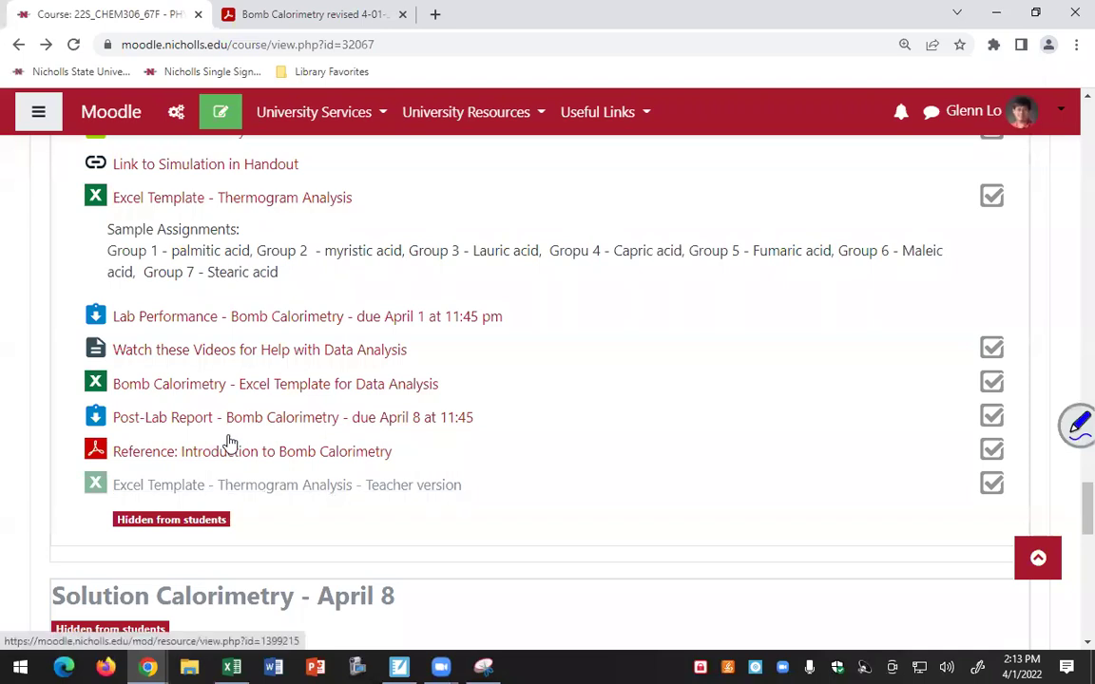
pyautogui.click(236, 364)
pyautogui.scroll(-2, 228, 256)
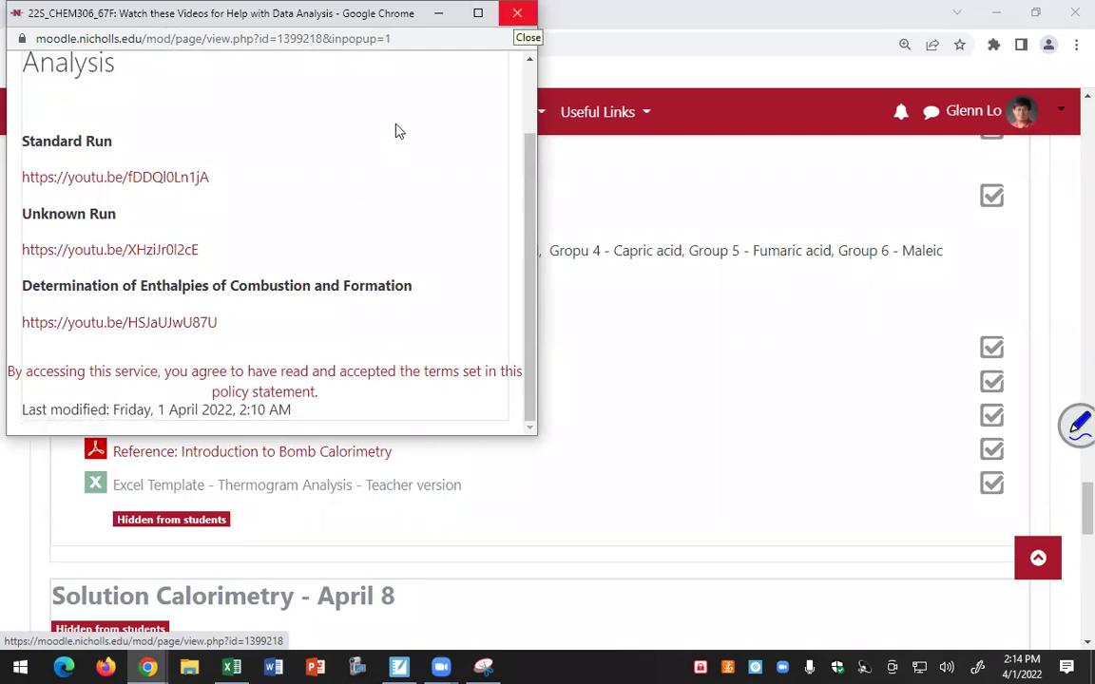
pyautogui.hotkey('ctrl', 'w')
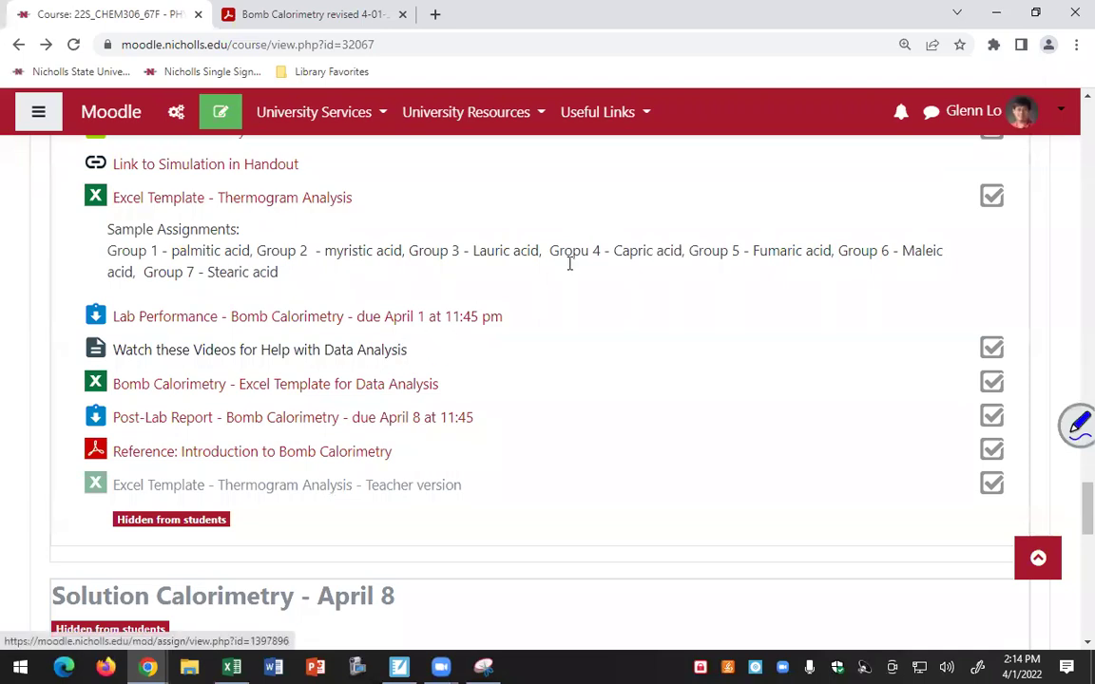